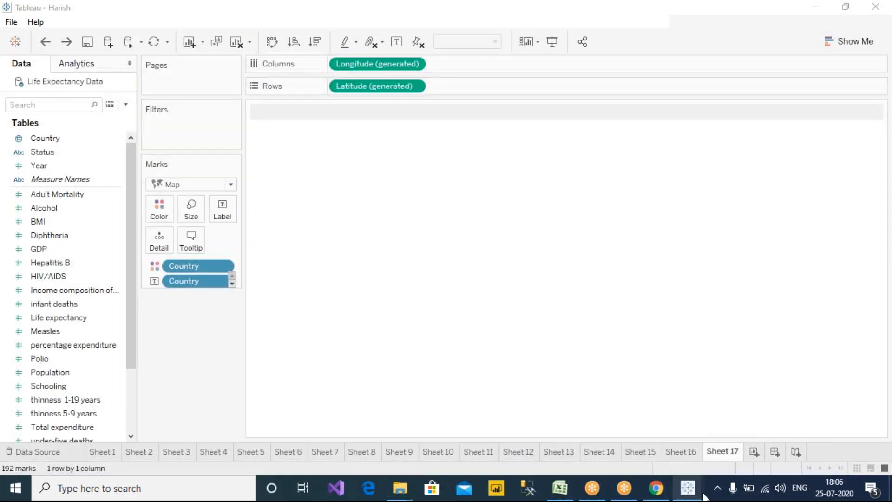
# Restore the Peru map workbook and the China GDP workbook to smaller windows placed beside each other on the desktop.
pyautogui.moveTo(695, 493)
pyautogui.click(568, 454)
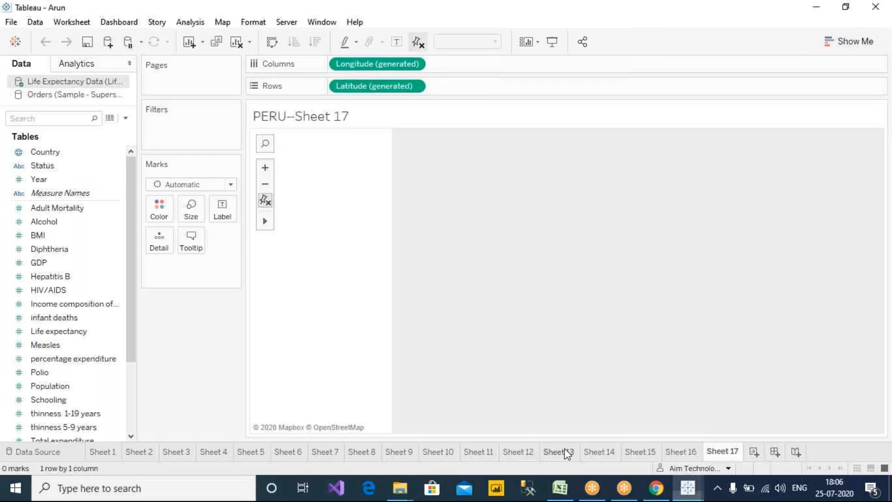
pyautogui.moveTo(191, 9); pyautogui.dragTo(127, 16)
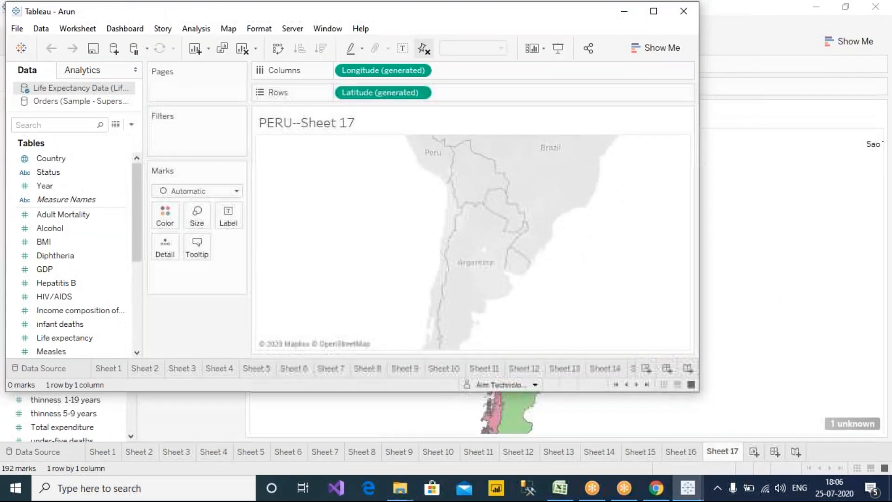
pyautogui.moveTo(674, 481)
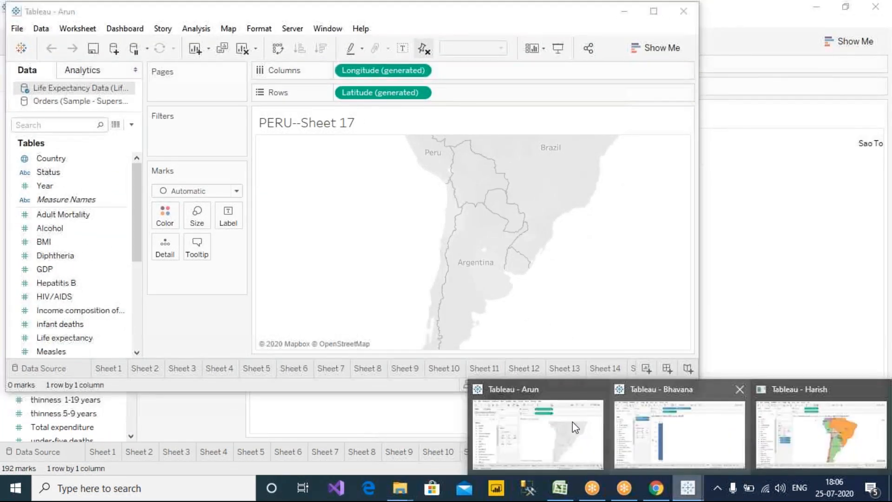
pyautogui.click(693, 424)
pyautogui.moveTo(227, 7); pyautogui.dragTo(510, 35)
# Restore the Argentina country map workbook to a smaller window and place it below the other two workbooks.
pyautogui.moveTo(700, 489)
pyautogui.click(818, 437)
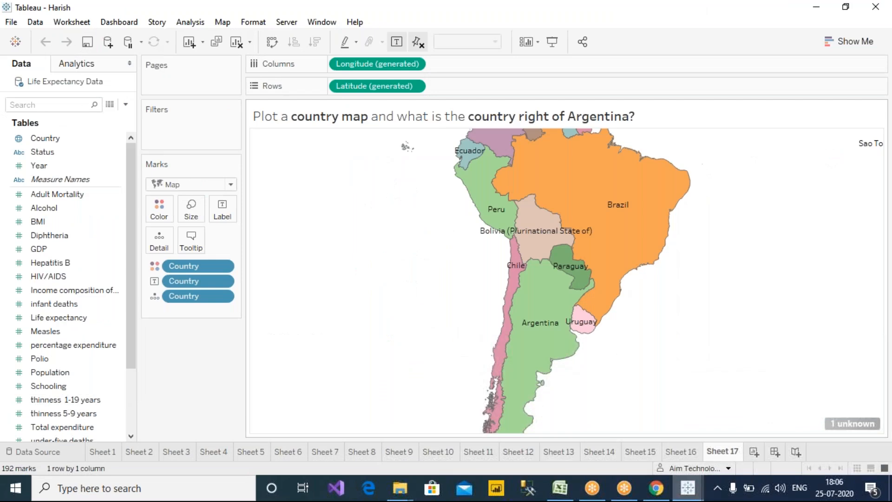
pyautogui.doubleClick(219, 14)
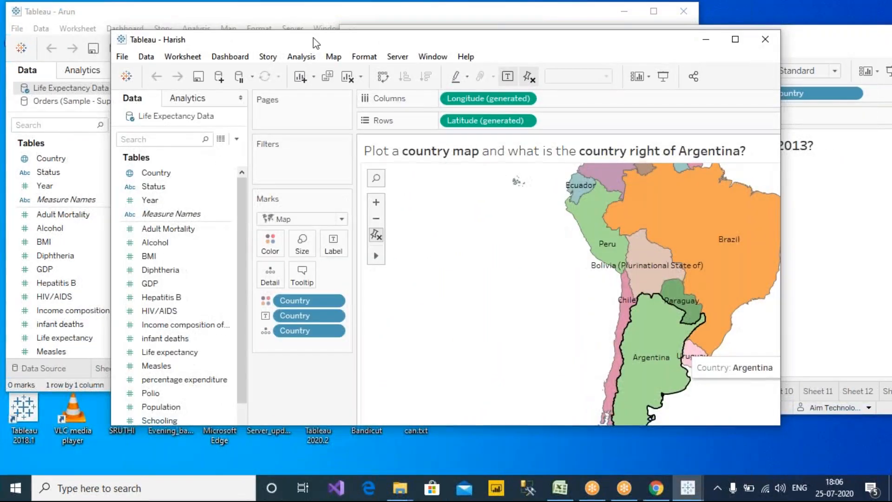
pyautogui.moveTo(399, 39); pyautogui.dragTo(392, 216)
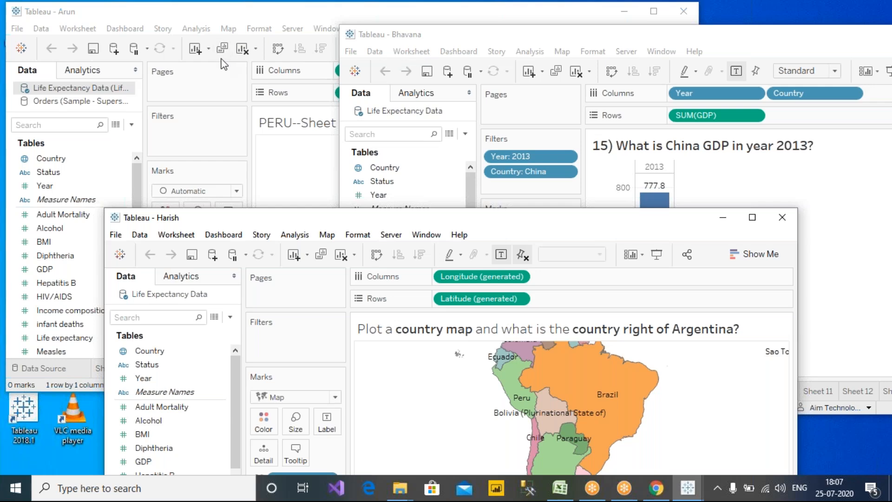
# Show Sheet 1 in the workbook with the Peru map after glancing through its neighbouring sheets.
pyautogui.click(186, 14)
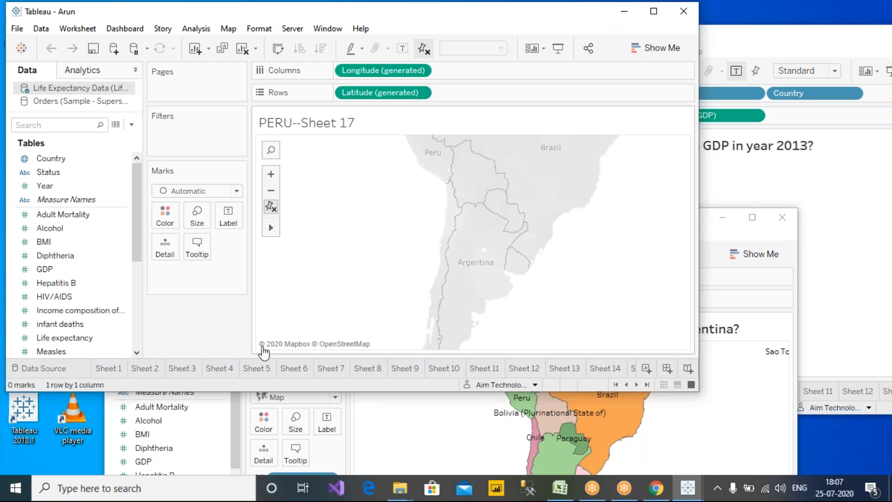
pyautogui.click(118, 369)
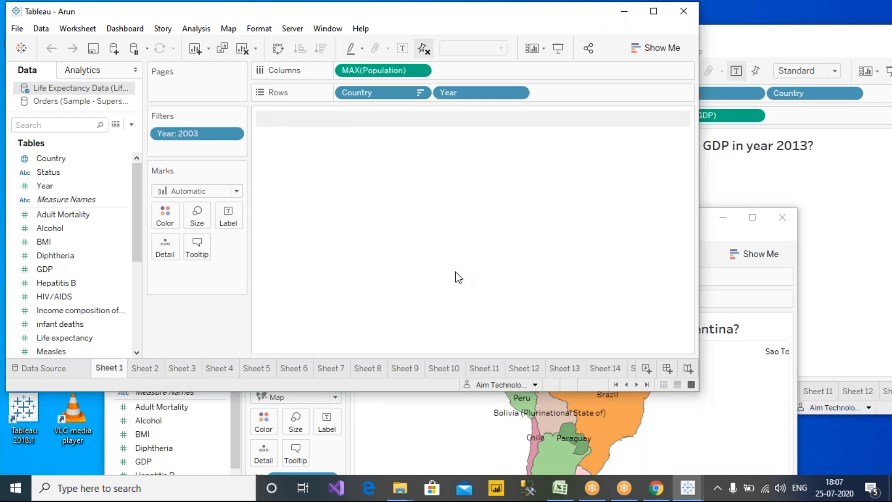
pyautogui.click(141, 369)
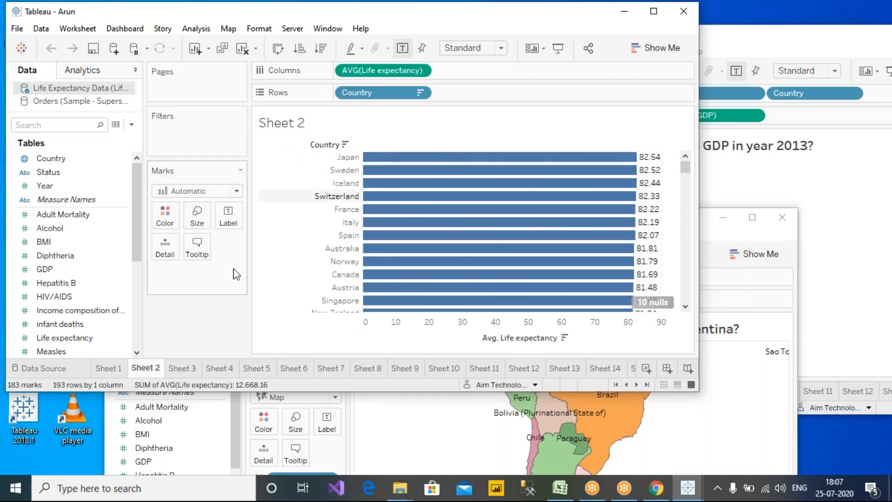
pyautogui.click(179, 369)
pyautogui.click(110, 369)
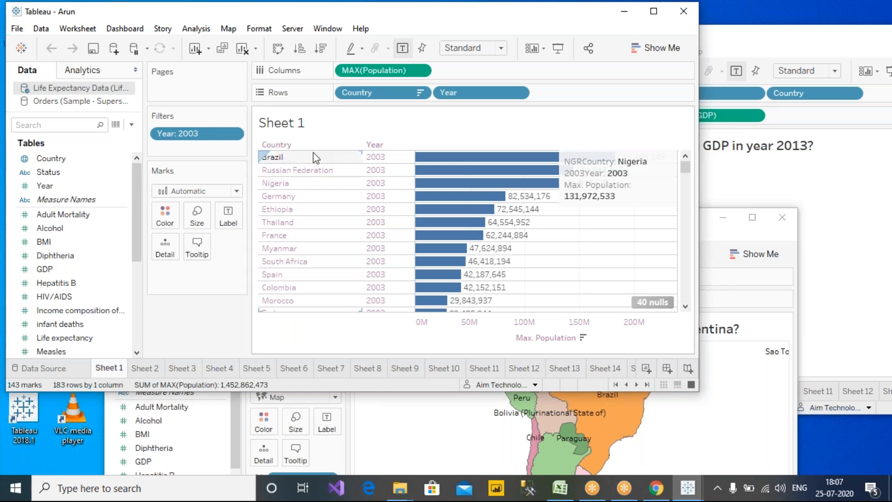
# Show Sheet 1 in the Argentina country map workbook and position its window so the chart and caption are readable.
pyautogui.click(708, 221)
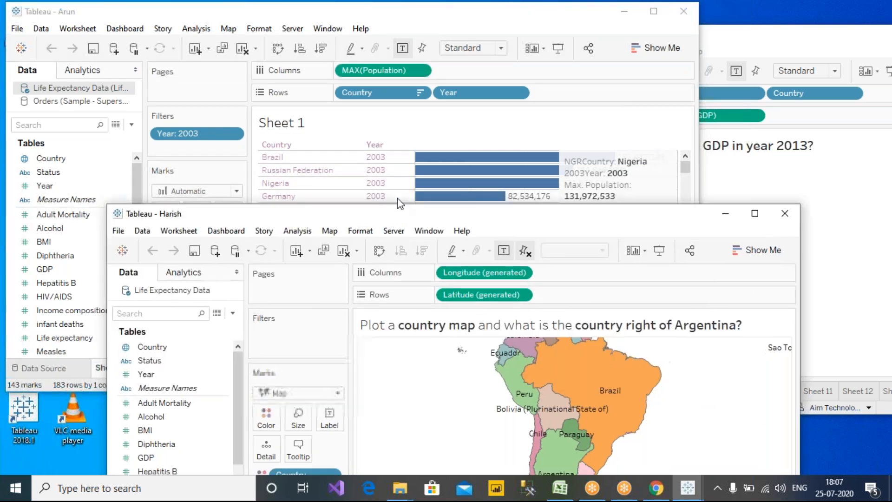
pyautogui.moveTo(395, 217); pyautogui.dragTo(449, 96)
pyautogui.click(256, 456)
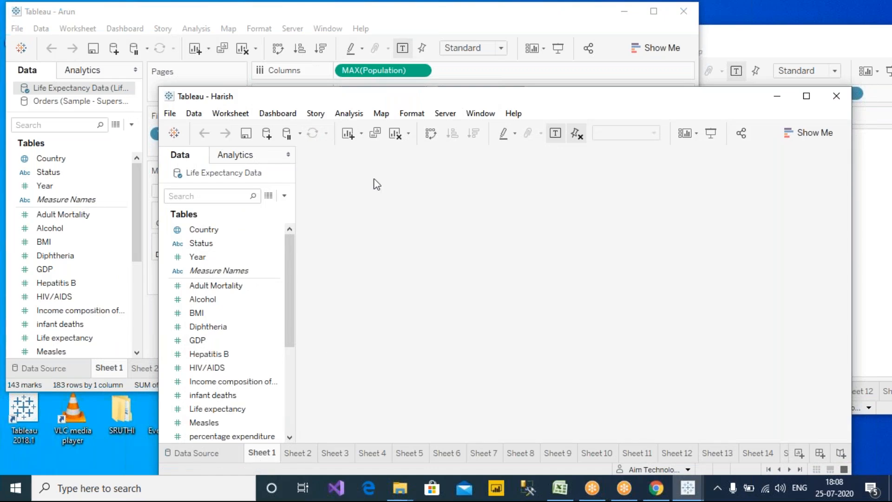
pyautogui.moveTo(419, 102); pyautogui.dragTo(347, 177)
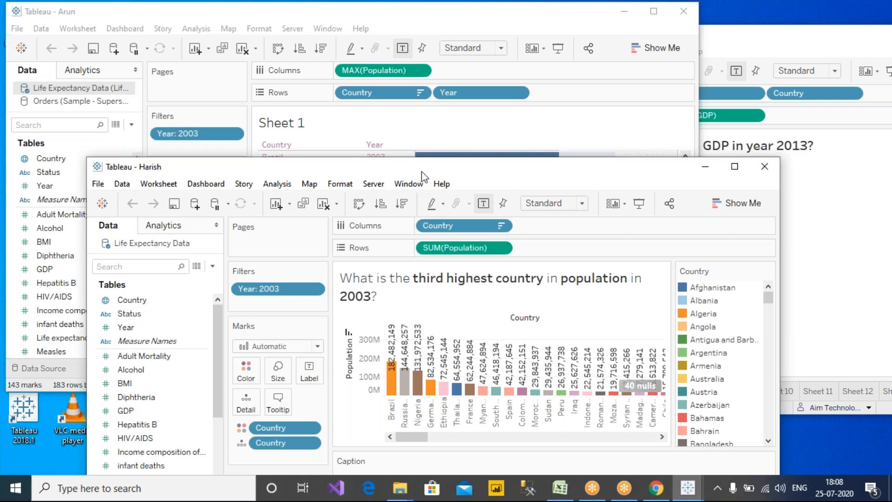
pyautogui.moveTo(433, 164); pyautogui.dragTo(554, 139)
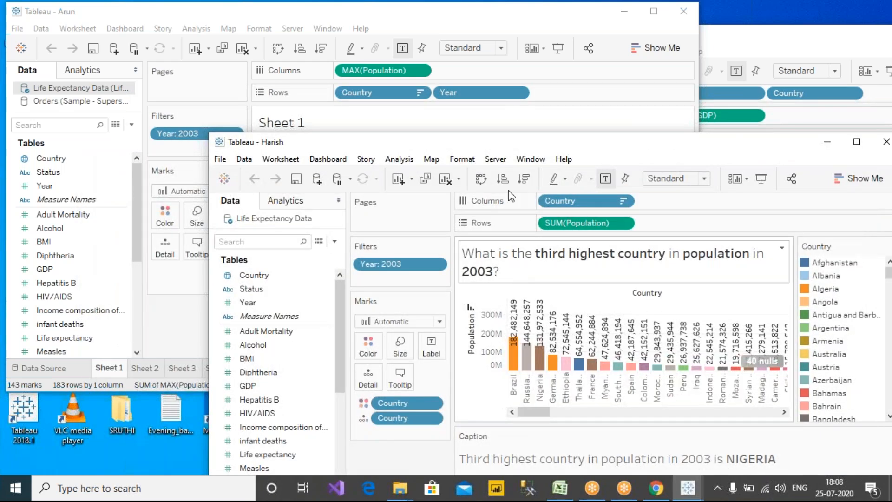
pyautogui.moveTo(502, 144); pyautogui.dragTo(464, 73)
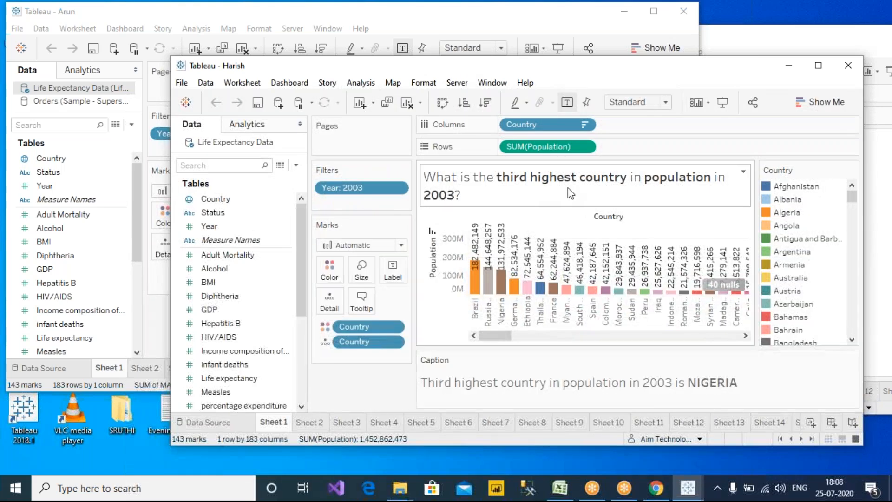
# Copy the title "What is the third highest country in population in 2003?" from the coloured chart to Sheet 1 of the horizontal-bar workbook.
pyautogui.doubleClick(605, 193)
pyautogui.hotkey('ctrl', 'c')
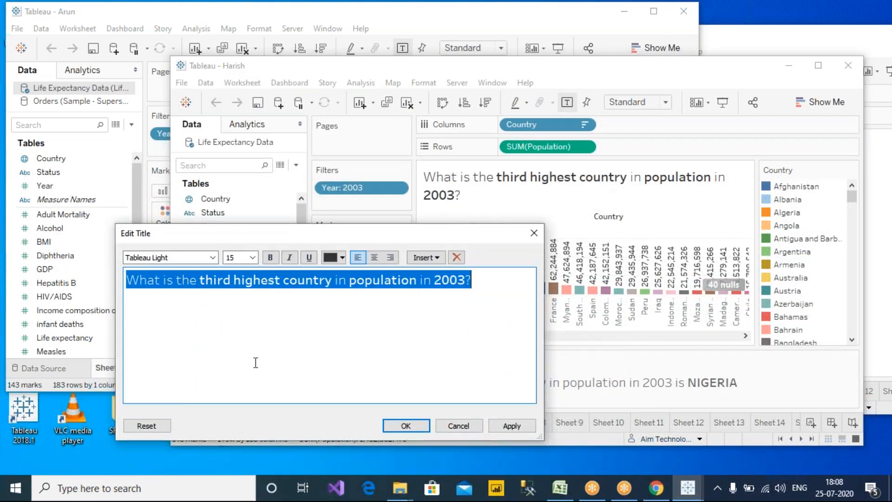
pyautogui.click(460, 426)
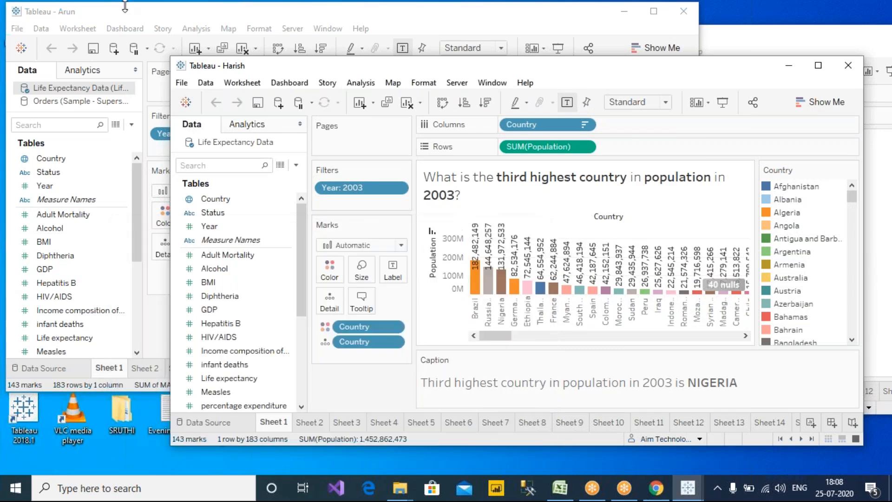
pyautogui.click(125, 7)
pyautogui.doubleClick(383, 131)
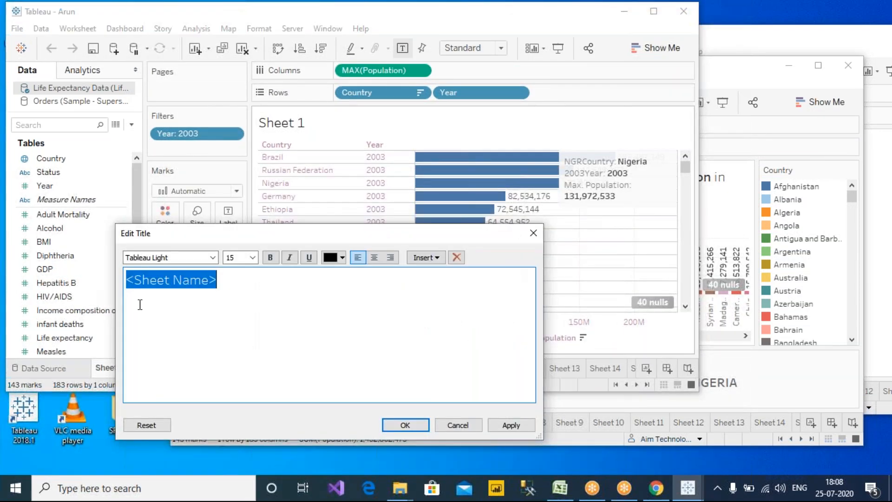
pyautogui.hotkey('ctrl', 'v')
pyautogui.click(512, 425)
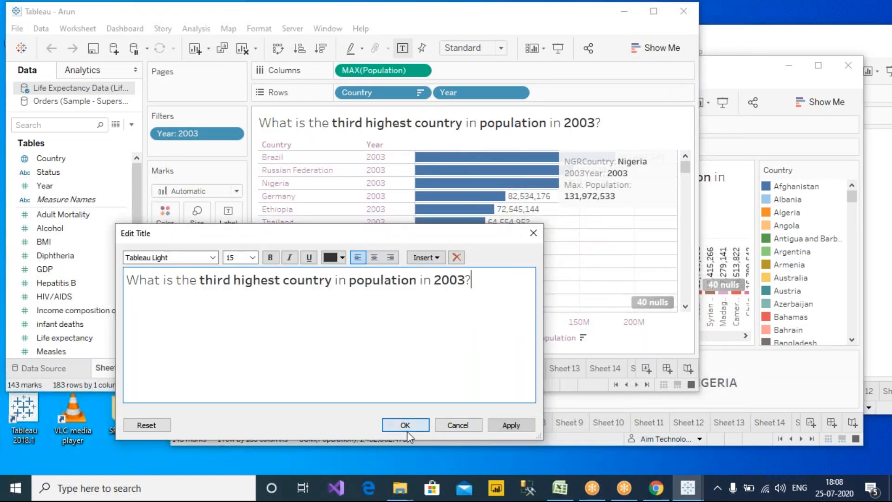
pyautogui.click(406, 426)
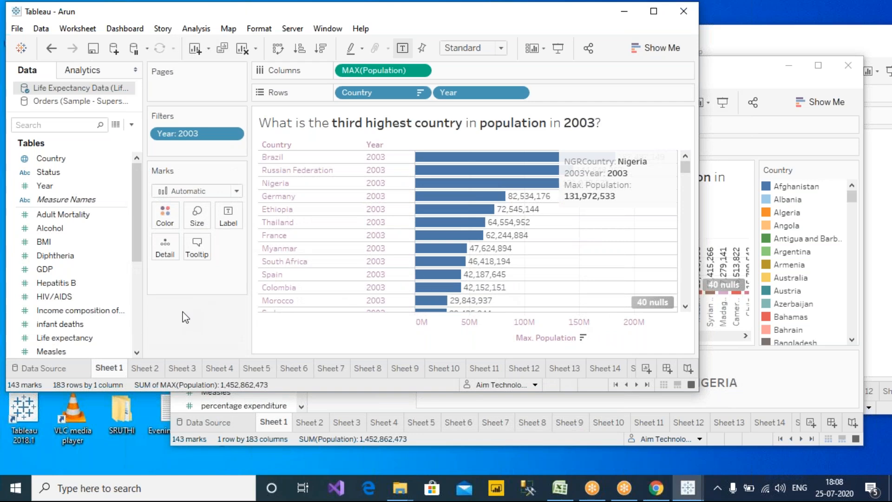
# Move the Nigeria annotation down, away from the top bars of the horizontal population chart.
pyautogui.click(644, 179)
pyautogui.moveTo(625, 175)
pyautogui.mouseDown()
pyautogui.moveTo(581, 218)
pyautogui.moveTo(582, 232)
pyautogui.mouseUp()
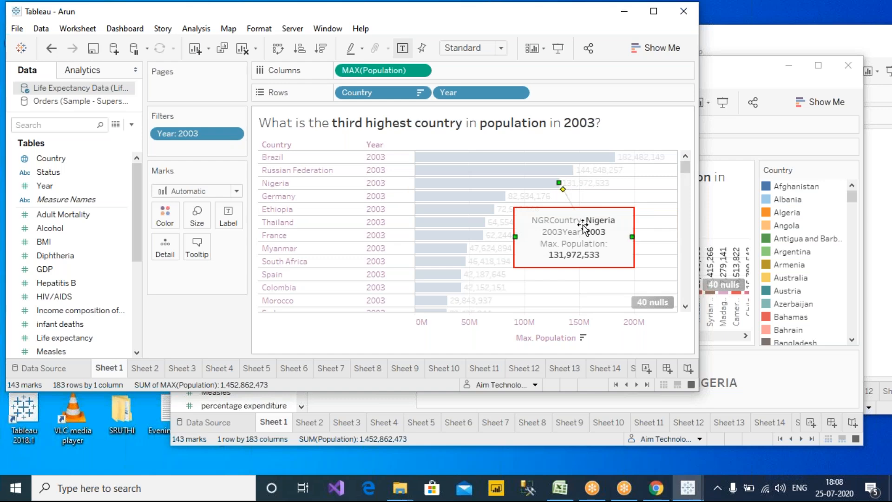
pyautogui.click(194, 334)
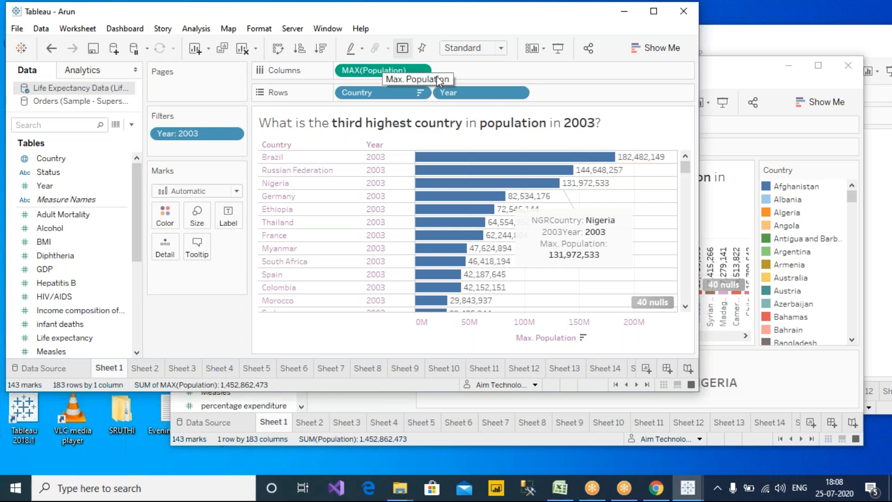
# Examine the caption text of the coloured population chart in the caption editor without changing it.
pyautogui.click(747, 75)
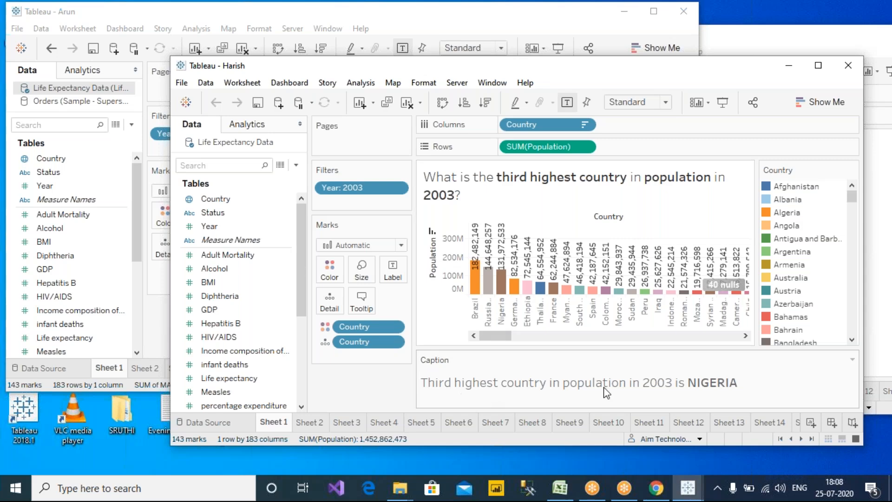
pyautogui.doubleClick(689, 387)
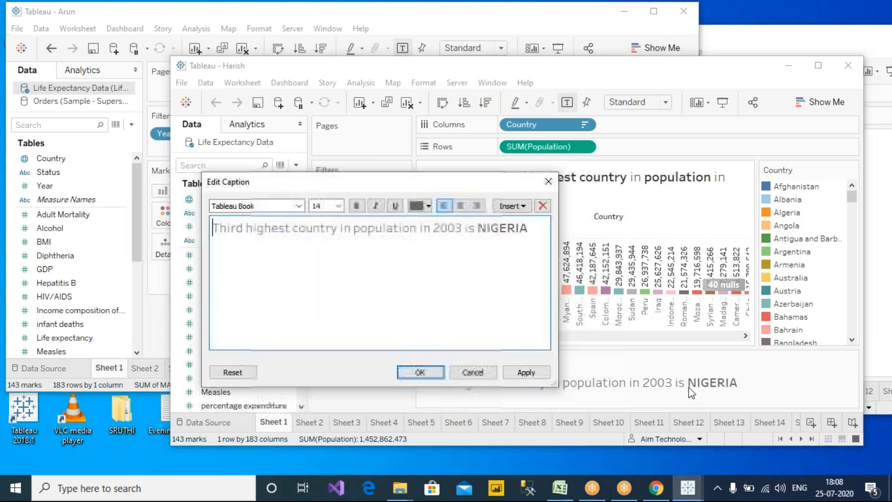
pyautogui.click(478, 372)
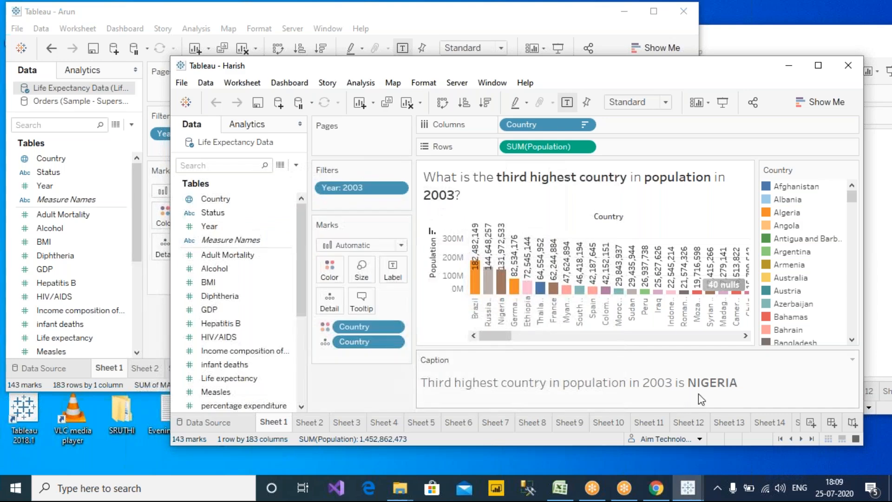
# Bring the China GDP workbook forward, show its Sheet 1, and reposition the windows so the full title is readable.
pyautogui.moveTo(279, 185); pyautogui.dragTo(279, 175)
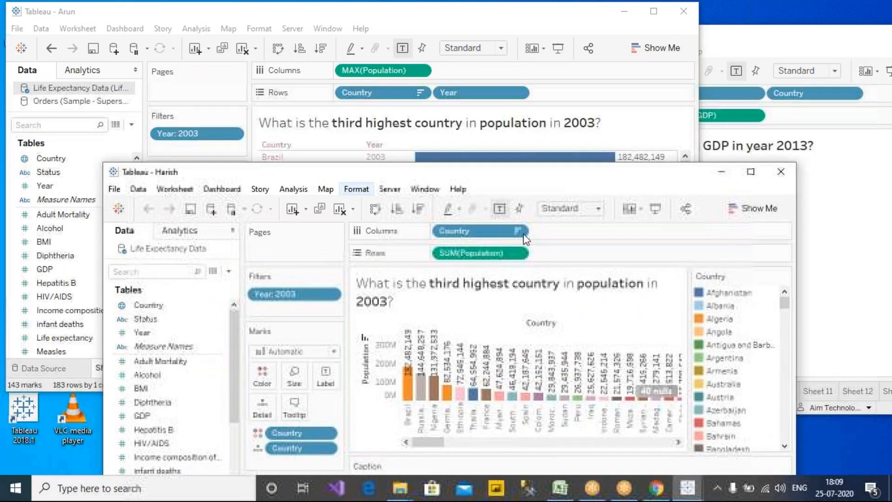
pyautogui.click(828, 248)
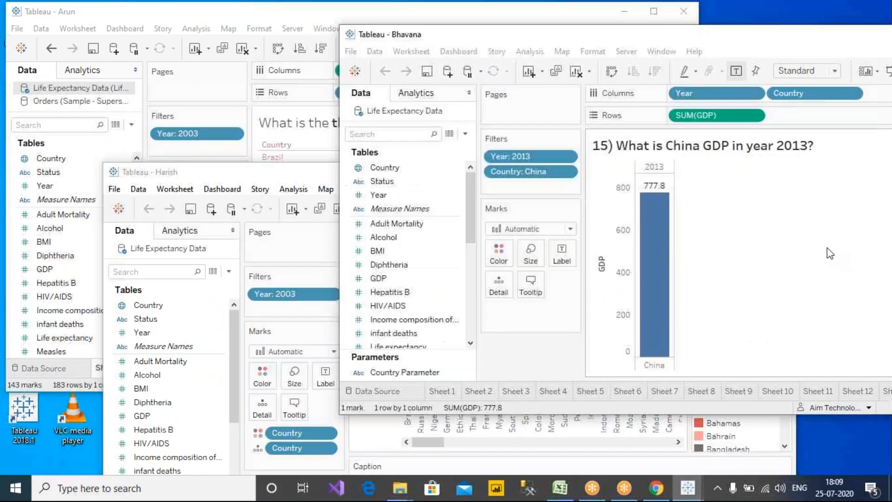
pyautogui.click(442, 393)
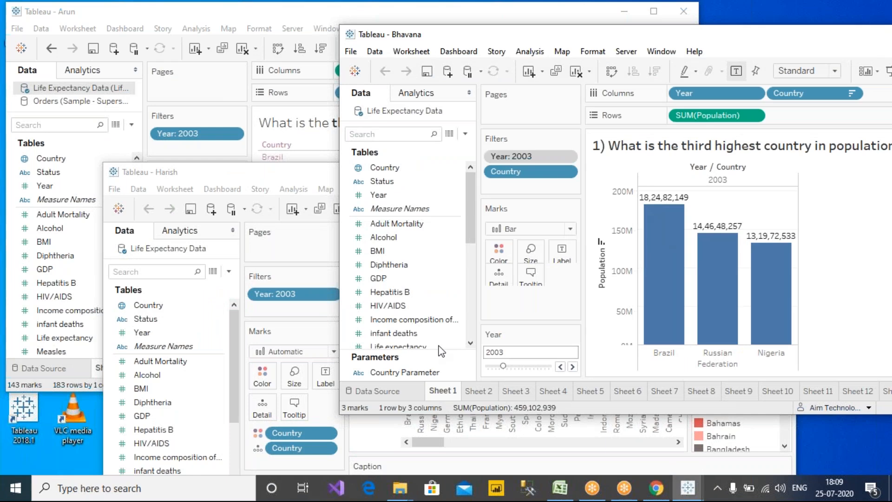
pyautogui.moveTo(537, 38); pyautogui.dragTo(420, 41)
# Show the caption below the three-country population chart on Sheet 1.
pyautogui.moveTo(657, 284)
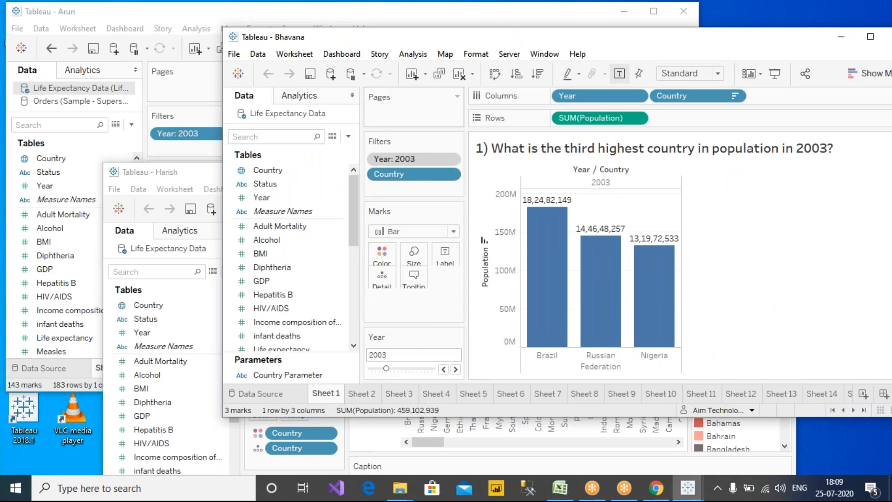
pyautogui.click(304, 55)
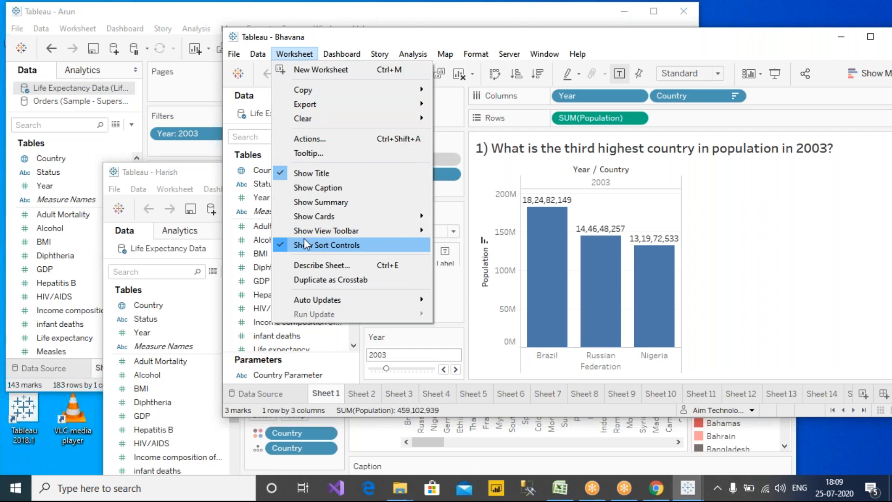
pyautogui.click(320, 187)
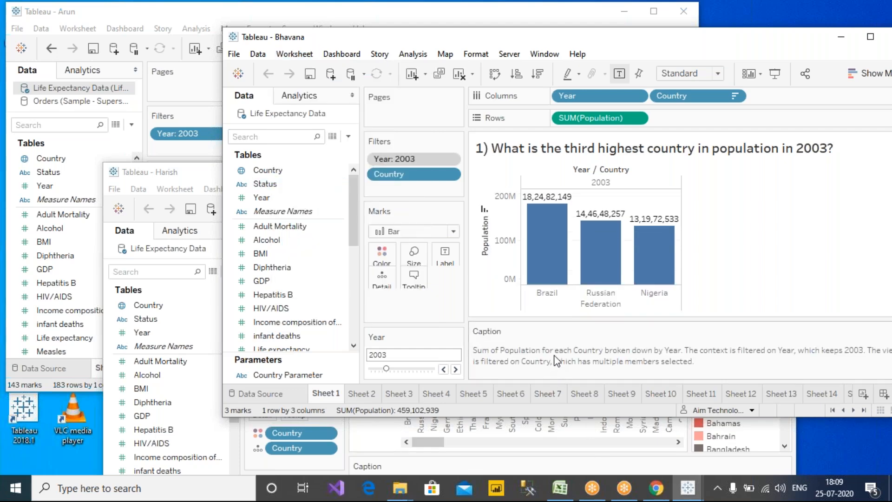
pyautogui.rightClick(555, 357)
pyautogui.click(592, 366)
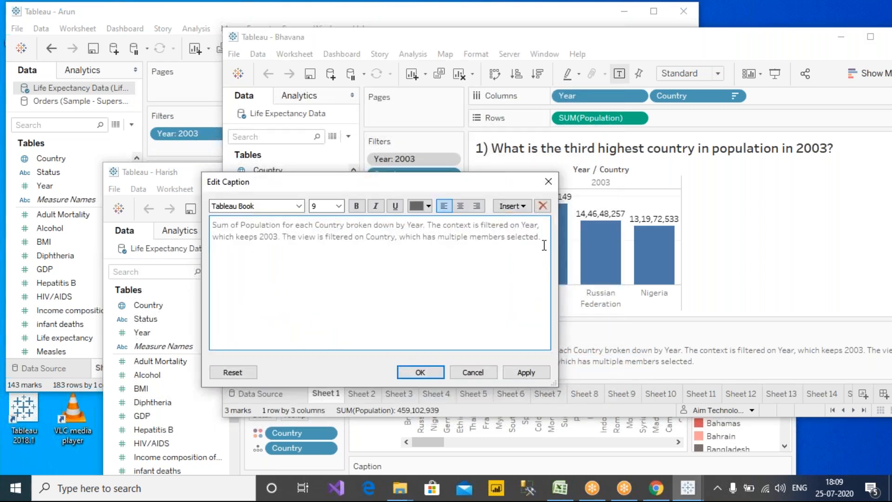
pyautogui.hotkey('ctrl', 'a')
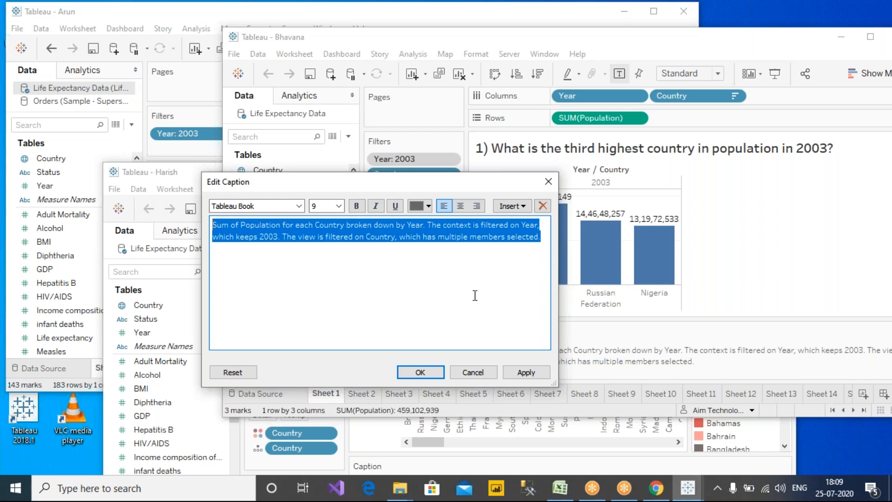
pyautogui.click(474, 372)
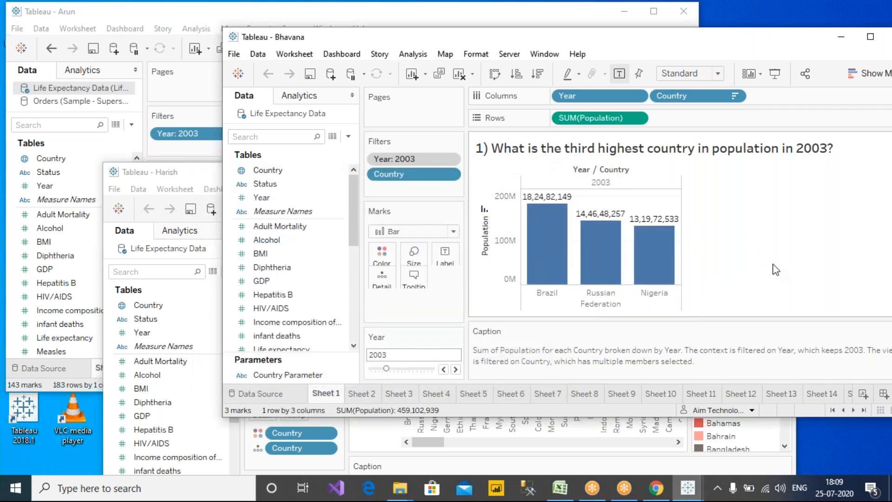
pyautogui.moveTo(413, 43); pyautogui.dragTo(556, 68)
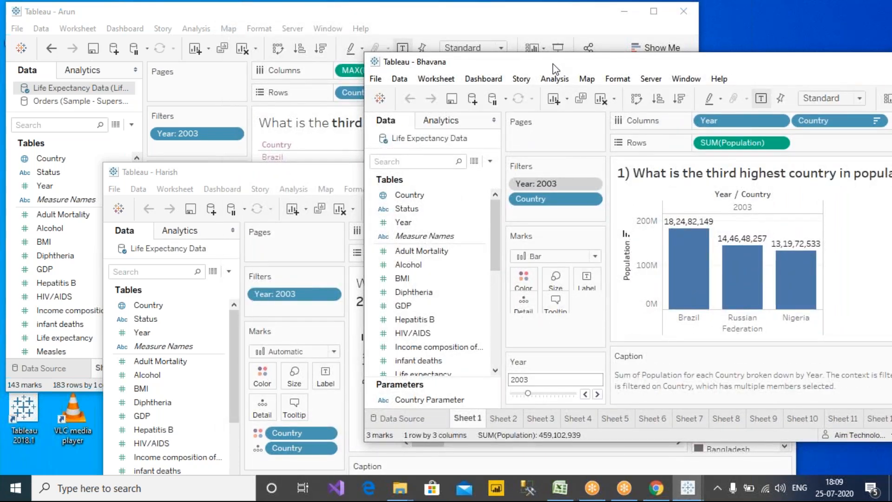
# Bring the horizontal bar chart workbook forward, circle its Year field with the screen pen and write "#Year" beside it.
pyautogui.click(177, 14)
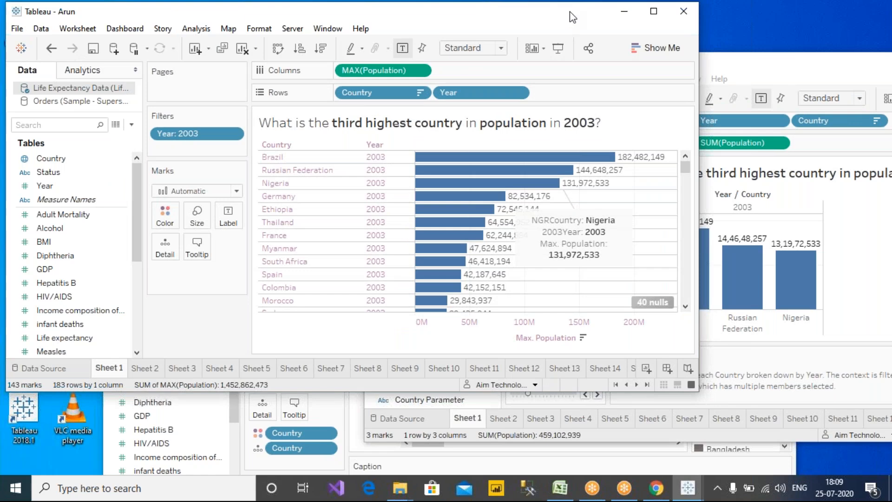
pyautogui.click(576, 42)
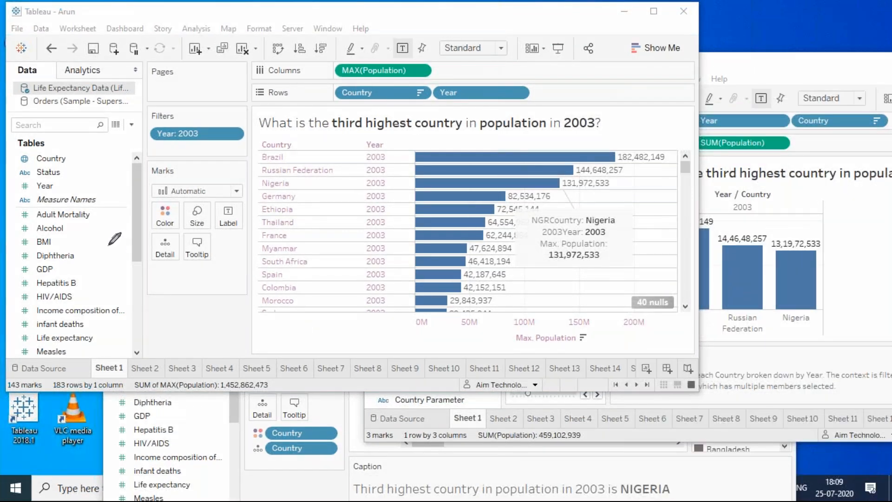
pyautogui.moveTo(61, 175)
pyautogui.mouseDown()
pyautogui.moveTo(18, 178)
pyautogui.moveTo(27, 197)
pyautogui.moveTo(64, 191)
pyautogui.moveTo(63, 178)
pyautogui.moveTo(104, 182)
pyautogui.mouseUp()
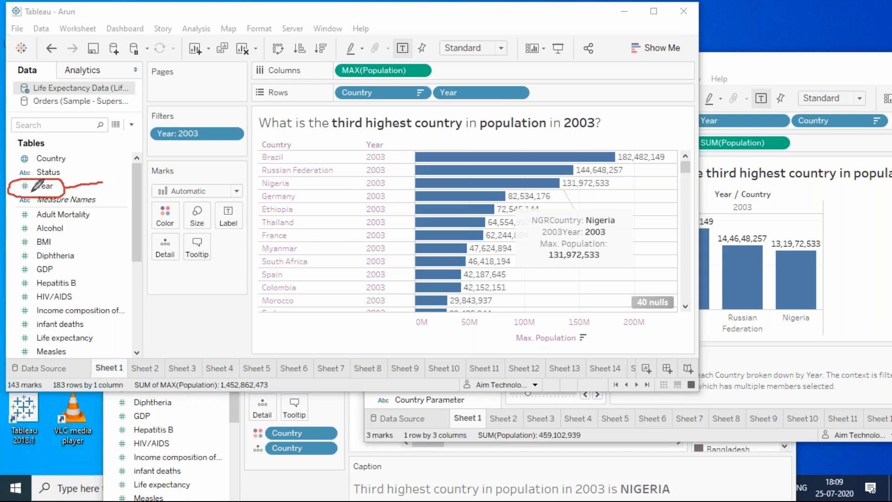
pyautogui.moveTo(157, 278)
pyautogui.mouseDown()
pyautogui.moveTo(195, 278)
pyautogui.moveTo(201, 292)
pyautogui.mouseUp()
pyautogui.moveTo(174, 263); pyautogui.dragTo(179, 311)
pyautogui.moveTo(204, 261); pyautogui.dragTo(225, 269)
pyautogui.moveTo(226, 263)
pyautogui.mouseDown()
pyautogui.moveTo(224, 307)
pyautogui.moveTo(258, 307)
pyautogui.mouseUp()
pyautogui.click(240, 287)
pyautogui.moveTo(274, 291); pyautogui.dragTo(284, 314)
pyautogui.moveTo(279, 300); pyautogui.dragTo(293, 281)
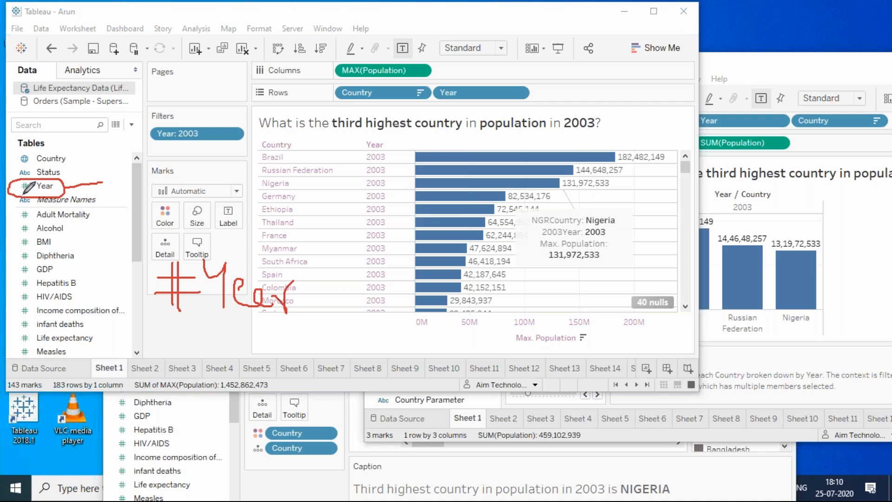
# Show the Year field's data type icon in the other two workbooks and clear the red pen marks.
pyautogui.click(743, 58)
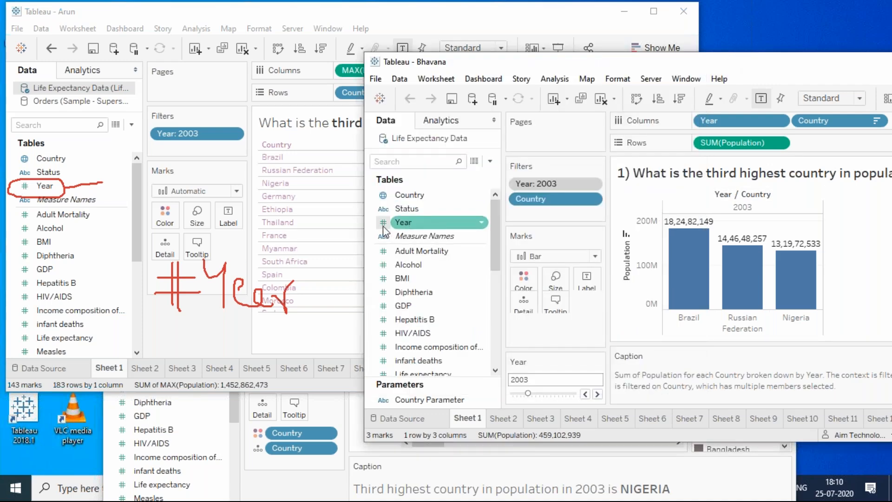
pyautogui.click(527, 466)
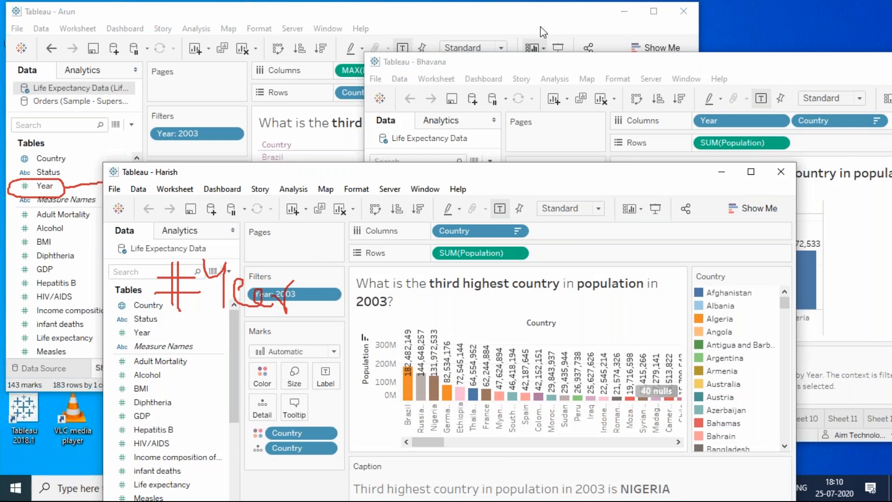
pyautogui.click(581, 88)
pyautogui.press('Escape')
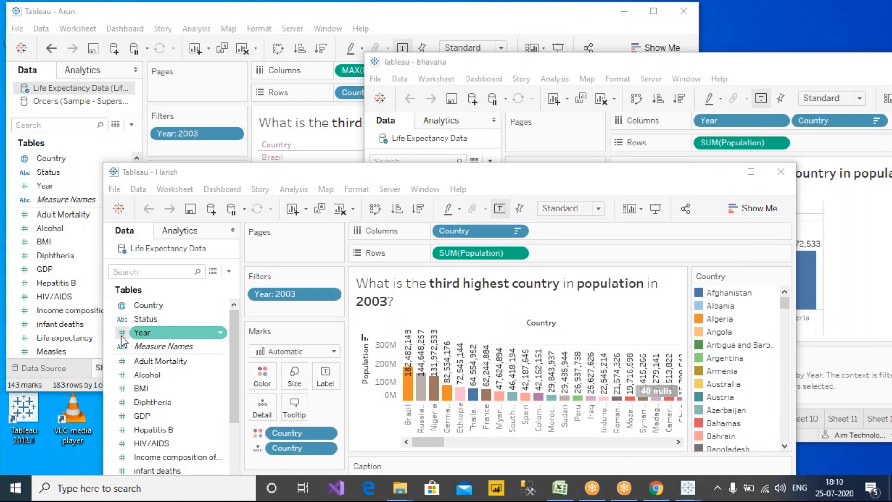
# Reposition the coloured population chart's workbook and examine the available options of its Year field without applying any.
pyautogui.click(356, 172)
pyautogui.moveTo(398, 166); pyautogui.dragTo(449, 121)
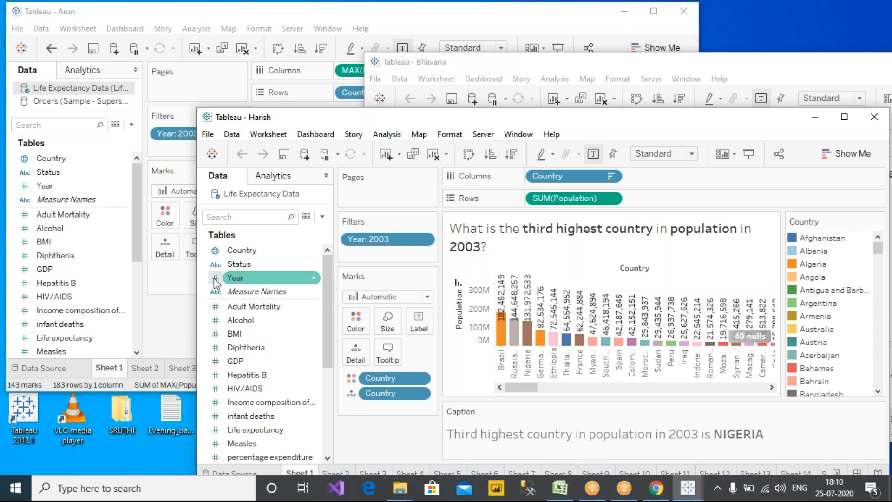
pyautogui.click(313, 278)
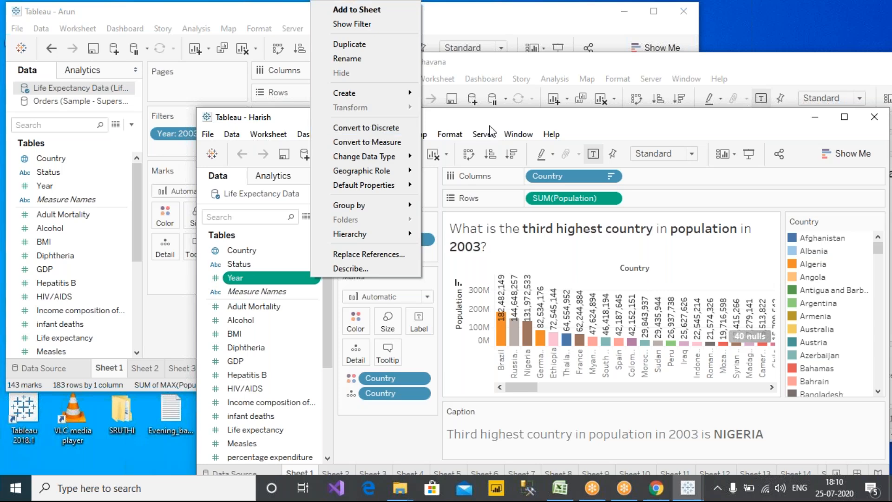
pyautogui.click(604, 61)
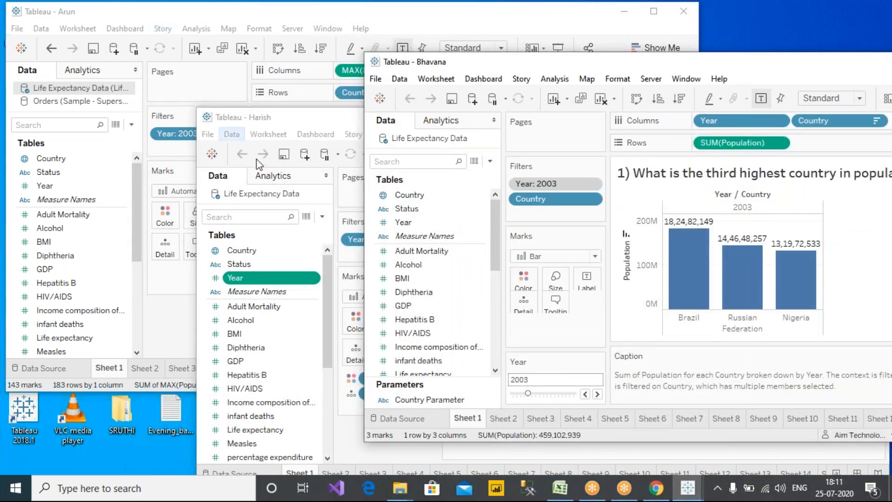
pyautogui.click(322, 121)
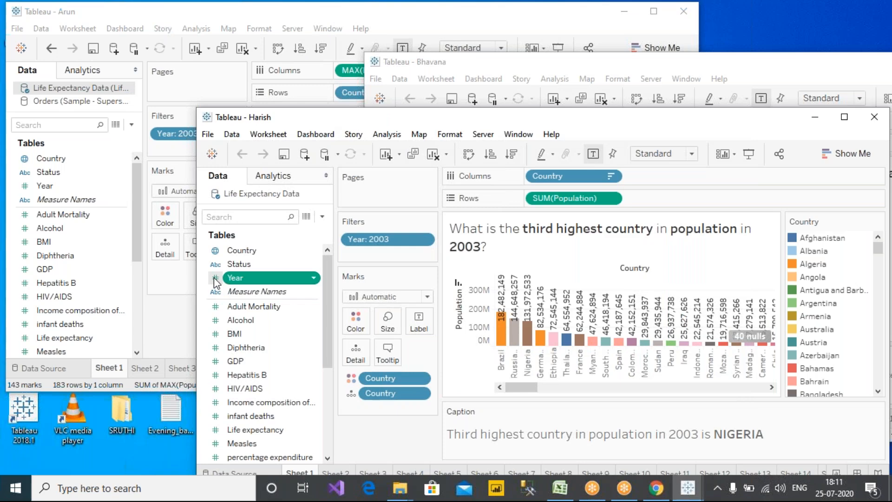
pyautogui.click(315, 281)
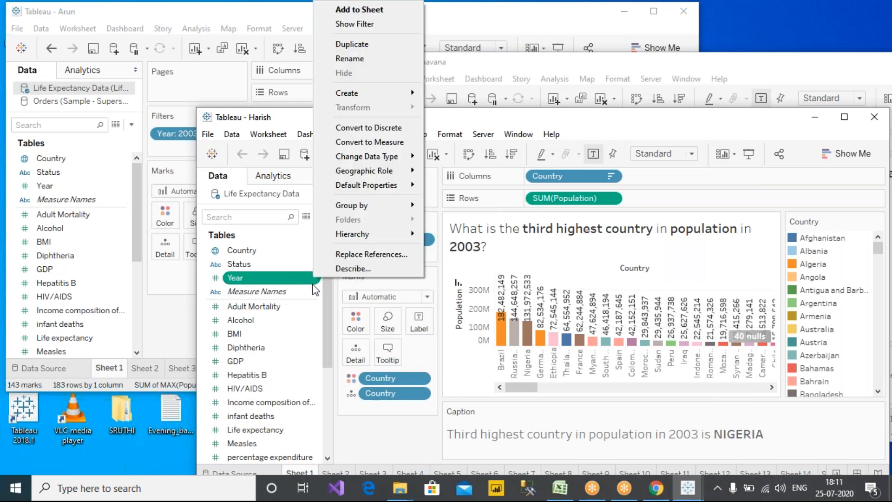
pyautogui.press('Escape')
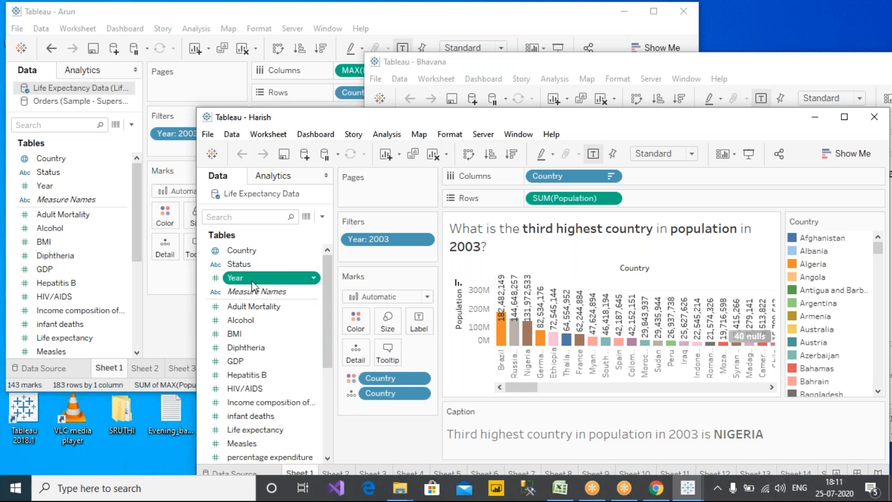
# Return to the horizontal bar chart workbook and look through Sheet 2, Sheet 3 and Sheet 4.
pyautogui.click(177, 318)
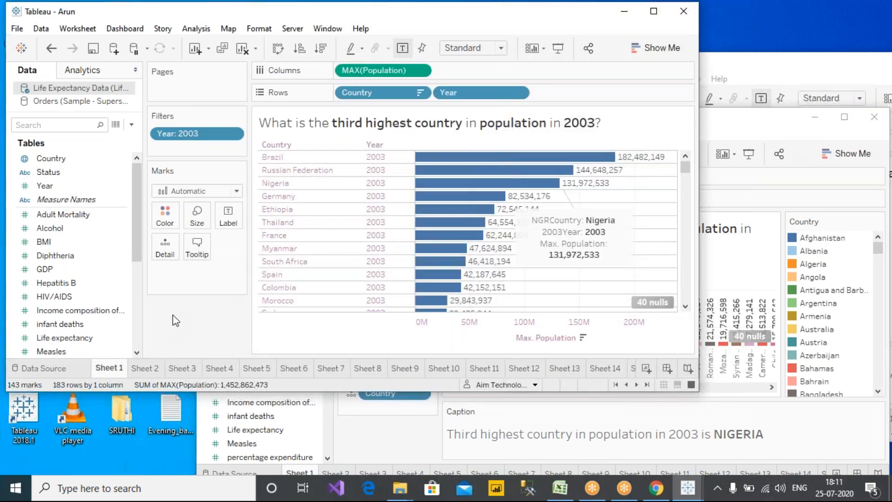
pyautogui.click(146, 368)
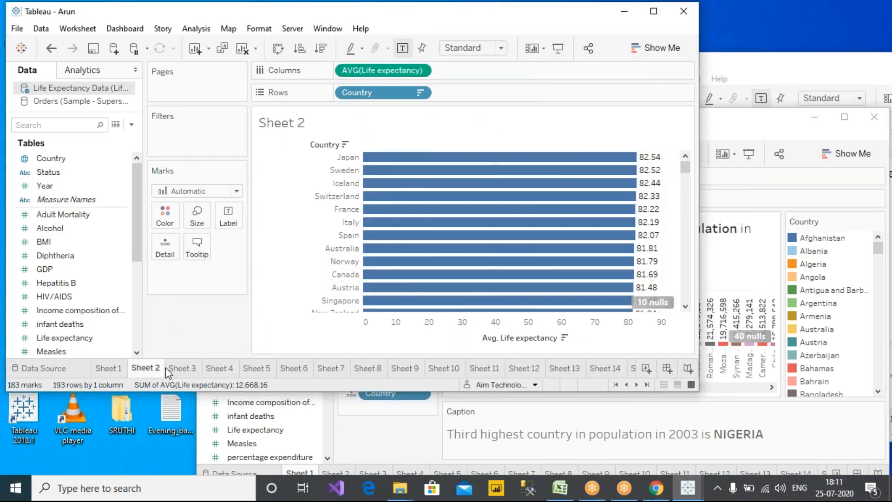
pyautogui.click(192, 370)
pyautogui.click(219, 369)
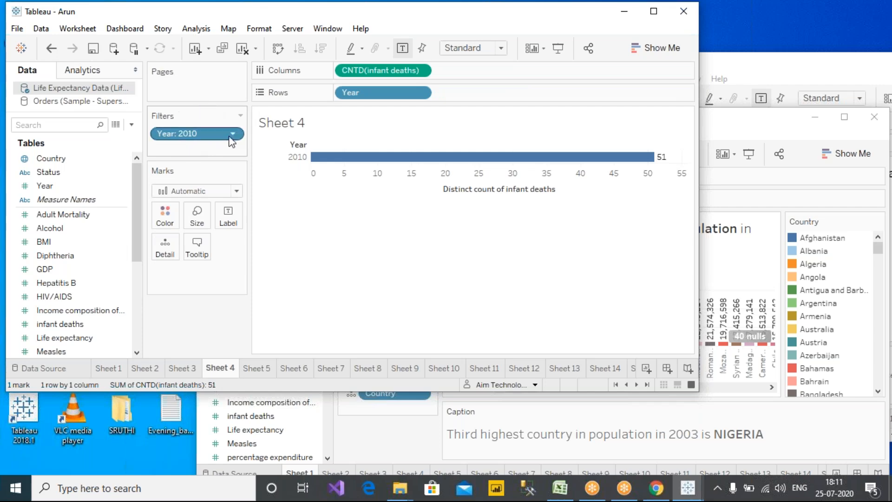
# Add a new worksheet to the horizontal bar chart workbook and preview a Year filter without applying it.
pyautogui.click(639, 368)
pyautogui.click(646, 371)
pyautogui.moveTo(45, 185); pyautogui.dragTo(186, 146)
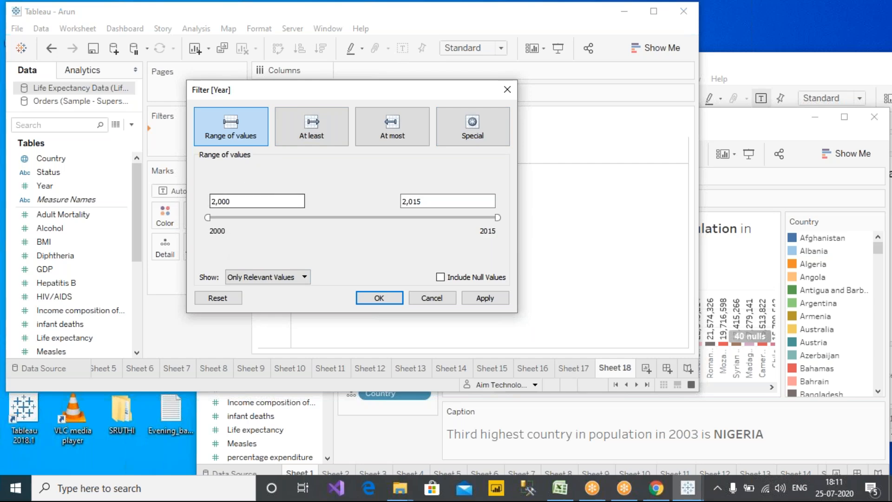
pyautogui.click(508, 89)
# Filter the new worksheet by Year as a continuous range of values.
pyautogui.moveTo(76, 188); pyautogui.dragTo(195, 133)
pyautogui.click(495, 303)
pyautogui.click(379, 298)
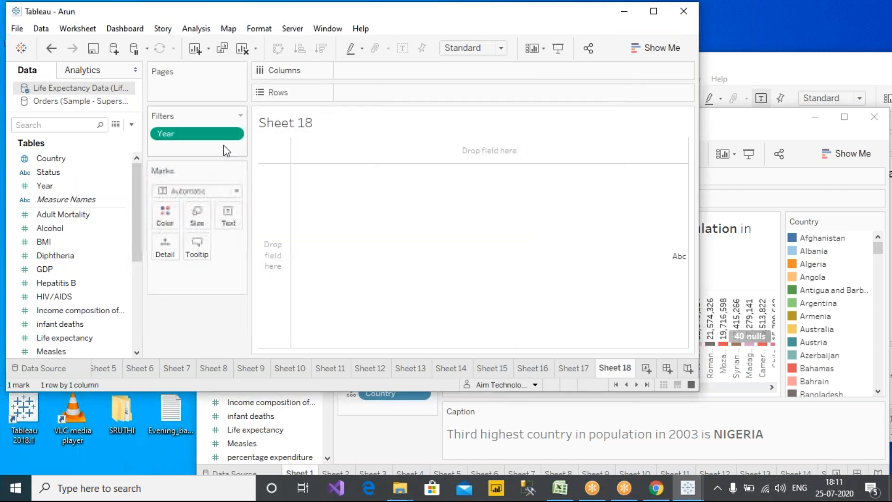
# Try to convert the Year filter to discrete, cancel its value list, and remove Year from the filters.
pyautogui.click(233, 133)
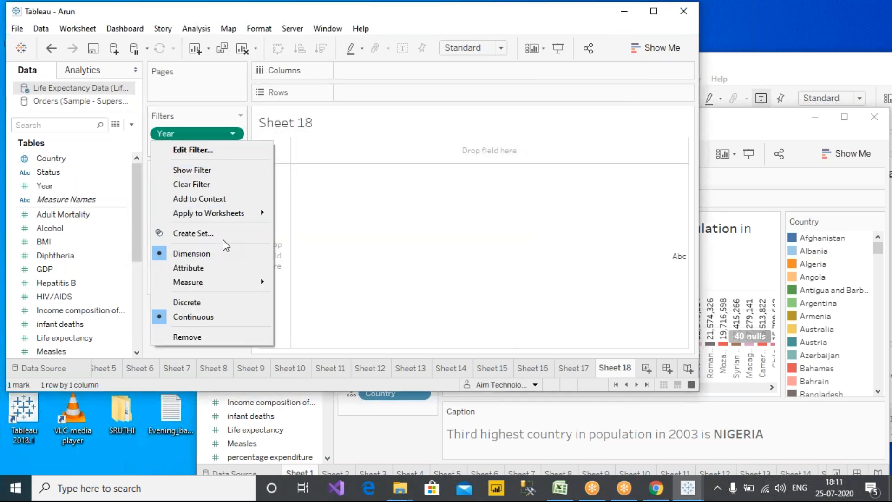
pyautogui.click(191, 303)
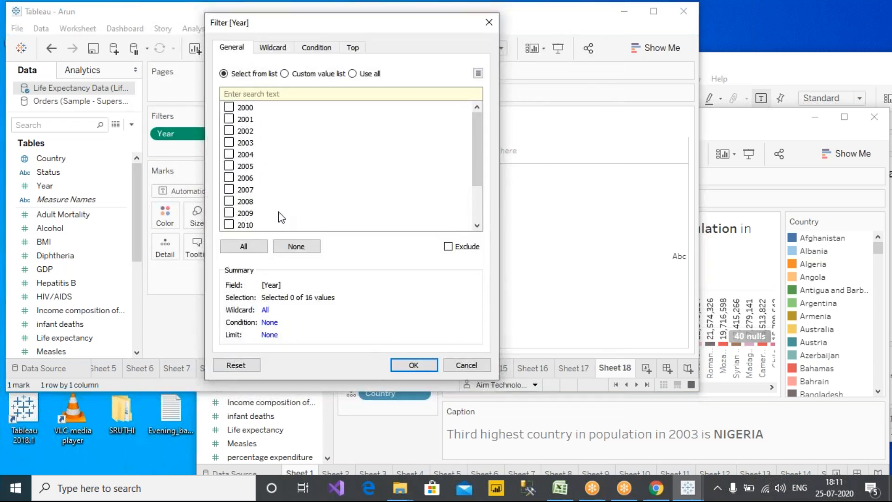
pyautogui.click(466, 365)
pyautogui.moveTo(206, 141); pyautogui.dragTo(79, 200)
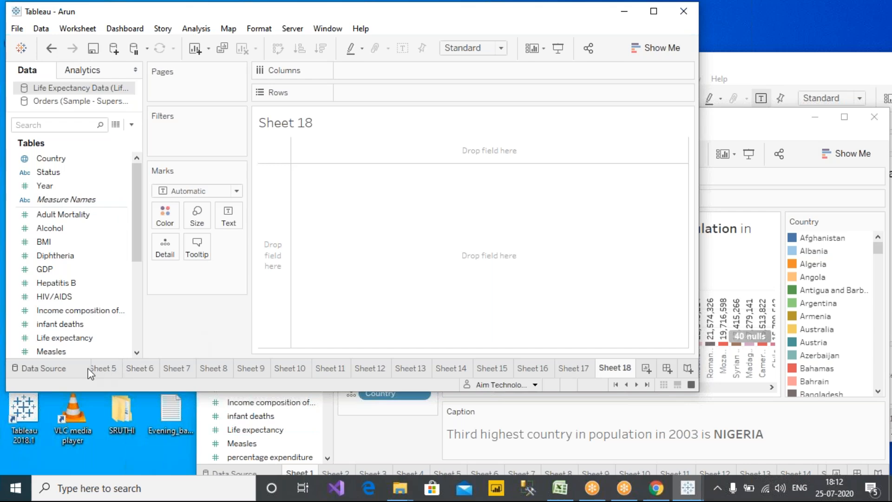
# Go back to the first sheets of the workbook and show Sheet 1, followed by Sheet 2.
pyautogui.click(616, 386)
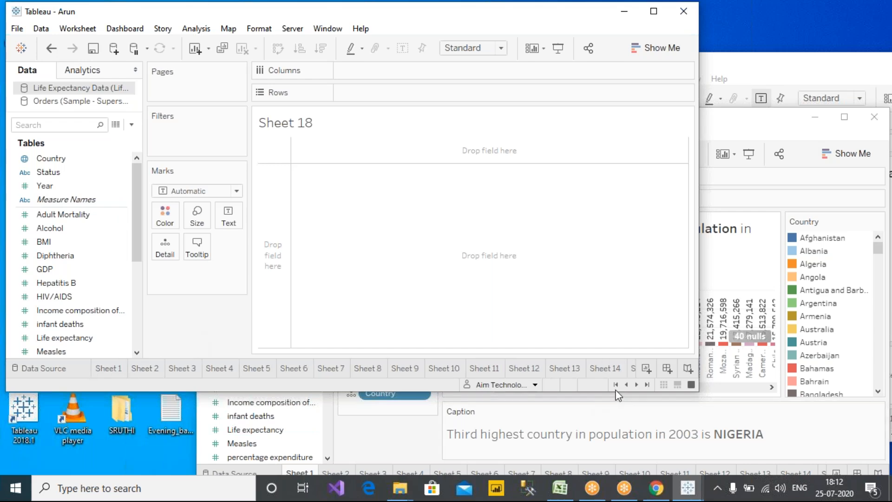
pyautogui.click(99, 370)
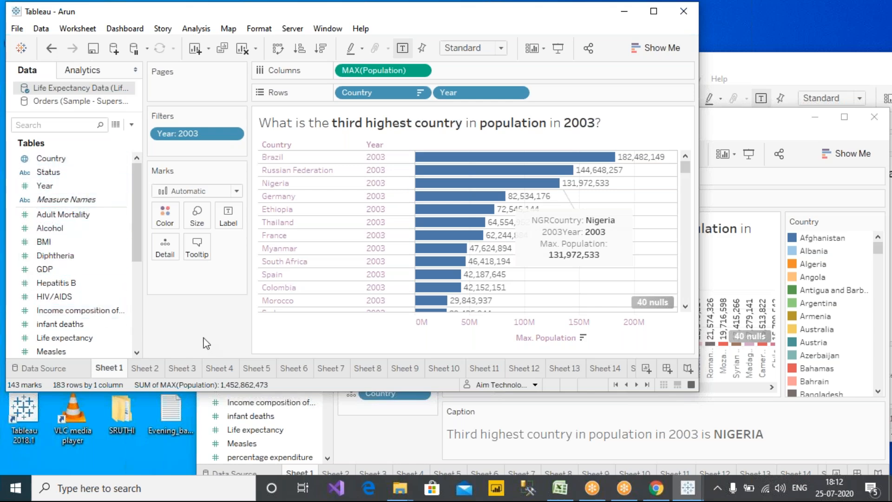
pyautogui.click(143, 370)
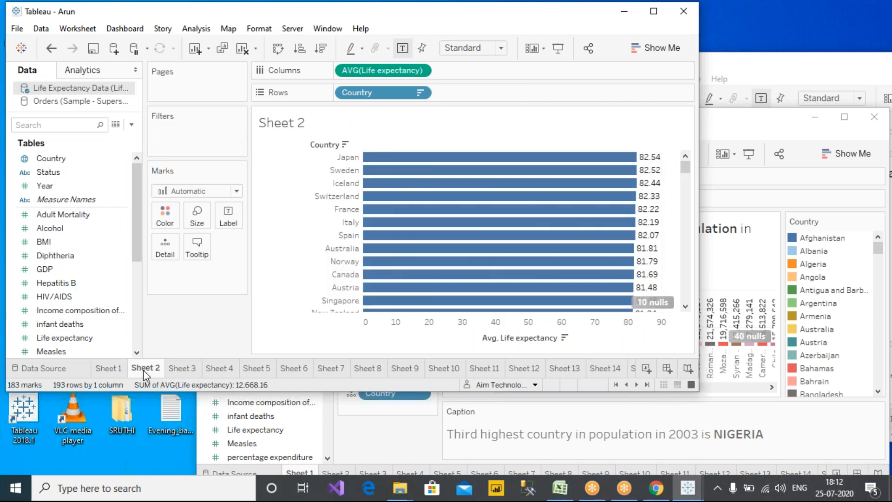
# Bring the coloured population chart's workbook forward, move its window up and show its Sheet 2.
pyautogui.click(803, 439)
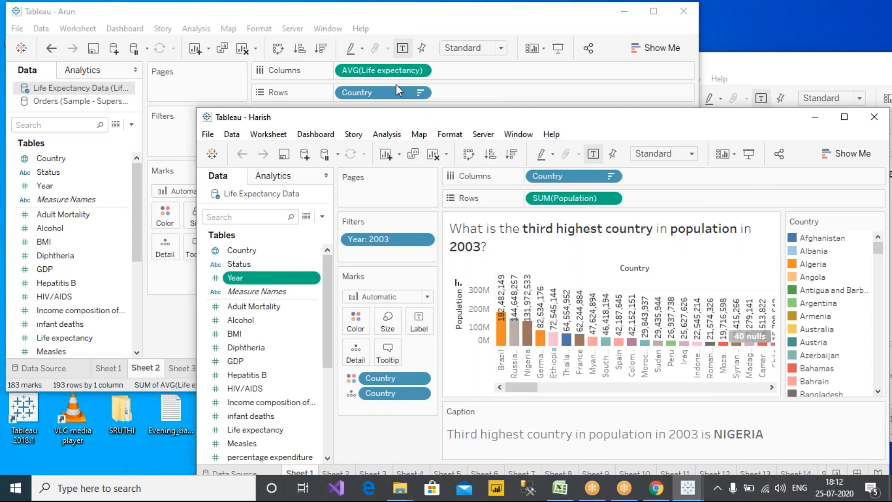
pyautogui.moveTo(417, 118); pyautogui.dragTo(394, 80)
pyautogui.click(313, 435)
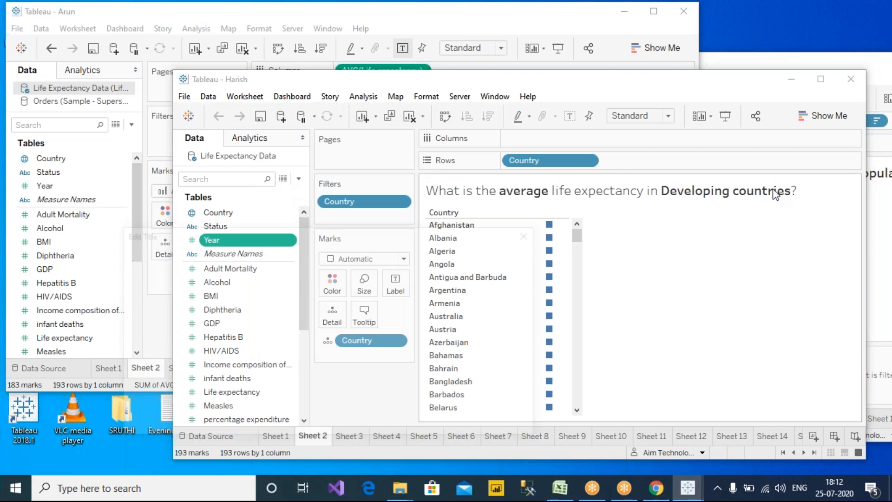
# Select the whole question about average life expectancy in the title editor and leave it unchanged.
pyautogui.doubleClick(772, 192)
pyautogui.hotkey('ctrl', 'a')
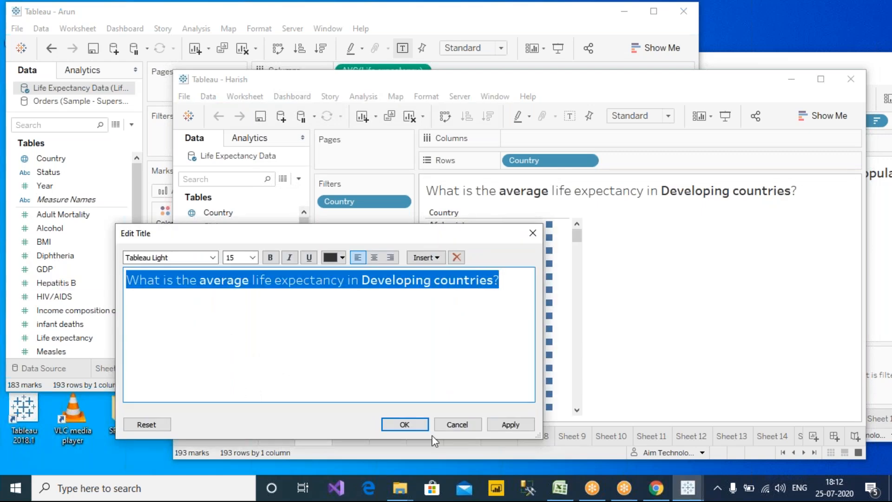
pyautogui.click(458, 424)
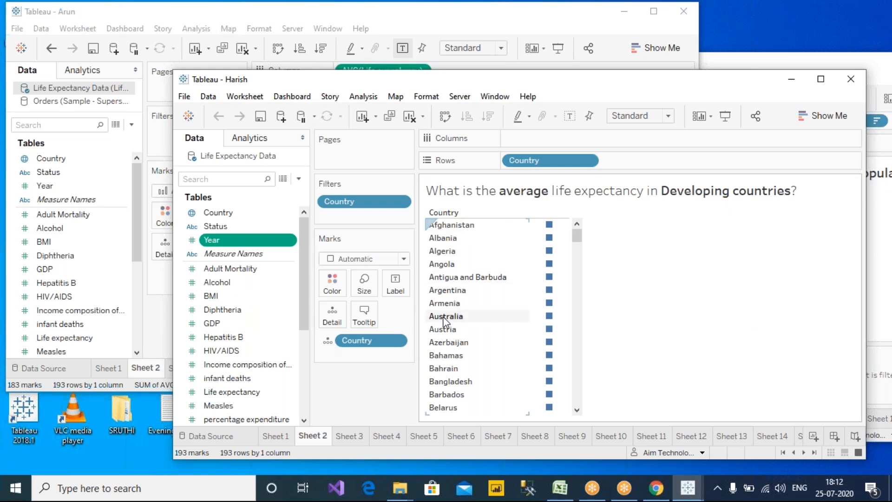
# Circle the Tables fields and the sheet title with the red screen pen, and clear the marks.
pyautogui.click(582, 43)
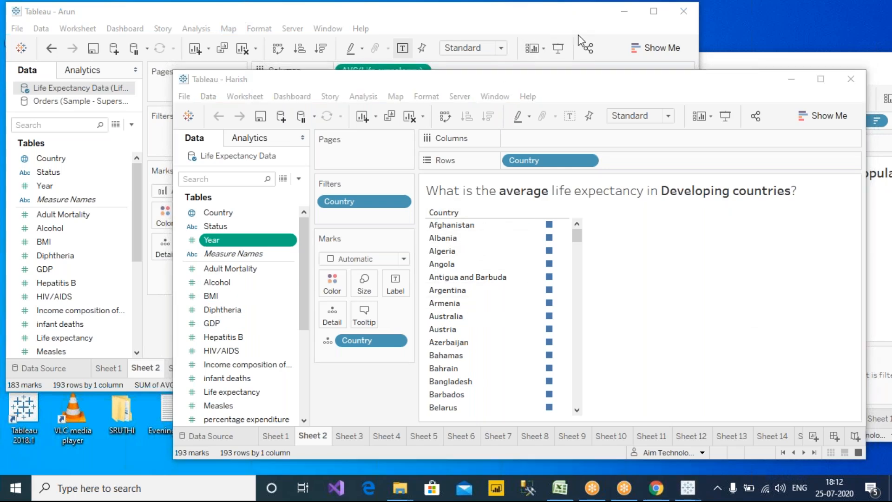
pyautogui.moveTo(288, 201)
pyautogui.mouseDown()
pyautogui.moveTo(222, 184)
pyautogui.moveTo(171, 201)
pyautogui.moveTo(191, 266)
pyautogui.moveTo(278, 262)
pyautogui.moveTo(293, 198)
pyautogui.mouseUp()
pyautogui.moveTo(456, 201)
pyautogui.mouseDown()
pyautogui.moveTo(805, 221)
pyautogui.moveTo(782, 170)
pyautogui.moveTo(396, 166)
pyautogui.moveTo(463, 205)
pyautogui.moveTo(479, 203)
pyautogui.mouseUp()
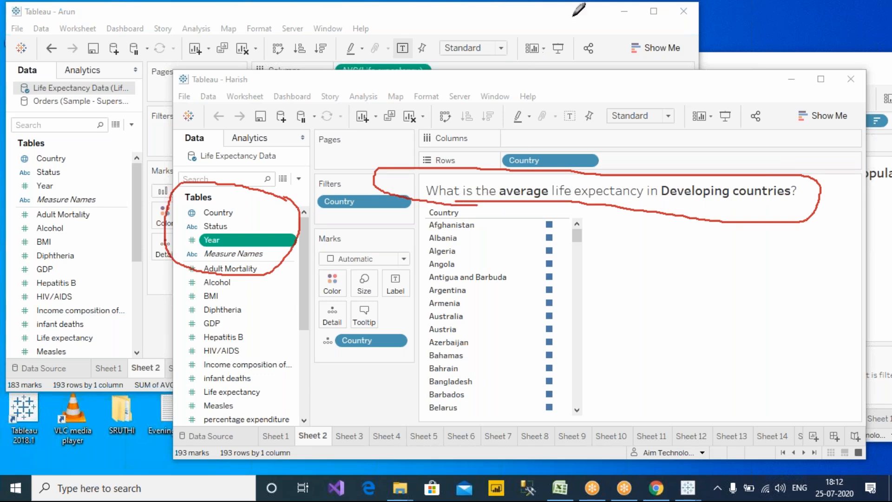
pyautogui.press('Escape')
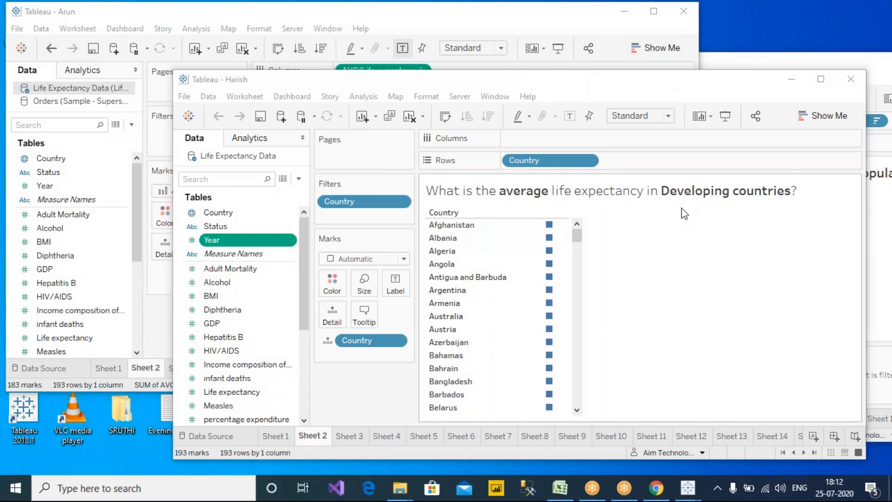
# View the underlying Life Expectancy Data, sort its rows by Status to inspect the values, and close the data view.
pyautogui.click(283, 179)
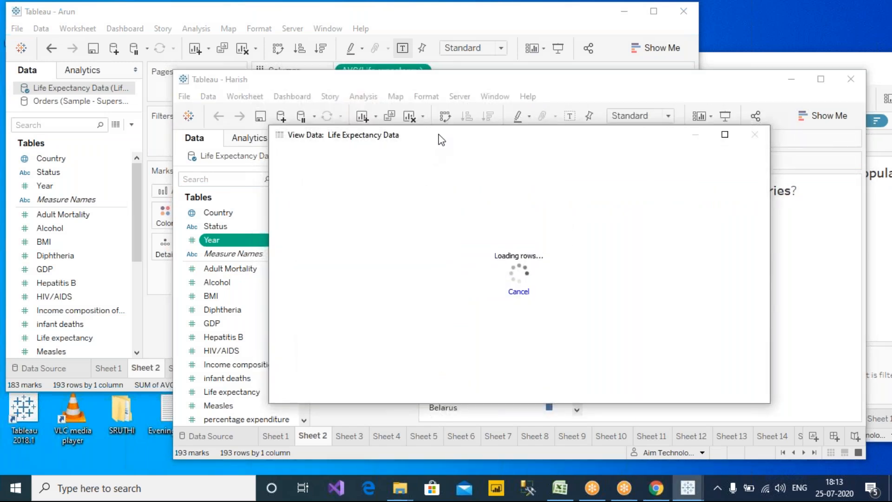
pyautogui.moveTo(437, 140); pyautogui.dragTo(415, 205)
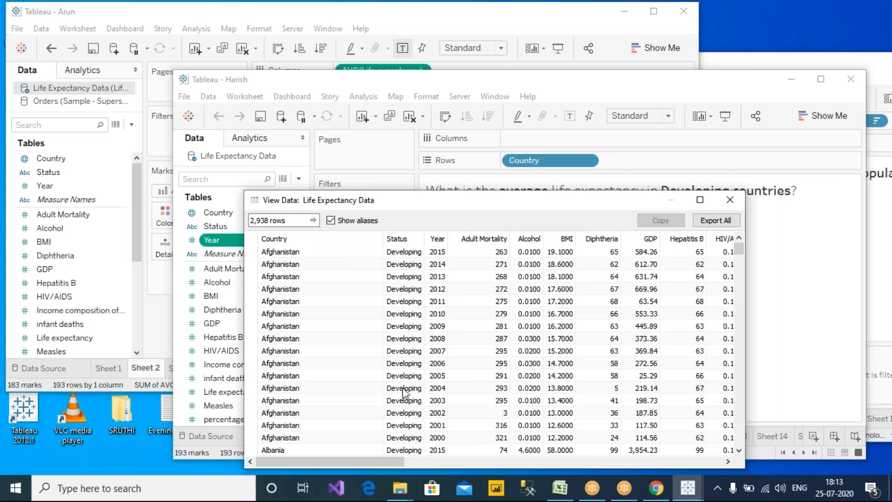
pyautogui.click(408, 239)
pyautogui.click(411, 239)
pyautogui.click(404, 264)
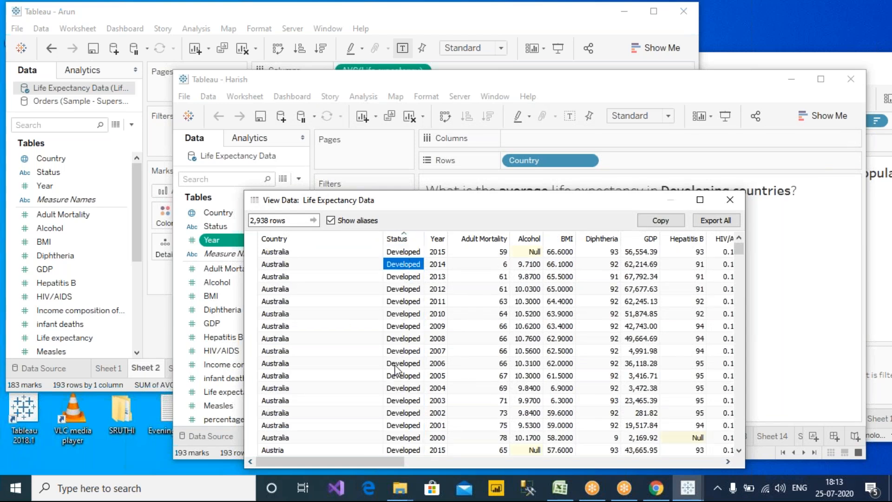
pyautogui.click(730, 201)
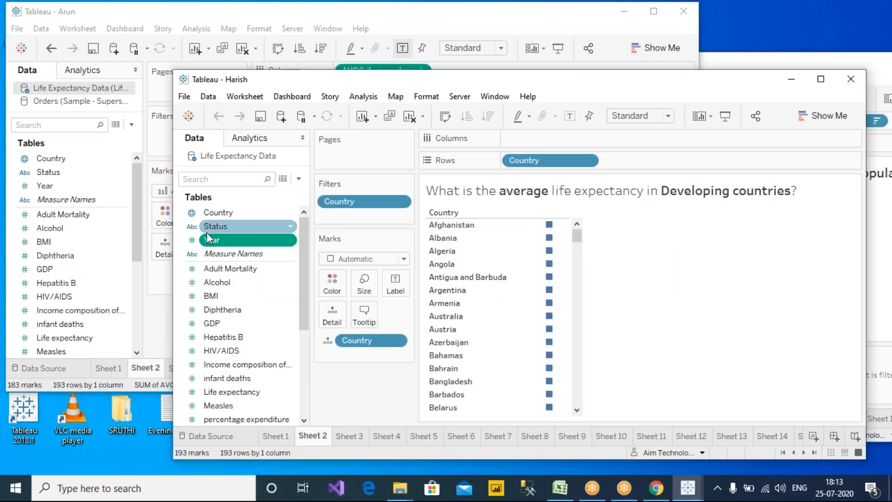
# Place Status on Rows, remove Country from Rows, Marks and Filters, and keep only the Developing status.
pyautogui.click(230, 226)
pyautogui.moveTo(230, 223); pyautogui.dragTo(508, 163)
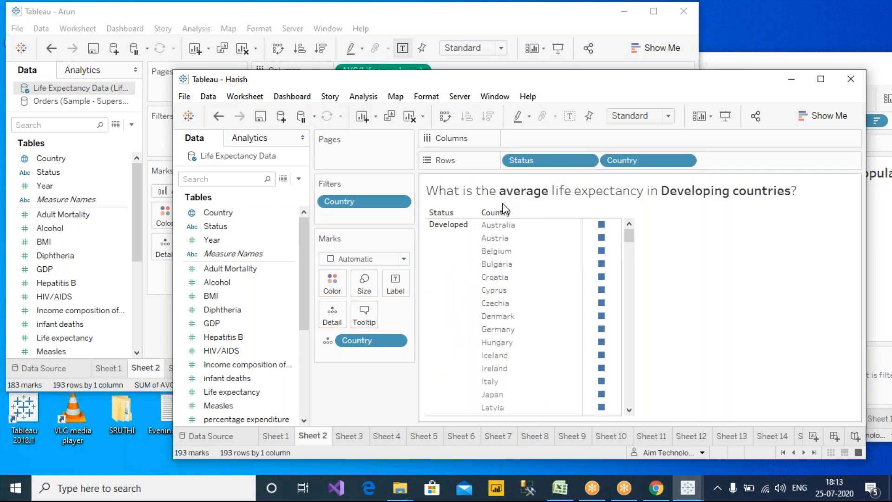
pyautogui.moveTo(623, 159); pyautogui.dragTo(669, 347)
pyautogui.moveTo(367, 342); pyautogui.dragTo(363, 377)
pyautogui.moveTo(352, 203); pyautogui.dragTo(382, 372)
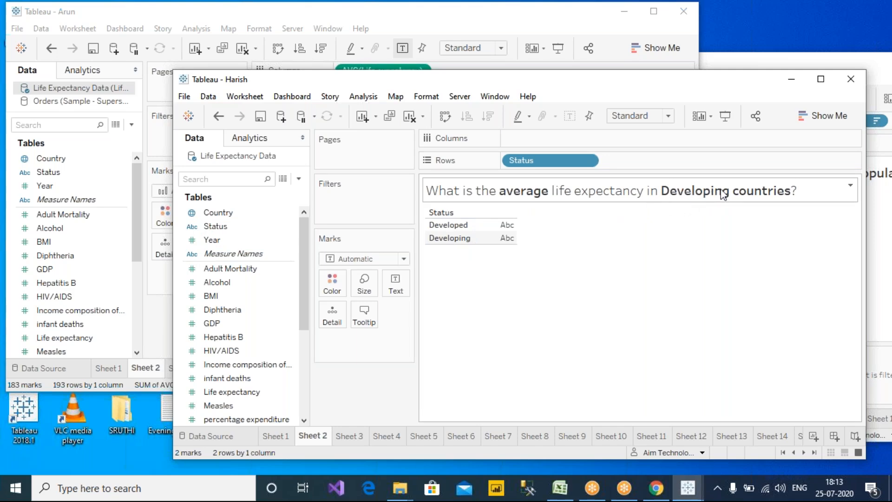
pyautogui.click(449, 238)
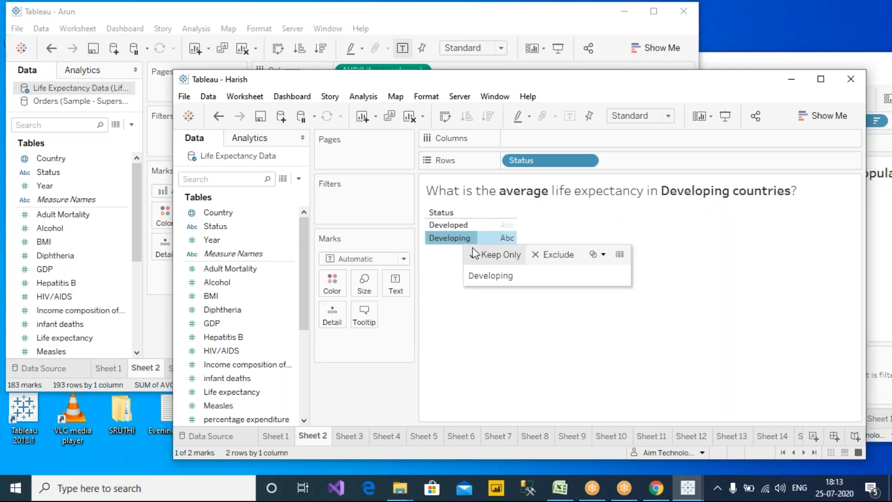
pyautogui.click(474, 254)
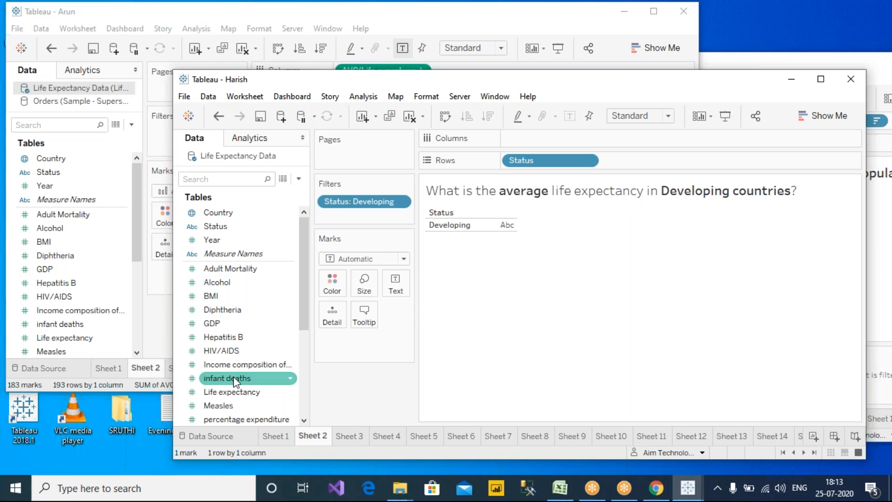
# Add Life expectancy to Columns, aggregate it as Average, and show the mark labels on the bar.
pyautogui.scroll(-1, 233, 376)
pyautogui.moveTo(233, 351); pyautogui.dragTo(532, 149)
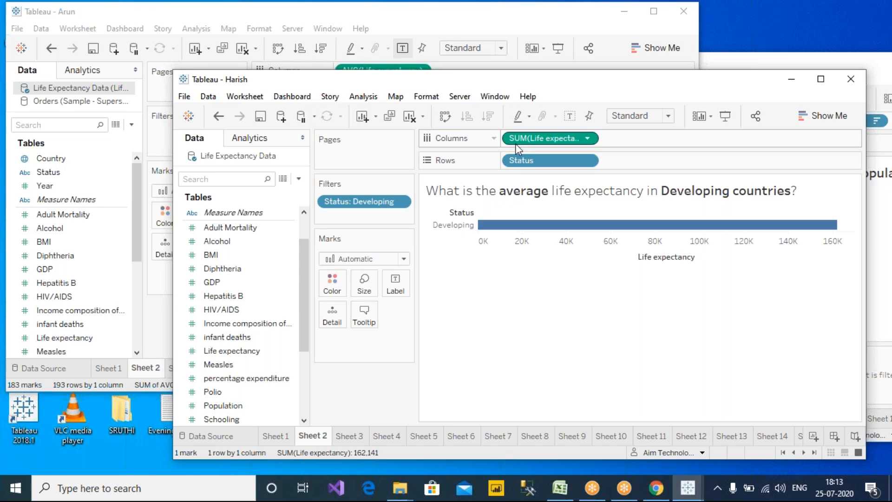
pyautogui.click(588, 138)
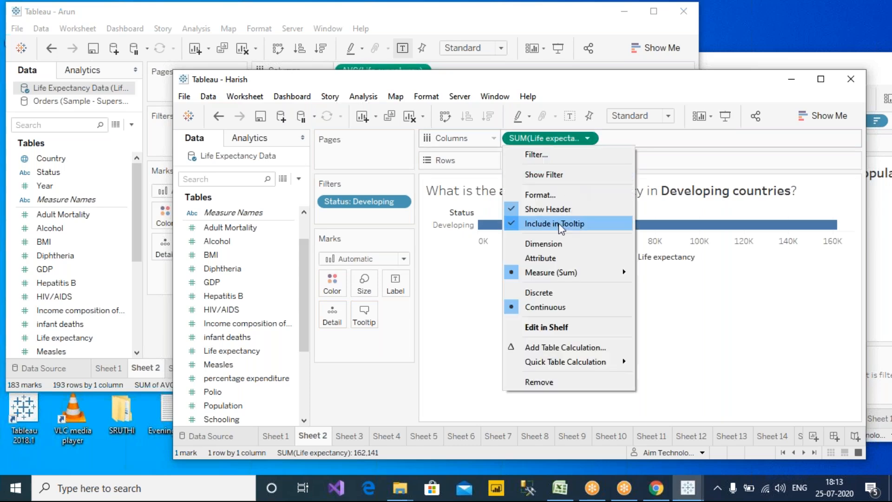
pyautogui.moveTo(556, 276)
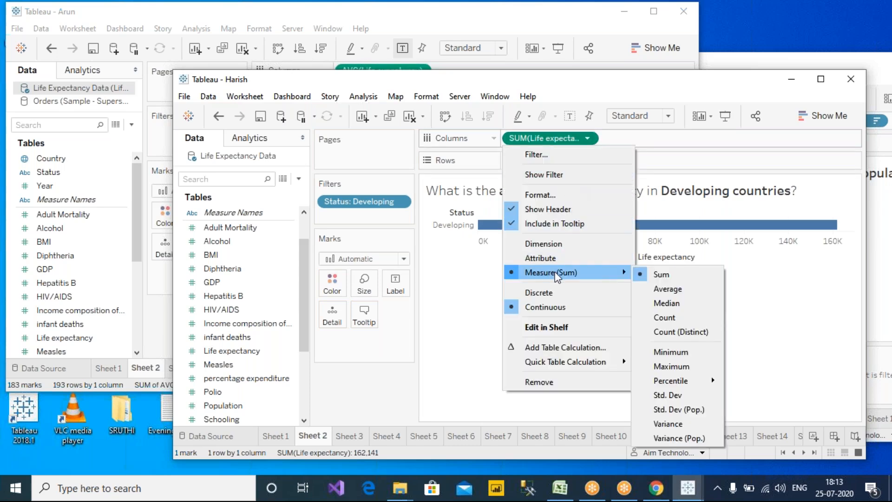
pyautogui.click(668, 289)
pyautogui.click(570, 116)
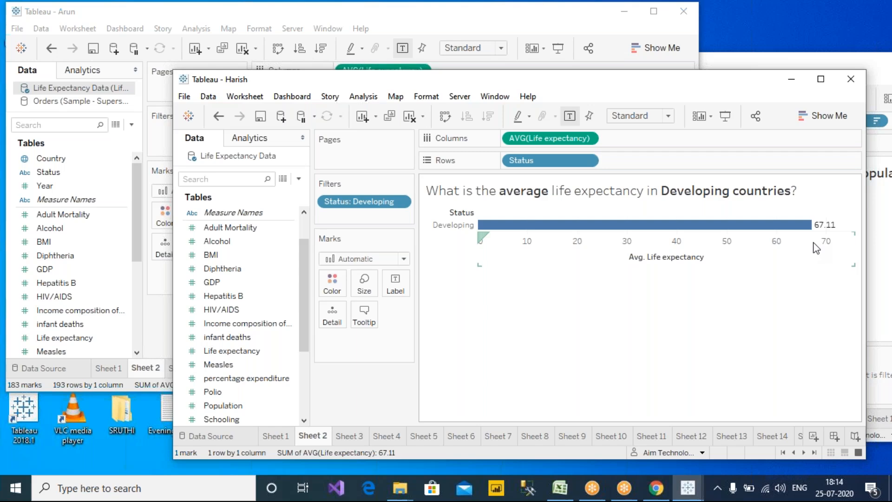
# Circle the sheet title with the red screen pen, draw an arrow from it to the data fields, and clear the marks.
pyautogui.hotkey('ctrl', '2')
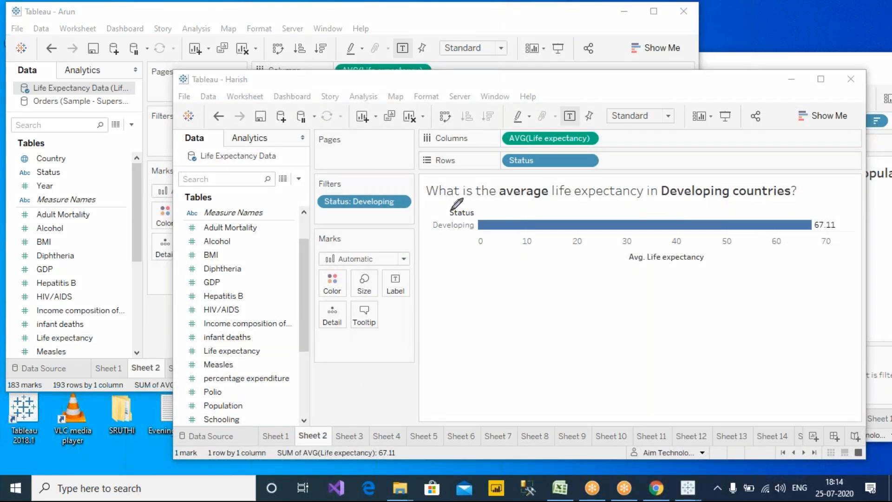
pyautogui.moveTo(427, 202)
pyautogui.mouseDown()
pyautogui.moveTo(694, 203)
pyautogui.moveTo(805, 188)
pyautogui.moveTo(725, 176)
pyautogui.moveTo(439, 165)
pyautogui.moveTo(420, 198)
pyautogui.mouseUp()
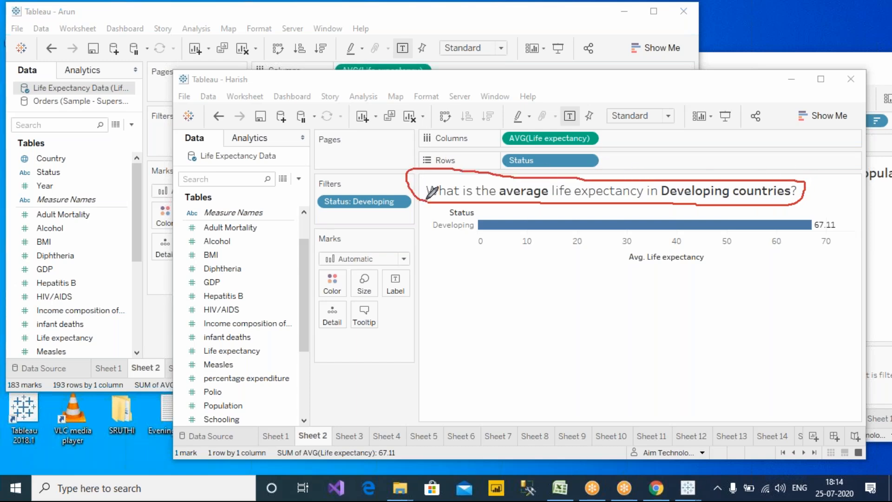
pyautogui.moveTo(410, 175)
pyautogui.mouseDown()
pyautogui.moveTo(398, 152)
pyautogui.moveTo(294, 150)
pyautogui.moveTo(281, 163)
pyautogui.moveTo(296, 170)
pyautogui.mouseUp()
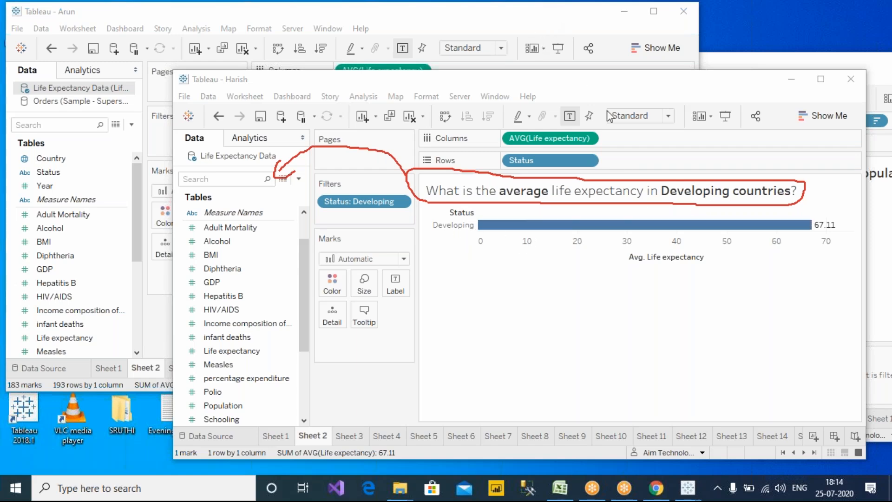
pyautogui.press('Escape')
# Bring the workbook with numbered question titles forward, show its Sheet 2, and move its window aside.
pyautogui.moveTo(754, 57); pyautogui.dragTo(501, 53)
pyautogui.click(385, 413)
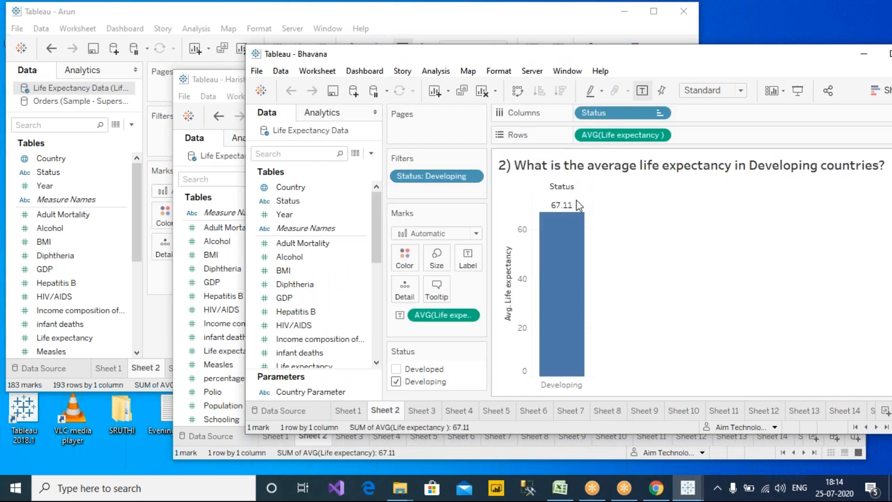
pyautogui.moveTo(420, 54); pyautogui.dragTo(508, 70)
# In the workbook with the country bar chart, filter Status to Developing and replace Country with Status on Rows.
pyautogui.click(166, 12)
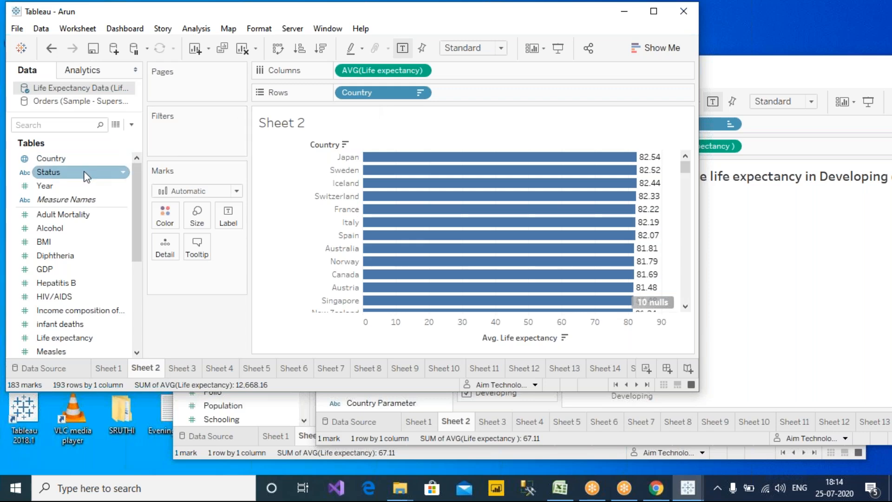
pyautogui.moveTo(70, 172)
pyautogui.mouseDown()
pyautogui.moveTo(186, 132)
pyautogui.moveTo(192, 152)
pyautogui.mouseUp()
pyautogui.click(228, 120)
pyautogui.click(459, 366)
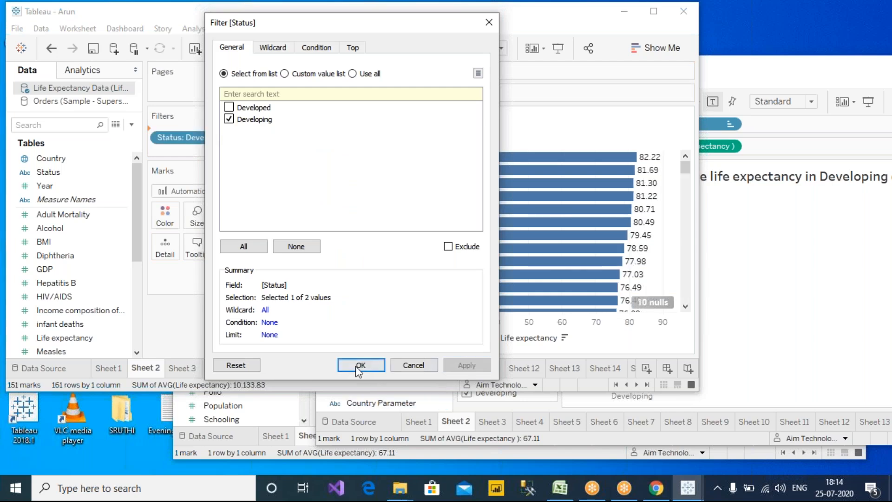
pyautogui.click(359, 366)
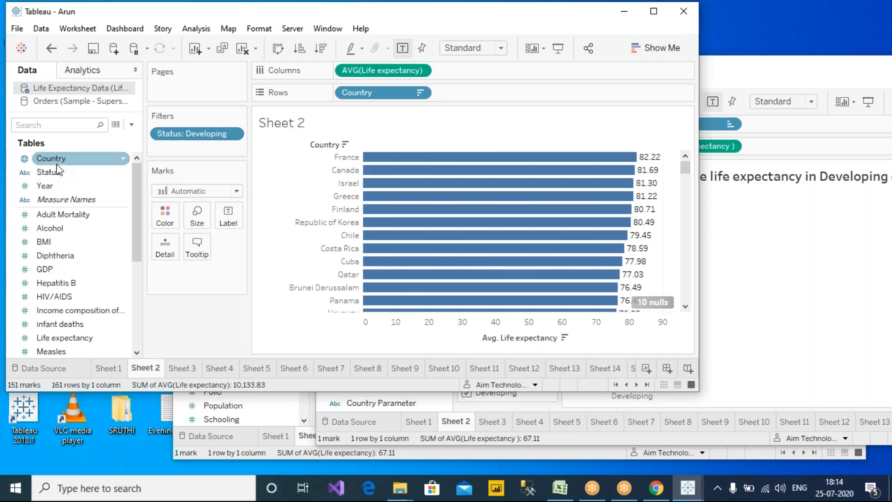
pyautogui.moveTo(367, 93); pyautogui.dragTo(54, 197)
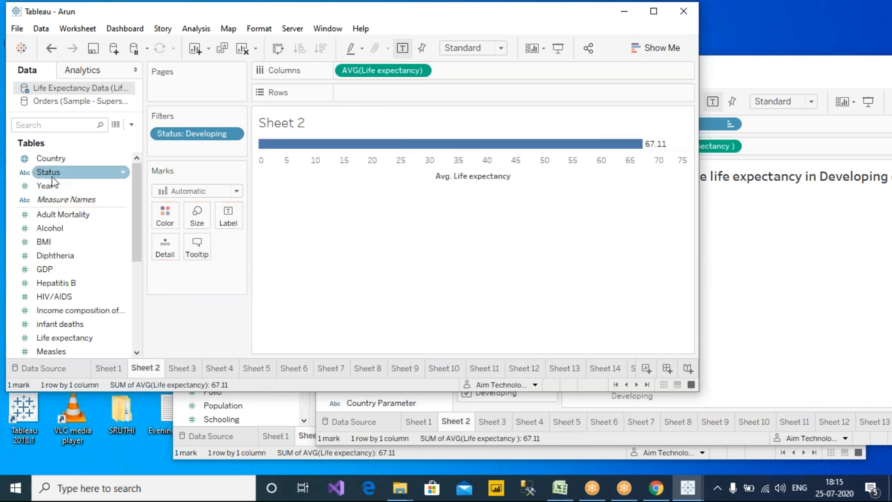
pyautogui.moveTo(51, 172); pyautogui.dragTo(404, 96)
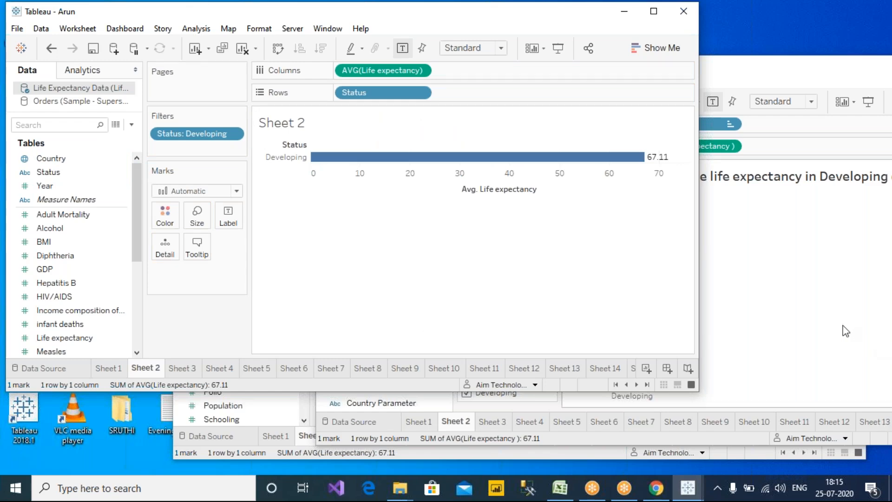
# Return to the workbook with numbered question titles, show its Sheet 3, and shift the window to view the France answer.
pyautogui.click(818, 283)
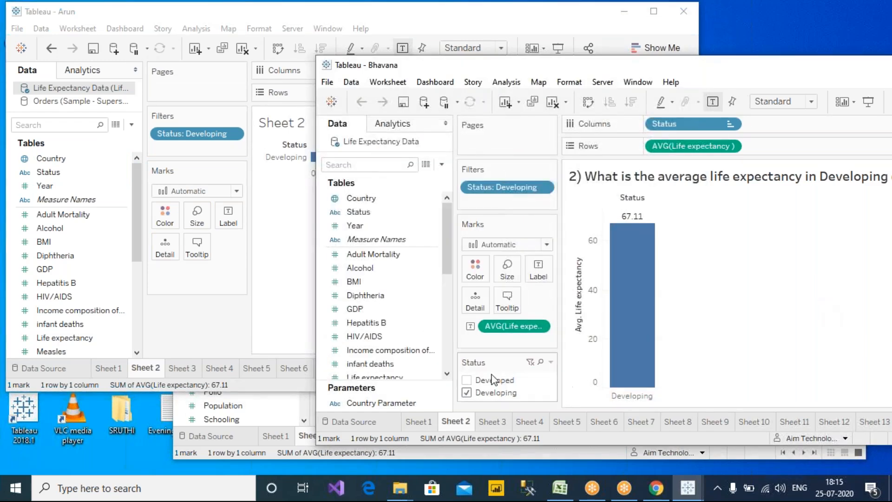
pyautogui.click(491, 422)
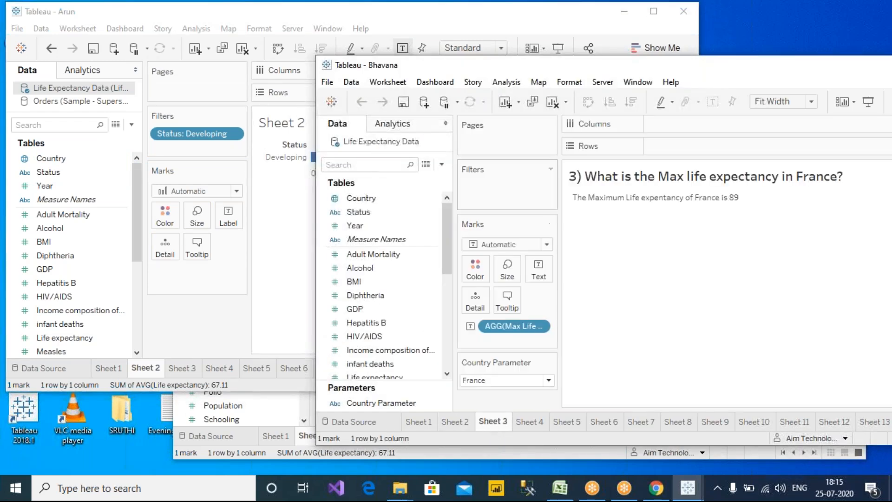
pyautogui.moveTo(599, 67); pyautogui.dragTo(502, 71)
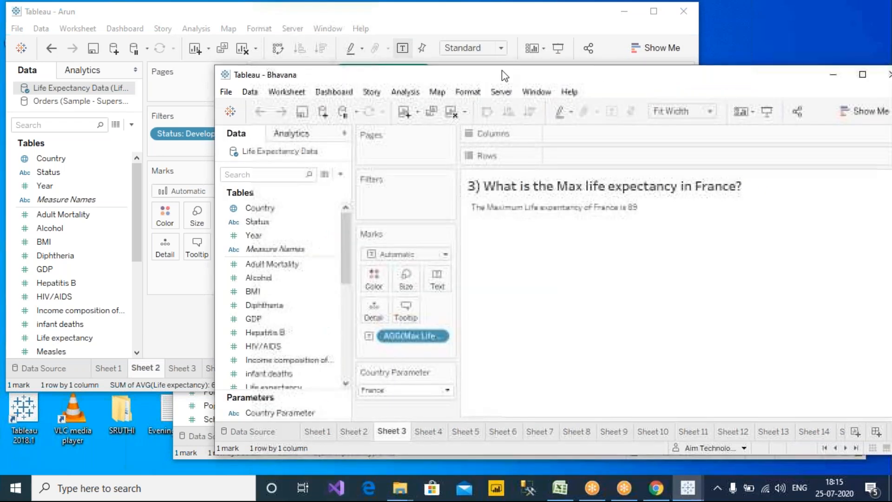
pyautogui.moveTo(621, 210)
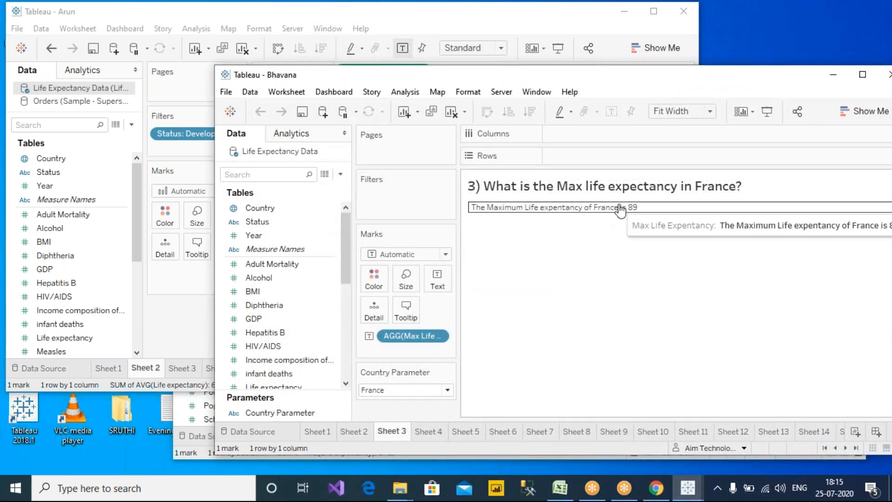
# Select the whole question about France's max life expectancy in the title editor and leave it unchanged.
pyautogui.doubleClick(751, 189)
pyautogui.moveTo(404, 281); pyautogui.dragTo(126, 279)
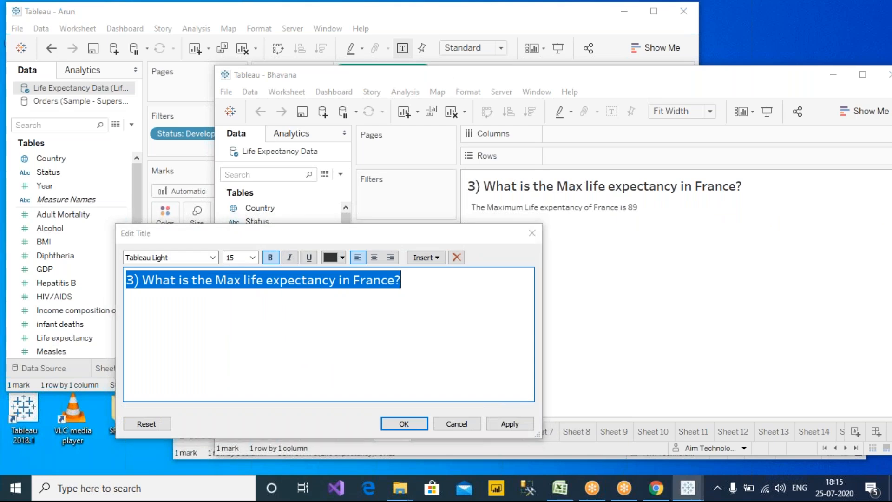
pyautogui.click(454, 427)
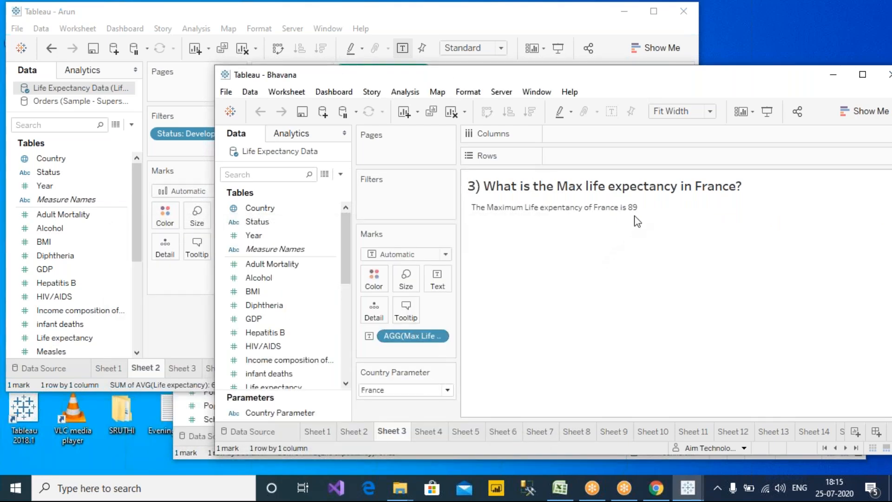
# Maximize the workbook window on Sheet 3 and inspect the answer text mark about France's maximum life expectancy.
pyautogui.moveTo(641, 214)
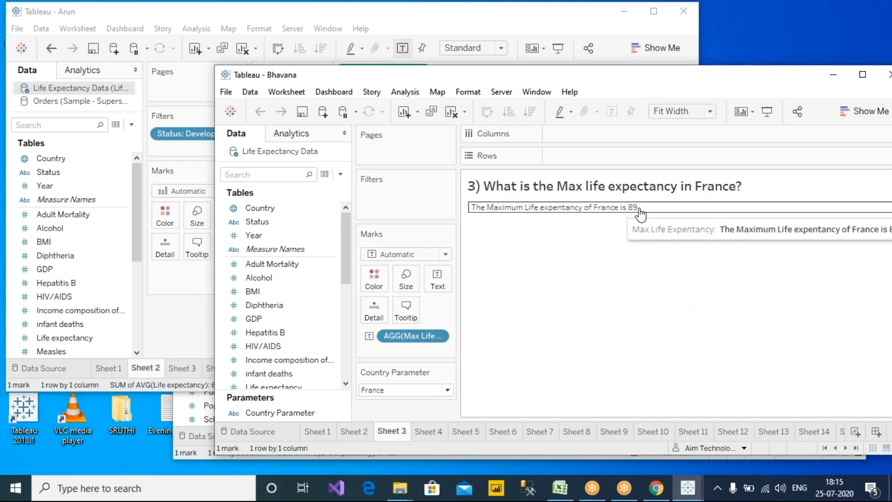
pyautogui.moveTo(569, 77); pyautogui.dragTo(504, 65)
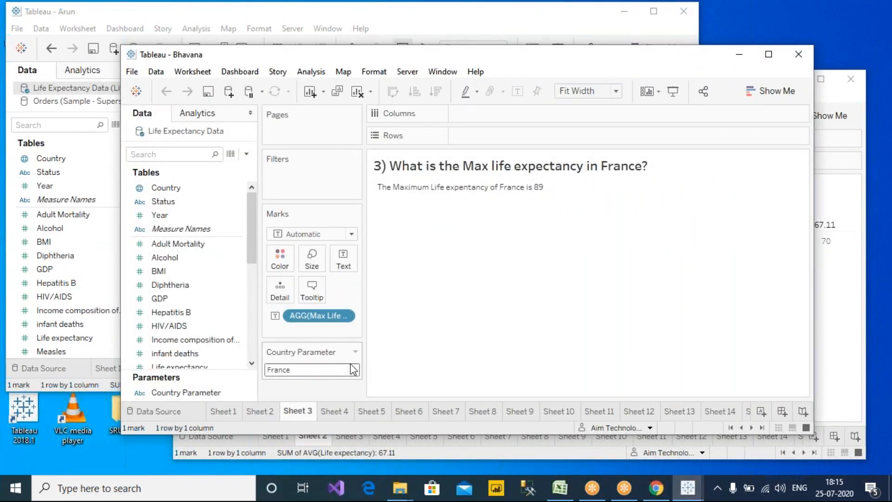
pyautogui.doubleClick(406, 59)
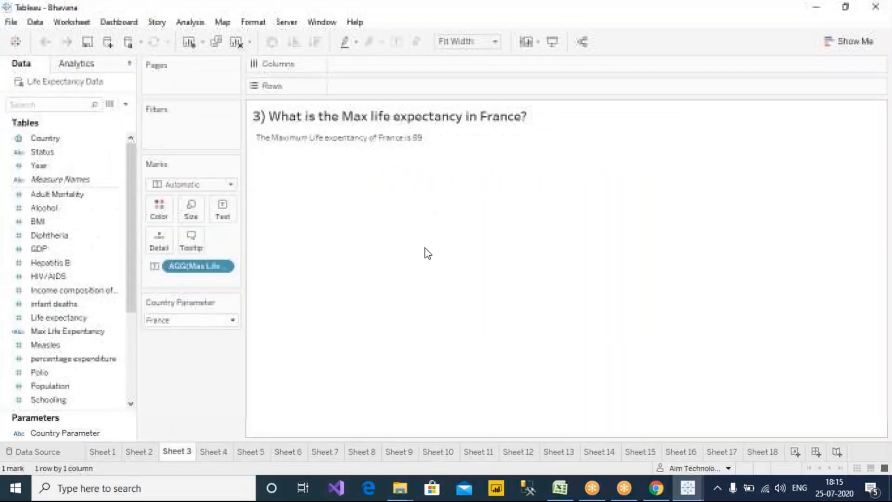
pyautogui.moveTo(398, 143)
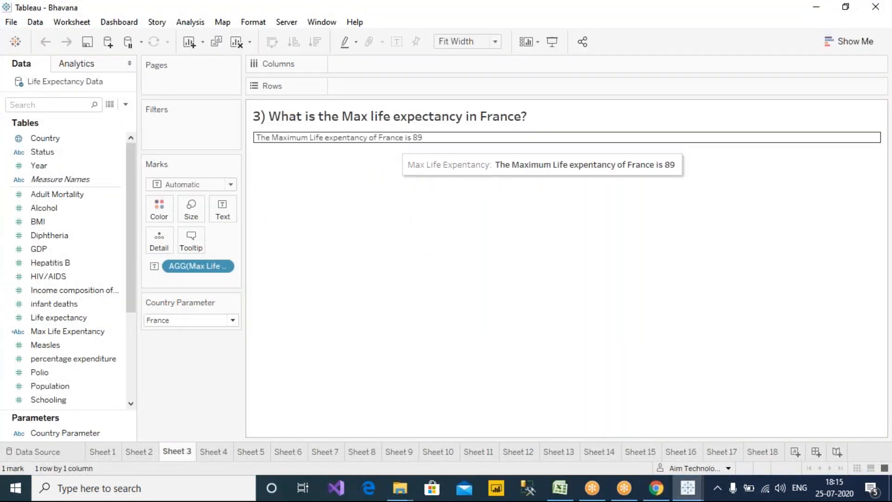
pyautogui.click(398, 144)
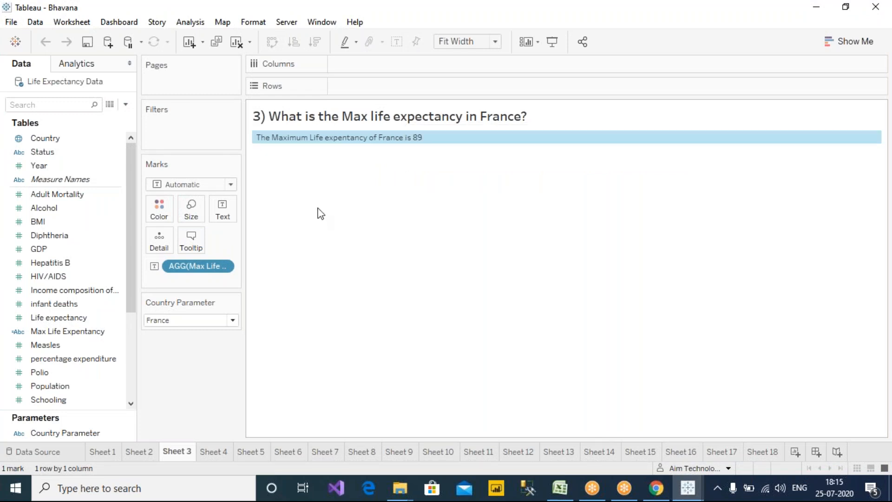
# Open the Max Life Expentancy calculated field for editing, review its formula, and close it unchanged.
pyautogui.click(232, 269)
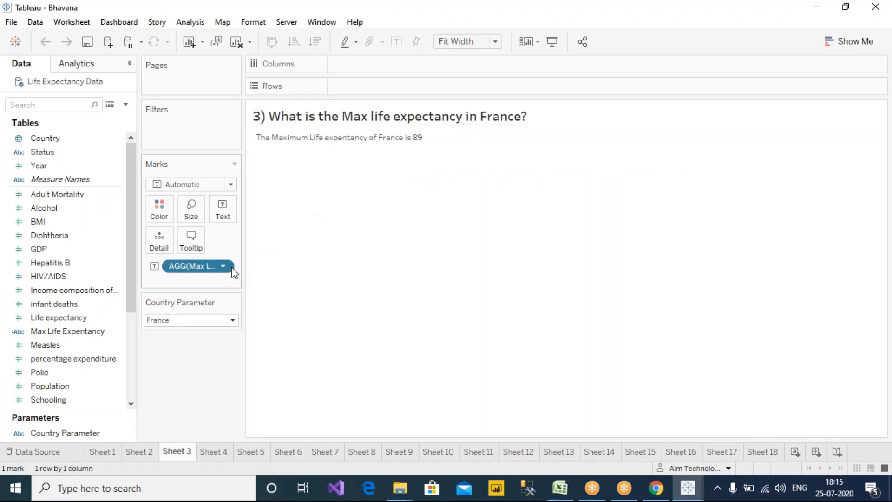
pyautogui.click(117, 347)
pyautogui.click(118, 331)
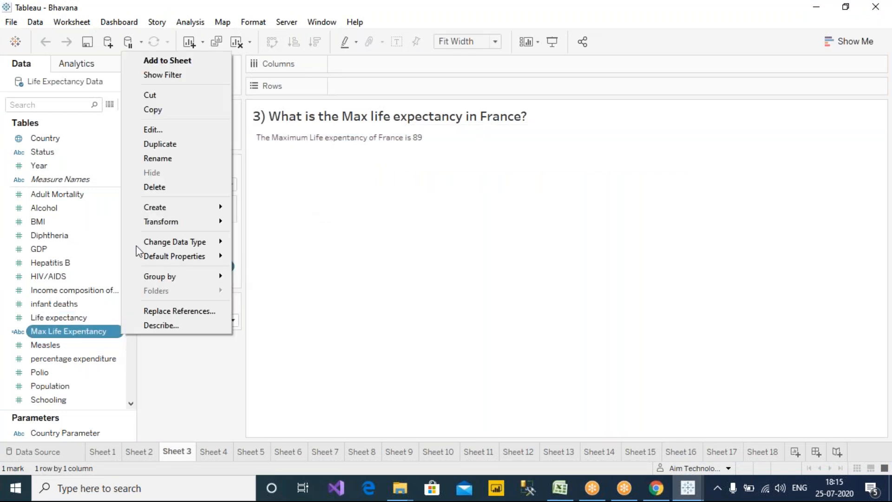
pyautogui.click(181, 132)
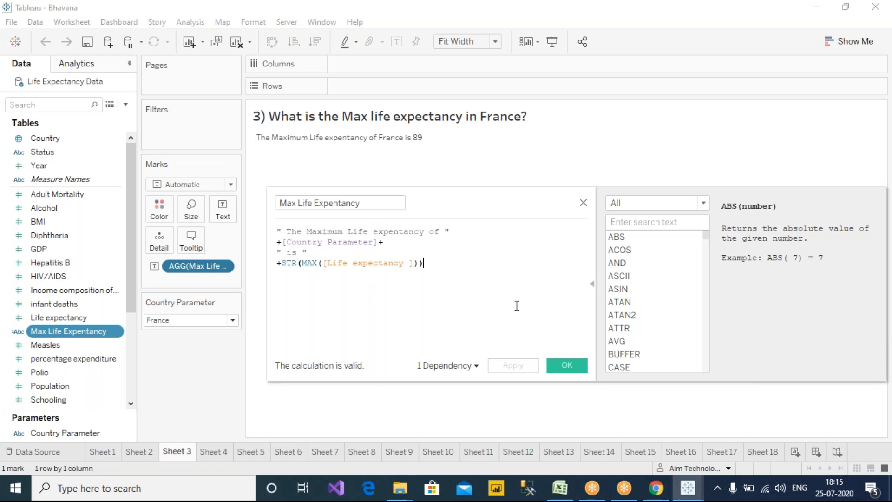
pyautogui.click(565, 365)
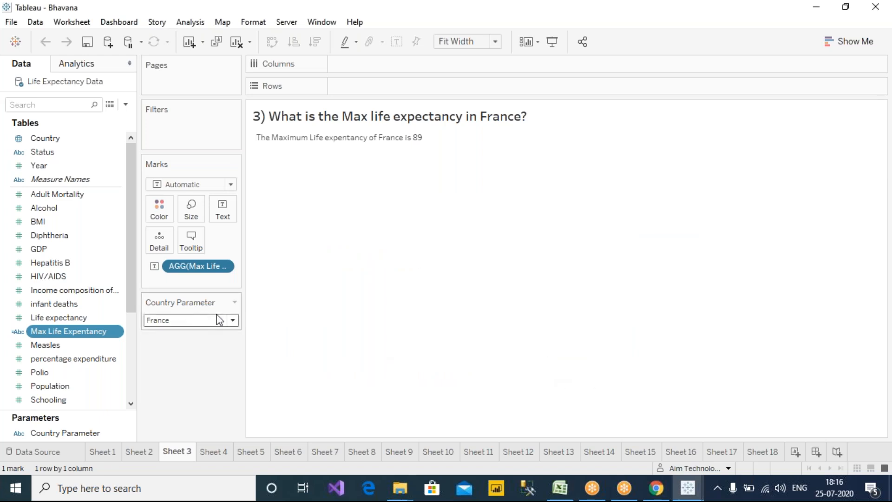
# Test the answer text by setting the Country Parameter to Israel and then to Armenia, leaving Armenia selected.
pyautogui.click(232, 320)
pyautogui.click(200, 208)
pyautogui.click(232, 320)
pyautogui.scroll(14, 215, 241)
pyautogui.scroll(12, 185, 146)
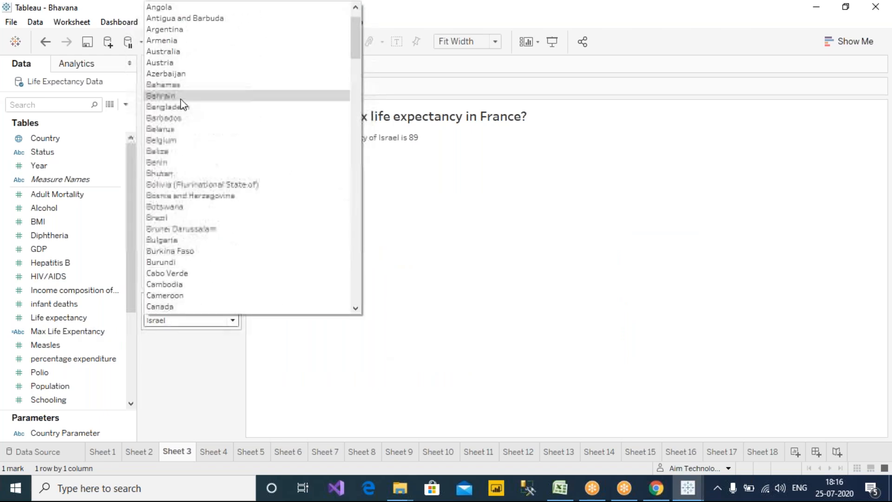
pyautogui.click(200, 41)
pyautogui.click(232, 320)
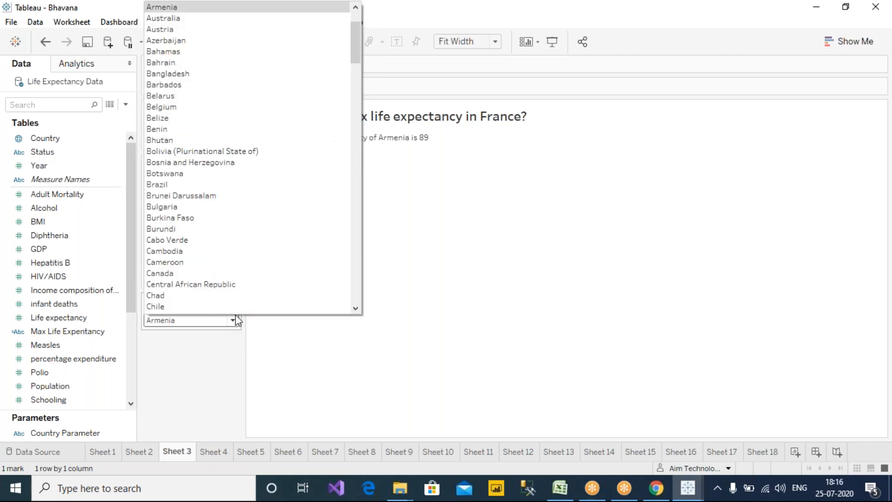
pyautogui.scroll(-1, 229, 303)
pyautogui.click(413, 161)
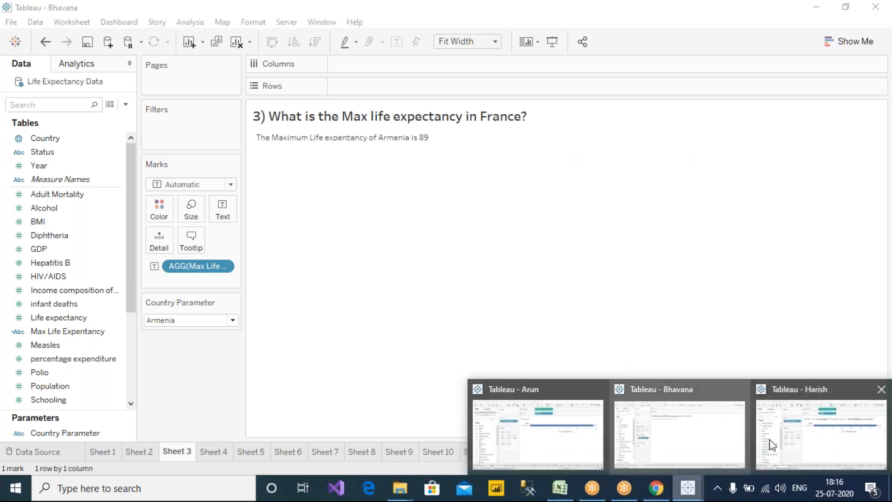
# Switch to the workbook with the France bar chart, remove its Country filter, and inspect Albania's maximum life expectancy.
pyautogui.click(815, 442)
pyautogui.click(355, 438)
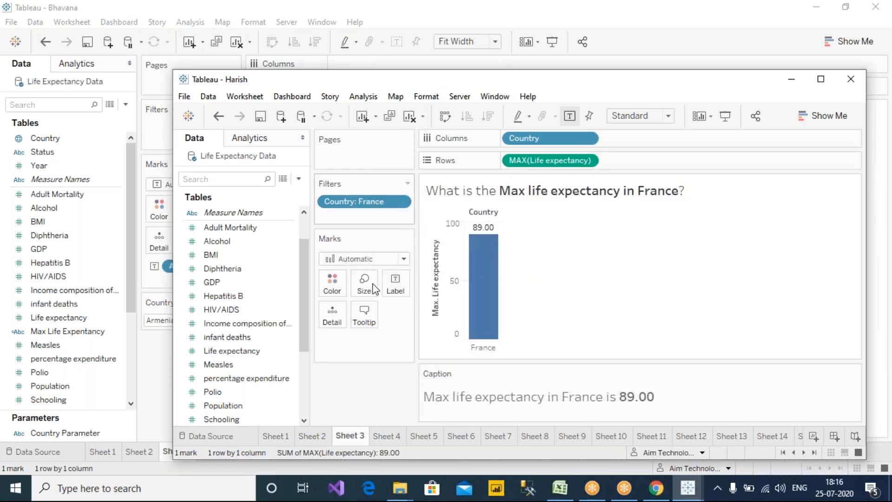
pyautogui.moveTo(370, 209); pyautogui.dragTo(369, 397)
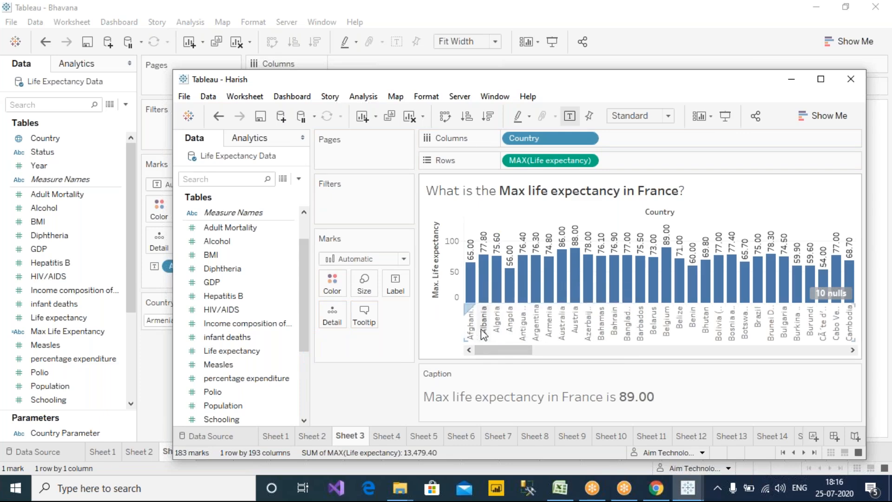
pyautogui.moveTo(483, 297)
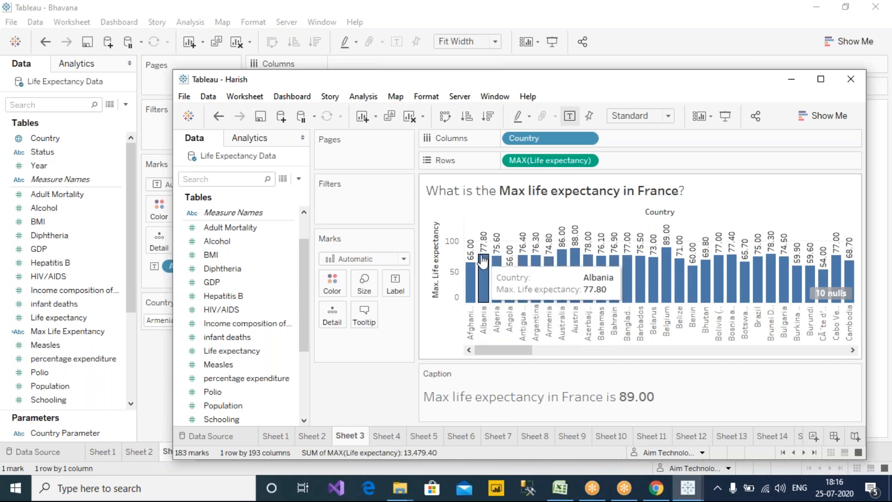
# Return to the workbook with the text answer and set the Country Parameter to Albania, finally to Afghanistan.
pyautogui.click(214, 15)
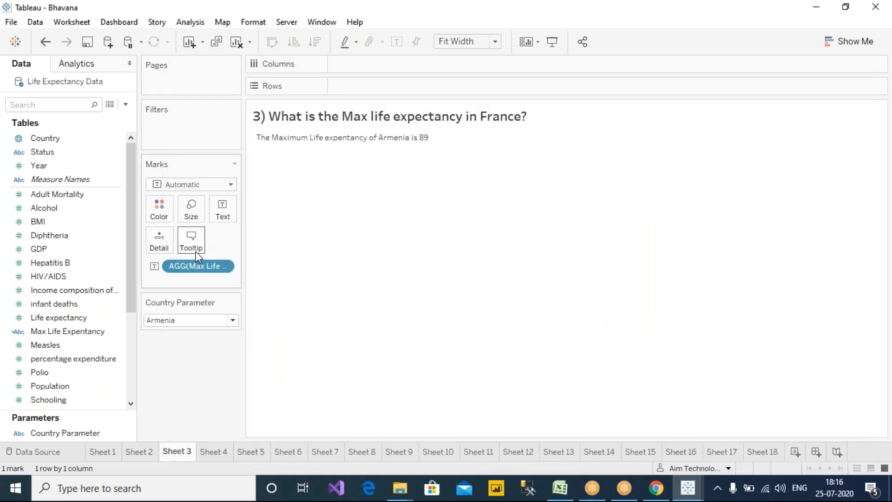
pyautogui.click(185, 320)
pyautogui.scroll(3, 171, 86)
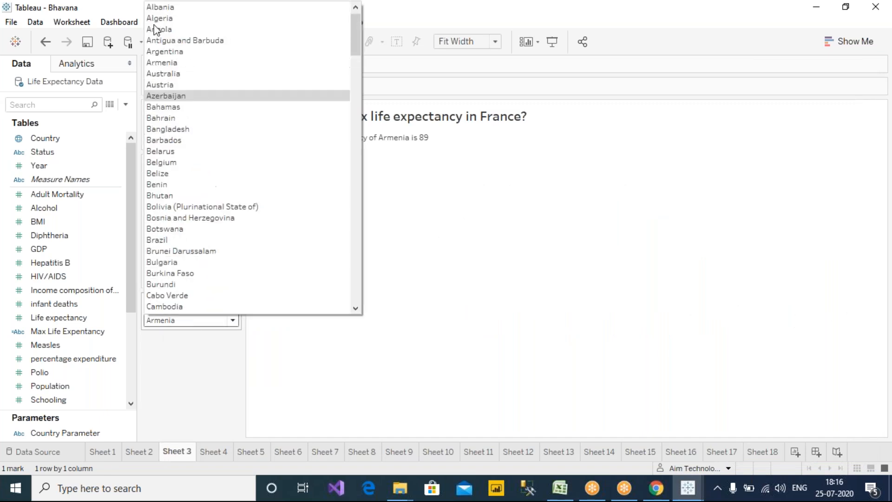
pyautogui.click(195, 19)
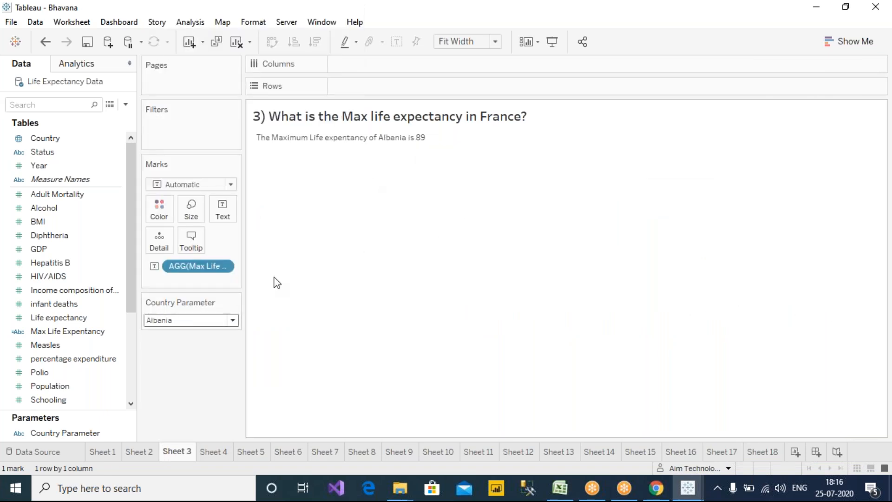
pyautogui.click(188, 319)
pyautogui.scroll(1, 174, 44)
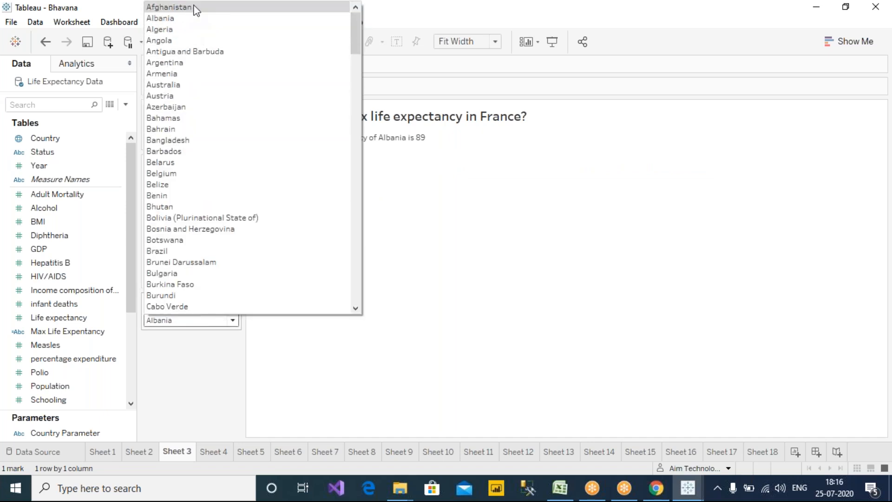
pyautogui.click(169, 7)
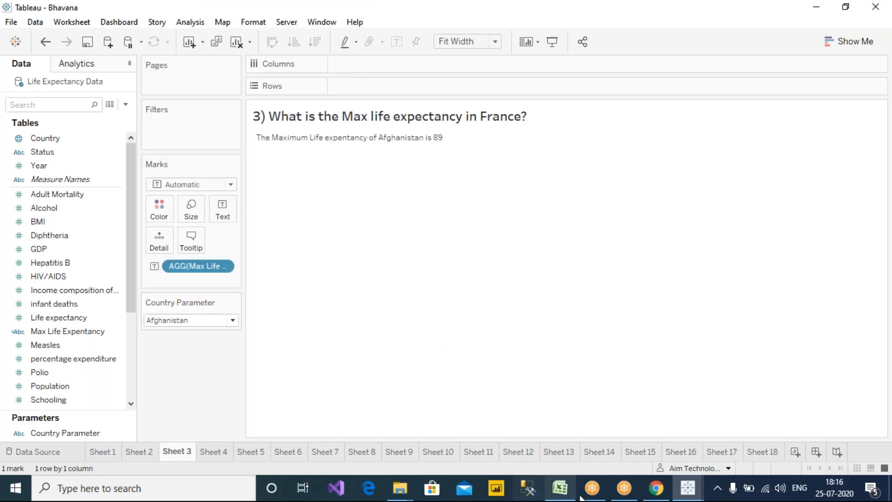
# Select Afghanistan's bar in the bar-chart workbook and move that window aside to compare its value with the text answer.
pyautogui.moveTo(688, 487)
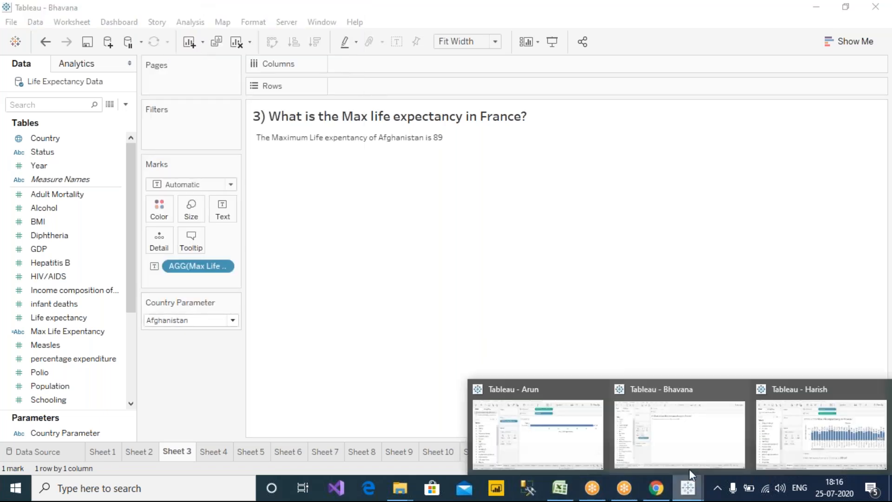
pyautogui.click(789, 431)
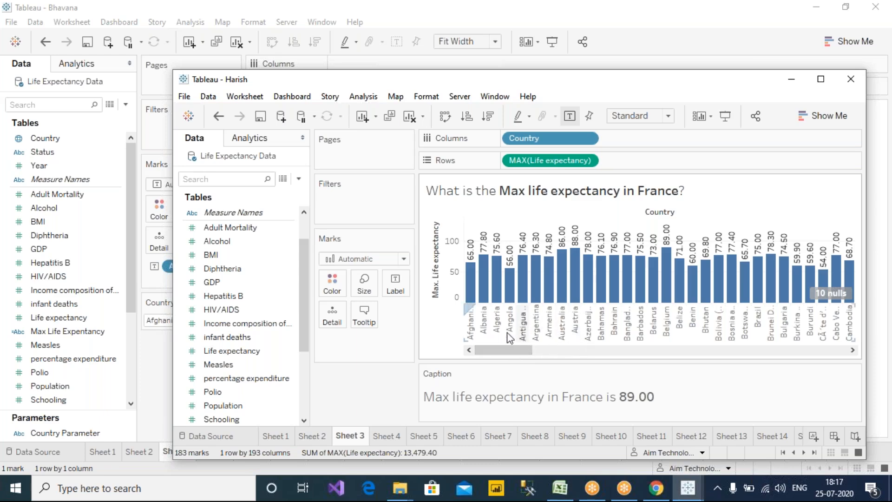
pyautogui.moveTo(473, 280)
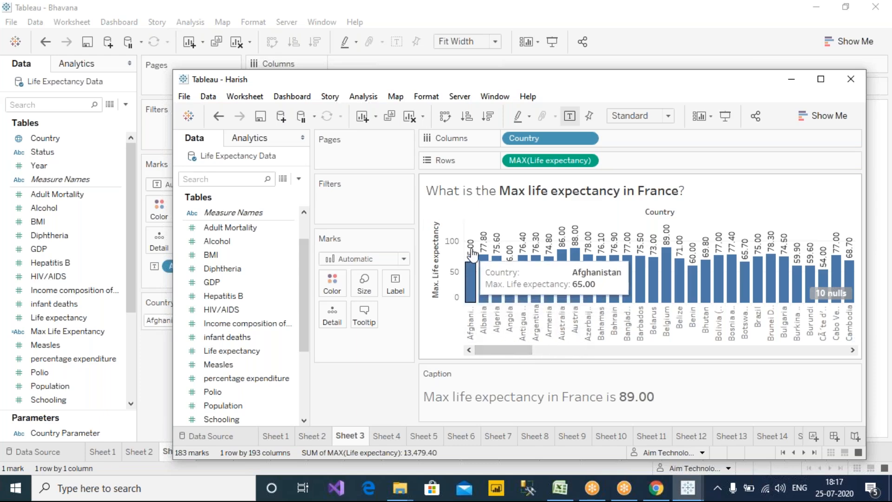
pyautogui.click(473, 280)
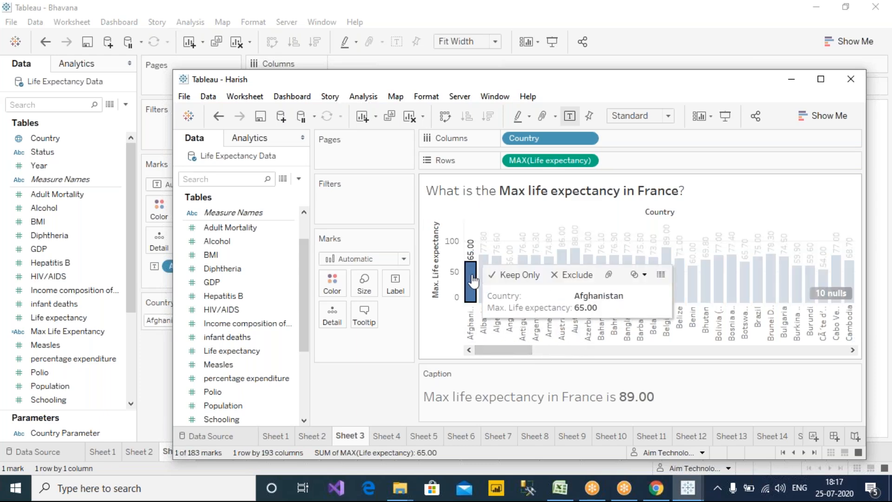
pyautogui.moveTo(478, 84); pyautogui.dragTo(485, 168)
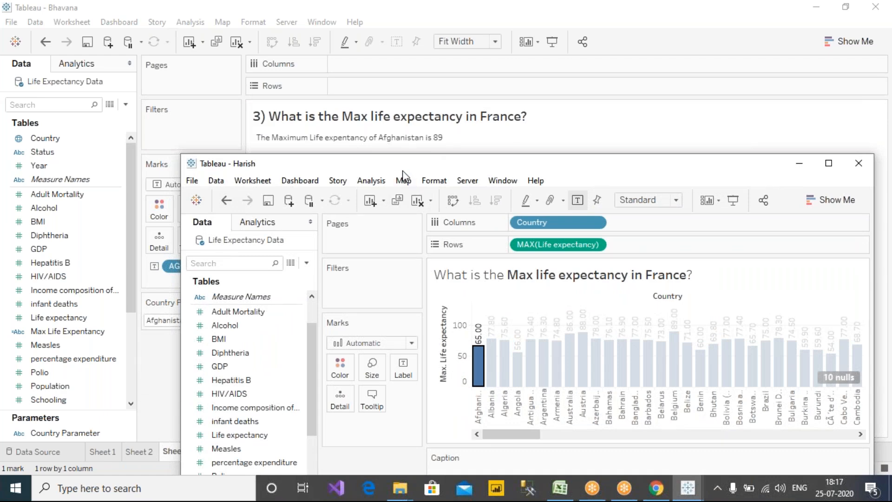
pyautogui.moveTo(407, 170); pyautogui.dragTo(522, 175)
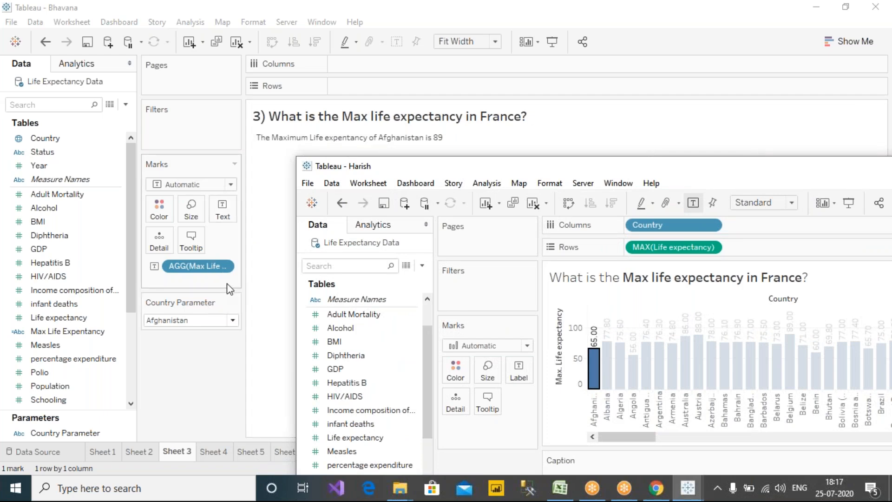
# Open the Max Life Expentancy calculated field for editing, copy MAX([Life expectancy ]) and delete it from inside STR().
pyautogui.rightClick(119, 331)
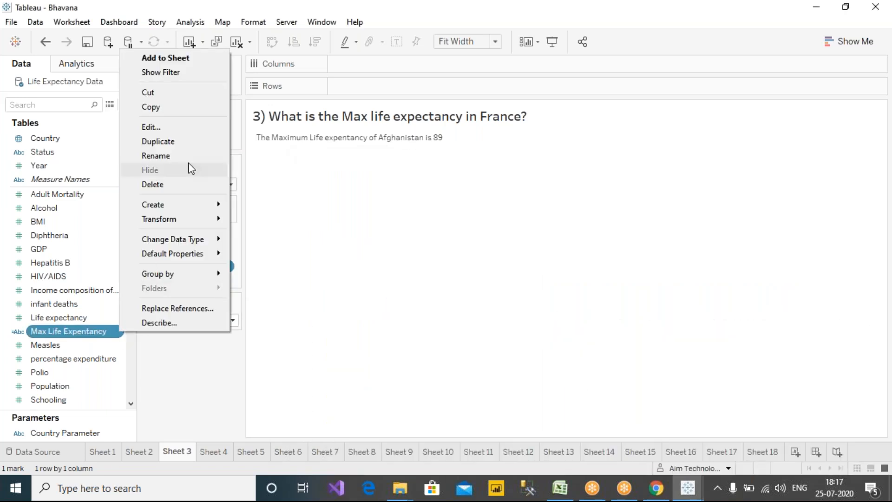
pyautogui.click(199, 126)
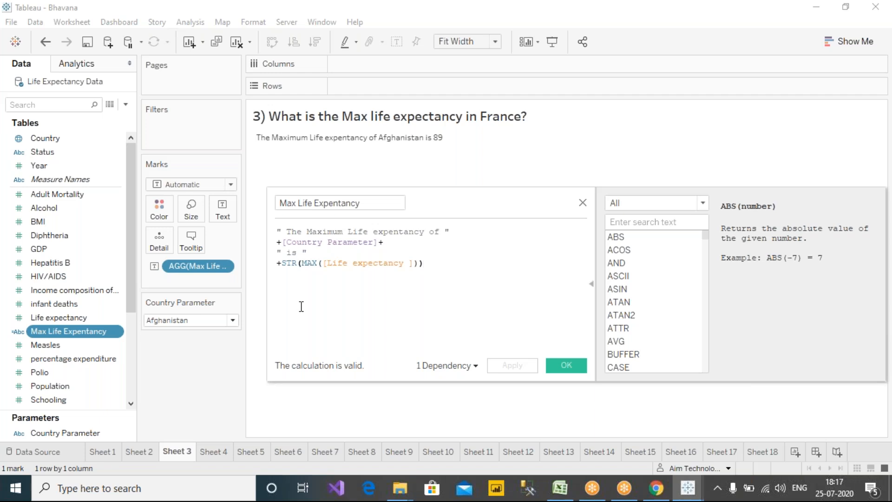
pyautogui.click(299, 263)
pyautogui.keyDown('ctrl'); pyautogui.scroll(3, 444, 301); pyautogui.keyUp('ctrl')
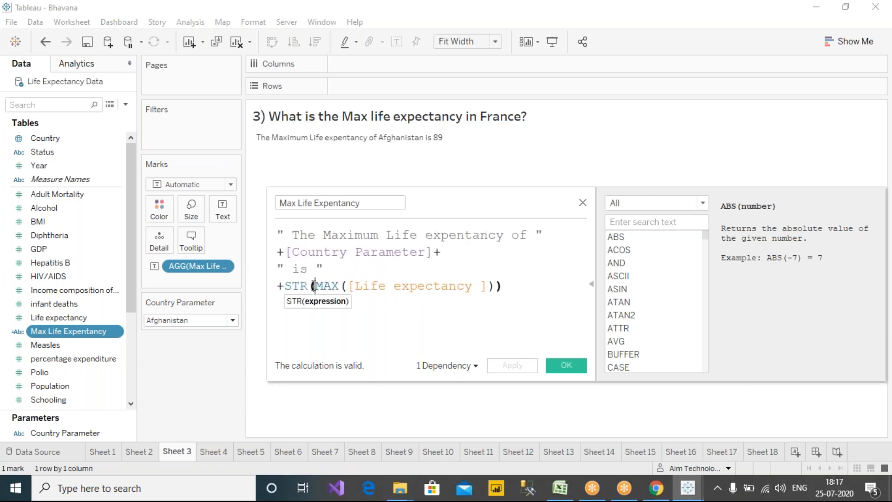
pyautogui.press('End')
pyautogui.moveTo(315, 286); pyautogui.dragTo(493, 288)
pyautogui.hotkey('ctrl', 'c')
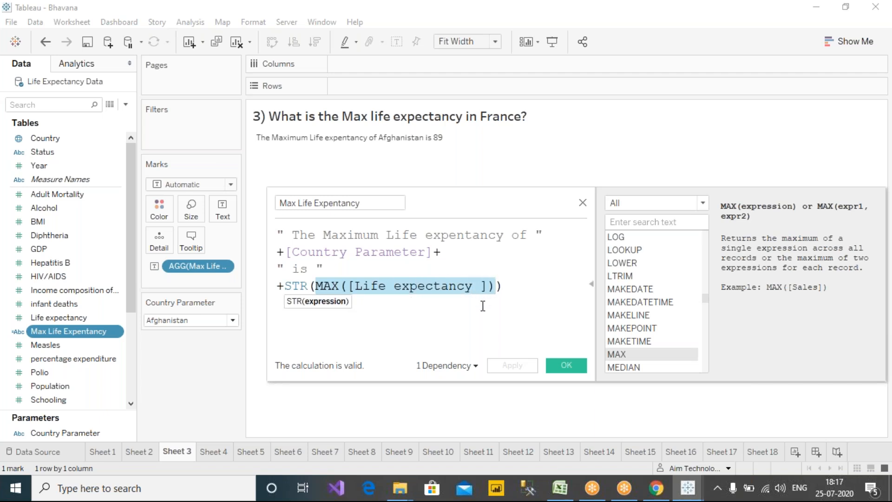
pyautogui.press('BackSpace')
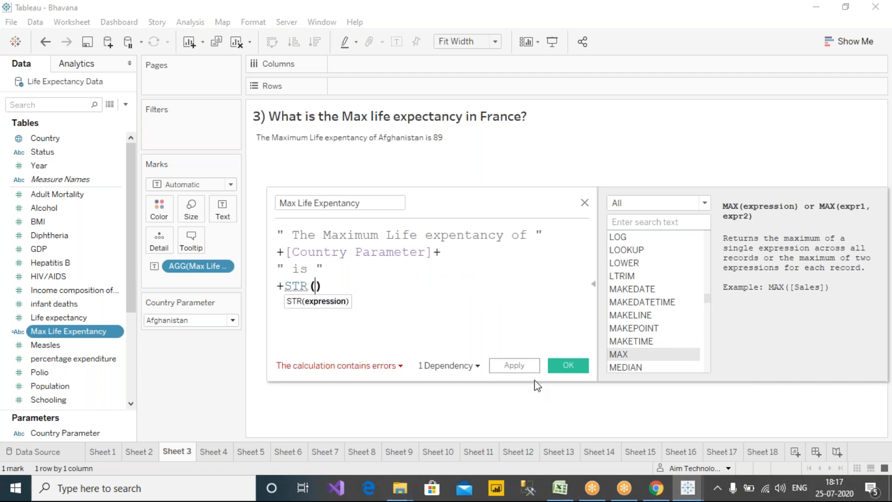
# Enter the condition IF [Country]=[Country Parameter] inside STR() in the Max Life Expentancy formula.
pyautogui.write('IF')
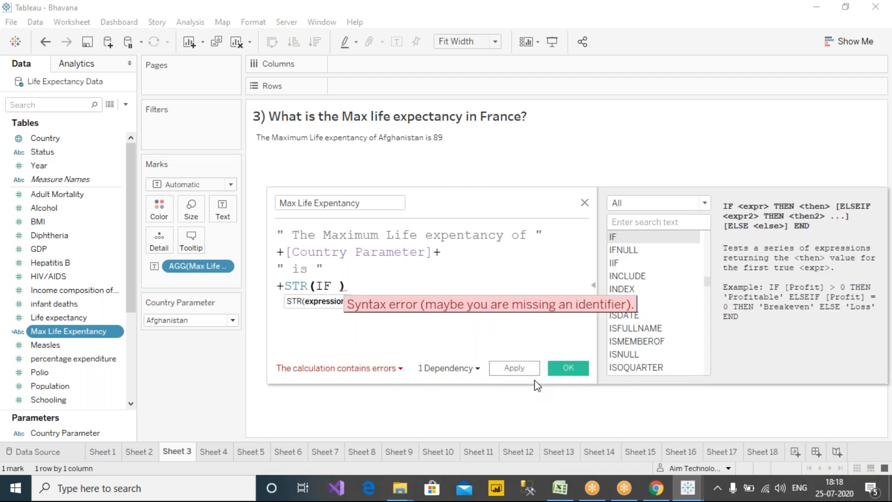
pyautogui.write('cou')
pyautogui.press('Down')
pyautogui.press('Down')
pyautogui.press('Return')
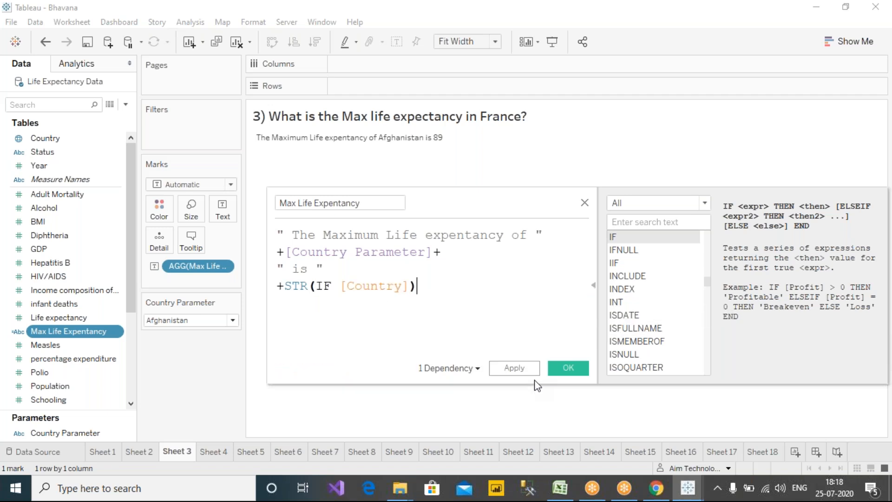
pyautogui.write('=')
pyautogui.press('BackSpace')
pyautogui.press('BackSpace')
pyautogui.write('=')
pyautogui.moveTo(65, 432); pyautogui.dragTo(433, 320)
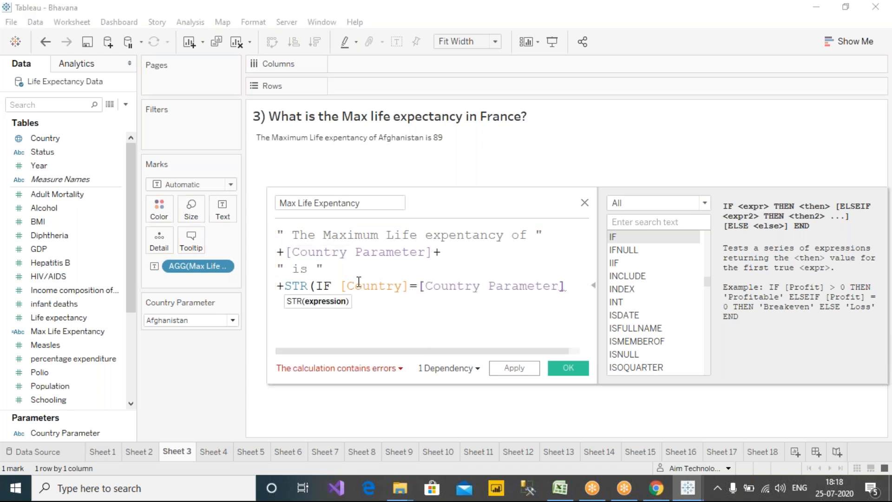
# Extend the condition with THEN followed by the copied MAX([Life expectancy ]) expression.
pyautogui.scroll(-2, 374, 292)
pyautogui.write('the')
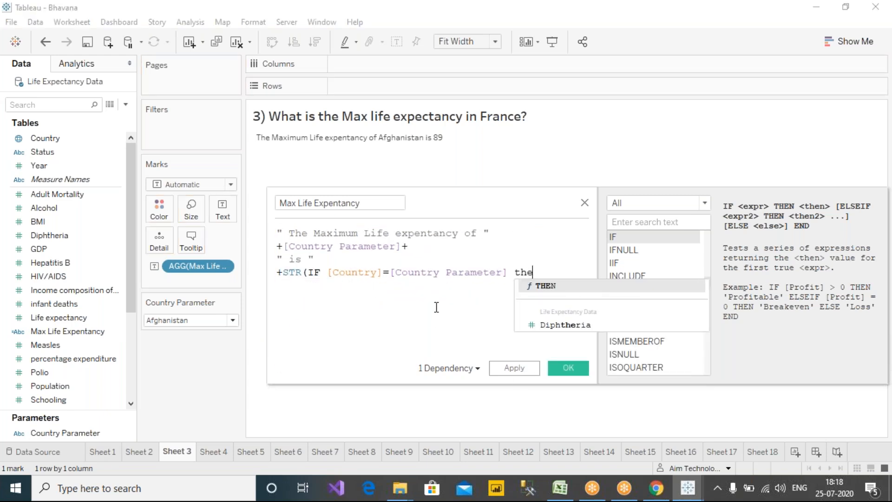
pyautogui.press('Return')
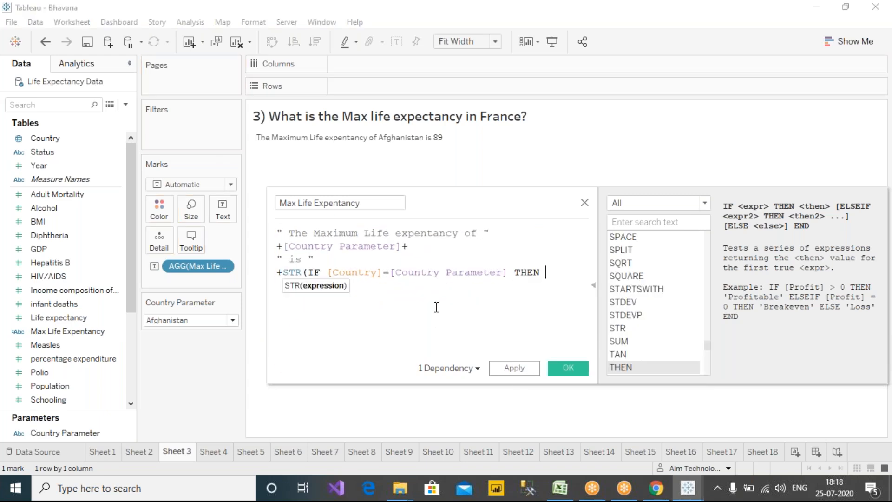
pyautogui.write('max')
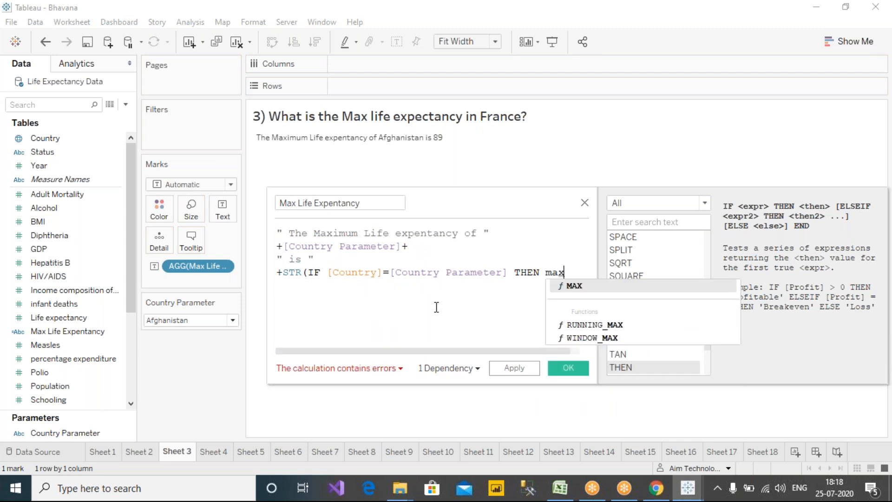
pyautogui.press('Return')
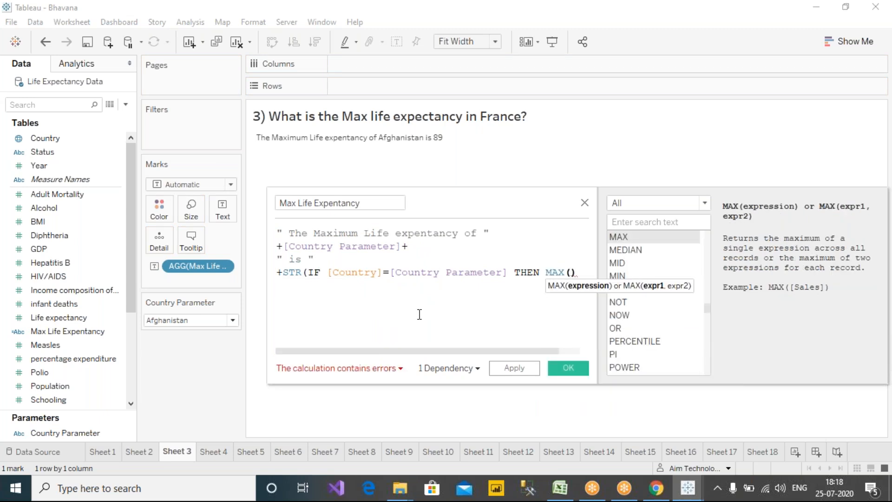
pyautogui.press('BackSpace')
pyautogui.press('BackSpace')
pyautogui.press('BackSpace')
pyautogui.press('BackSpace')
pyautogui.press('Delete')
pyautogui.hotkey('ctrl', 'v')
pyautogui.scroll(-1, 405, 303)
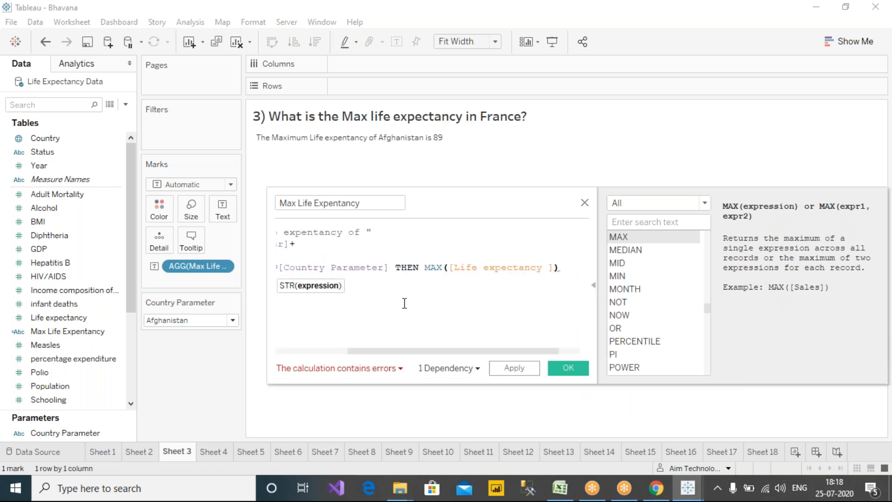
# Hide the function reference to widen the editor, close the IF expression with END and a parenthesis, and check its brackets.
pyautogui.click(595, 280)
pyautogui.moveTo(595, 285); pyautogui.dragTo(831, 271)
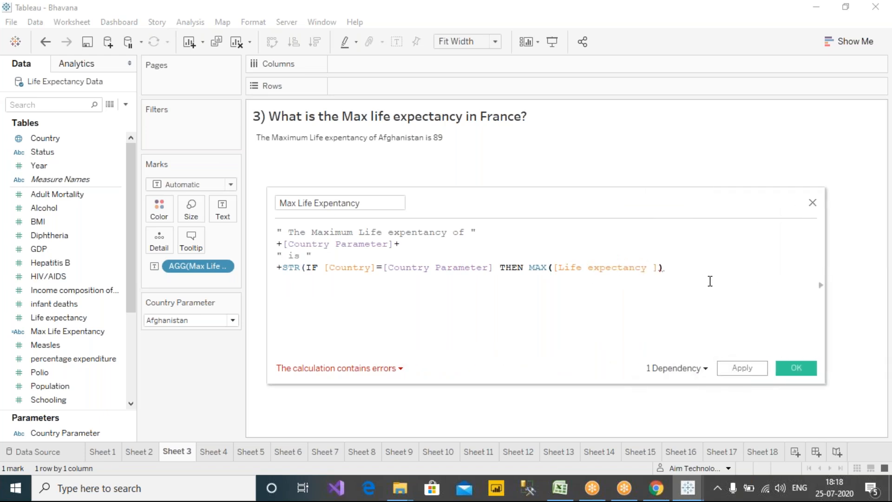
pyautogui.click(660, 268)
pyautogui.press('Right')
pyautogui.write('END')
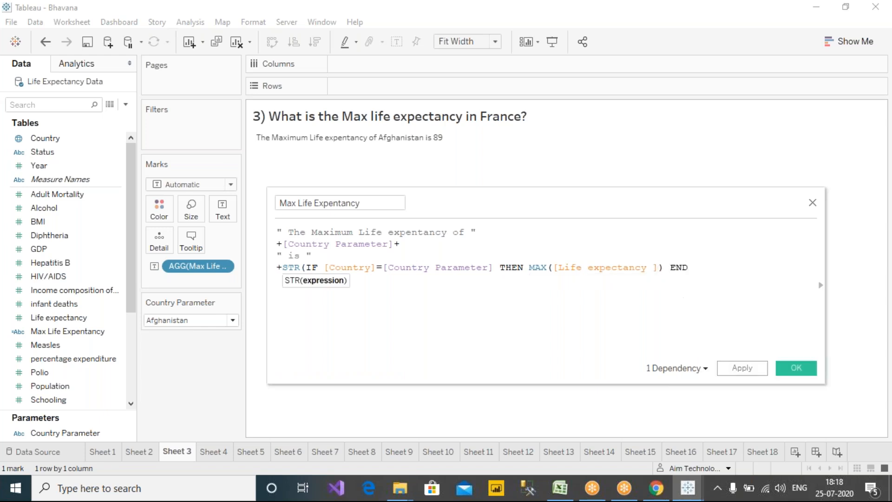
pyautogui.write(')')
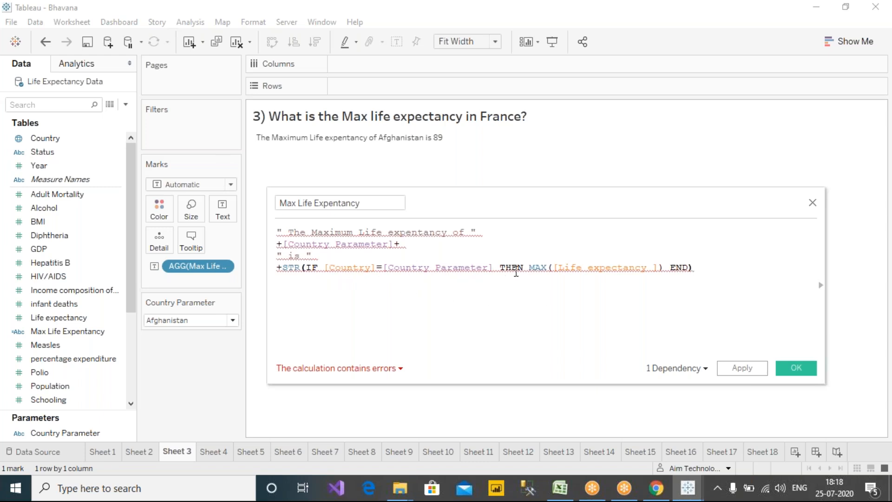
pyautogui.click(662, 268)
pyautogui.write(')')
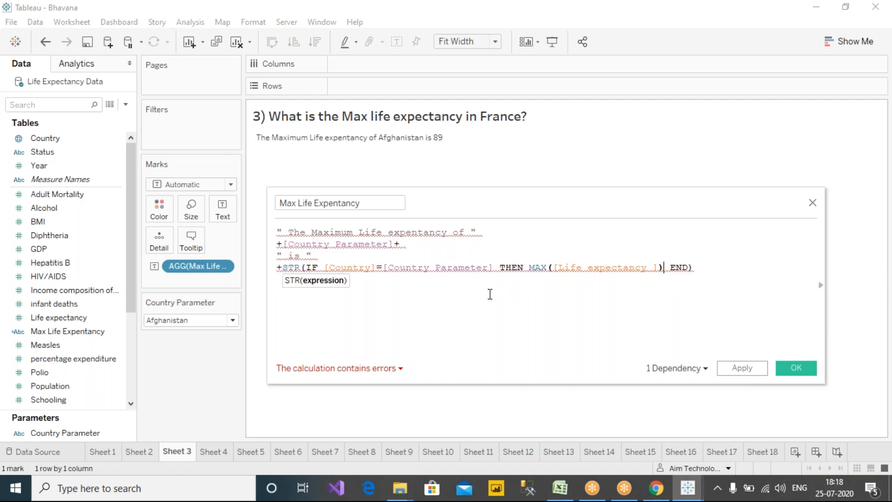
pyautogui.click(659, 268)
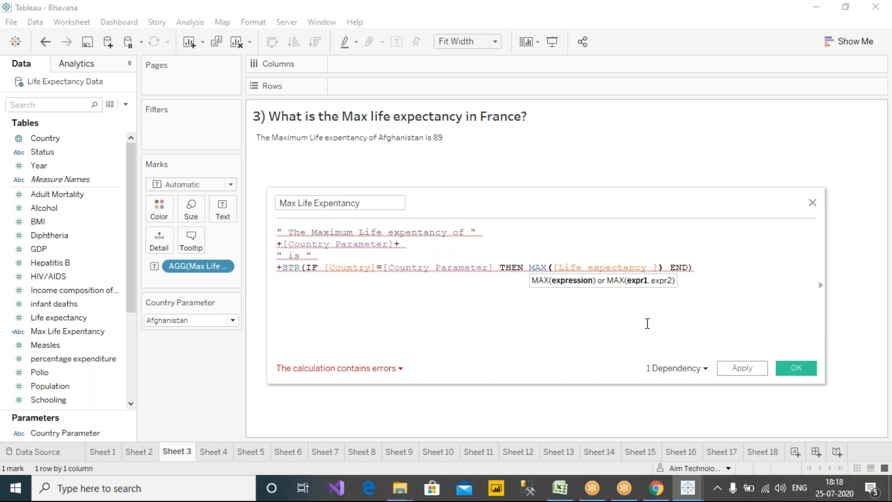
# Replace the whole IF expression inside STR() in the Max Life Expentancy formula with an empty MAX() function.
pyautogui.moveTo(308, 268); pyautogui.dragTo(690, 268)
pyautogui.write('ma')
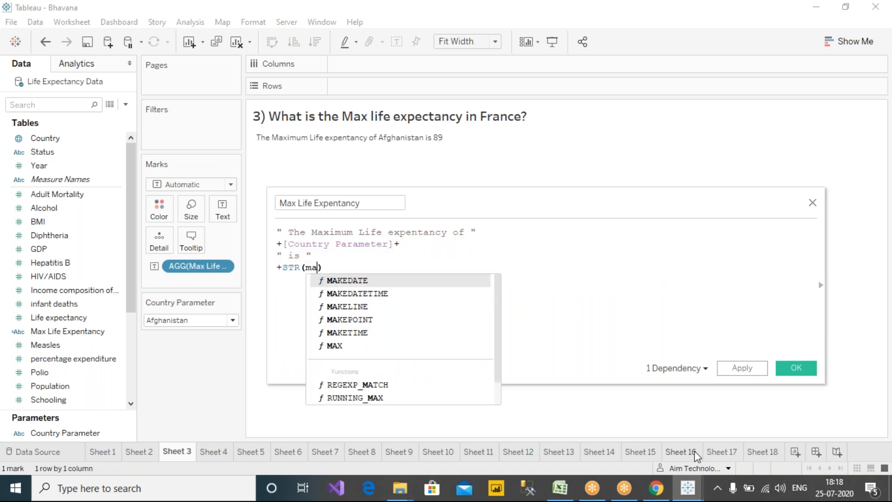
pyautogui.write('x')
pyautogui.press('Return')
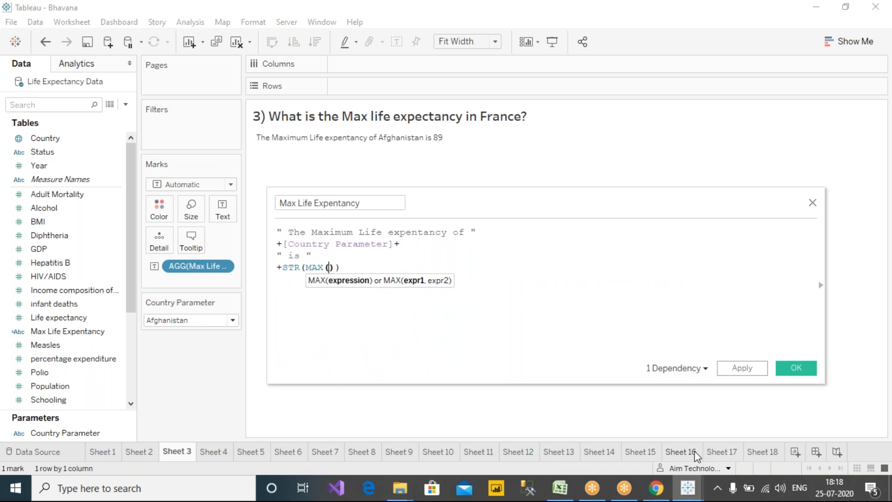
# Enter the condition IF [Country]=[Country Parameter] inside the MAX() function.
pyautogui.write('IF coun')
pyautogui.press('Down')
pyautogui.press('Down')
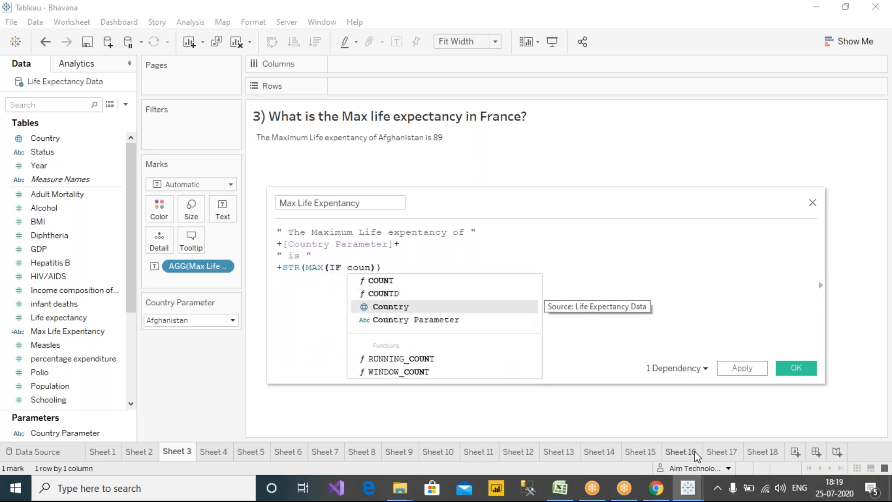
pyautogui.press('Return')
pyautogui.write('=')
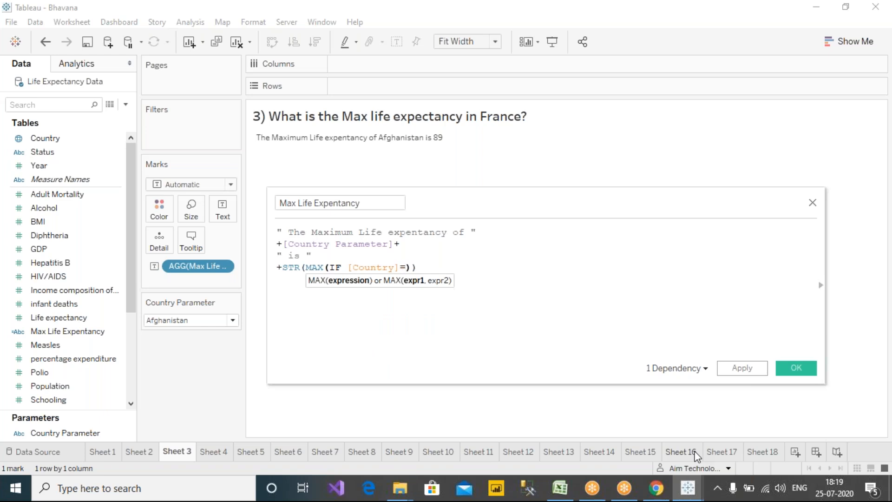
pyautogui.moveTo(60, 432); pyautogui.dragTo(505, 341)
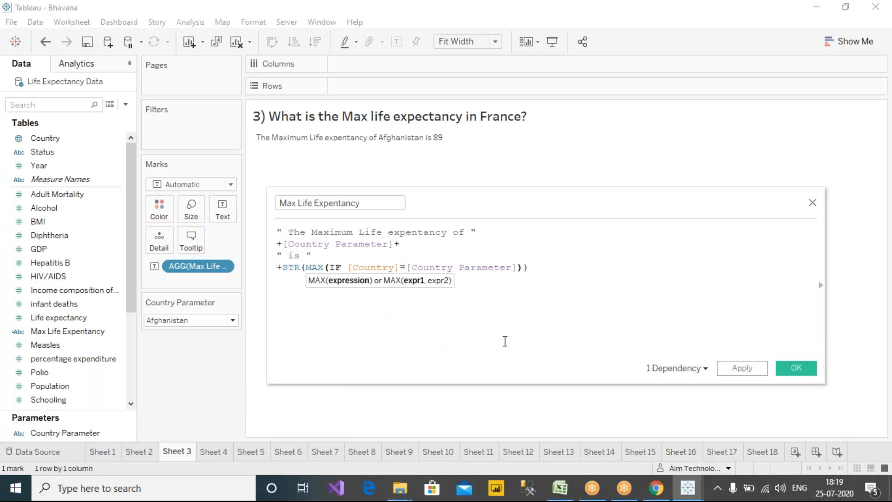
# Complete the expression inside MAX() with THEN [Life expectancy ] END, apply the calculation and close the editor.
pyautogui.write('THEN li')
pyautogui.press('Return')
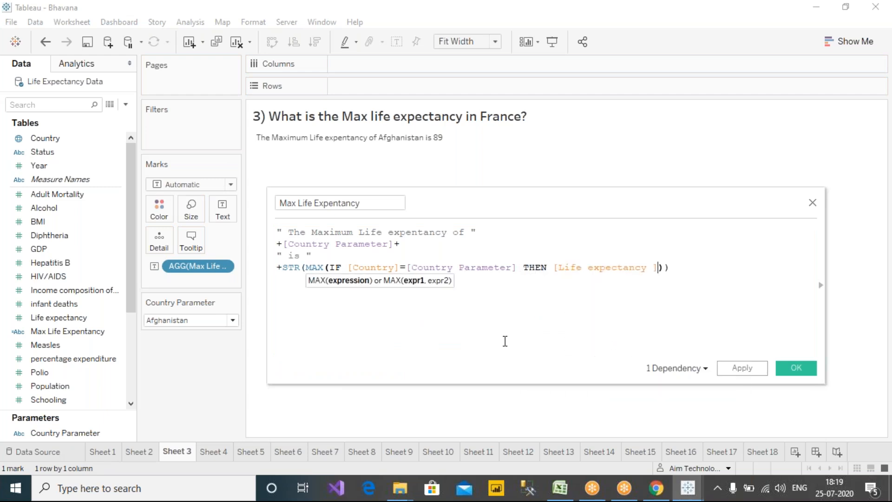
pyautogui.write('en')
pyautogui.press('Return')
pyautogui.click(755, 290)
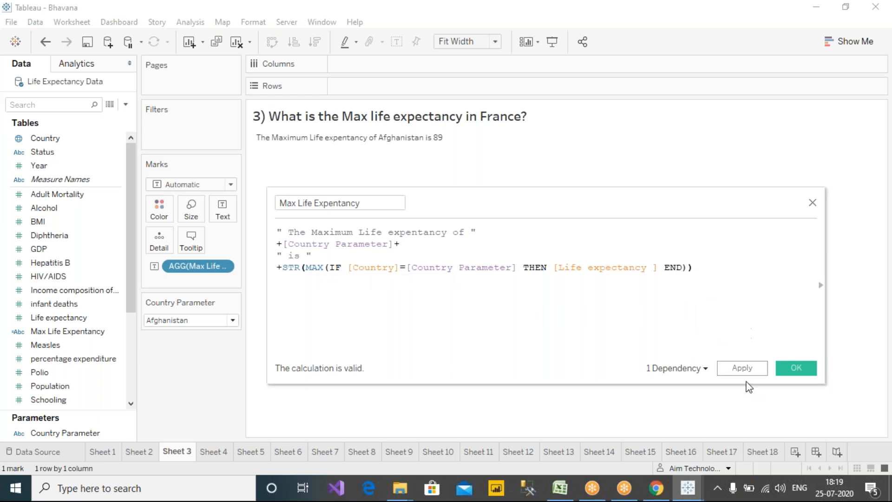
pyautogui.click(747, 370)
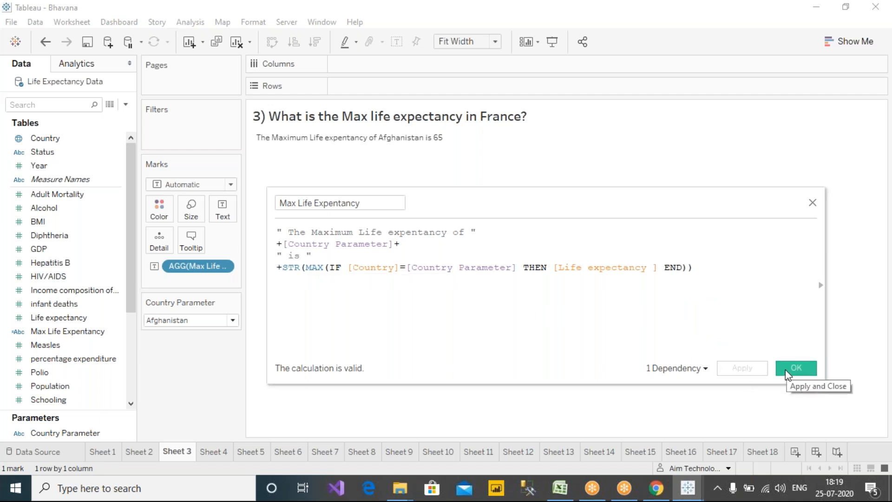
pyautogui.click(786, 372)
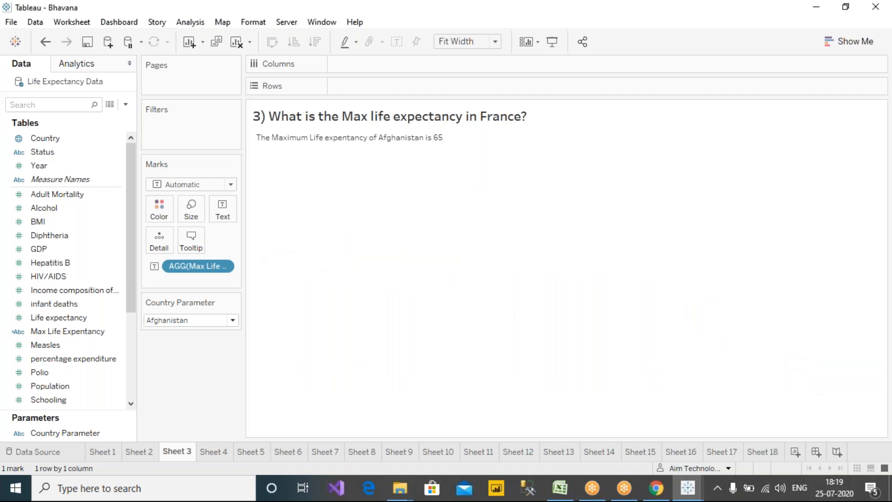
# Test the corrected formula by setting the Country Parameter to Bahamas, and open its country list again.
pyautogui.click(189, 325)
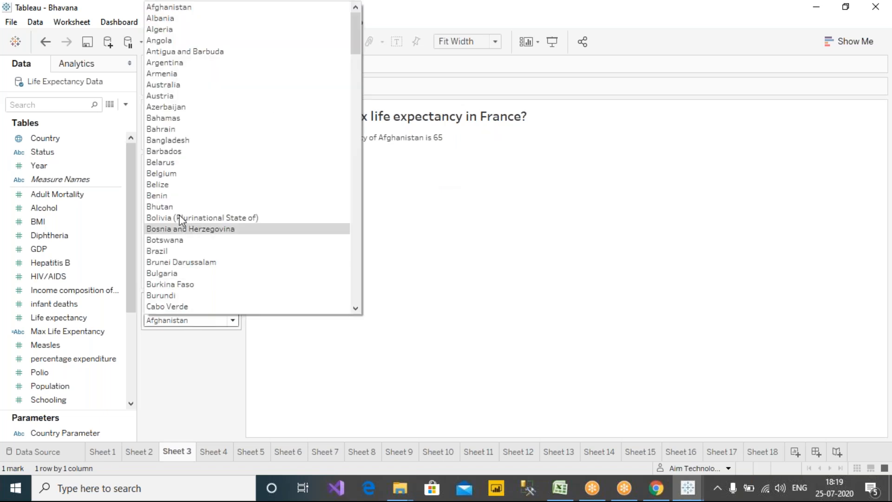
pyautogui.click(180, 122)
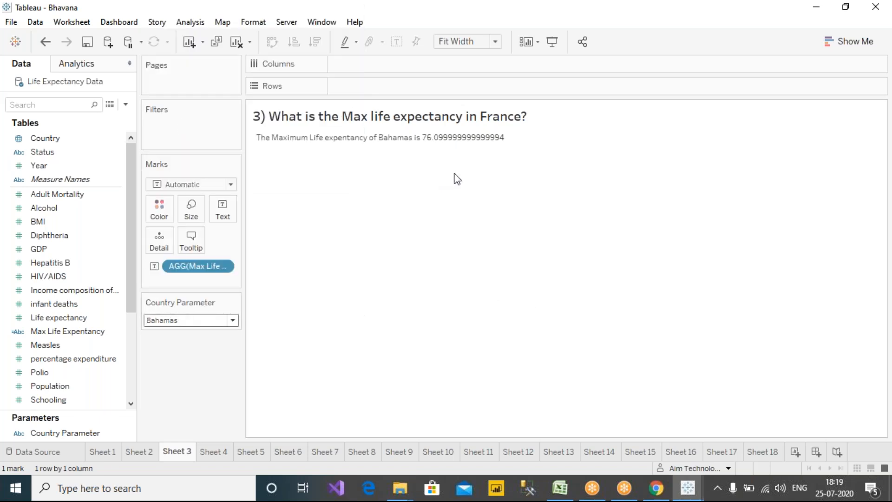
pyautogui.click(181, 321)
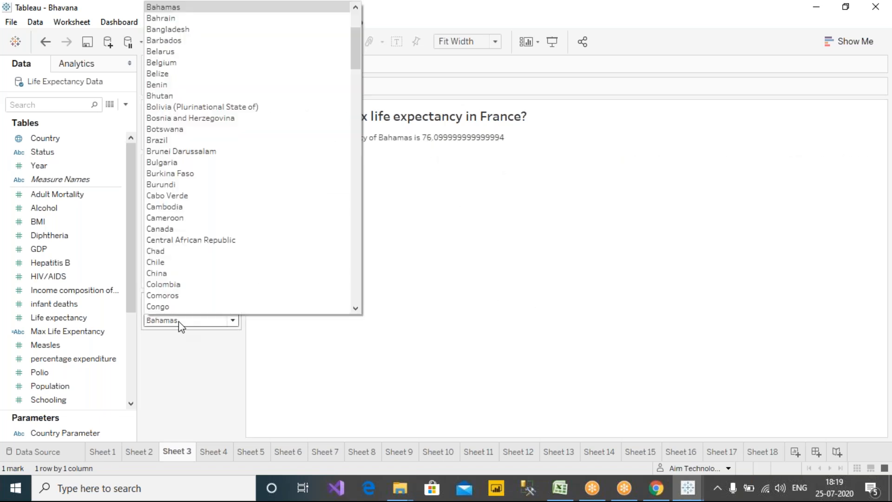
pyautogui.click(177, 386)
# Change the Country Parameter control from a compact list to Type In and set its value to France.
pyautogui.click(235, 302)
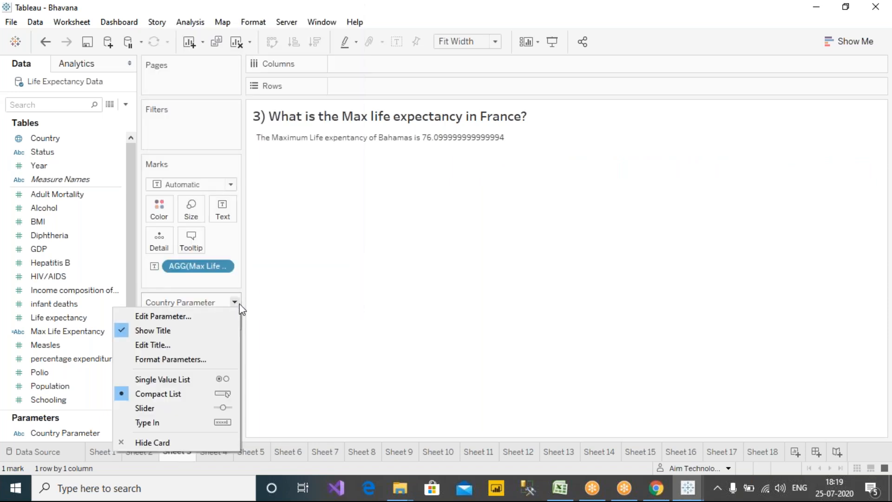
pyautogui.click(263, 337)
pyautogui.click(235, 302)
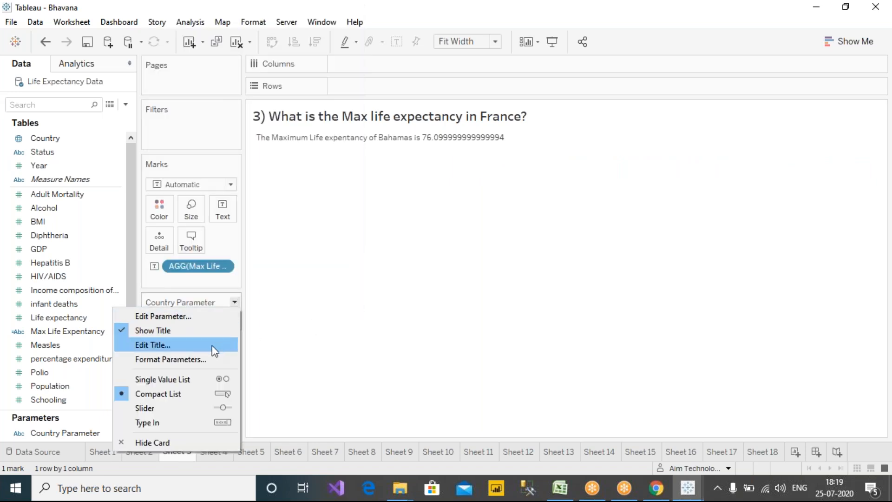
pyautogui.click(189, 422)
pyautogui.click(201, 318)
pyautogui.write('France')
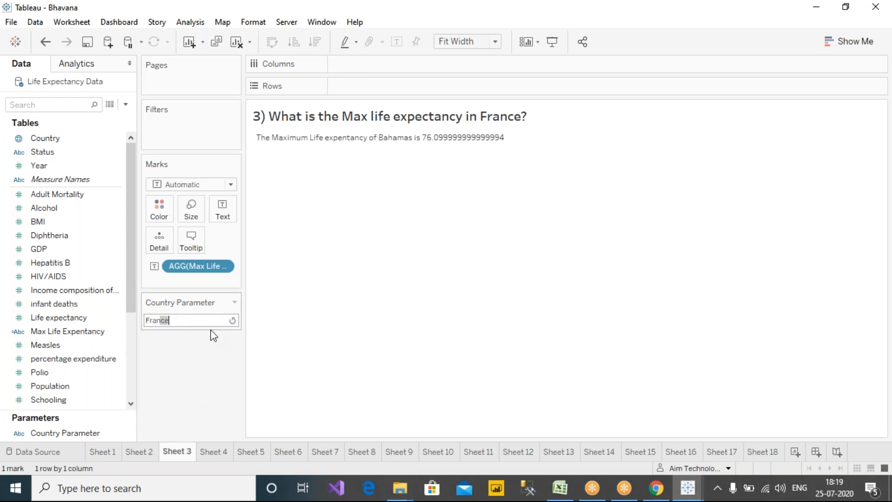
pyautogui.press('Return')
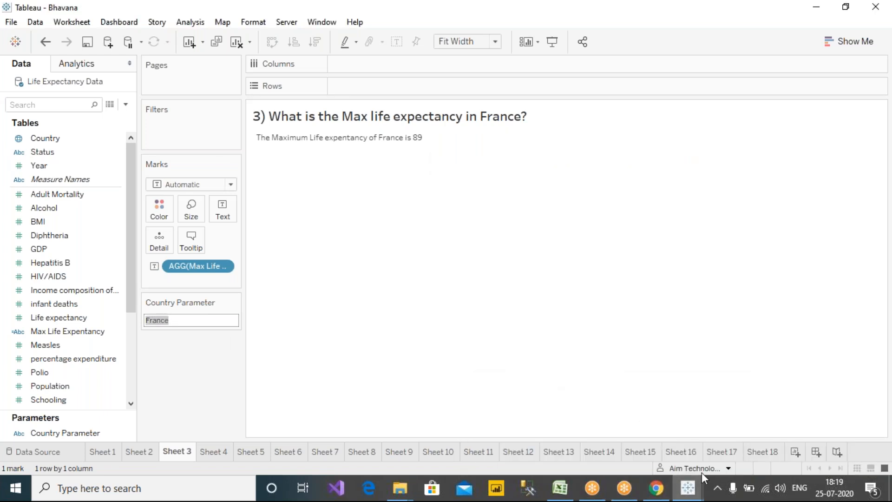
# Switch to the workbook charting maximum life expectancy by country, bring its chart into view and select the Greece bar for comparison.
pyautogui.moveTo(688, 488)
pyautogui.click(548, 425)
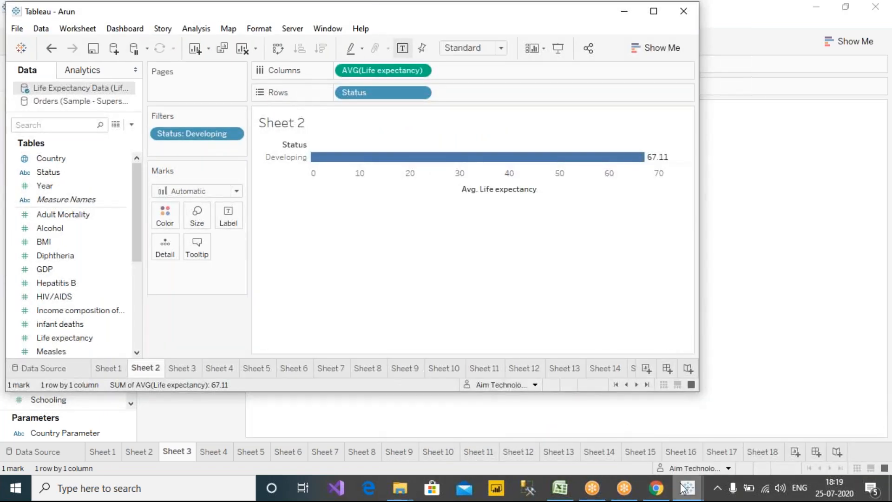
pyautogui.click(669, 460)
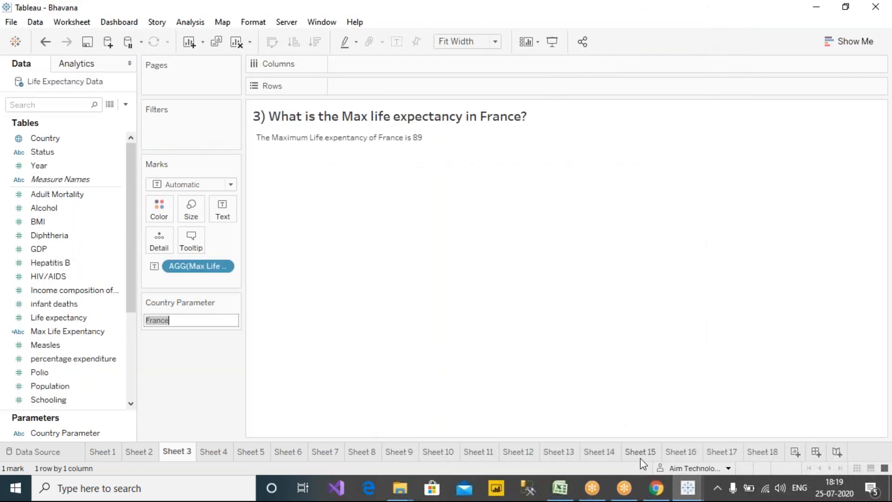
pyautogui.moveTo(688, 488)
pyautogui.click(810, 424)
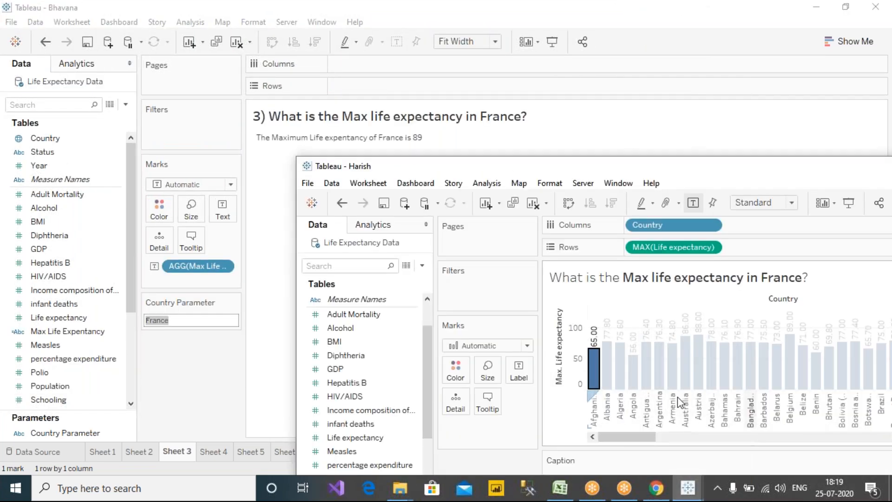
pyautogui.moveTo(621, 440); pyautogui.dragTo(732, 446)
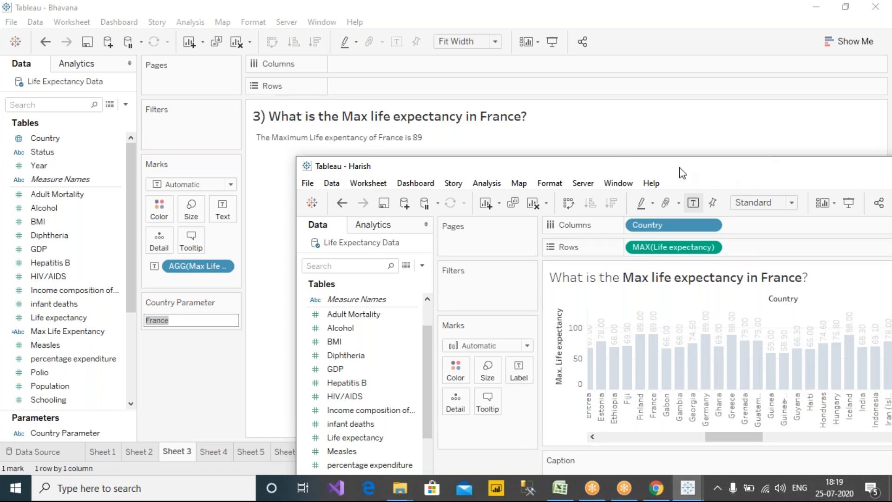
pyautogui.moveTo(682, 173); pyautogui.dragTo(511, 106)
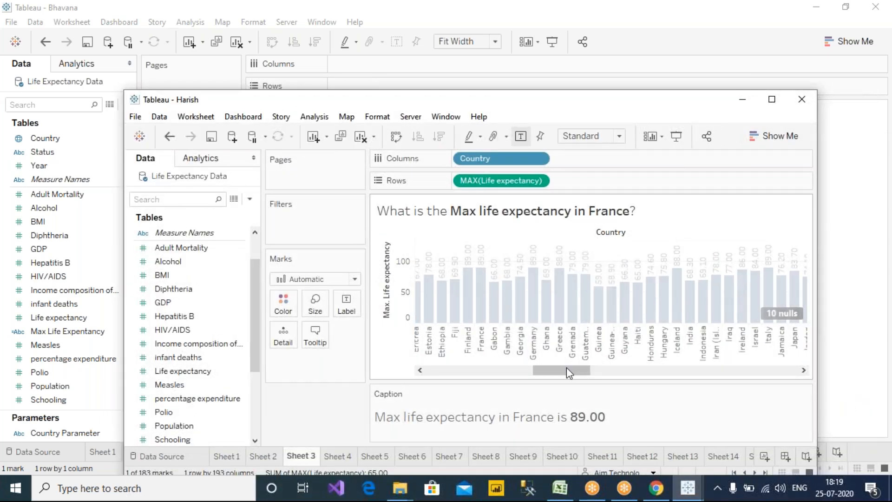
pyautogui.click(561, 311)
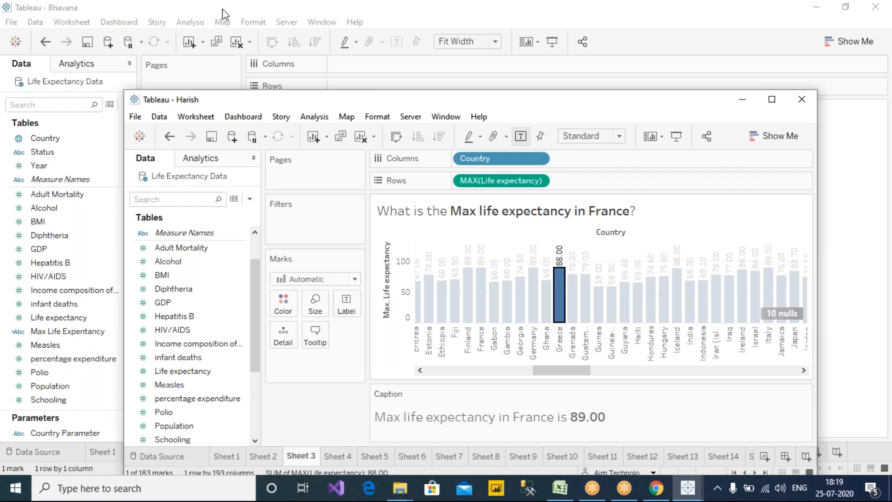
# Return to the workbook with the Country Parameter and set the parameter to Greece to check the maximum shown.
pyautogui.click(191, 6)
pyautogui.press('Down')
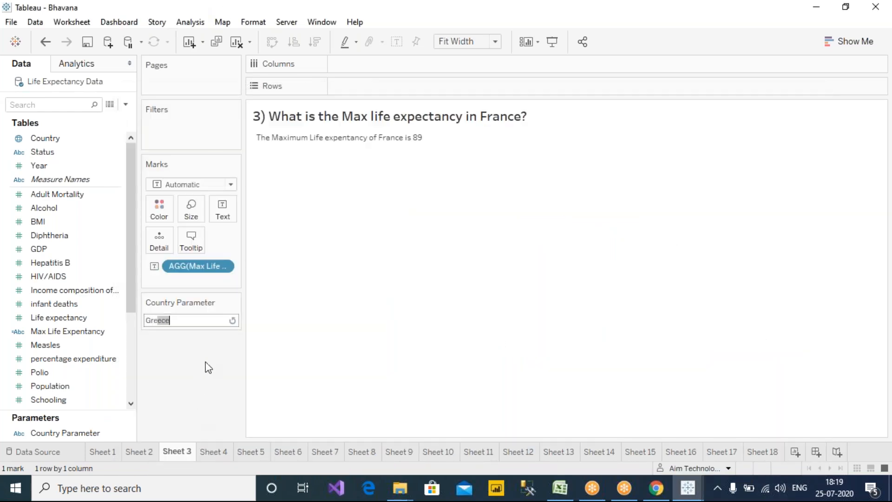
pyautogui.press('Return')
pyautogui.moveTo(425, 145)
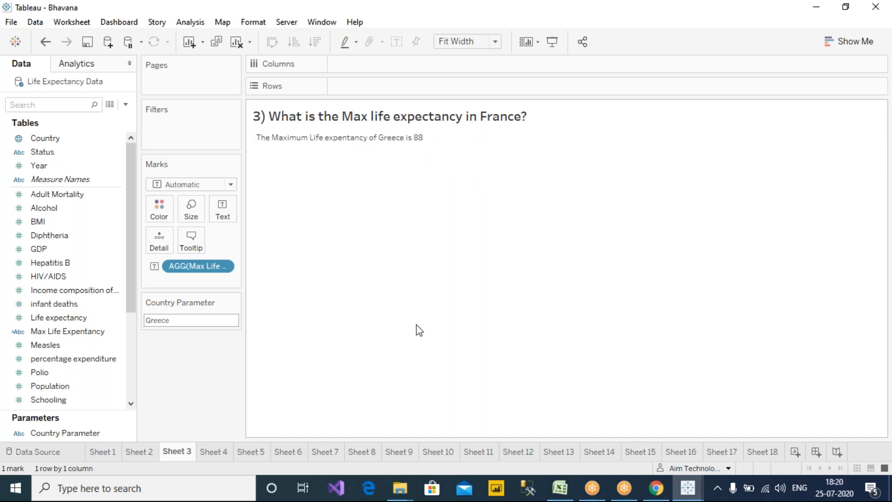
pyautogui.moveTo(309, 141)
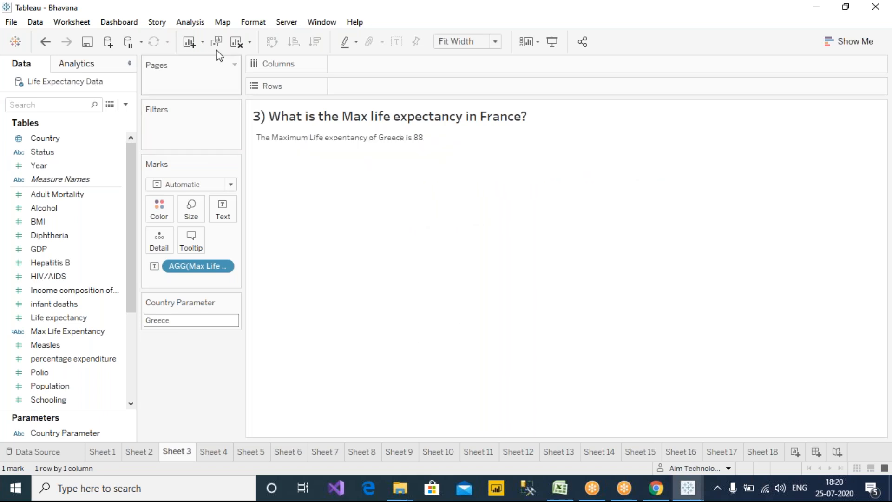
# Minimize the workbook with the Country Parameter and move the country bar chart workbook aside so both remaining workbooks are accessible.
pyautogui.click(251, 21)
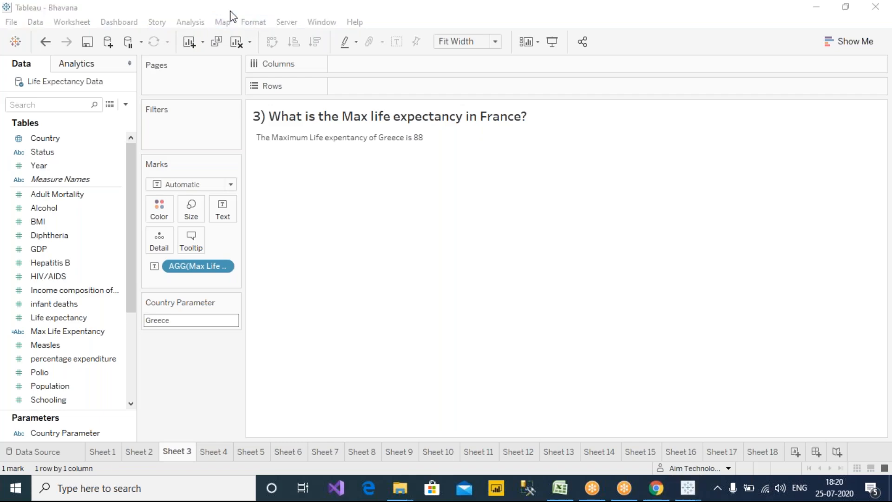
pyautogui.rightClick(227, 10)
pyautogui.click(263, 62)
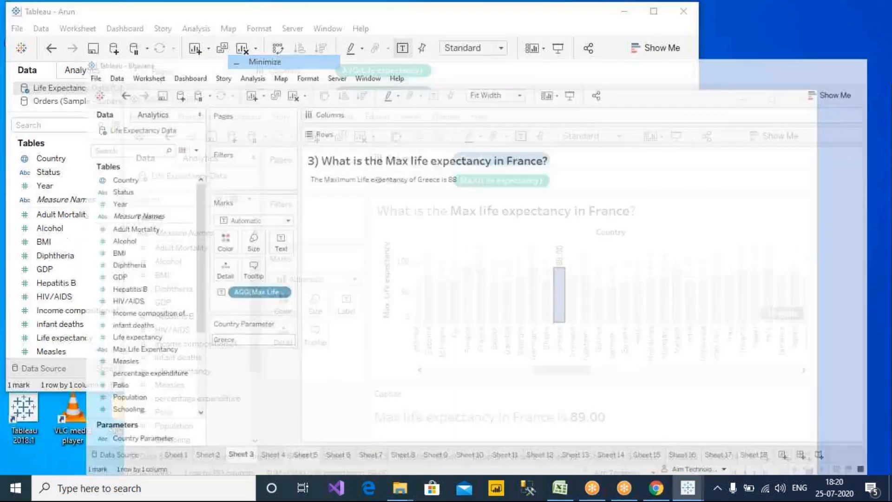
pyautogui.moveTo(386, 97); pyautogui.dragTo(524, 92)
pyautogui.click(610, 371)
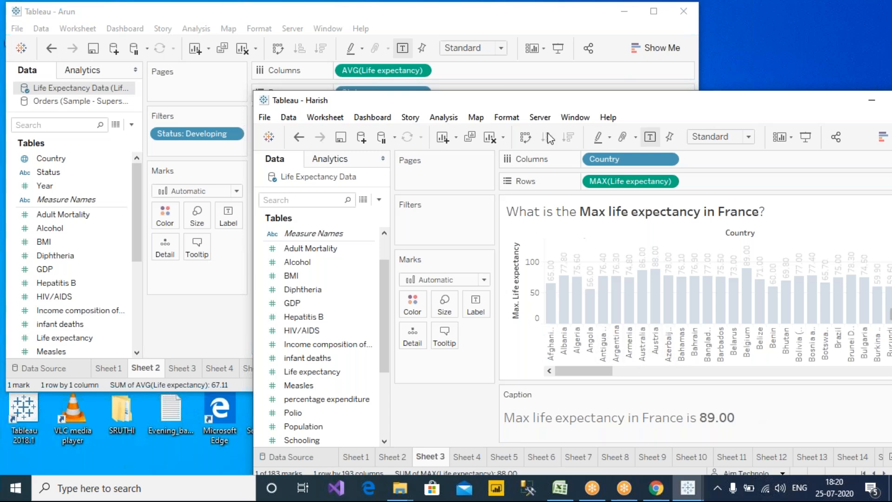
pyautogui.click(568, 10)
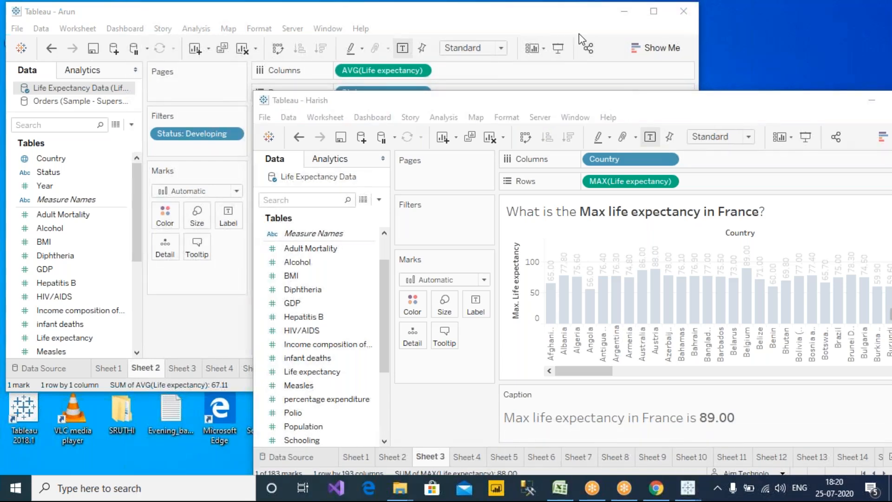
pyautogui.click(578, 34)
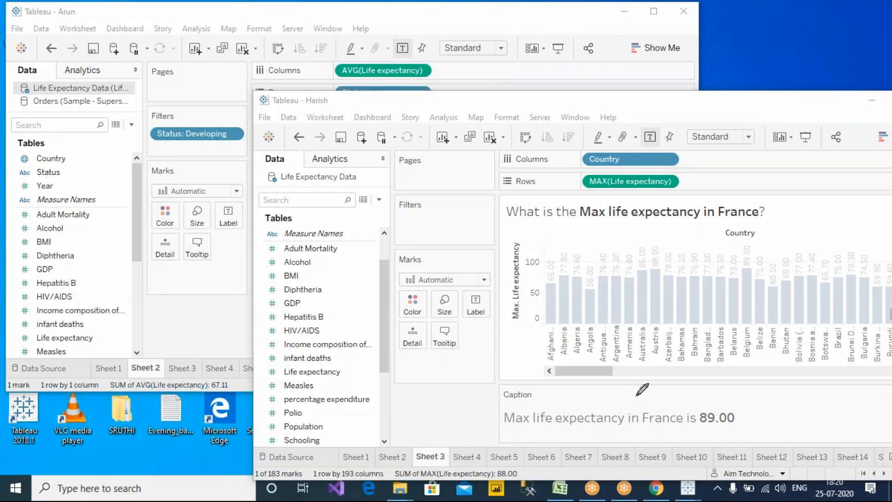
pyautogui.press('Escape')
# Examine the France maximum on Sheet 3 of the rear workbook, and compare the 2010 infant deaths on Sheet 4 of both workbooks.
pyautogui.click(163, 15)
pyautogui.click(182, 368)
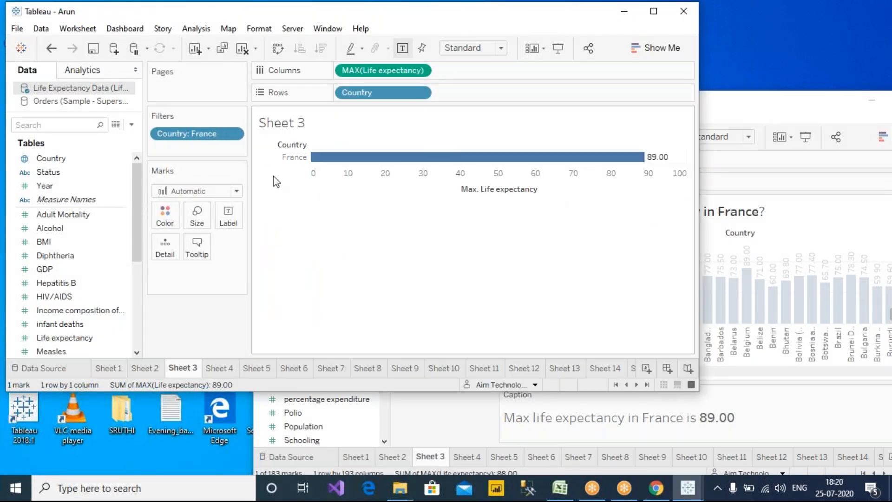
pyautogui.click(221, 370)
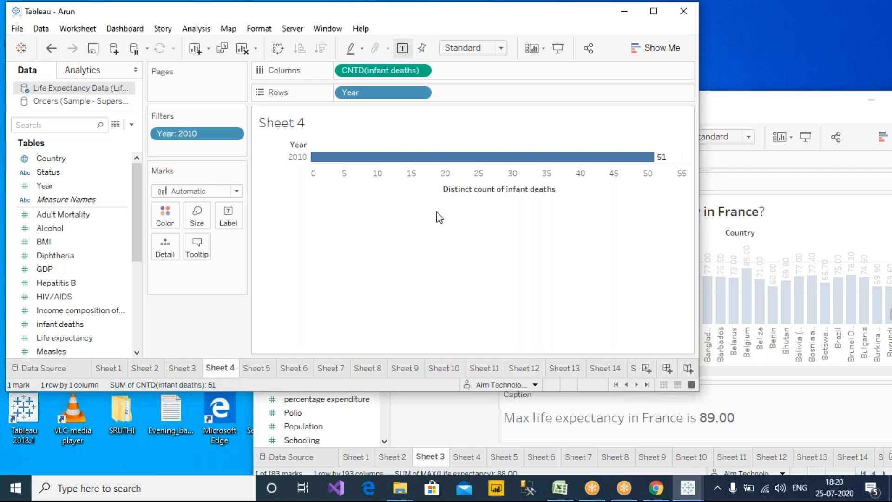
pyautogui.moveTo(665, 163)
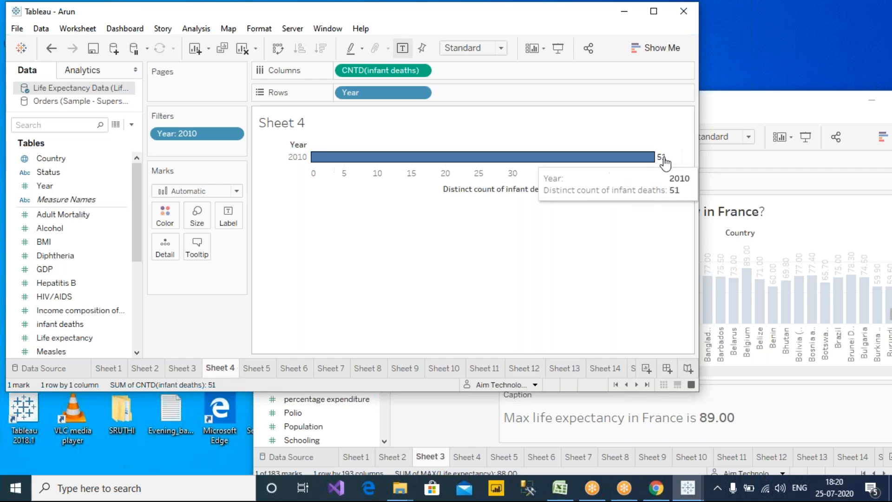
pyautogui.click(470, 453)
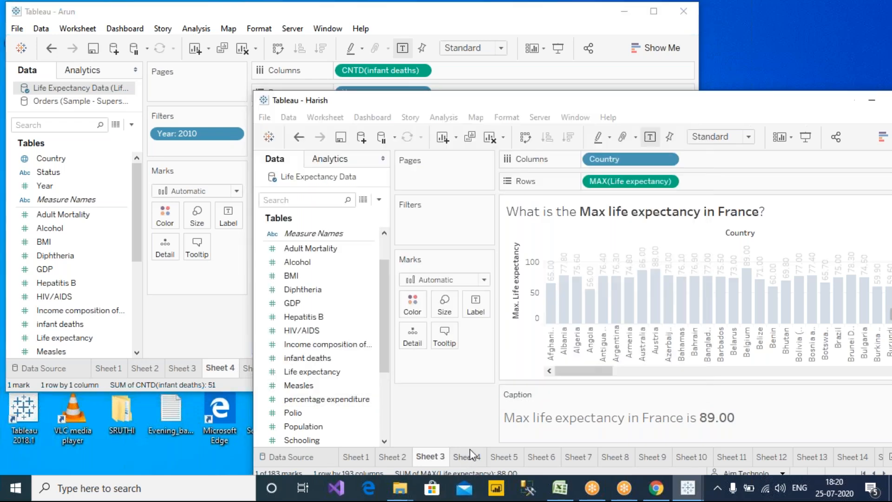
pyautogui.click(467, 458)
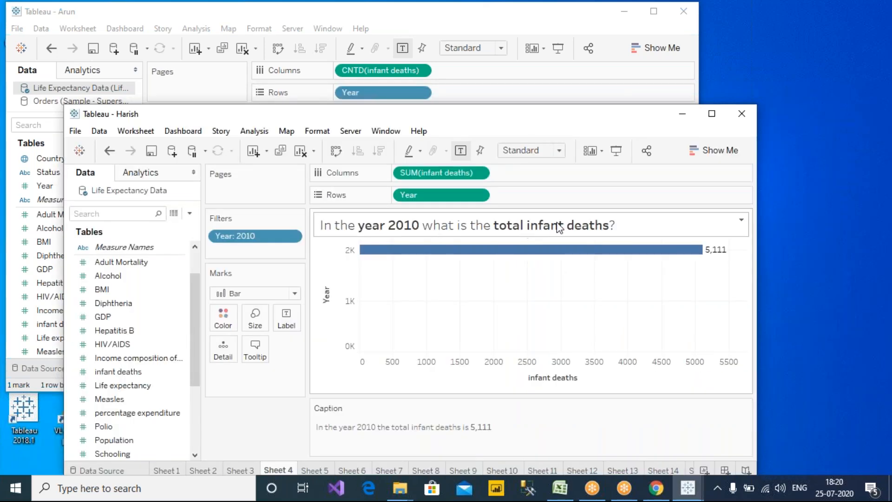
# Copy the Sheet 4 title "In the year 2010 what is the total infant deaths?" from the front workbook into the rear workbook's Sheet 4 title.
pyautogui.doubleClick(601, 228)
pyautogui.hotkey('ctrl', 'a')
pyautogui.hotkey('ctrl', 'c')
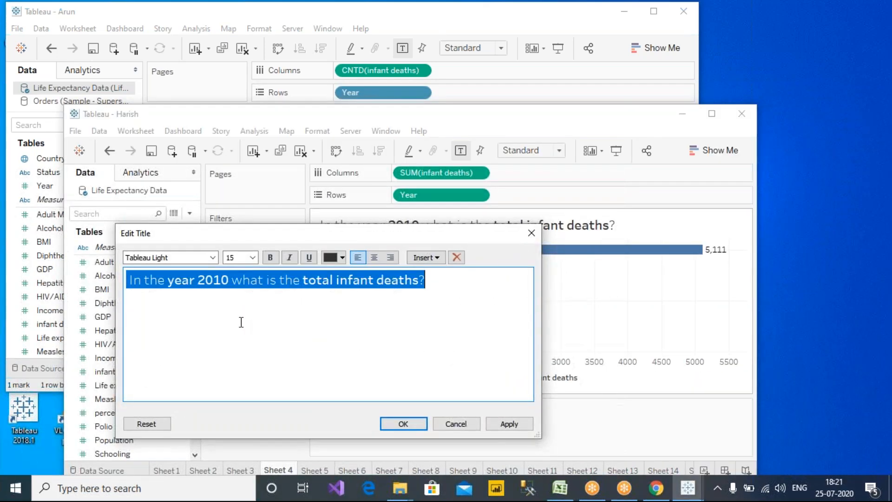
pyautogui.click(445, 420)
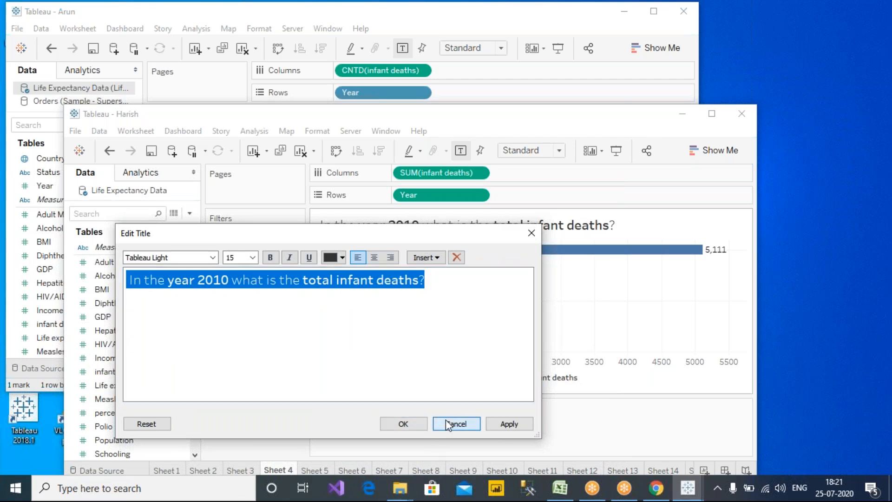
pyautogui.click(218, 11)
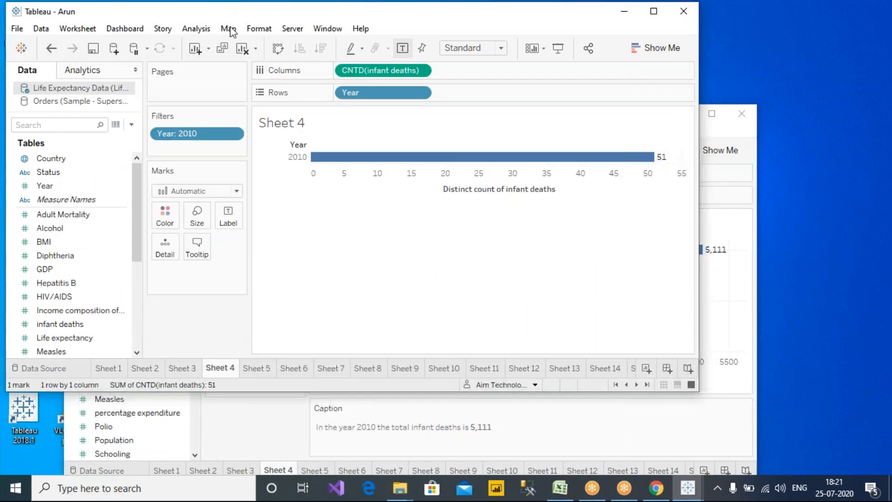
pyautogui.doubleClick(342, 129)
pyautogui.hotkey('ctrl', 'v')
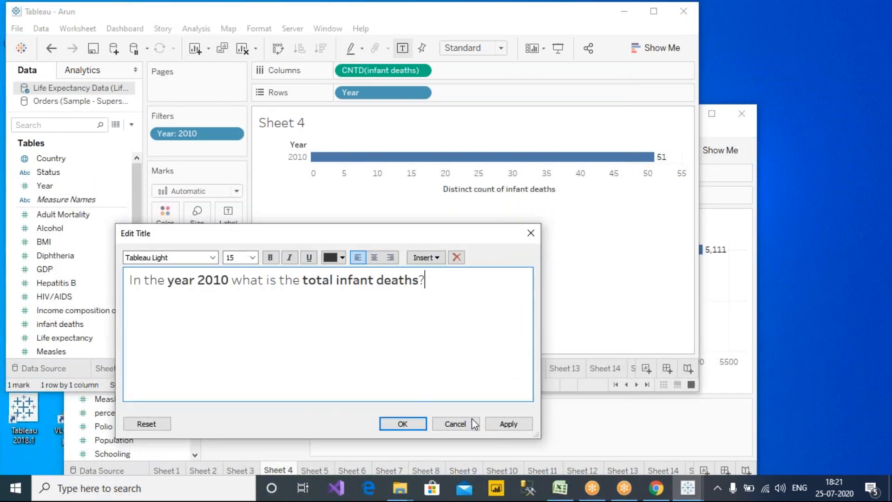
pyautogui.click(498, 424)
pyautogui.click(404, 424)
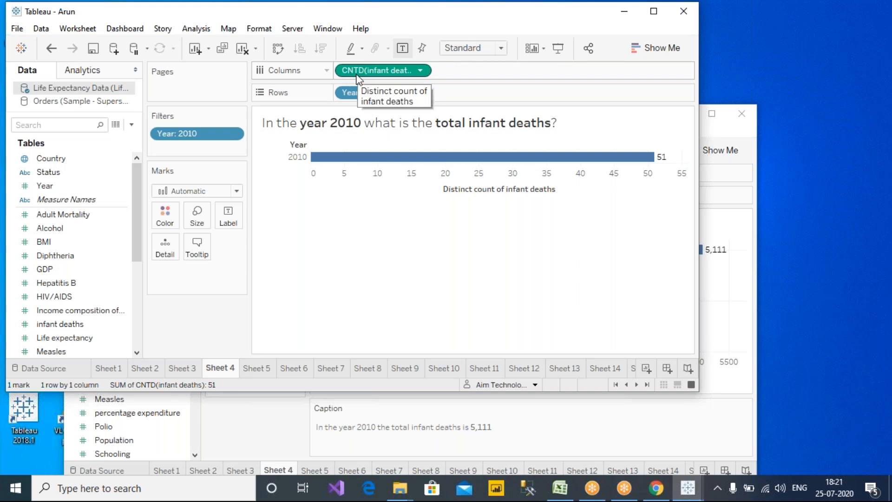
# View the underlying Life Expectancy Data of the distinct-count workbook and sort its rows by infant deaths in descending order.
pyautogui.click(423, 73)
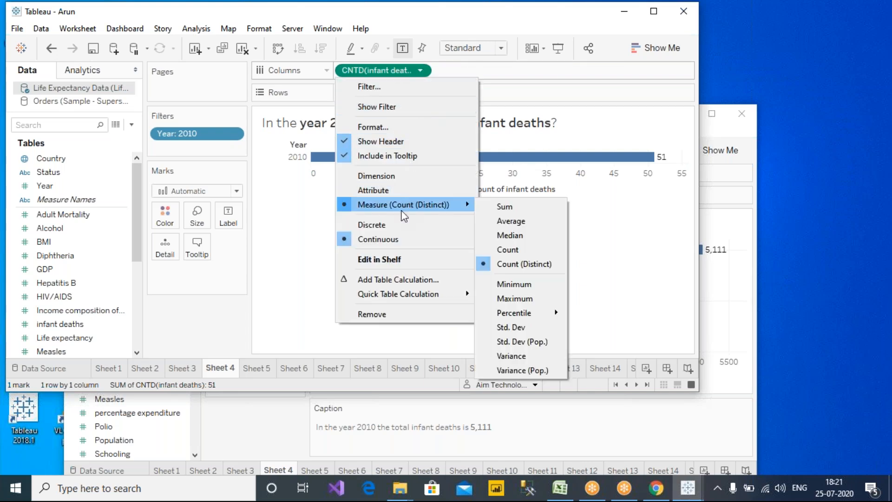
pyautogui.click(164, 340)
pyautogui.click(116, 125)
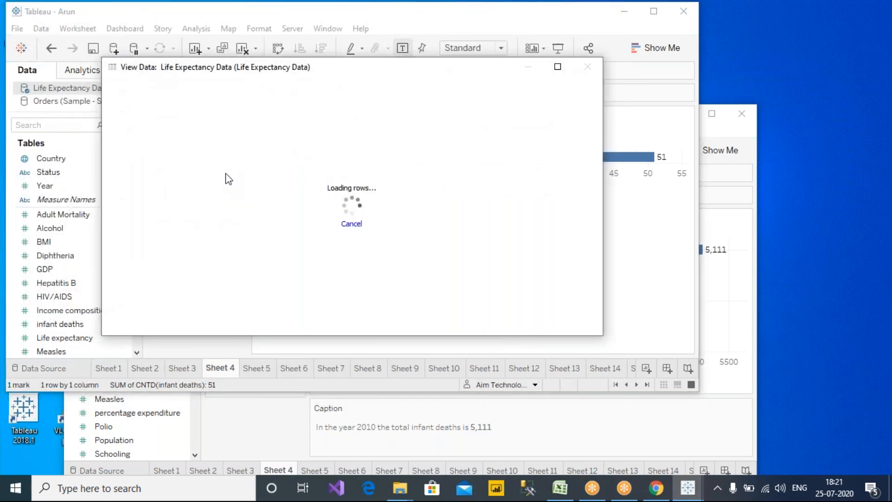
pyautogui.moveTo(305, 71); pyautogui.dragTo(337, 152)
pyautogui.moveTo(220, 409); pyautogui.dragTo(353, 406)
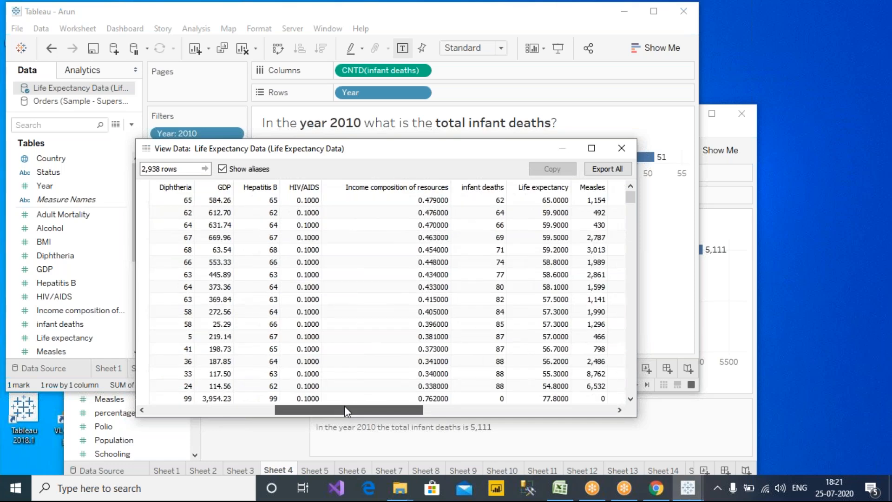
pyautogui.click(480, 187)
pyautogui.click(480, 186)
# Move the Year column directly before infant deaths in the data view and sort the rows by Year in ascending order.
pyautogui.moveTo(360, 409); pyautogui.dragTo(227, 410)
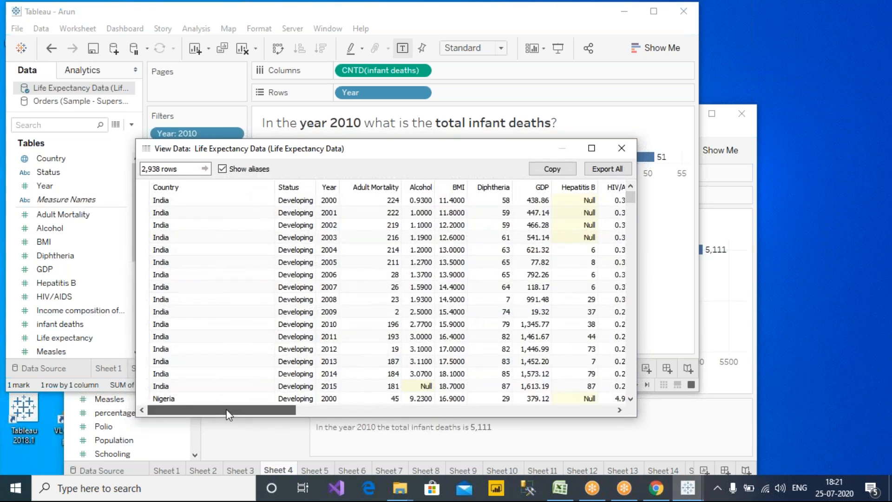
pyautogui.click(329, 187)
pyautogui.moveTo(329, 187); pyautogui.dragTo(600, 188)
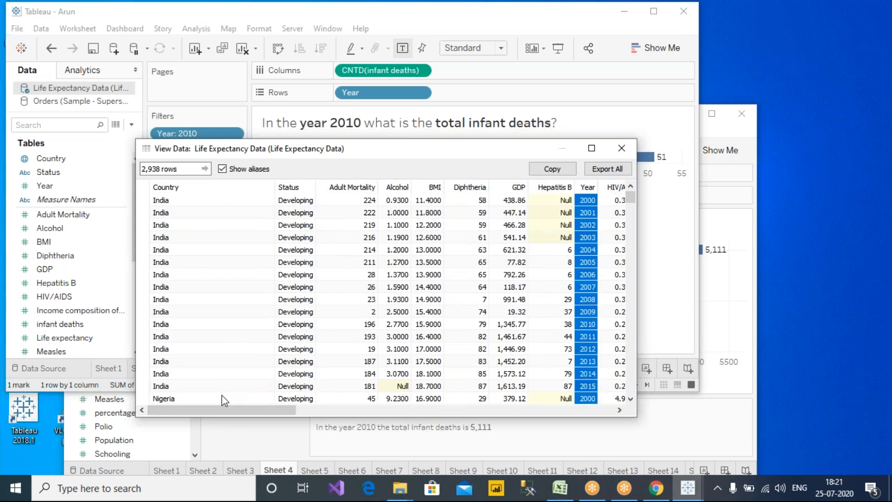
pyautogui.moveTo(232, 409); pyautogui.dragTo(279, 410)
pyautogui.moveTo(427, 191); pyautogui.dragTo(626, 195)
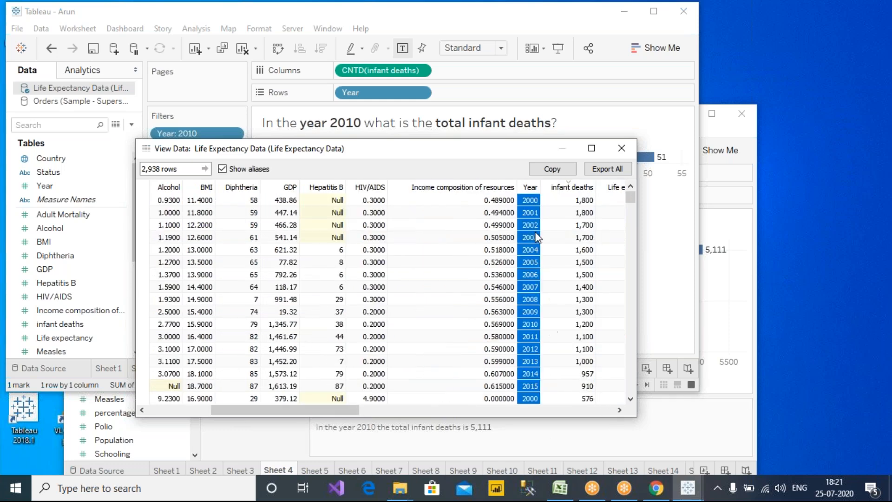
pyautogui.click(529, 188)
# Find where the 2010 rows begin in the data view, mark the first 2010 cell and move the data window off the chart.
pyautogui.scroll(-4, 604, 199)
pyautogui.moveTo(631, 199); pyautogui.dragTo(634, 327)
pyautogui.scroll(4, 541, 311)
pyautogui.scroll(10, 541, 312)
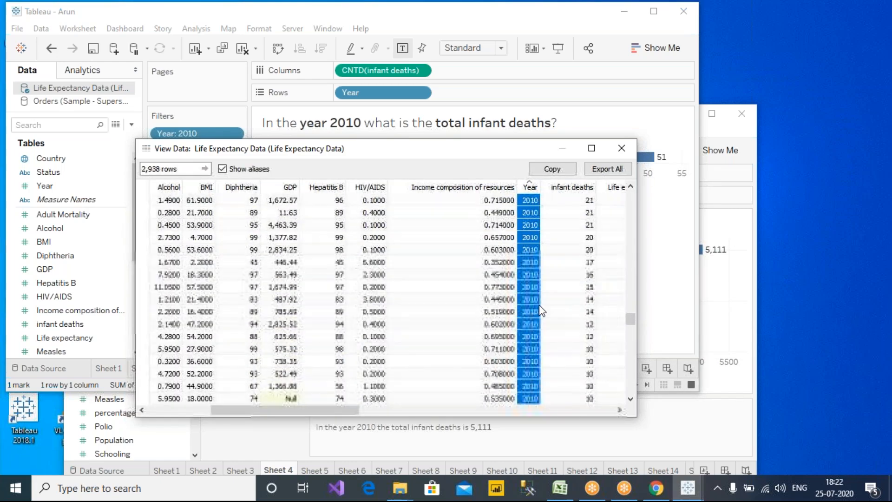
pyautogui.scroll(10, 542, 312)
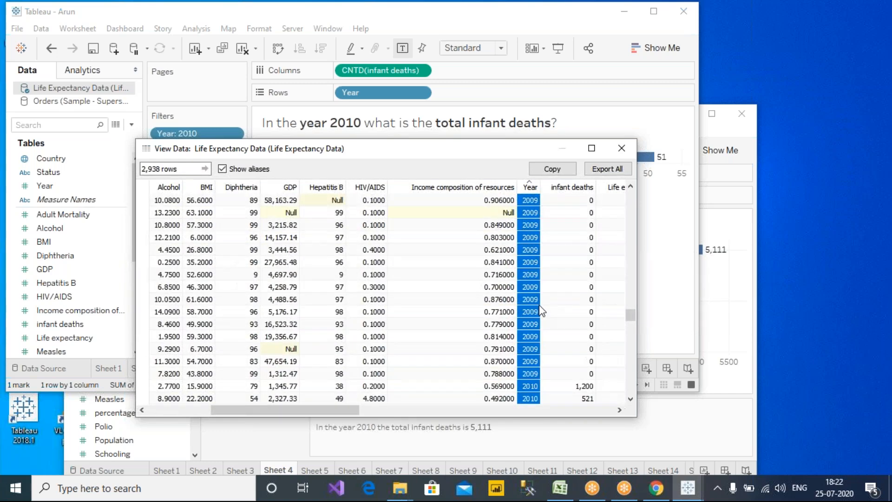
pyautogui.click(537, 276)
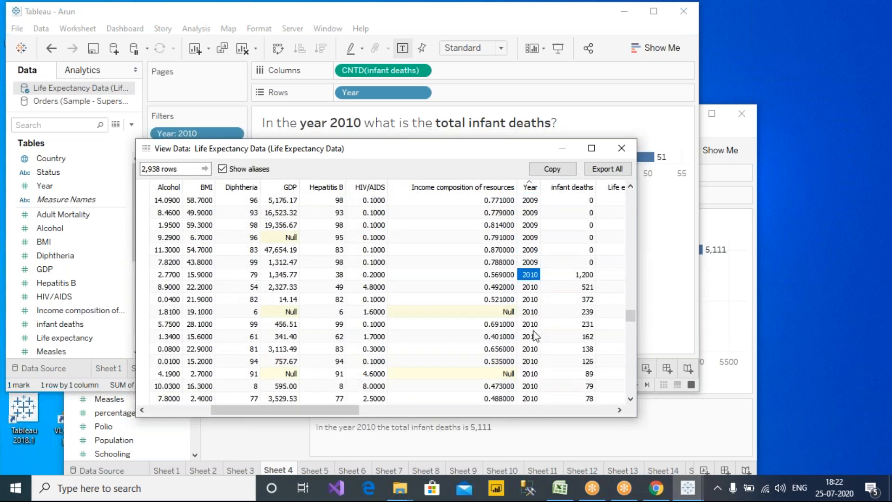
pyautogui.scroll(-1, 537, 335)
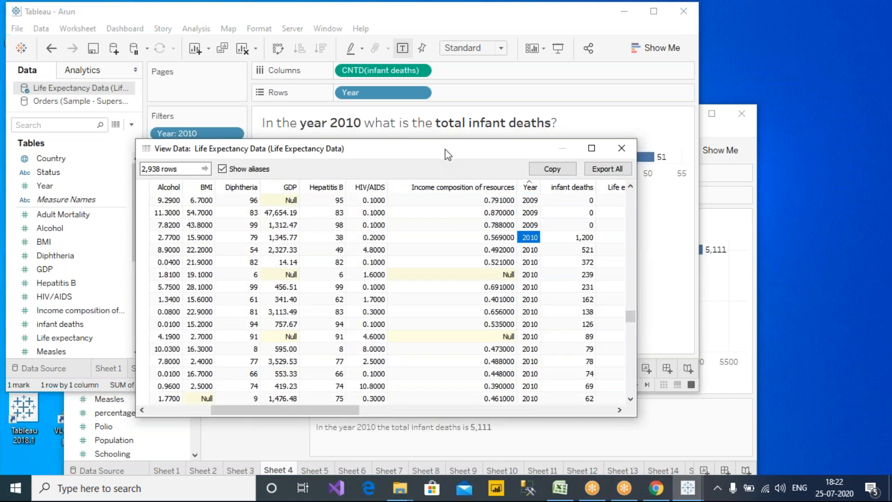
pyautogui.moveTo(447, 154); pyautogui.dragTo(361, 175)
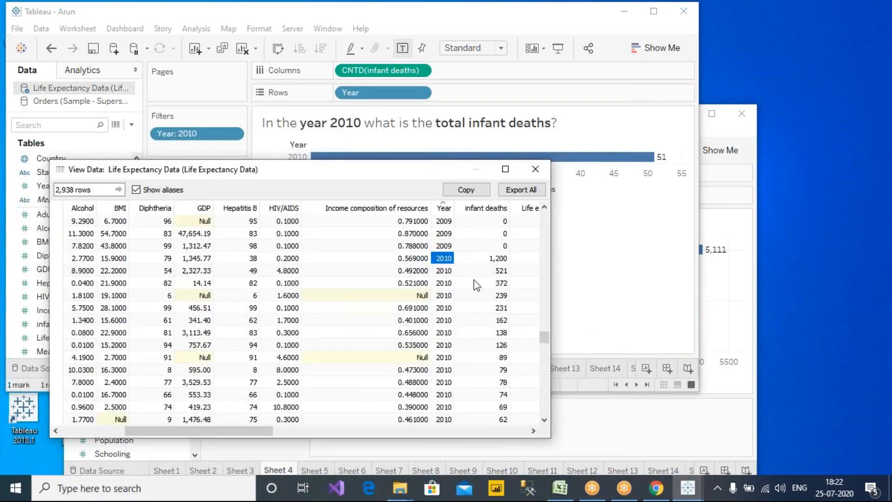
# Select every infant deaths value belonging to 2010 in the data view and review the selected range.
pyautogui.click(499, 258)
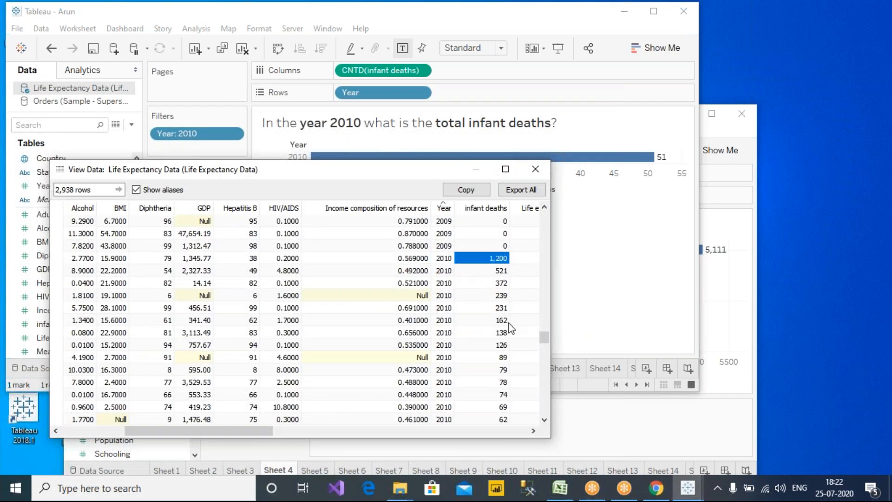
pyautogui.moveTo(544, 336); pyautogui.dragTo(546, 346)
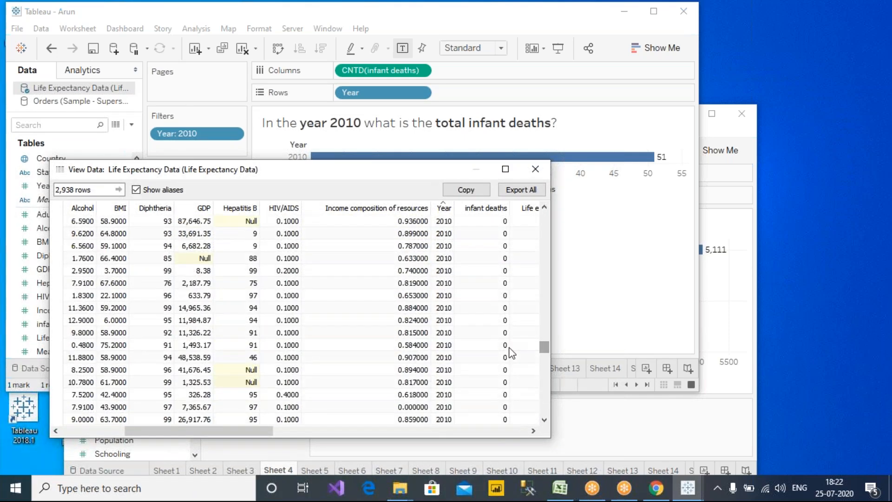
pyautogui.scroll(-3, 512, 354)
pyautogui.keyDown('shift'); pyautogui.click(505, 326); pyautogui.keyUp('shift')
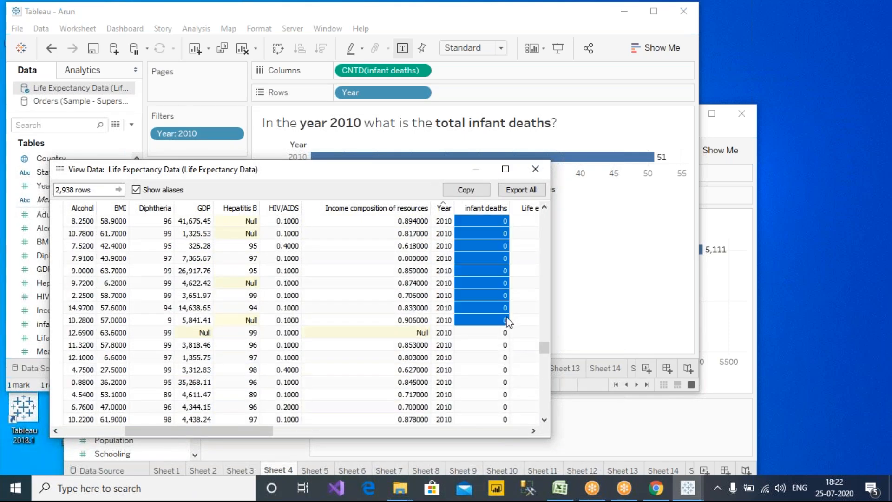
pyautogui.scroll(-5, 501, 371)
pyautogui.keyDown('shift'); pyautogui.click(503, 307); pyautogui.keyUp('shift')
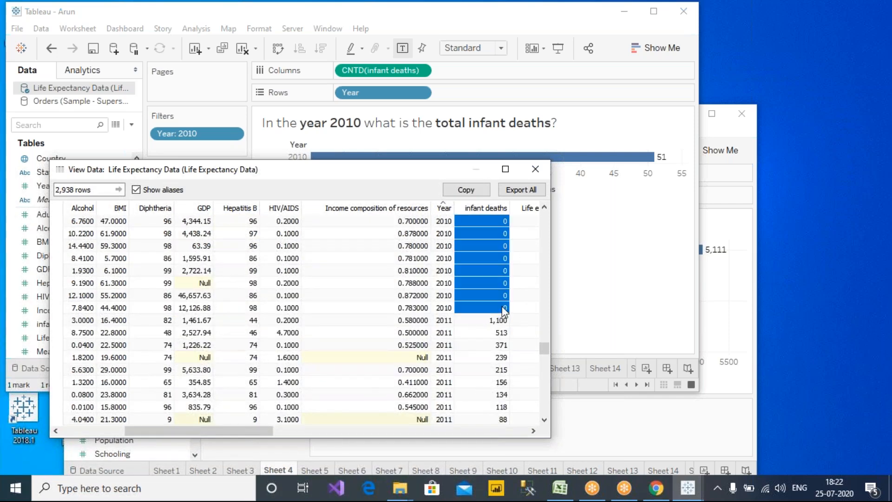
pyautogui.scroll(6, 489, 336)
pyautogui.scroll(15, 489, 331)
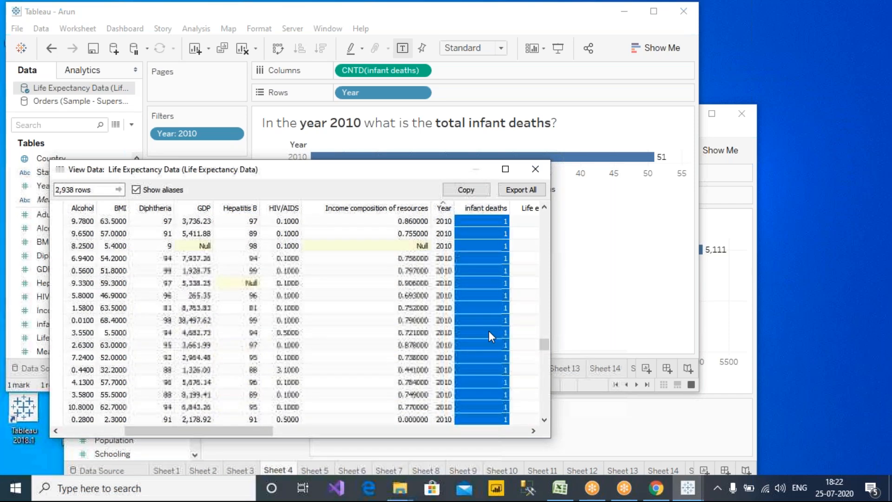
pyautogui.scroll(15, 489, 331)
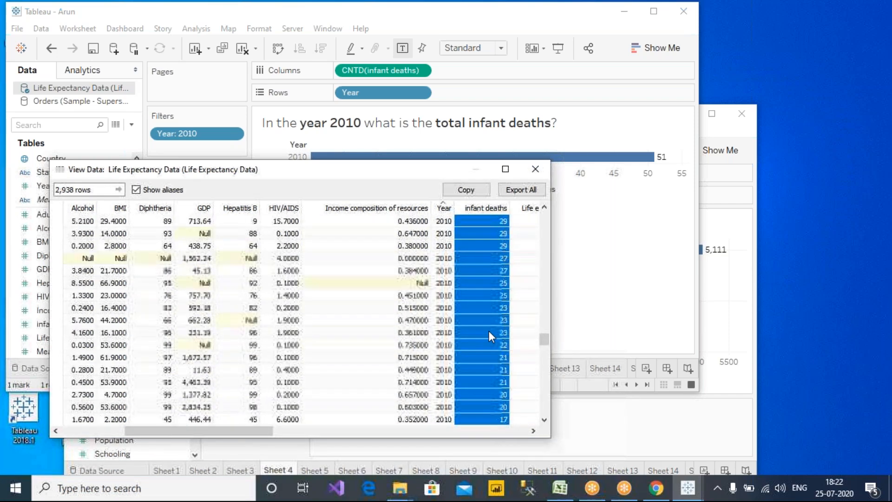
pyautogui.scroll(-1, 489, 331)
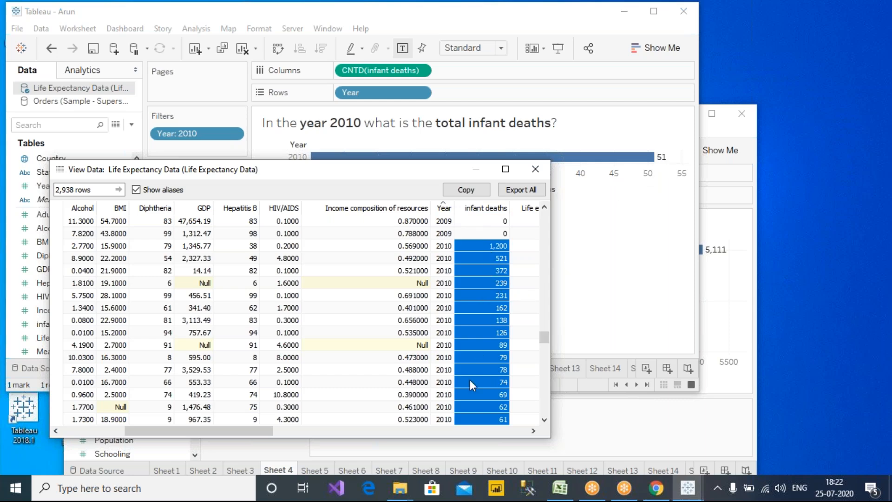
# Circle the CNTD(infant deaths) pill and outline the 2010 Year and infant deaths values with the annotation pen.
pyautogui.click(563, 10)
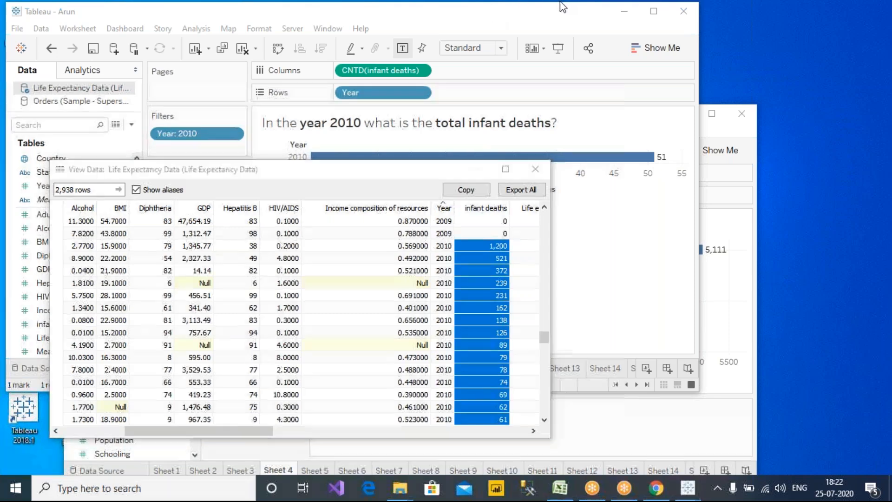
pyautogui.moveTo(395, 54)
pyautogui.mouseDown()
pyautogui.moveTo(418, 89)
pyautogui.moveTo(407, 47)
pyautogui.moveTo(354, 55)
pyautogui.mouseUp()
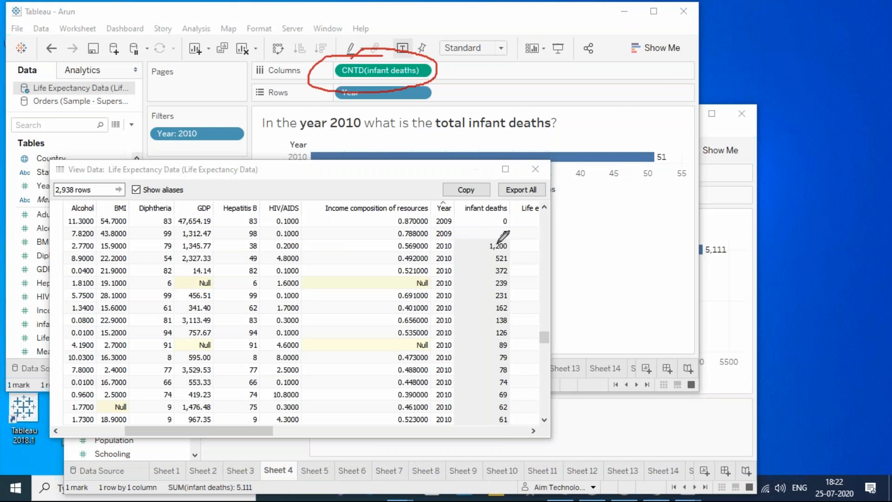
pyautogui.moveTo(434, 242)
pyautogui.mouseDown()
pyautogui.moveTo(511, 242)
pyautogui.moveTo(522, 453)
pyautogui.moveTo(434, 442)
pyautogui.moveTo(434, 242)
pyautogui.mouseUp()
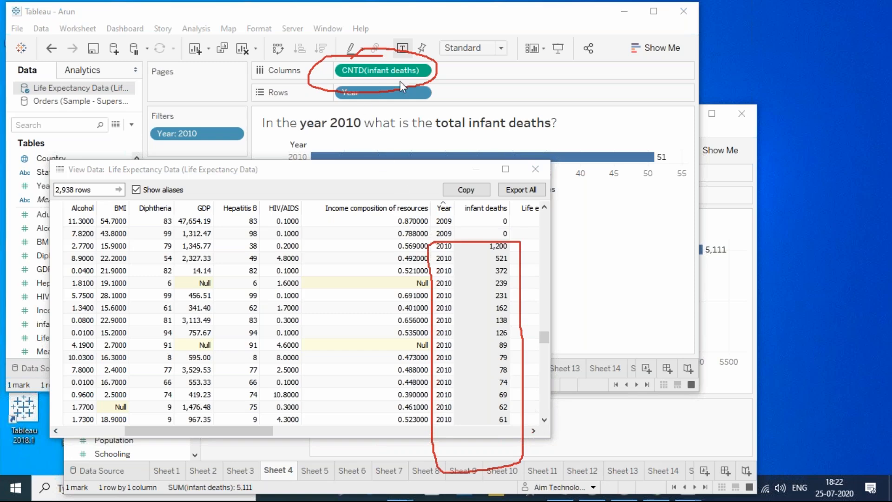
pyautogui.moveTo(497, 245); pyautogui.dragTo(502, 419)
# Close the data view, change the infant deaths aggregation on Columns to Sum and clear the pen annotations.
pyautogui.click(536, 168)
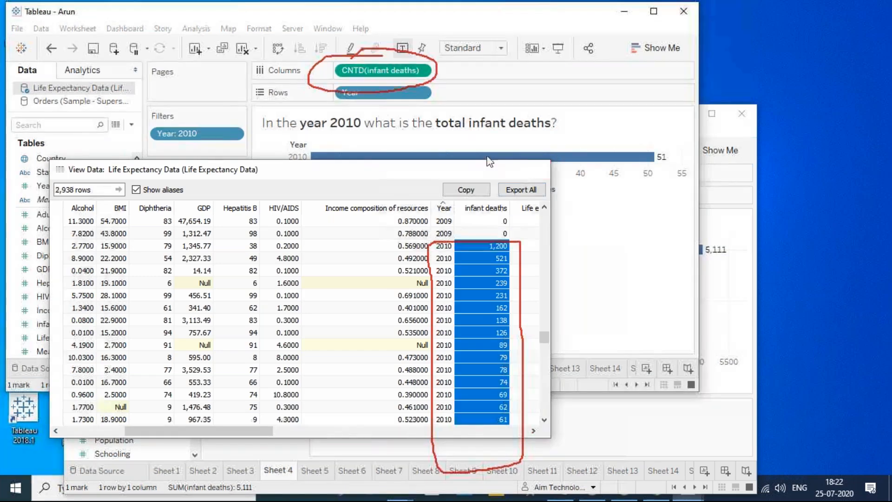
pyautogui.click(423, 73)
pyautogui.moveTo(460, 205)
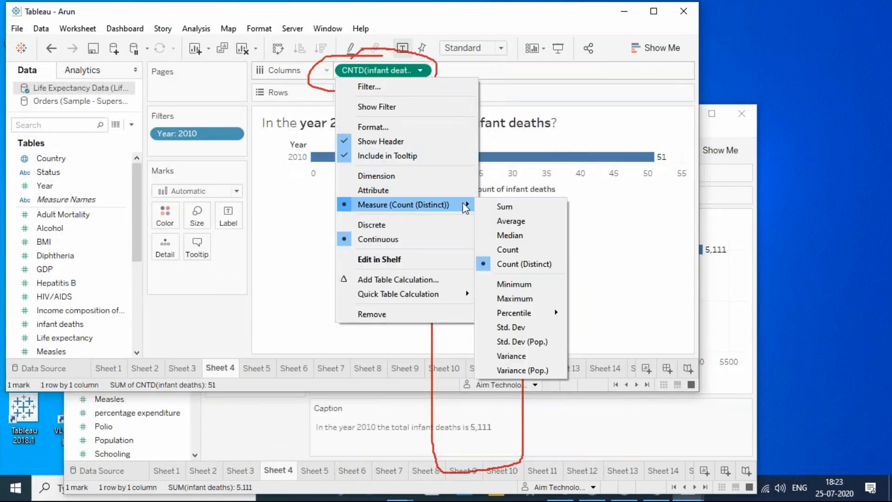
pyautogui.click(535, 206)
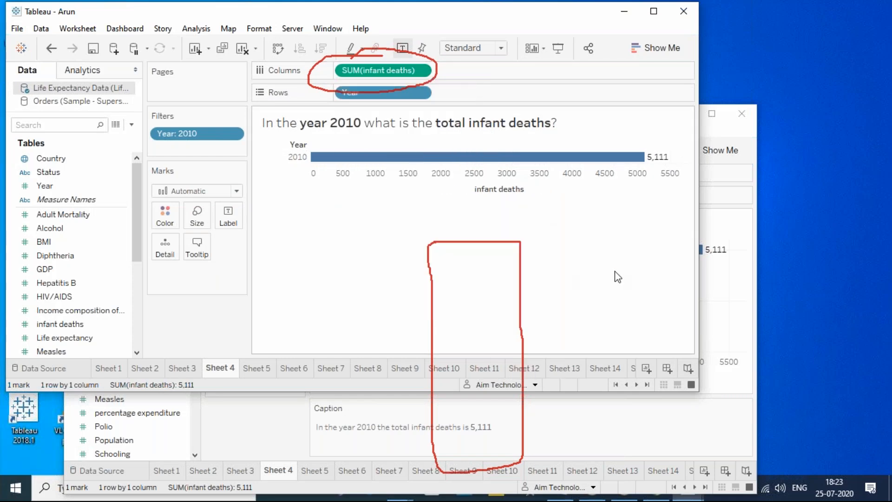
pyautogui.press('Escape')
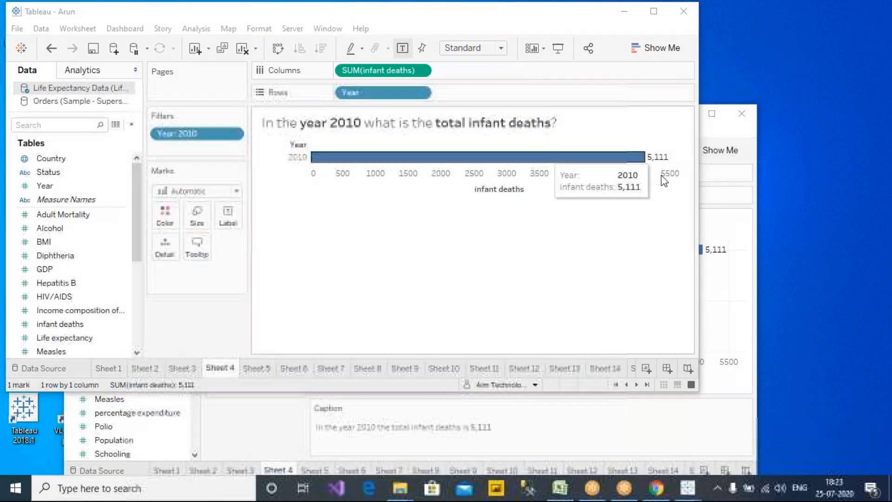
# Bring the other Sheet 4 workbook forward, then switch to the Country Parameter workbook and check its Sheet 4 answer on 2010 infant deaths.
pyautogui.click(597, 435)
pyautogui.moveTo(344, 114); pyautogui.dragTo(363, 63)
pyautogui.moveTo(681, 484)
pyautogui.click(669, 427)
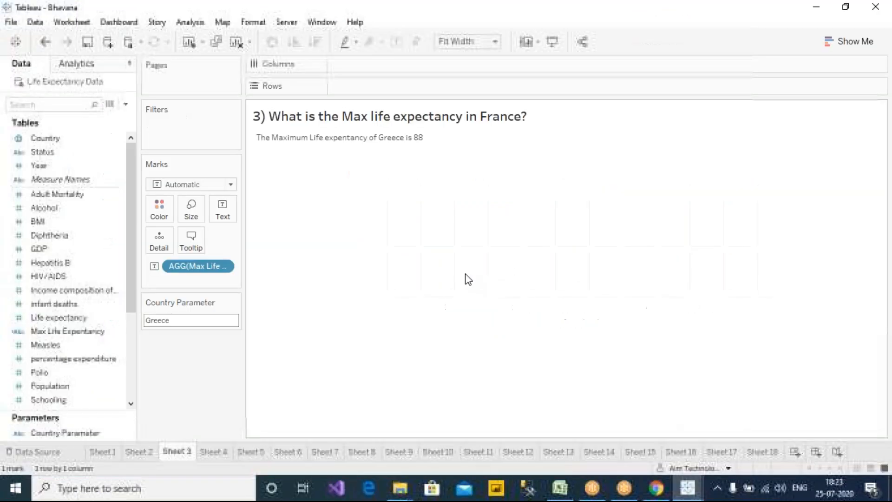
pyautogui.click(213, 451)
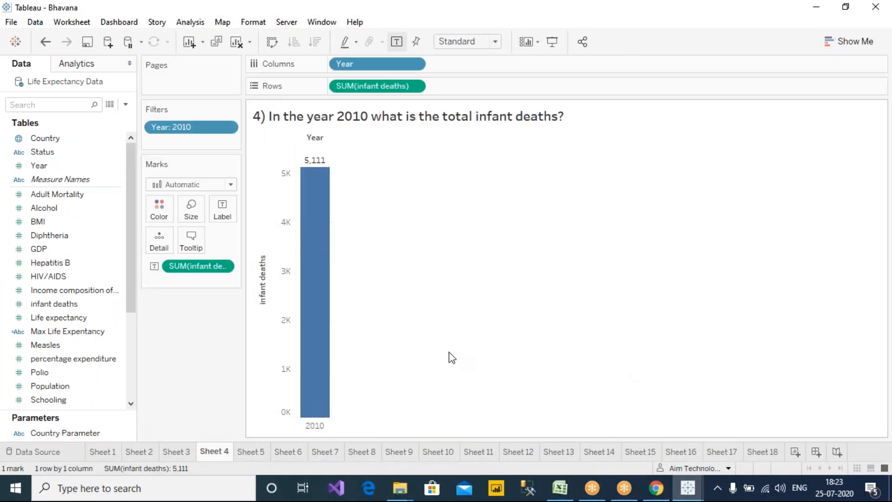
# Open Sheet 5 and mark the Albania and 2005 filters, the word "average" in the question and the AVG(Alcohol) pill.
pyautogui.click(252, 452)
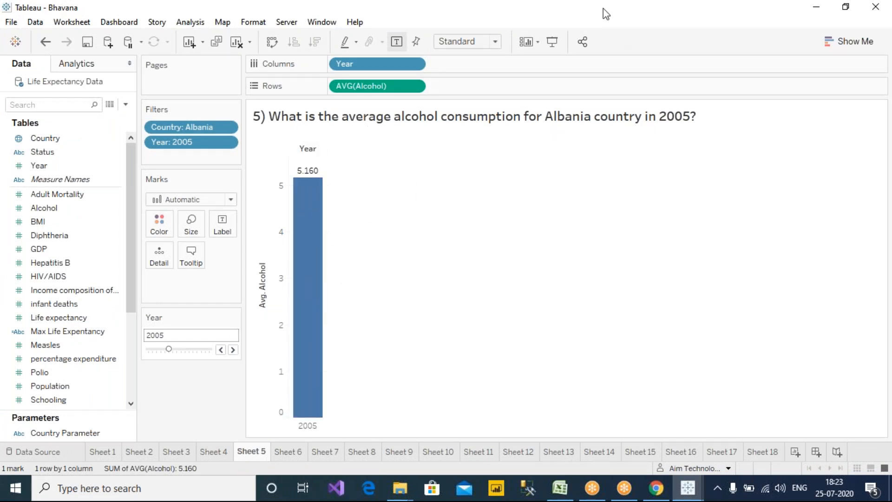
pyautogui.moveTo(184, 157)
pyautogui.mouseDown()
pyautogui.moveTo(228, 145)
pyautogui.moveTo(251, 102)
pyautogui.mouseUp()
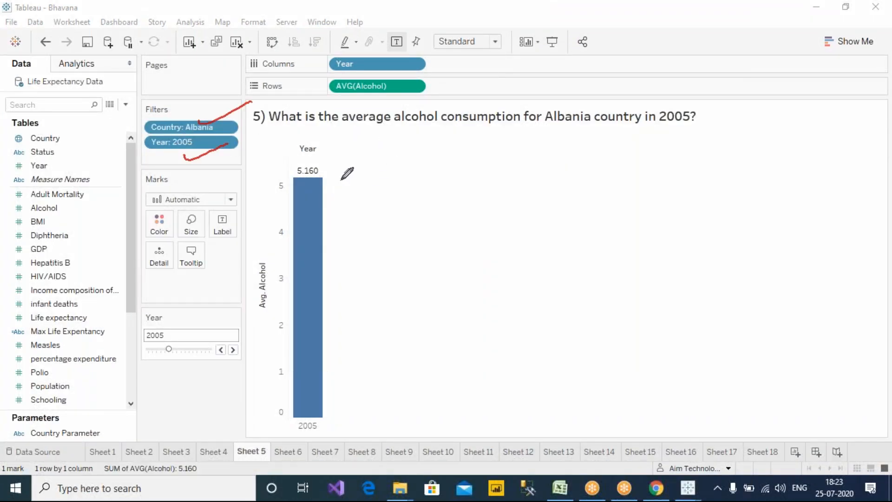
pyautogui.moveTo(341, 131); pyautogui.dragTo(399, 130)
pyautogui.moveTo(353, 97)
pyautogui.mouseDown()
pyautogui.moveTo(374, 100)
pyautogui.moveTo(415, 80)
pyautogui.mouseUp()
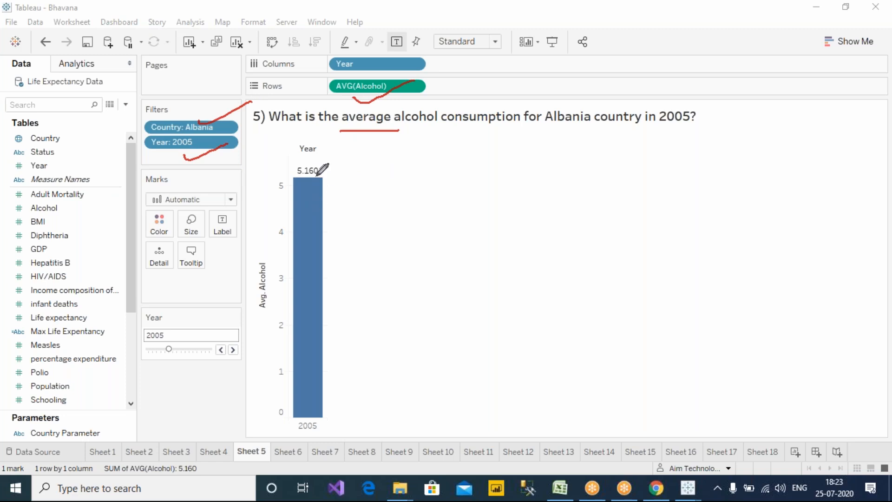
# Switch to the workbook whose Sheet 4 has a caption, show its Sheet 5 maximized and clear the pen annotations.
pyautogui.moveTo(687, 488)
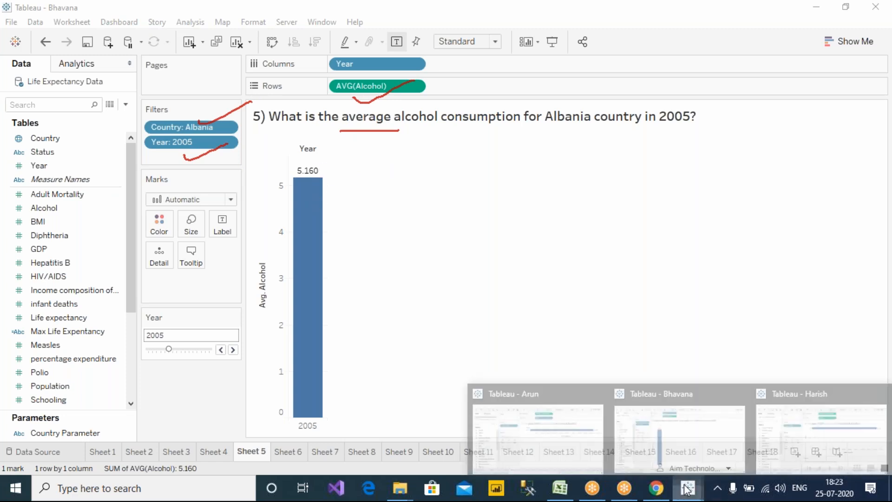
pyautogui.click(805, 421)
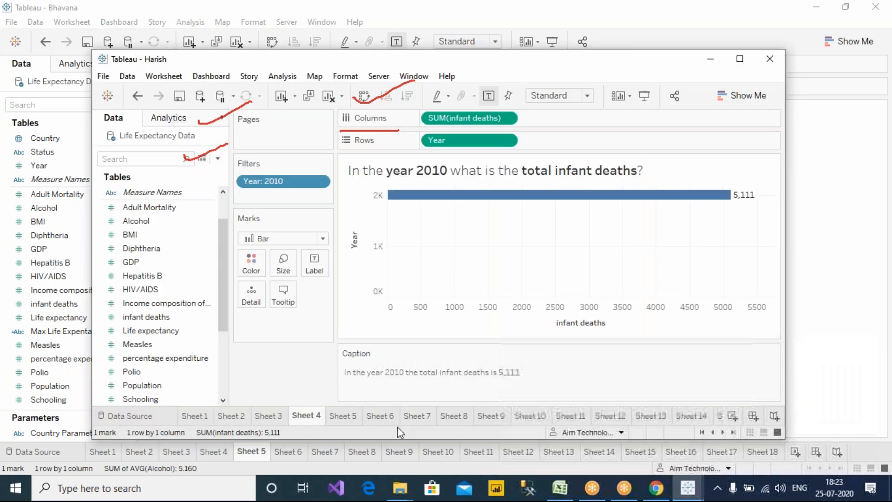
pyautogui.click(344, 416)
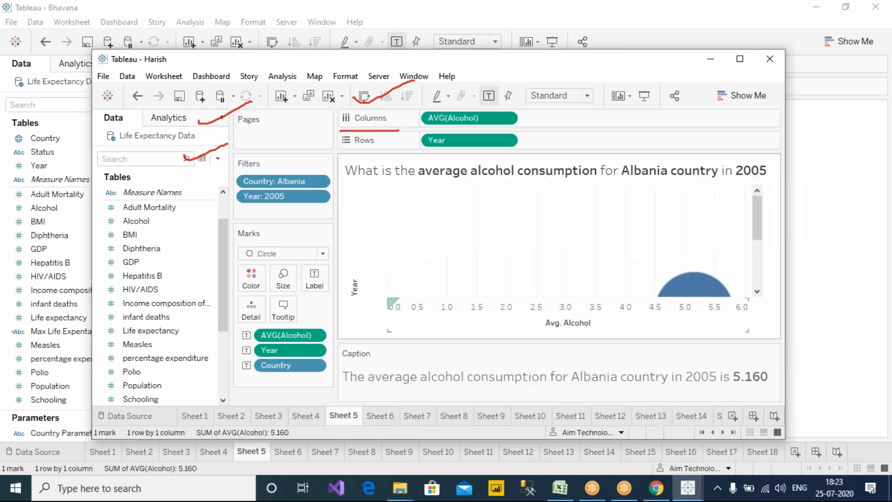
pyautogui.click(763, 261)
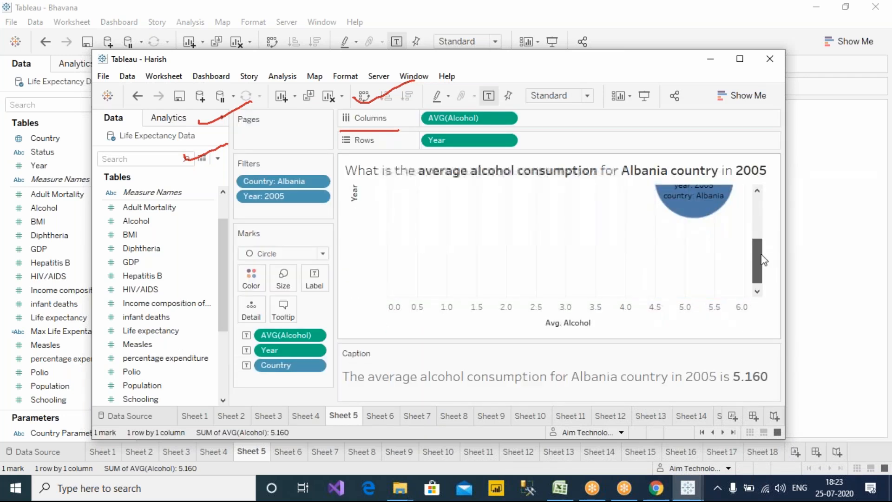
pyautogui.click(739, 60)
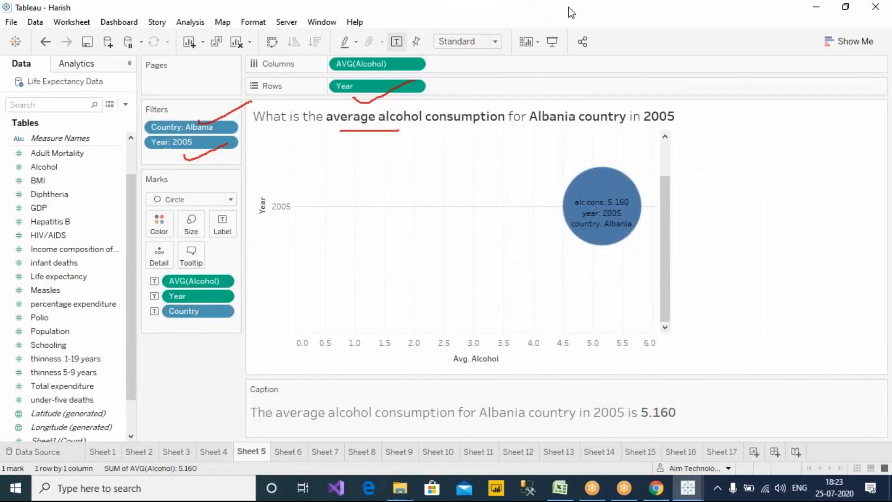
pyautogui.click(586, 96)
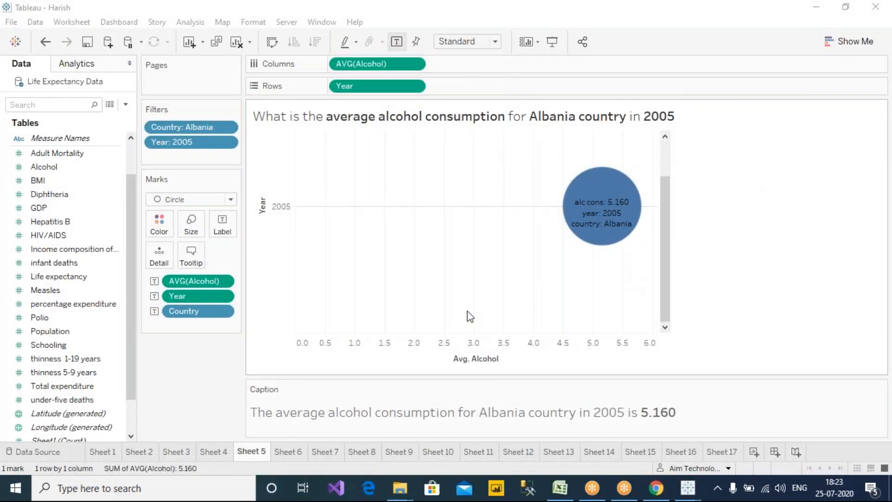
# Tick the circle's label with the annotation pen, bracket the AVG(Alcohol) and Year pills and point an arrow at each.
pyautogui.click(571, 31)
pyautogui.moveTo(617, 192); pyautogui.dragTo(686, 160)
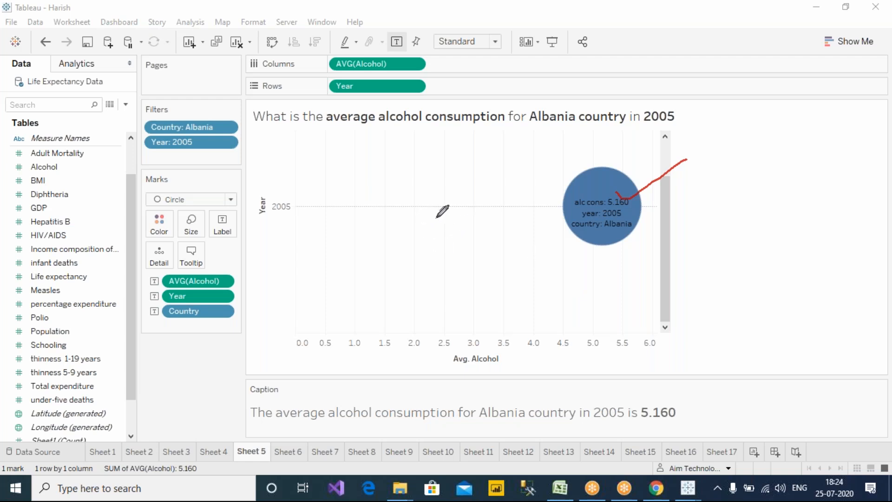
pyautogui.moveTo(437, 55)
pyautogui.mouseDown()
pyautogui.moveTo(456, 80)
pyautogui.moveTo(454, 99)
pyautogui.moveTo(433, 103)
pyautogui.mouseUp()
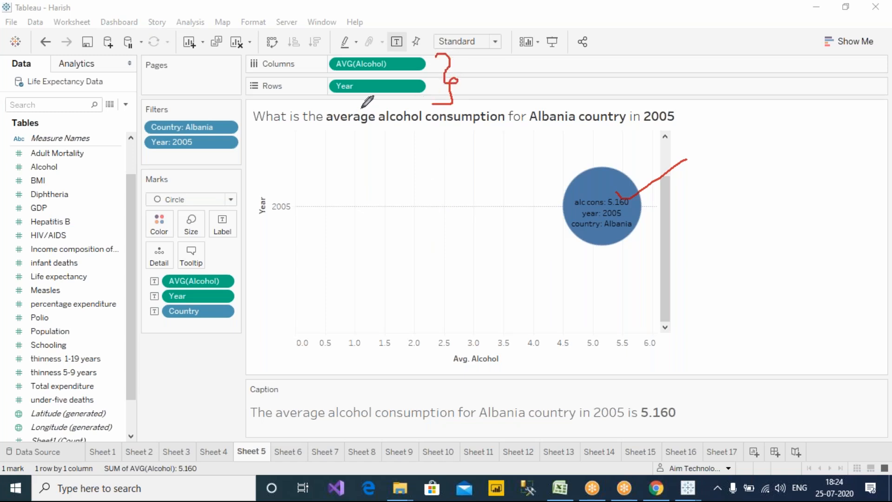
pyautogui.moveTo(324, 165)
pyautogui.mouseDown()
pyautogui.moveTo(371, 91)
pyautogui.moveTo(379, 111)
pyautogui.mouseUp()
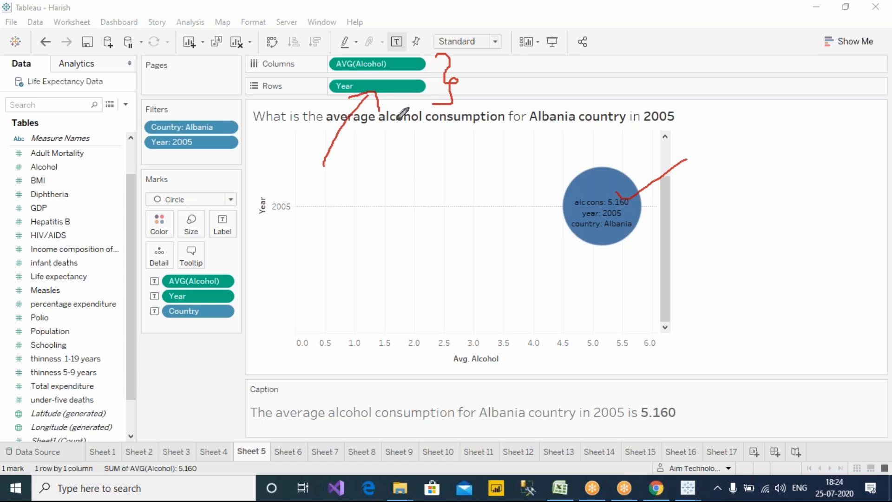
pyautogui.moveTo(243, 56)
pyautogui.mouseDown()
pyautogui.moveTo(328, 56)
pyautogui.moveTo(312, 76)
pyautogui.mouseUp()
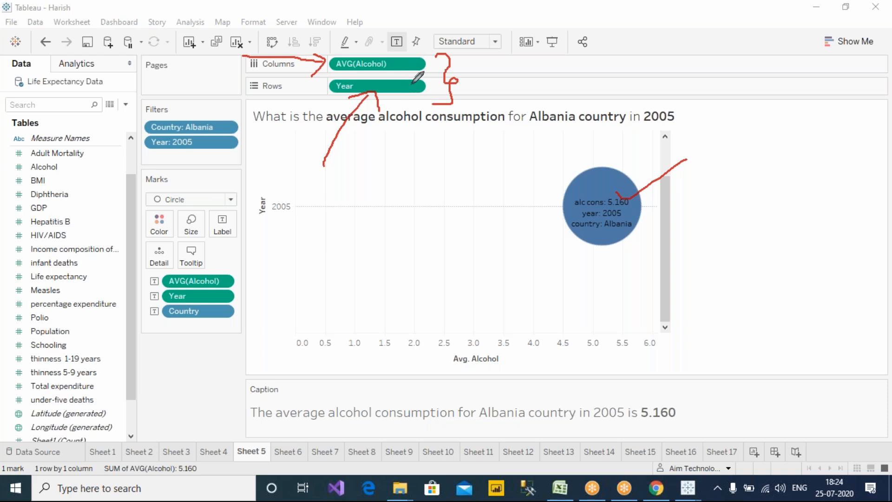
# Handwrite "Scatter Plot" beside the shelves, underline "Albania country in 2005" in the title, and clear the pen annotations.
pyautogui.moveTo(515, 69)
pyautogui.mouseDown()
pyautogui.moveTo(509, 77)
pyautogui.moveTo(556, 84)
pyautogui.moveTo(586, 60)
pyautogui.moveTo(600, 86)
pyautogui.mouseUp()
pyautogui.moveTo(554, 67)
pyautogui.mouseDown()
pyautogui.moveTo(609, 68)
pyautogui.moveTo(641, 91)
pyautogui.moveTo(677, 95)
pyautogui.moveTo(699, 71)
pyautogui.moveTo(733, 109)
pyautogui.moveTo(743, 84)
pyautogui.mouseUp()
pyautogui.moveTo(528, 117)
pyautogui.mouseDown()
pyautogui.moveTo(674, 116)
pyautogui.moveTo(666, 122)
pyautogui.mouseUp()
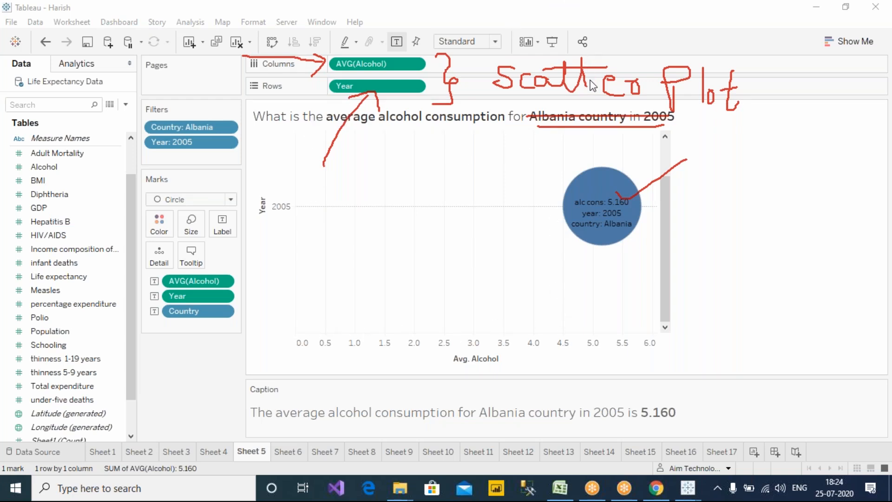
pyautogui.click(589, 95)
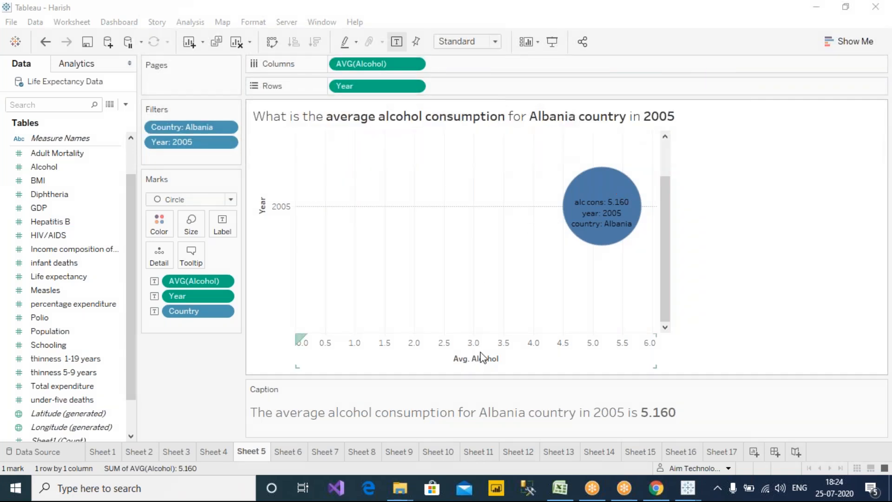
# Edit the Avg. Alcohol axis to use a fixed range starting at 4.
pyautogui.click(511, 347)
pyautogui.rightClick(512, 347)
pyautogui.press('Escape')
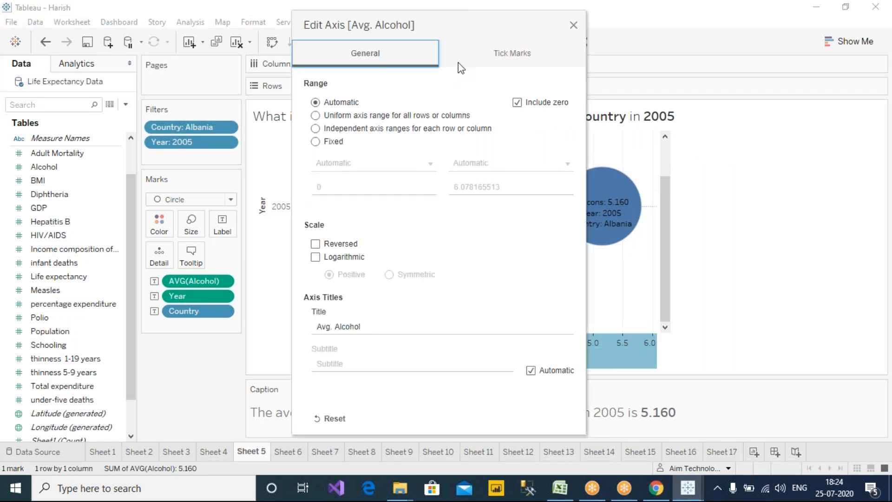
pyautogui.moveTo(458, 20); pyautogui.dragTo(187, 26)
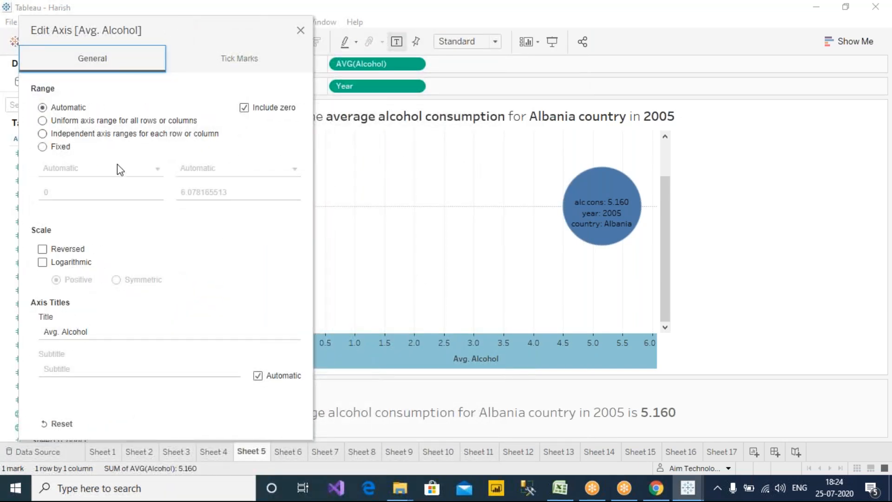
pyautogui.click(53, 148)
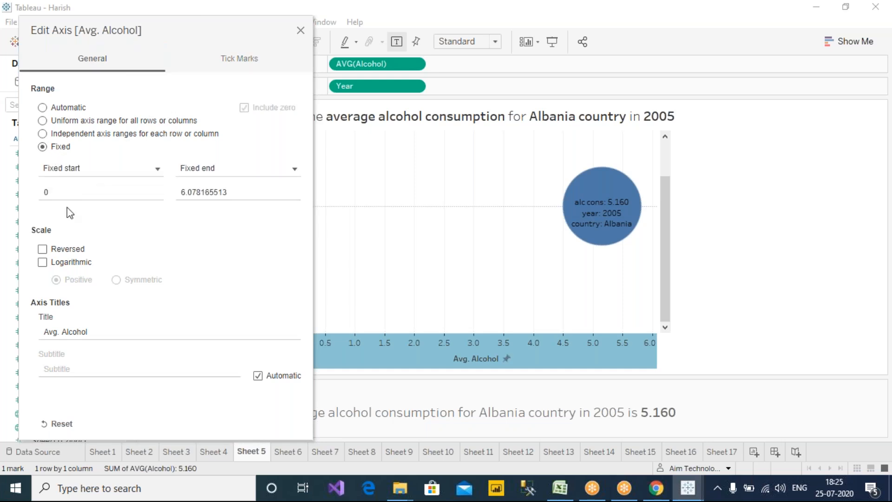
pyautogui.click(74, 191)
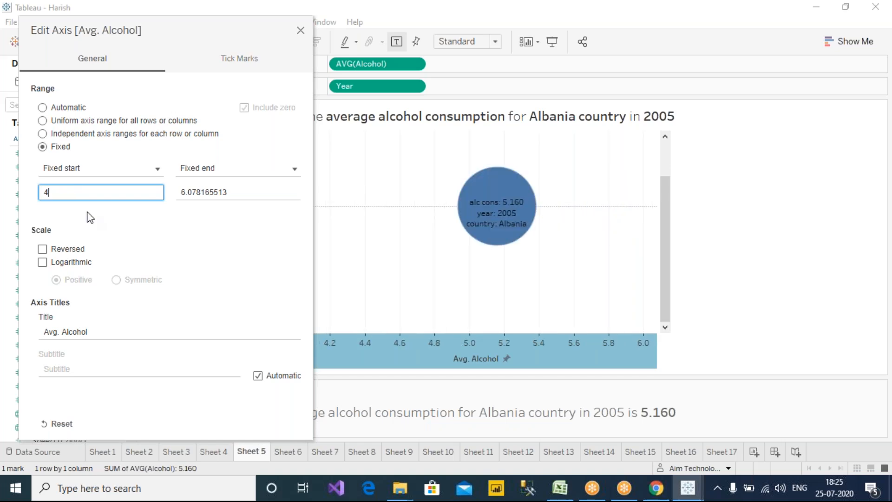
pyautogui.moveTo(147, 31); pyautogui.dragTo(780, 41)
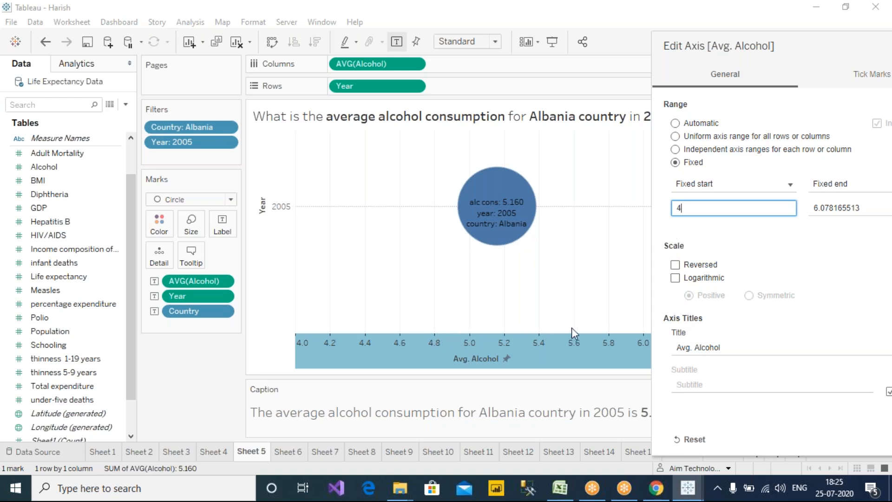
# Set the Avg. Alcohol axis's fixed start to 4.8 and fixed end to 5.4, and close the axis settings.
pyautogui.moveTo(715, 212); pyautogui.dragTo(622, 212)
pyautogui.write('4.8')
pyautogui.click(864, 211)
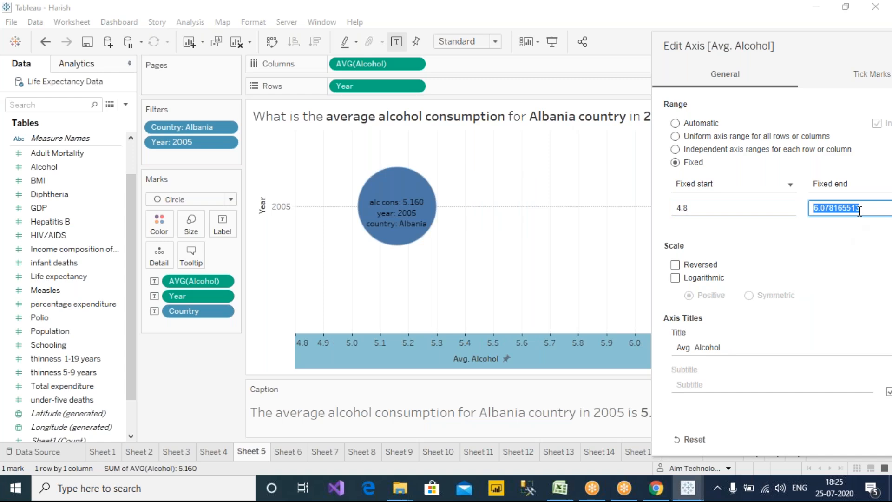
pyautogui.write('5.4')
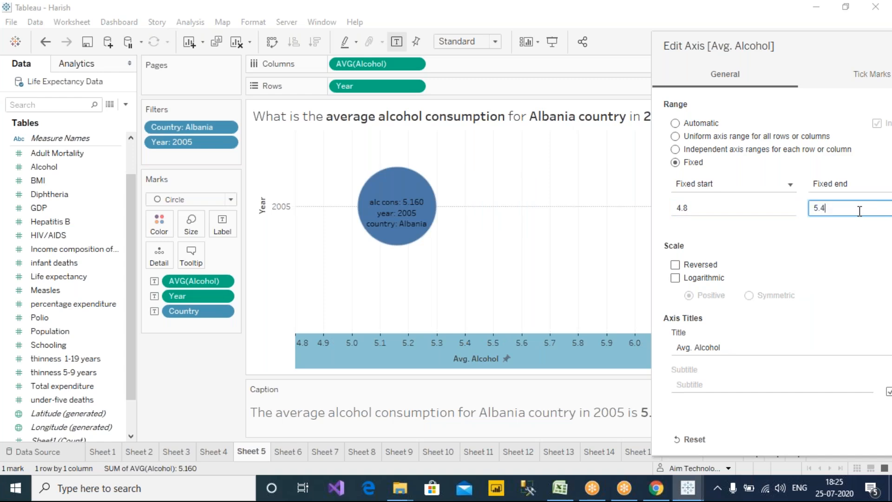
pyautogui.moveTo(822, 52); pyautogui.dragTo(192, 54)
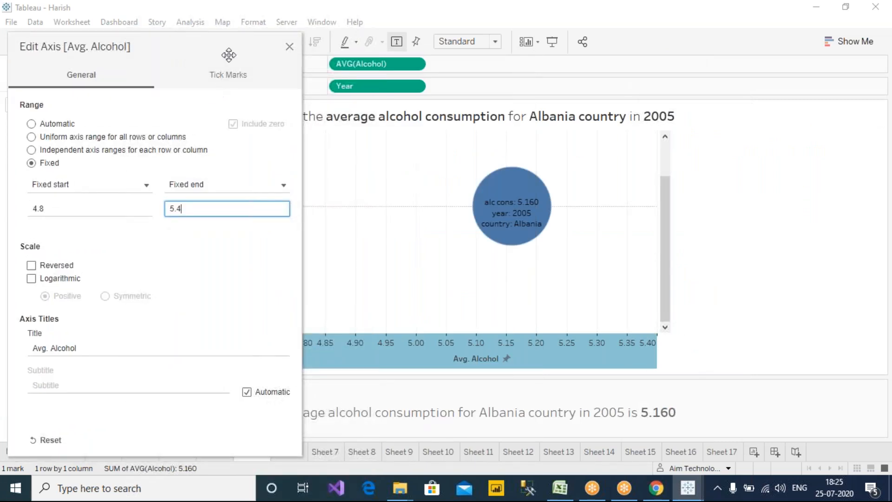
pyautogui.click(290, 47)
# Fit the chart to Entire View and slightly enlarge the circle mark.
pyautogui.click(491, 42)
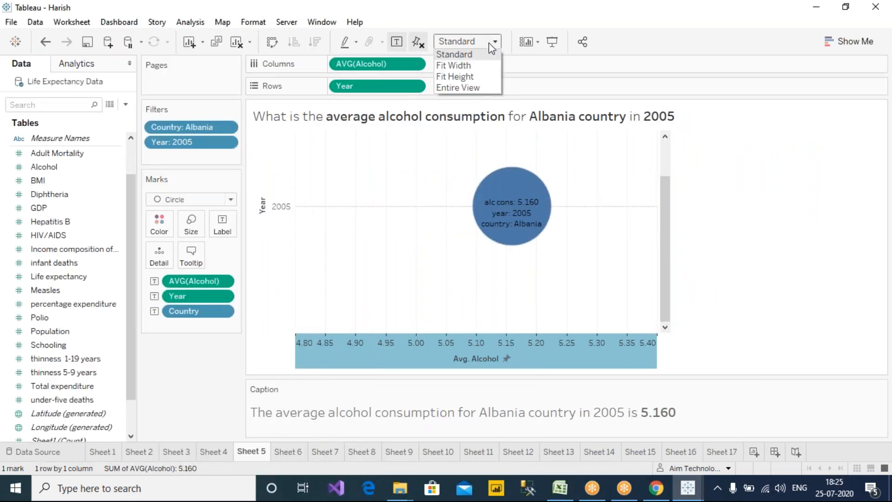
pyautogui.click(483, 88)
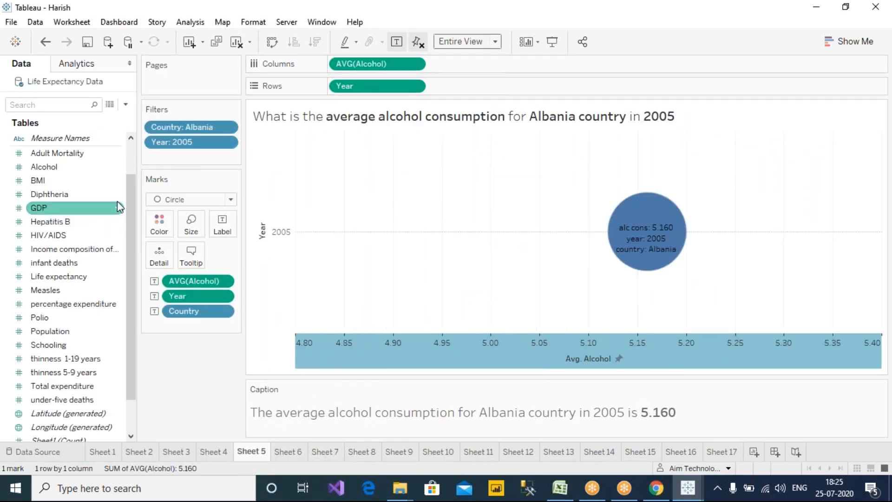
pyautogui.click(195, 200)
pyautogui.click(195, 179)
pyautogui.click(192, 227)
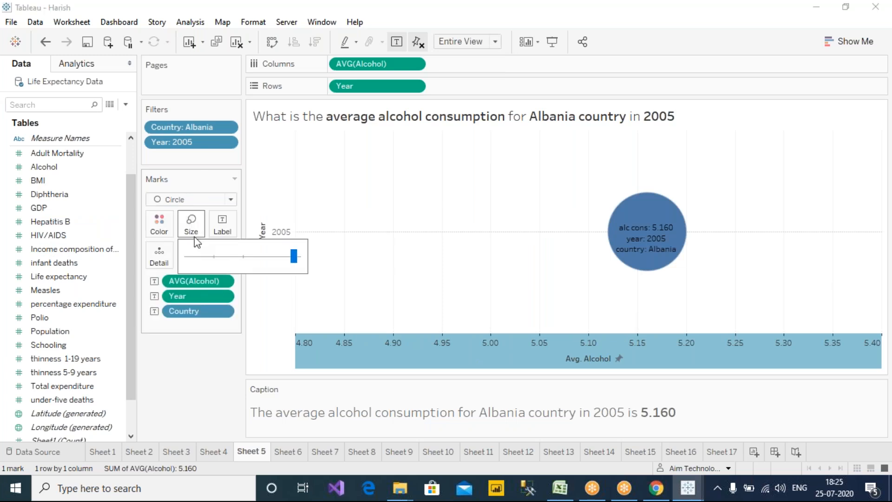
pyautogui.moveTo(300, 263); pyautogui.dragTo(306, 260)
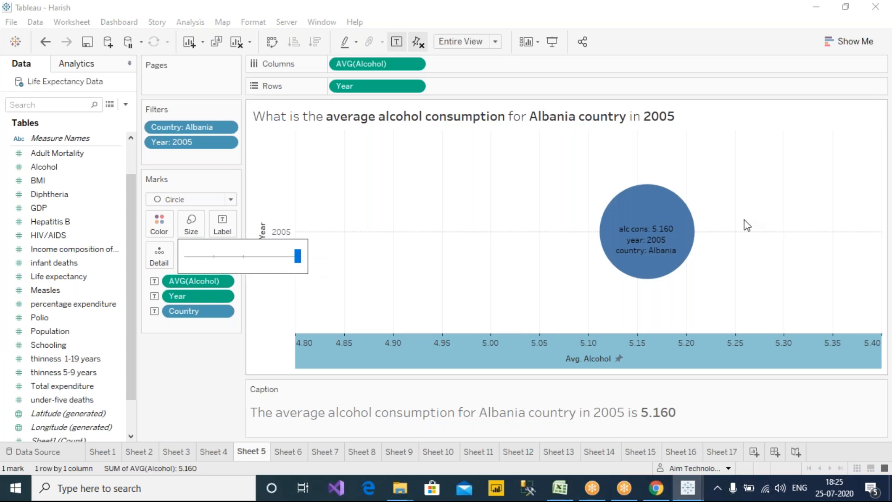
pyautogui.click(439, 255)
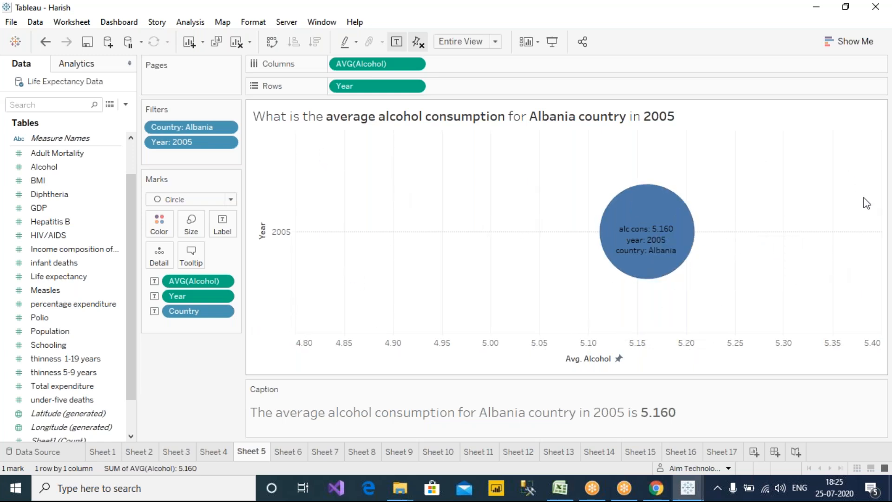
# Change the font colour of the circle's mark label to white.
pyautogui.moveTo(658, 253)
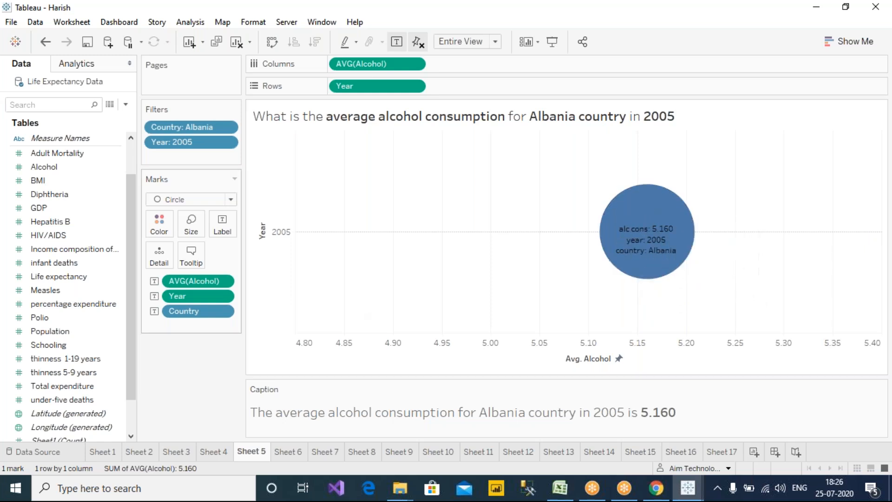
pyautogui.click(221, 225)
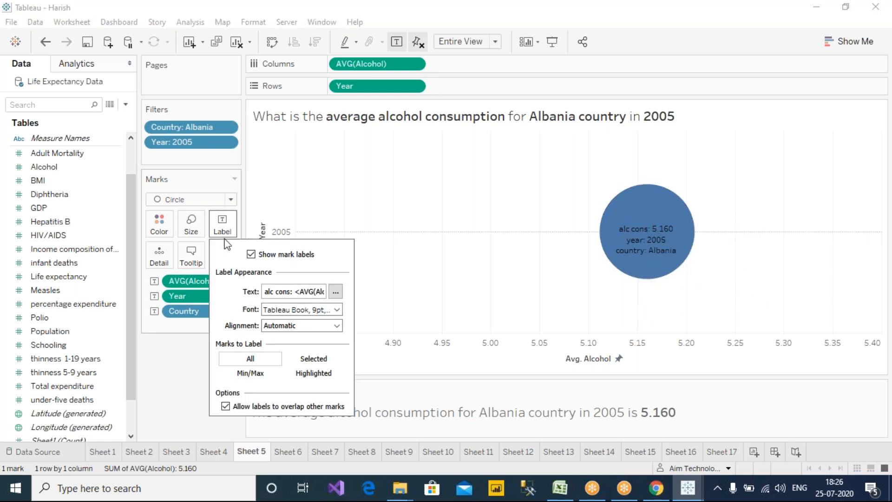
pyautogui.click(337, 310)
pyautogui.click(283, 199)
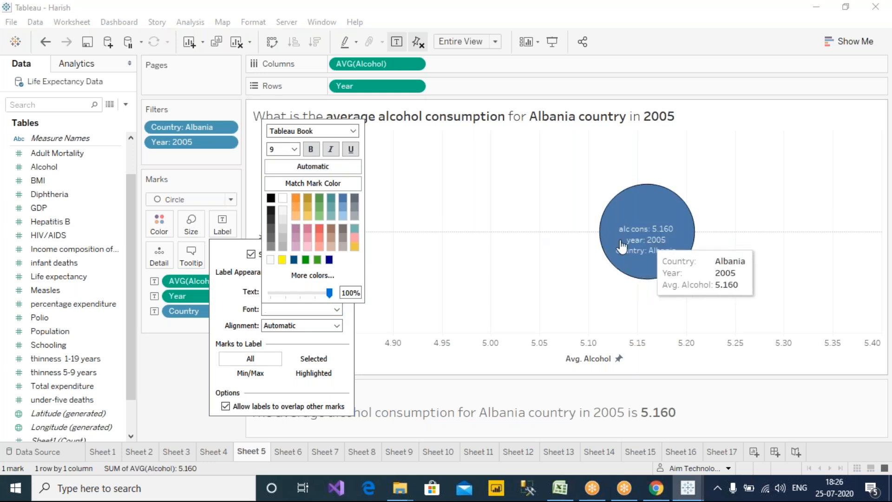
pyautogui.click(444, 205)
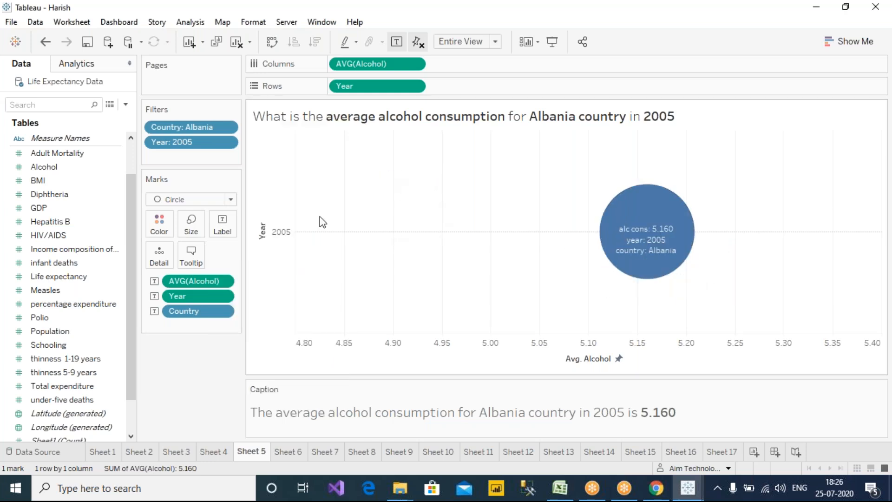
# Format the sheet's lines so that Grid Lines is set to None.
pyautogui.rightClick(374, 191)
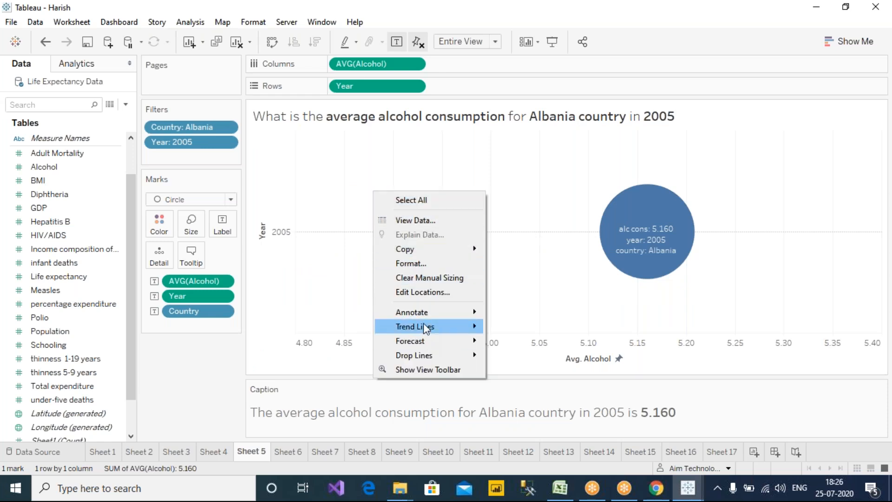
pyautogui.click(427, 263)
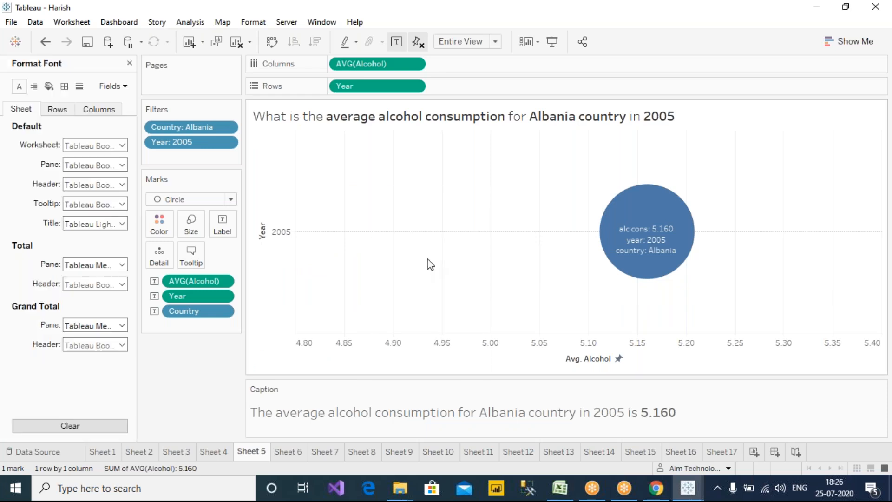
pyautogui.click(79, 87)
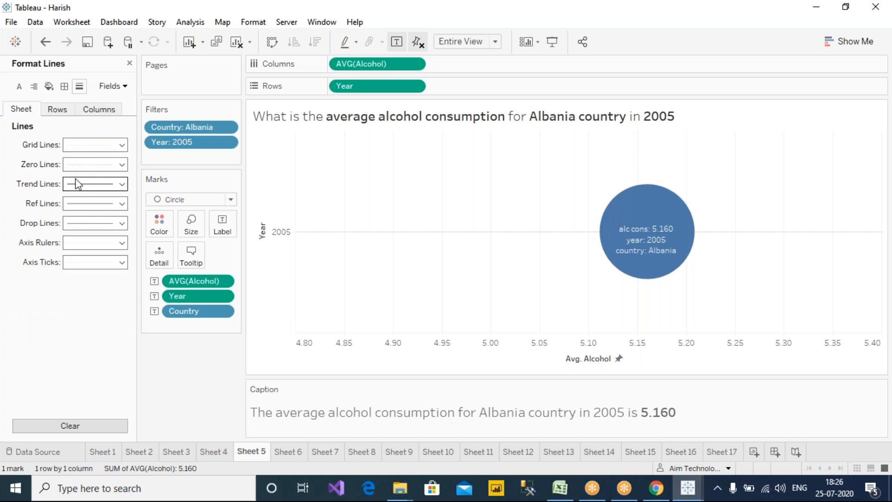
pyautogui.click(102, 149)
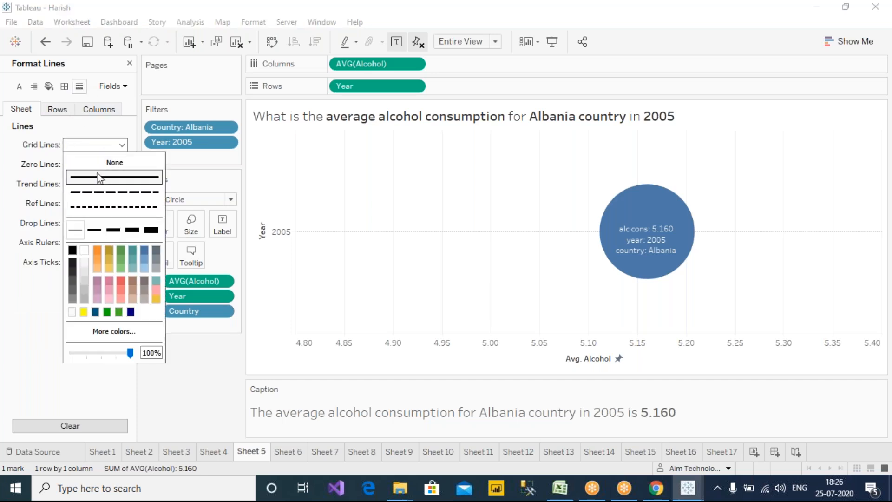
pyautogui.click(106, 166)
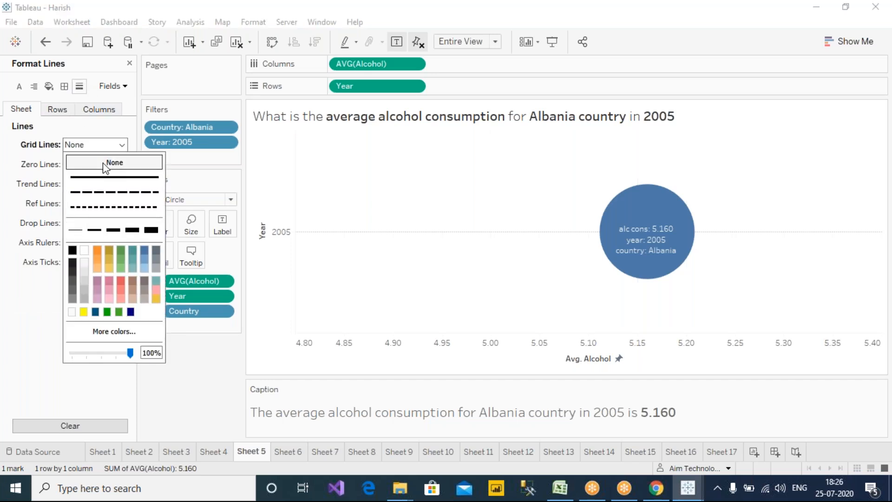
pyautogui.click(213, 369)
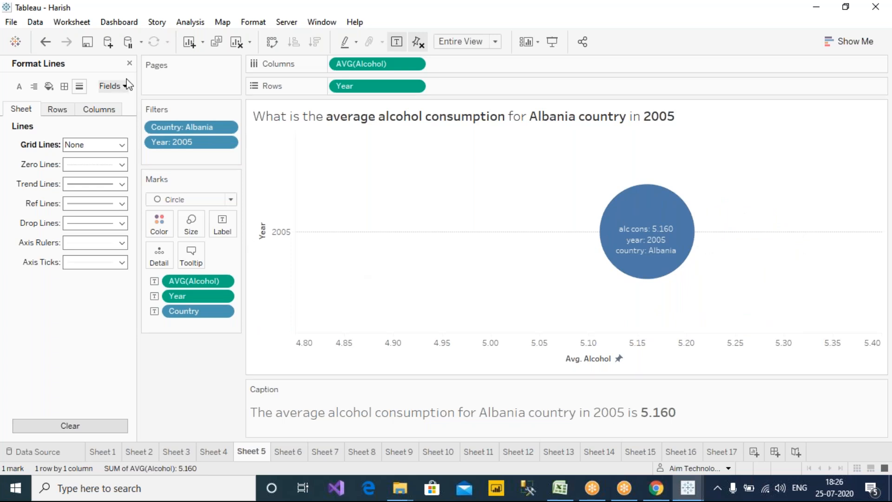
# Close and reopen the sheet's line formatting, and set Grid Lines to None again.
pyautogui.click(130, 63)
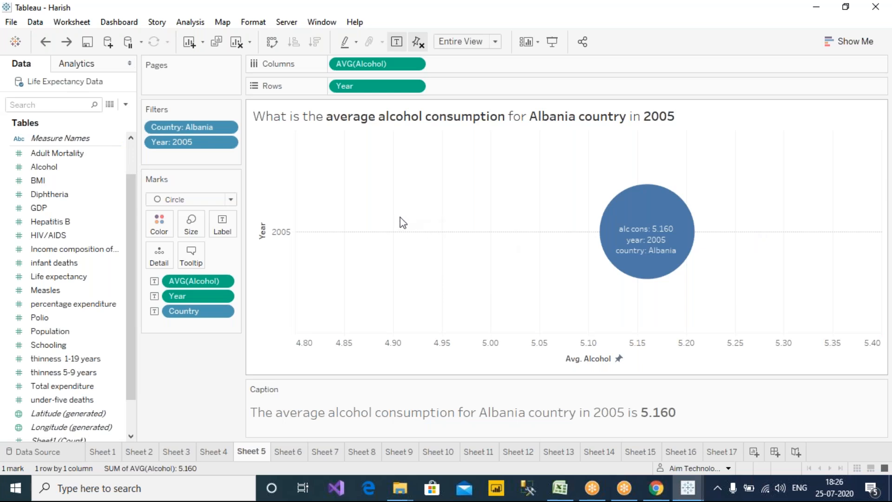
pyautogui.rightClick(405, 183)
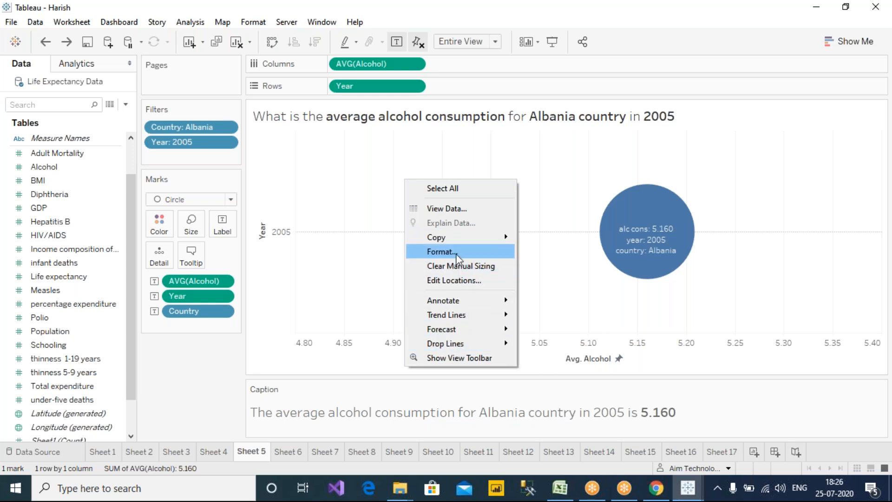
pyautogui.click(457, 255)
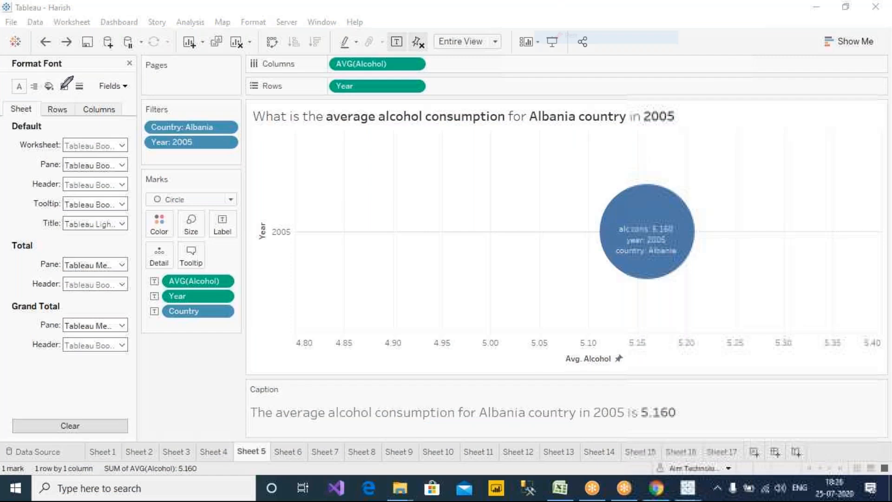
pyautogui.moveTo(82, 78)
pyautogui.mouseDown()
pyautogui.moveTo(76, 98)
pyautogui.moveTo(83, 77)
pyautogui.mouseUp()
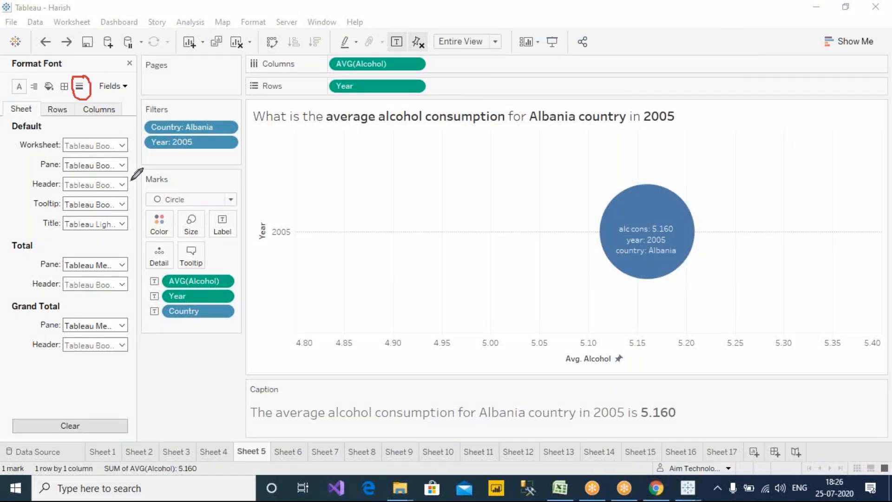
pyautogui.press('Escape')
pyautogui.click(79, 86)
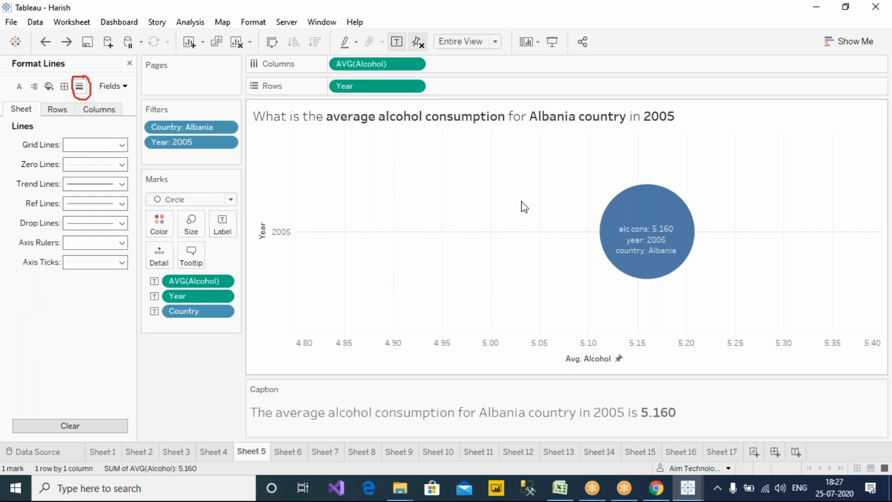
pyautogui.click(98, 144)
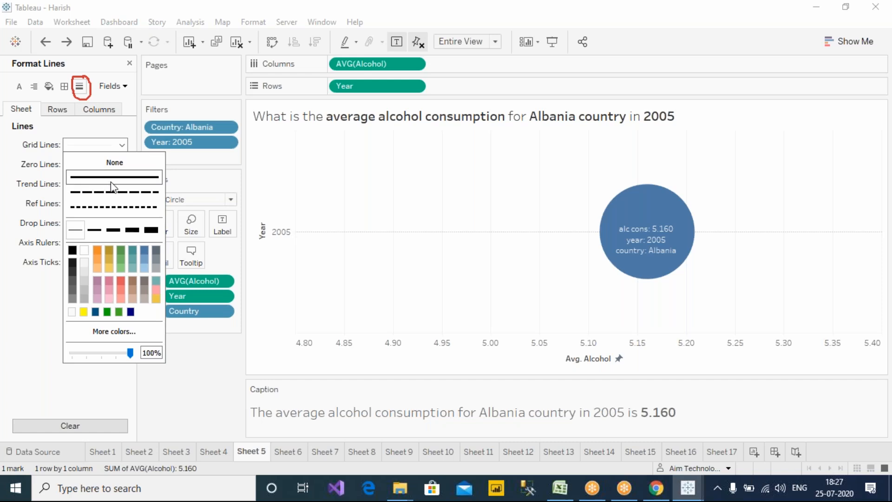
pyautogui.click(114, 166)
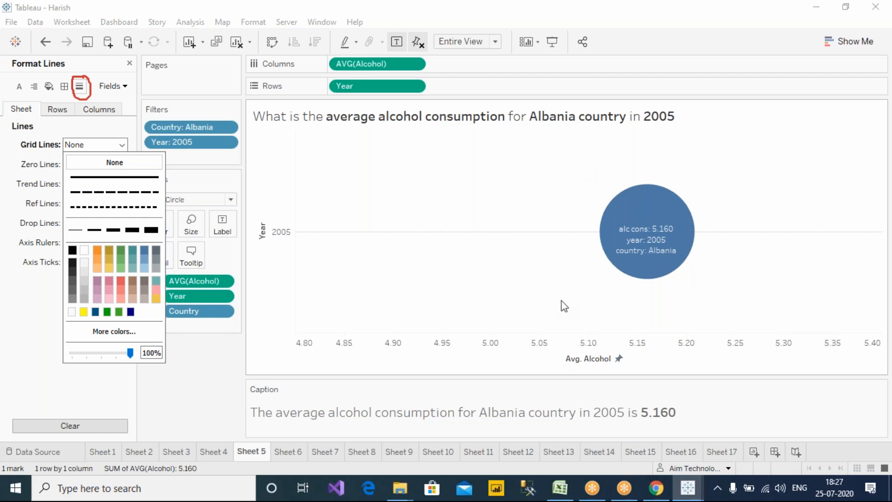
pyautogui.click(202, 375)
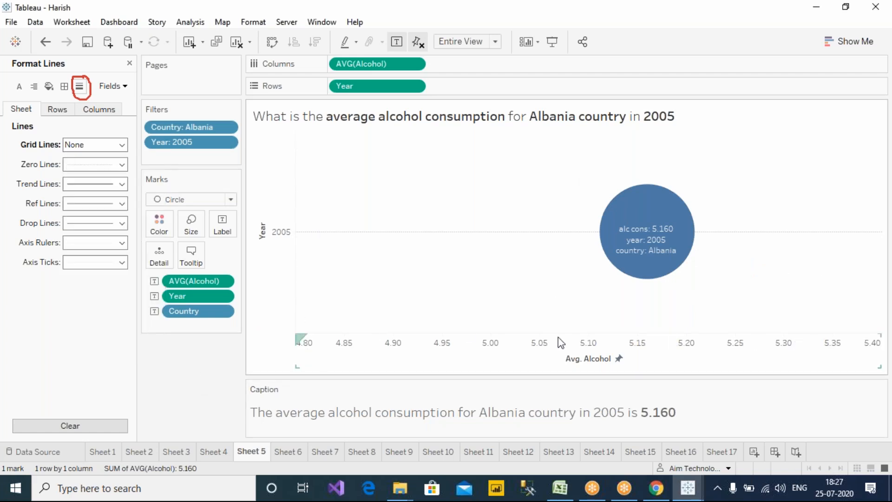
# Format the sheet's Axis Rulers as a solid orange line in the thickest available width.
pyautogui.click(87, 244)
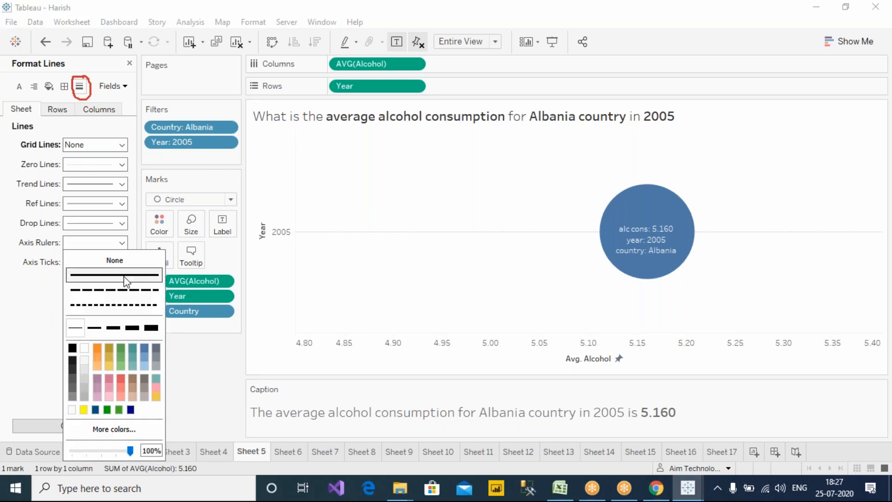
pyautogui.click(132, 331)
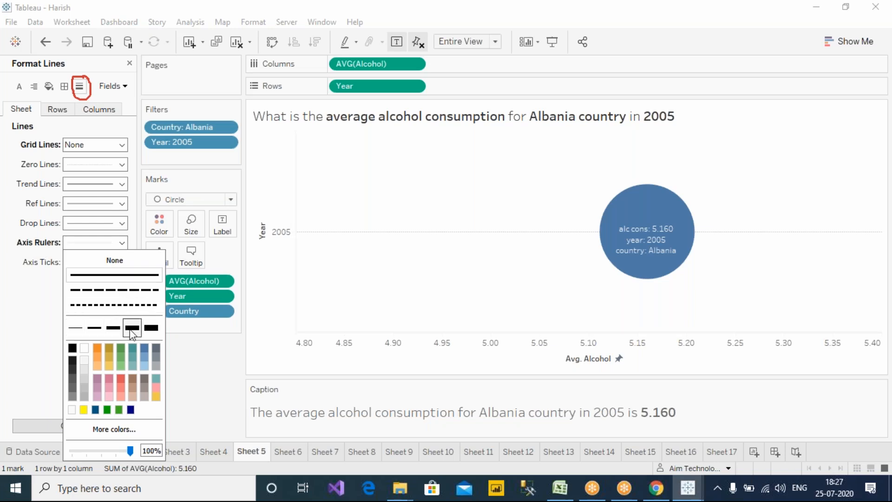
pyautogui.click(73, 348)
pyautogui.click(152, 328)
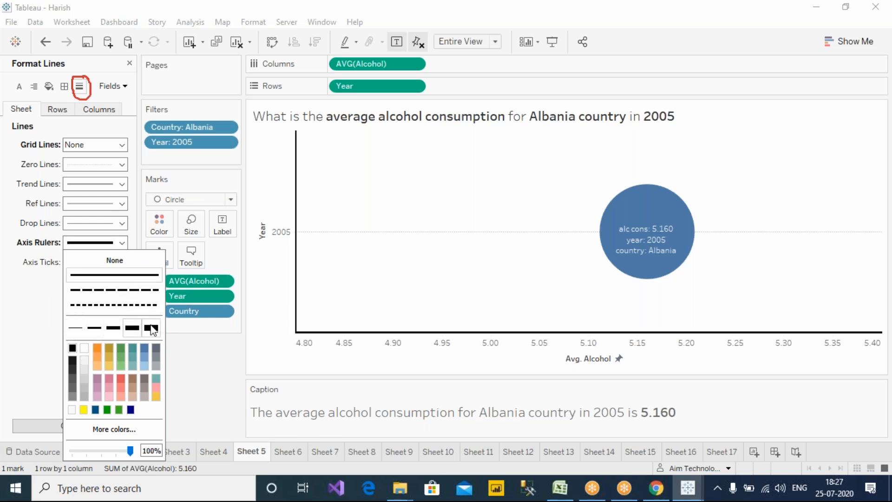
pyautogui.click(155, 328)
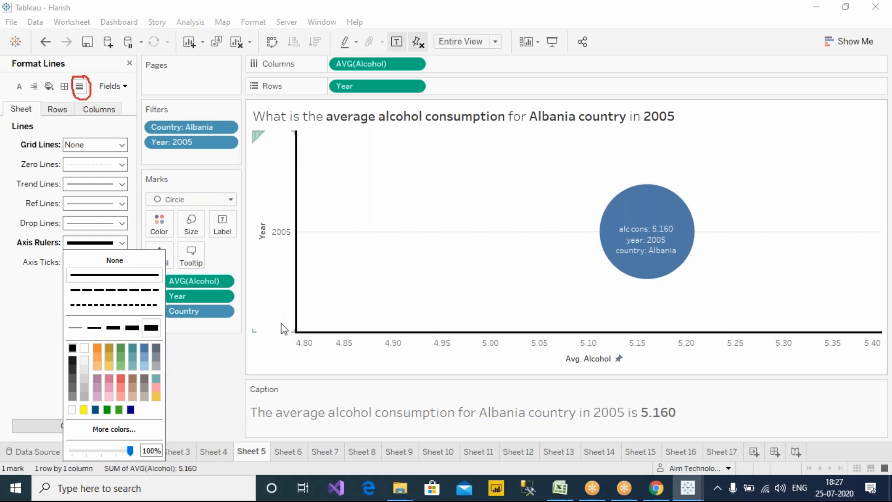
pyautogui.click(97, 347)
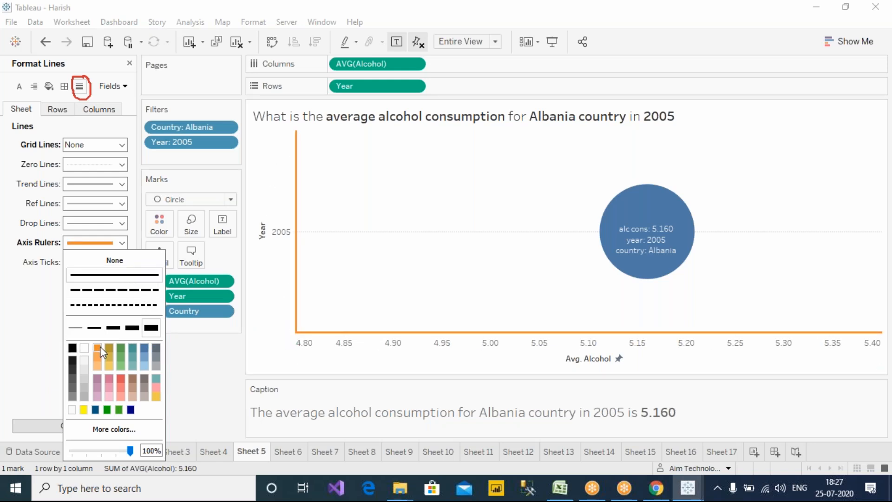
pyautogui.click(194, 362)
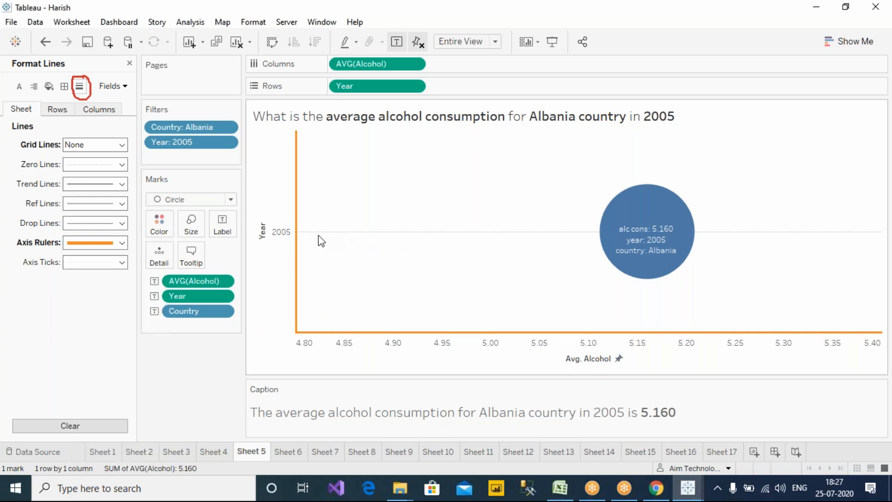
# Set the sheet's Zero Lines to None to remove the horizontal line through the 2005 circle.
pyautogui.click(91, 165)
pyautogui.click(107, 182)
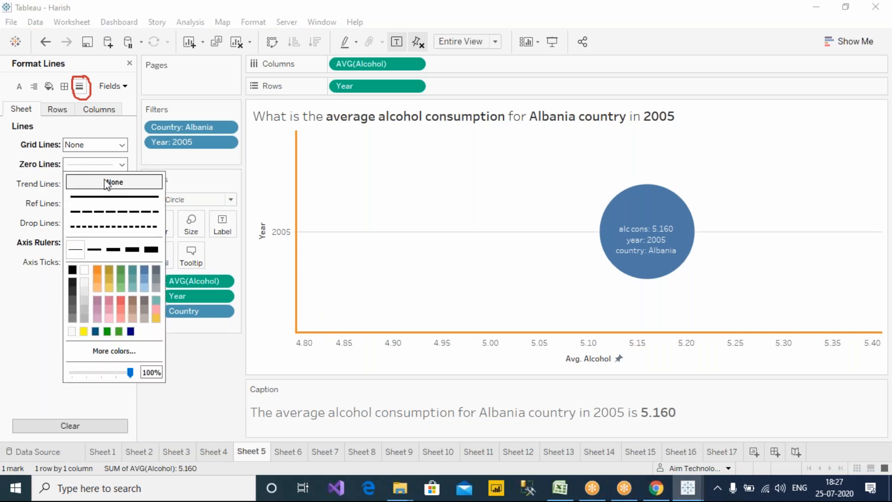
pyautogui.click(223, 364)
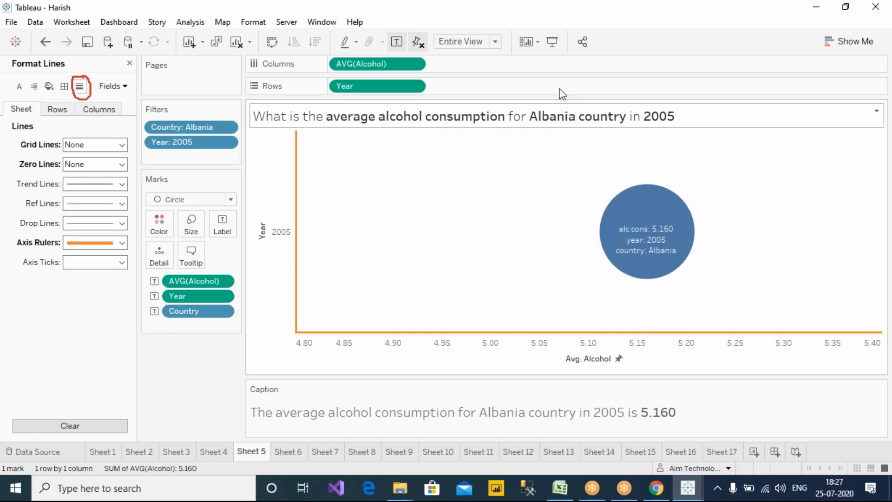
pyautogui.click(566, 9)
pyautogui.click(565, 35)
pyautogui.moveTo(101, 153)
pyautogui.mouseDown()
pyautogui.moveTo(51, 148)
pyautogui.moveTo(46, 165)
pyautogui.moveTo(121, 167)
pyautogui.moveTo(102, 154)
pyautogui.mouseUp()
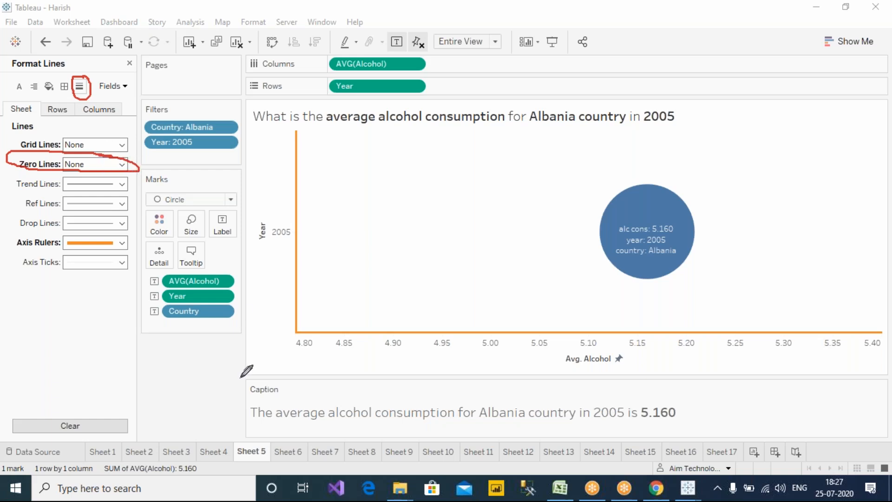
pyautogui.moveTo(297, 232); pyautogui.dragTo(426, 234)
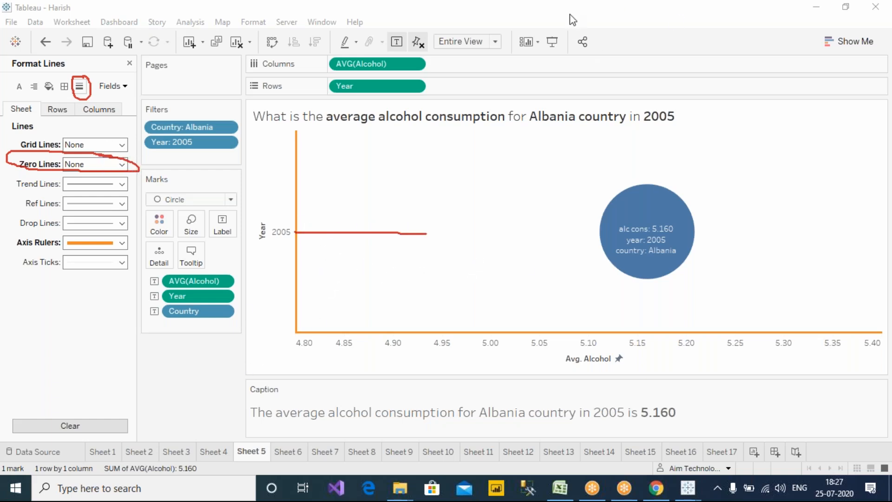
pyautogui.press('Escape')
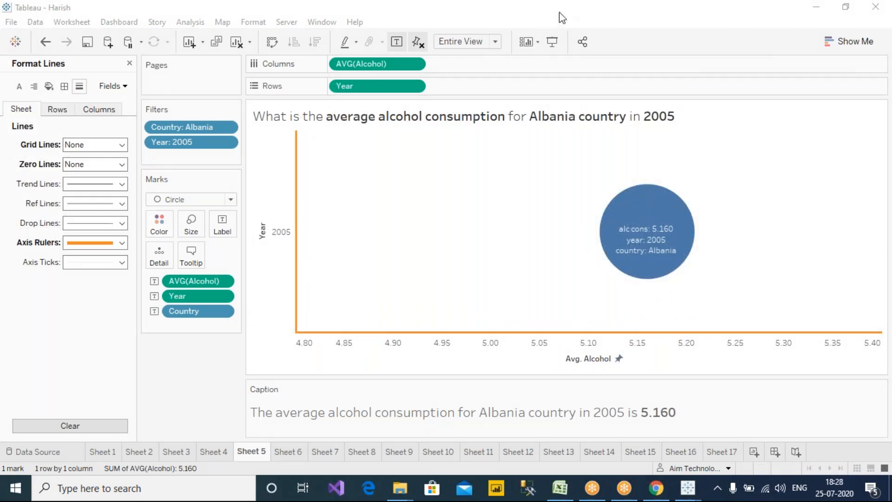
pyautogui.click(565, 37)
# Open the Avg. Alcohol axis settings, reset the range to Automatic and switch it back to Fixed.
pyautogui.click(373, 344)
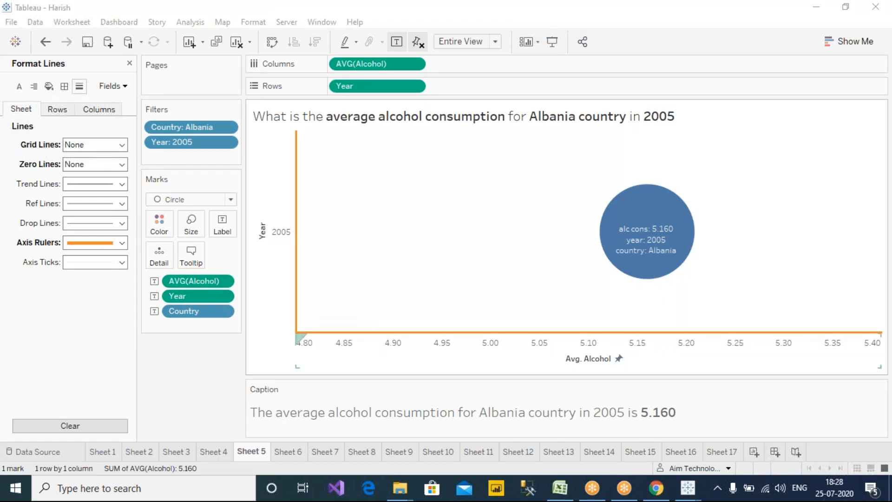
pyautogui.rightClick(421, 343)
pyautogui.click(453, 348)
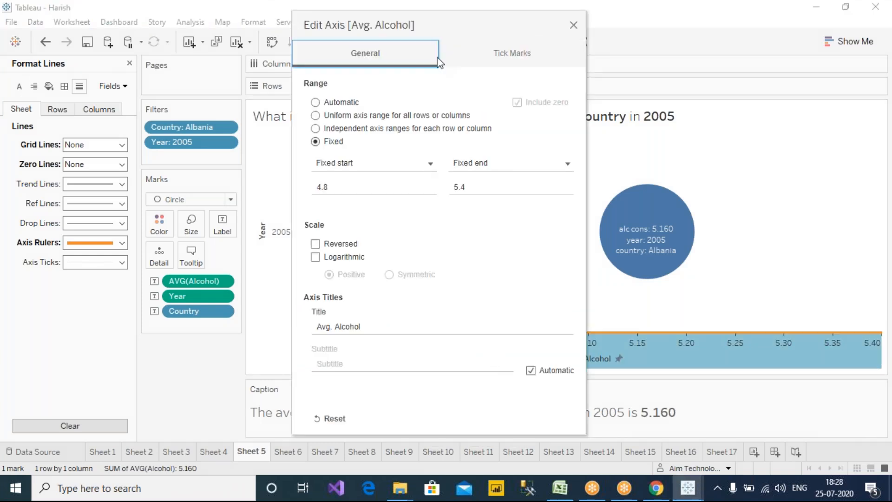
pyautogui.moveTo(451, 20); pyautogui.dragTo(275, 59)
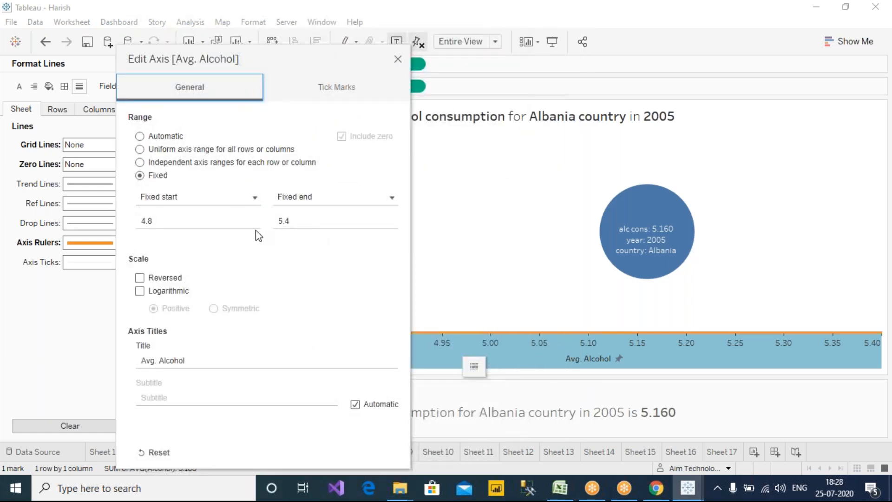
pyautogui.click(140, 136)
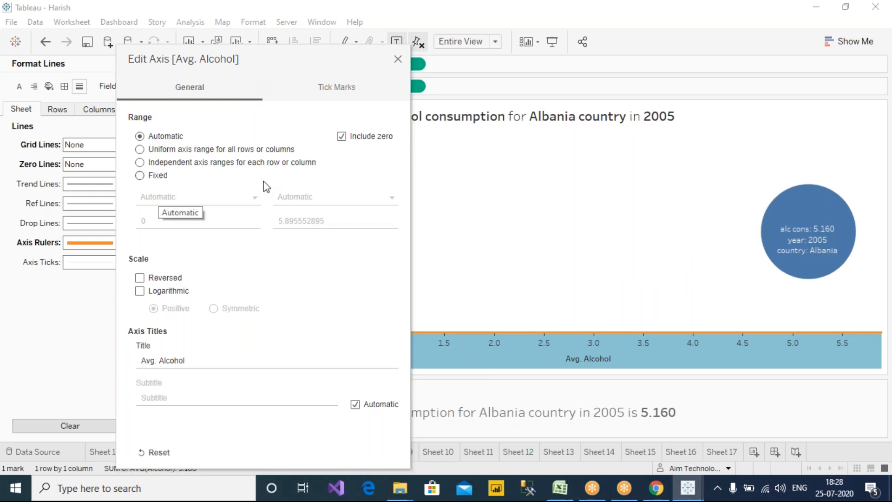
pyautogui.click(140, 176)
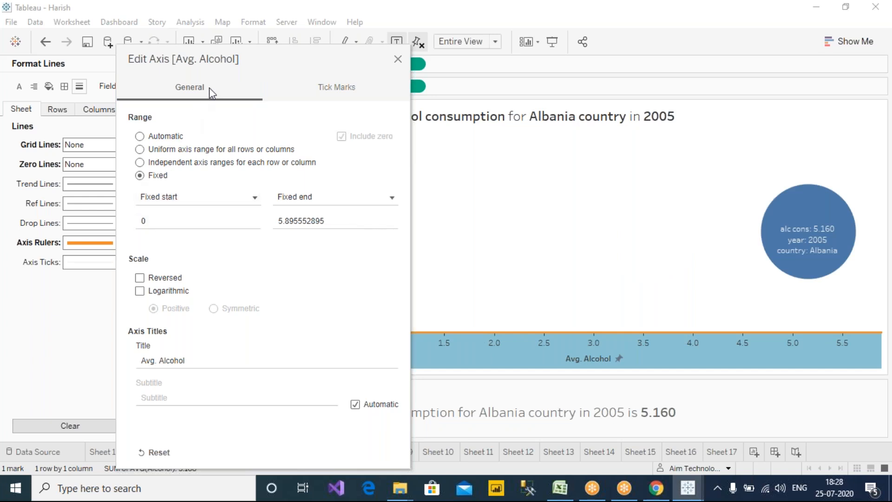
# Set the Avg. Alcohol axis to a fixed range from 4 to 6 and reverse its scale.
pyautogui.moveTo(222, 56); pyautogui.dragTo(111, 16)
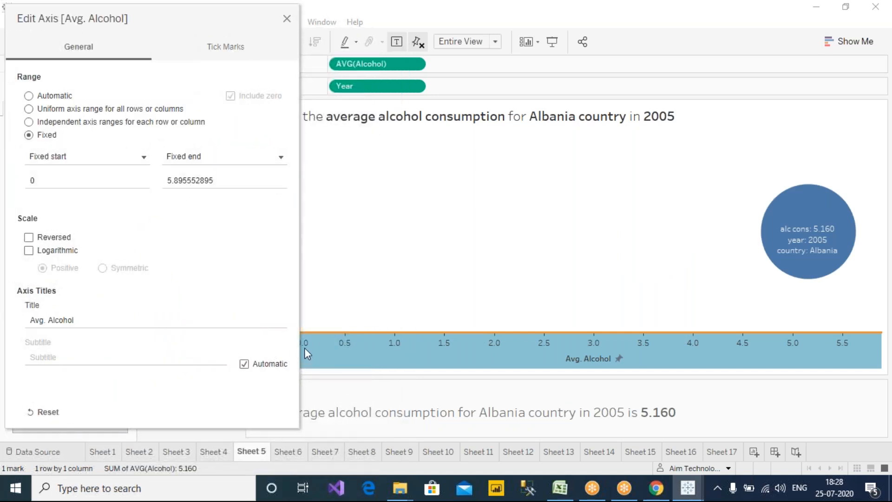
pyautogui.click(82, 181)
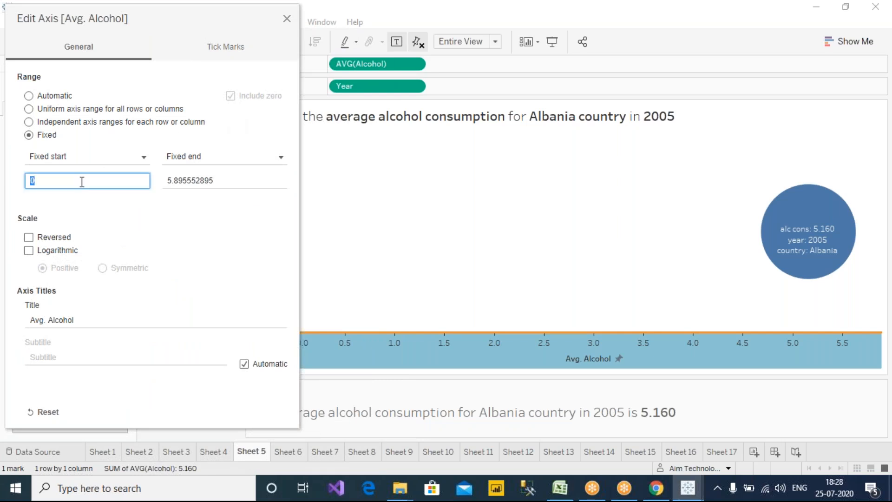
pyautogui.click(223, 177)
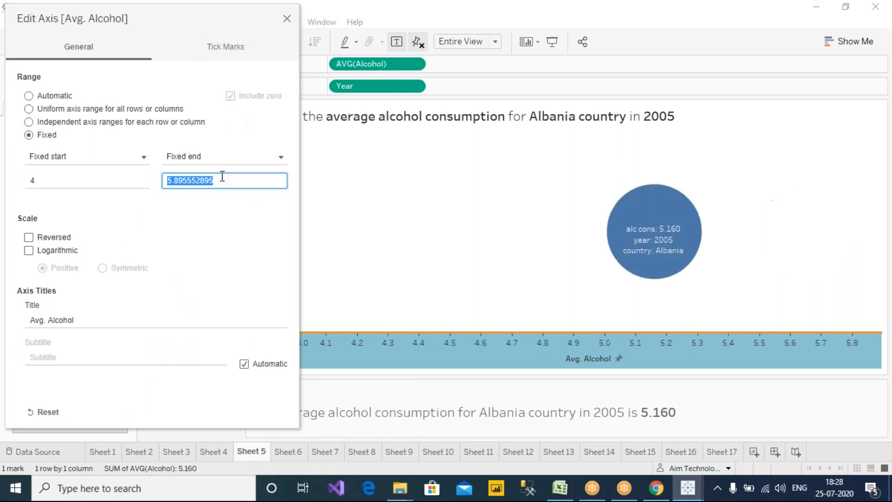
pyautogui.write('6')
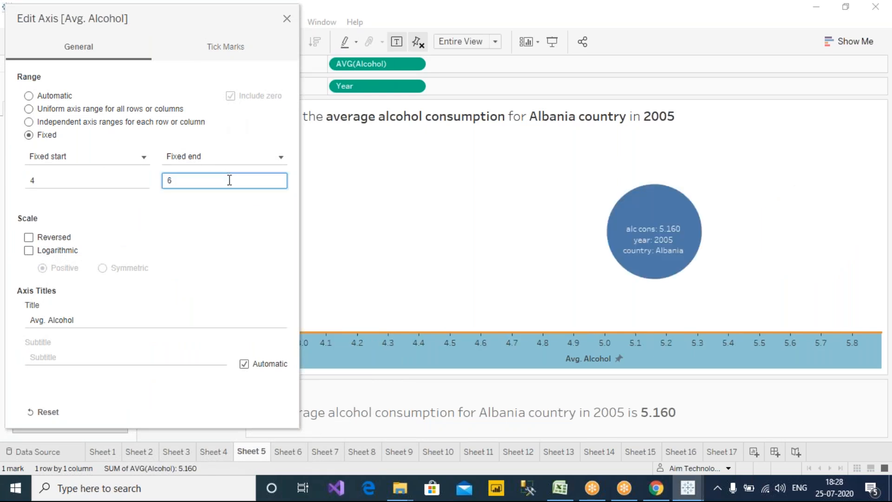
pyautogui.click(242, 240)
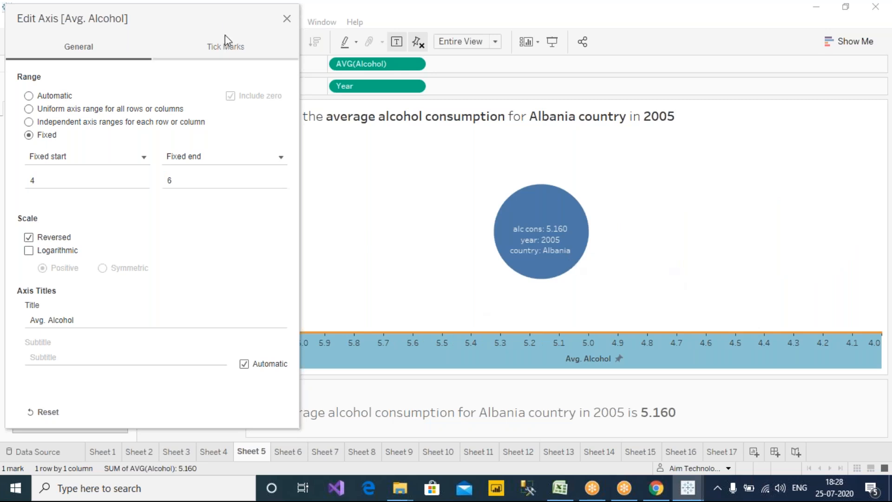
pyautogui.click(286, 19)
pyautogui.moveTo(569, 276)
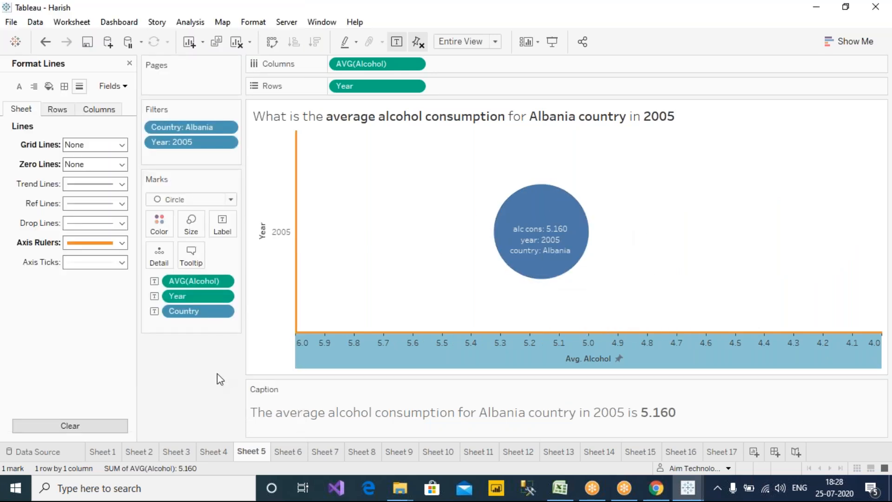
pyautogui.click(185, 379)
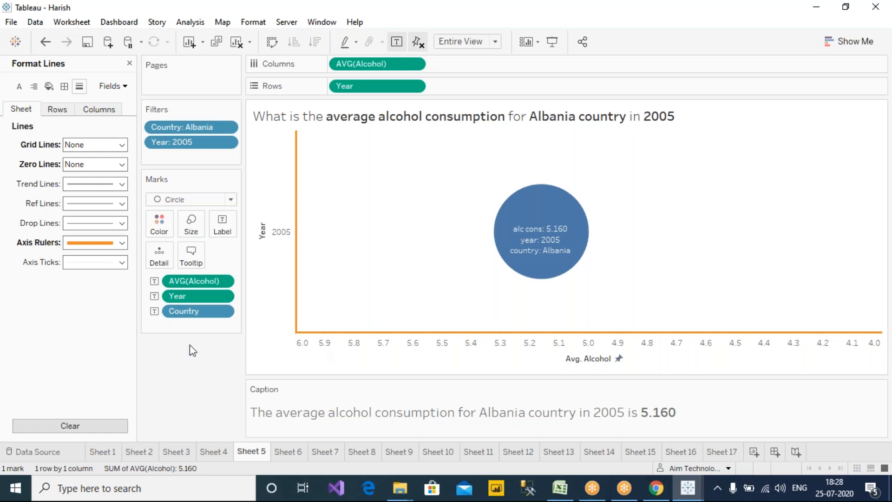
# Turn off the reversed scale in the Avg. Alcohol axis settings and close them.
pyautogui.rightClick(444, 350)
pyautogui.click(503, 358)
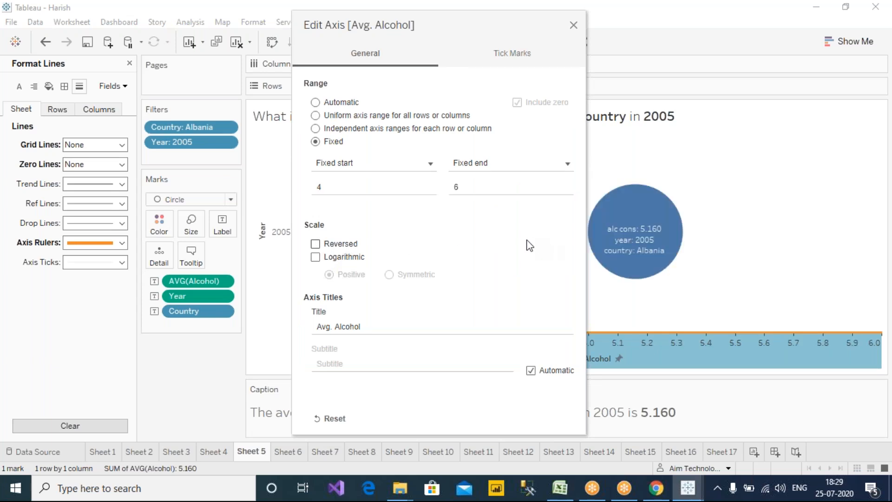
pyautogui.press('space')
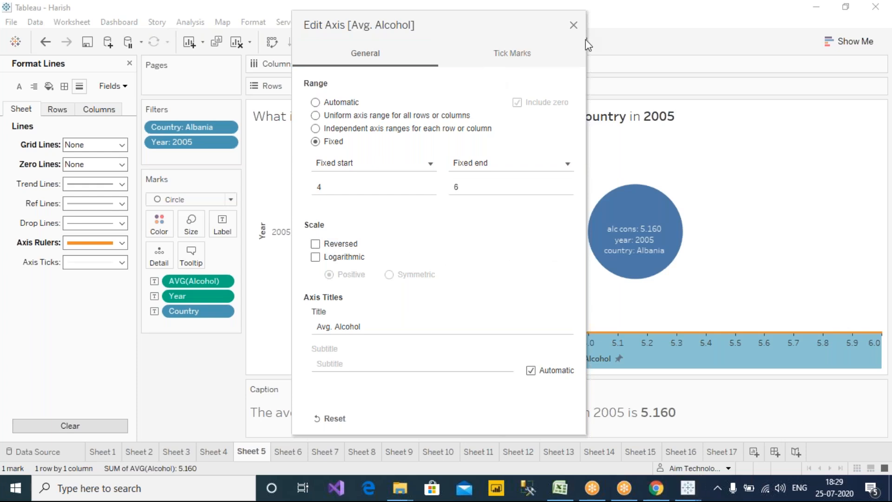
pyautogui.moveTo(360, 235)
pyautogui.mouseDown()
pyautogui.moveTo(303, 239)
pyautogui.moveTo(363, 245)
pyautogui.moveTo(346, 232)
pyautogui.mouseUp()
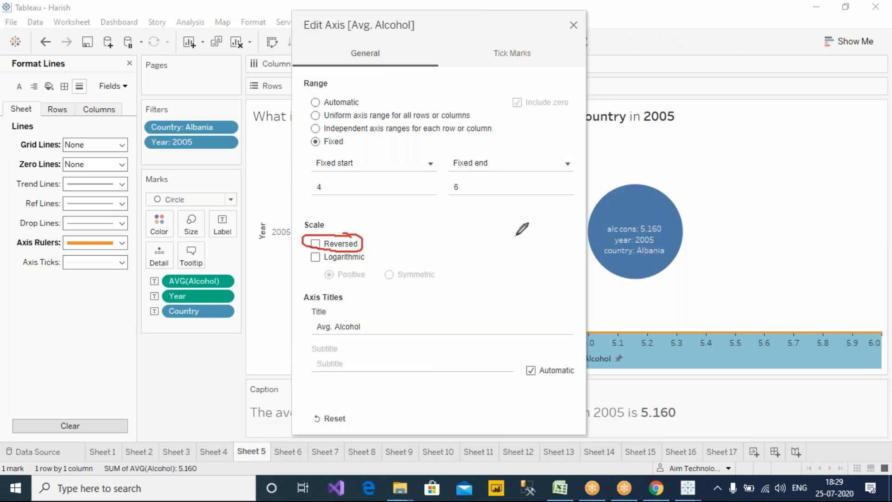
pyautogui.click(315, 244)
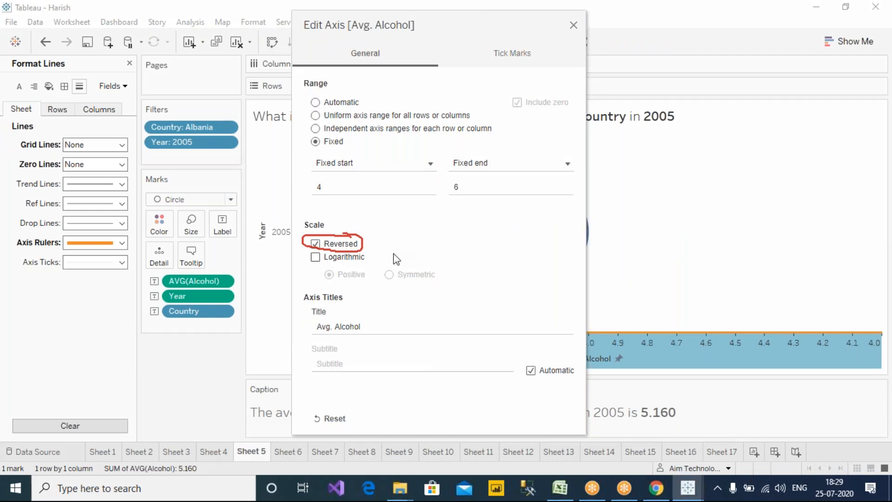
pyautogui.press('space')
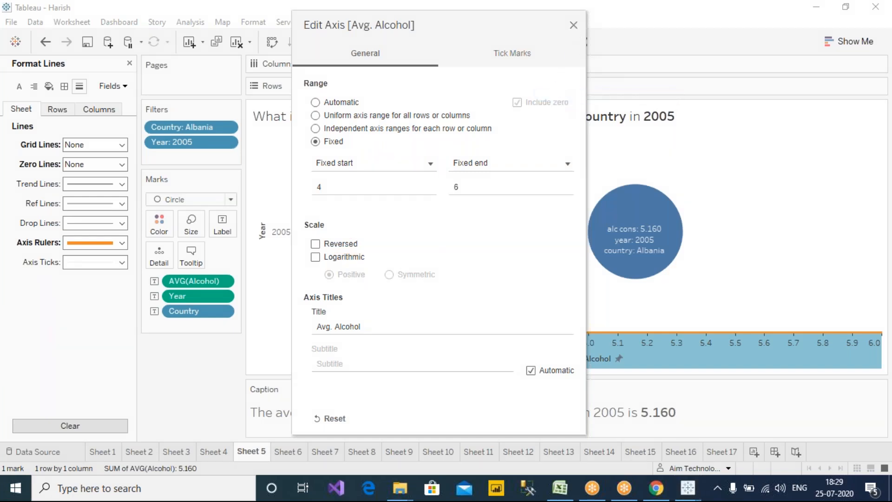
pyautogui.click(574, 25)
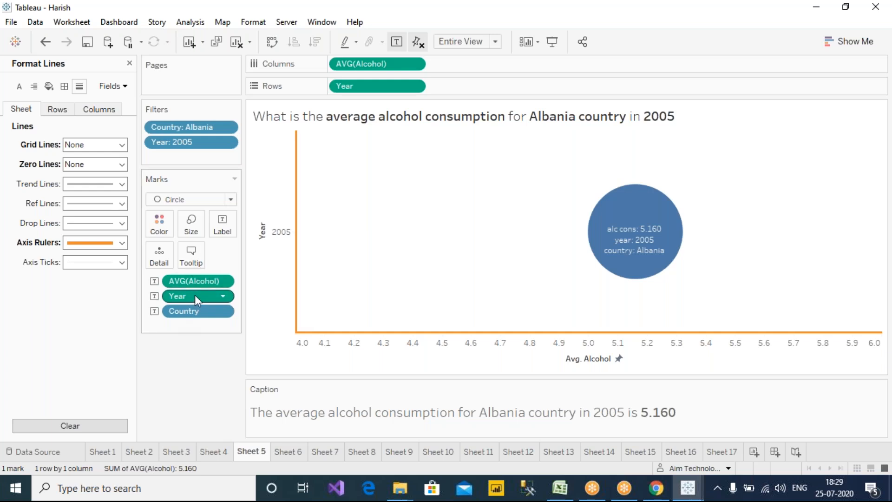
pyautogui.click(575, 9)
pyautogui.click(578, 37)
pyautogui.moveTo(437, 60)
pyautogui.mouseDown()
pyautogui.moveTo(445, 55)
pyautogui.moveTo(451, 74)
pyautogui.moveTo(439, 93)
pyautogui.mouseUp()
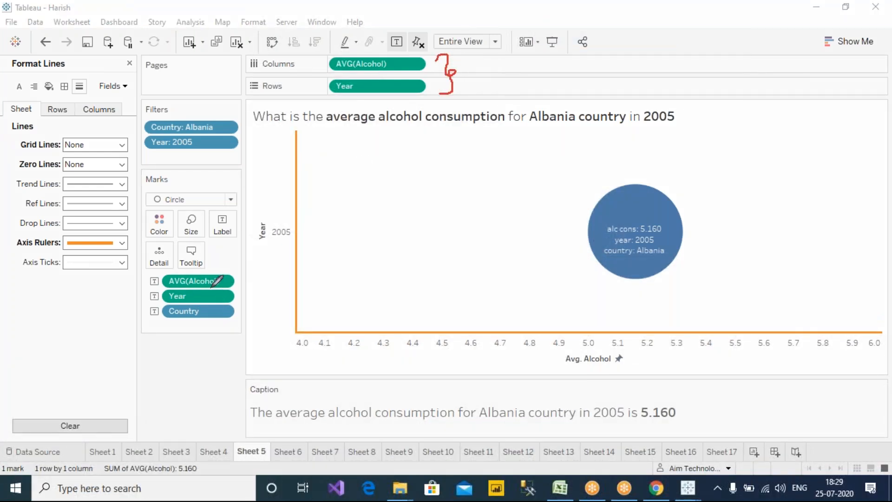
pyautogui.moveTo(248, 274)
pyautogui.mouseDown()
pyautogui.moveTo(151, 259)
pyautogui.moveTo(229, 339)
pyautogui.moveTo(233, 269)
pyautogui.moveTo(278, 244)
pyautogui.moveTo(233, 199)
pyautogui.moveTo(223, 207)
pyautogui.moveTo(240, 205)
pyautogui.moveTo(241, 214)
pyautogui.mouseUp()
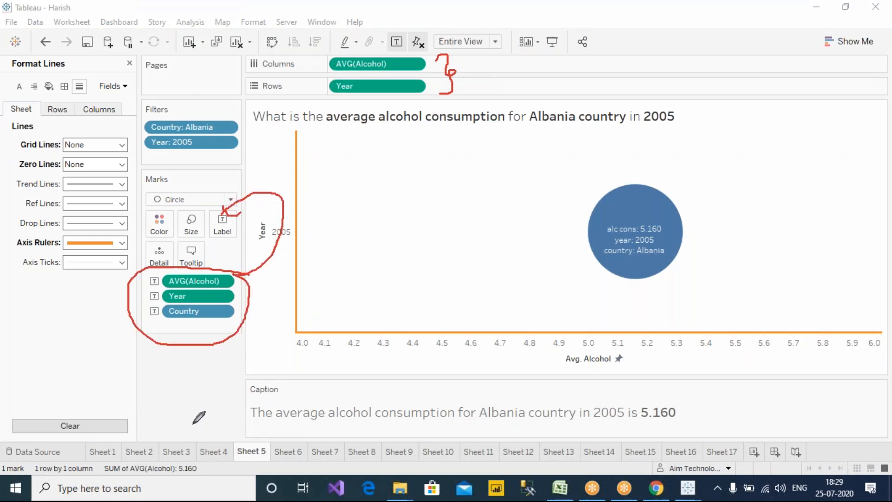
pyautogui.moveTo(190, 182)
pyautogui.mouseDown()
pyautogui.moveTo(140, 205)
pyautogui.moveTo(183, 208)
pyautogui.moveTo(186, 182)
pyautogui.mouseUp()
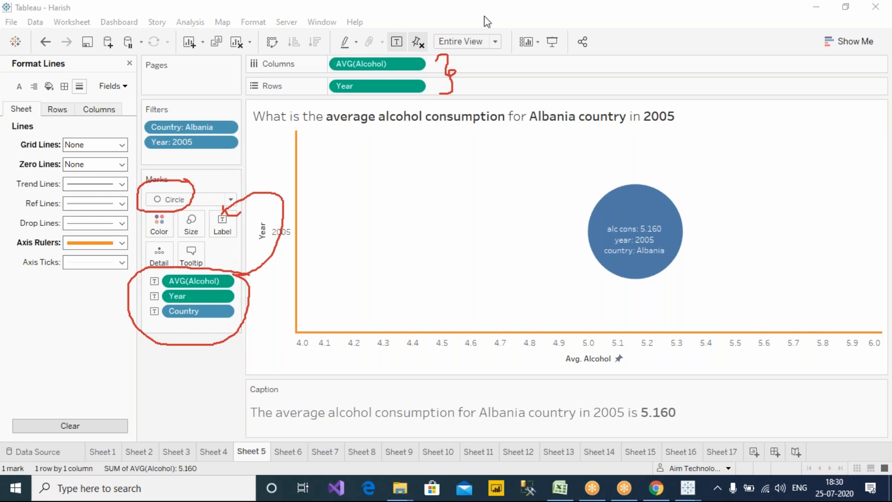
pyautogui.click(598, 98)
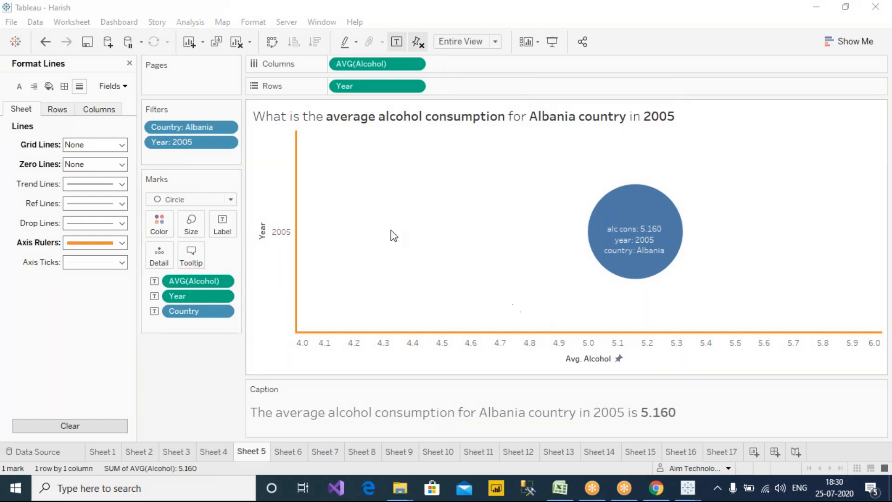
# Switch to the workbook with the 2010 total infant deaths bar chart and open its Sheet 5.
pyautogui.moveTo(687, 487)
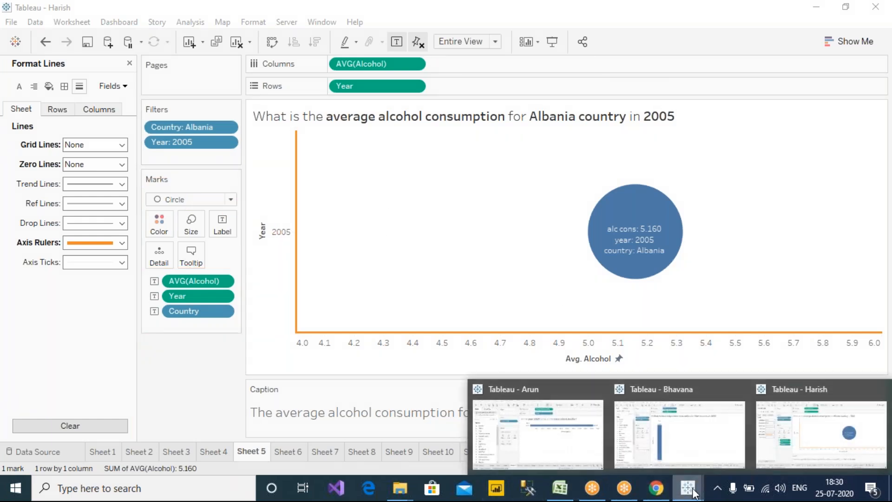
pyautogui.click(515, 426)
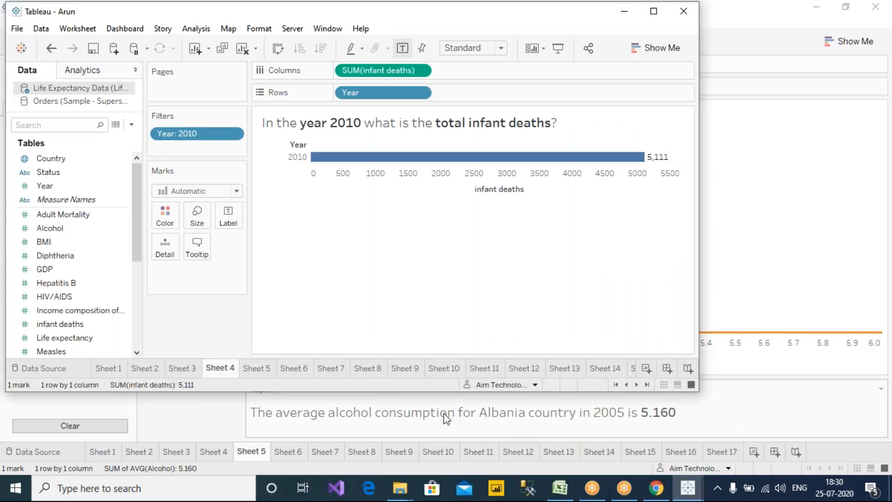
pyautogui.click(257, 370)
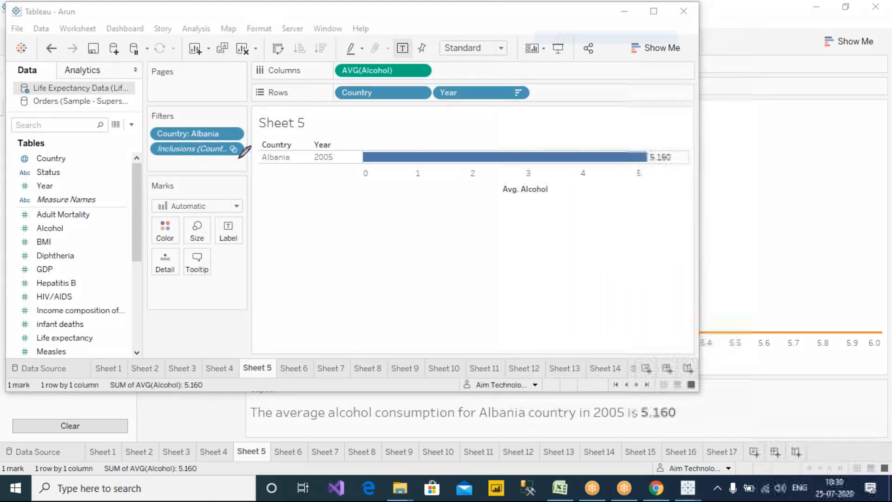
pyautogui.moveTo(249, 142)
pyautogui.mouseDown()
pyautogui.moveTo(147, 151)
pyautogui.moveTo(251, 158)
pyautogui.moveTo(261, 144)
pyautogui.moveTo(249, 139)
pyautogui.mouseUp()
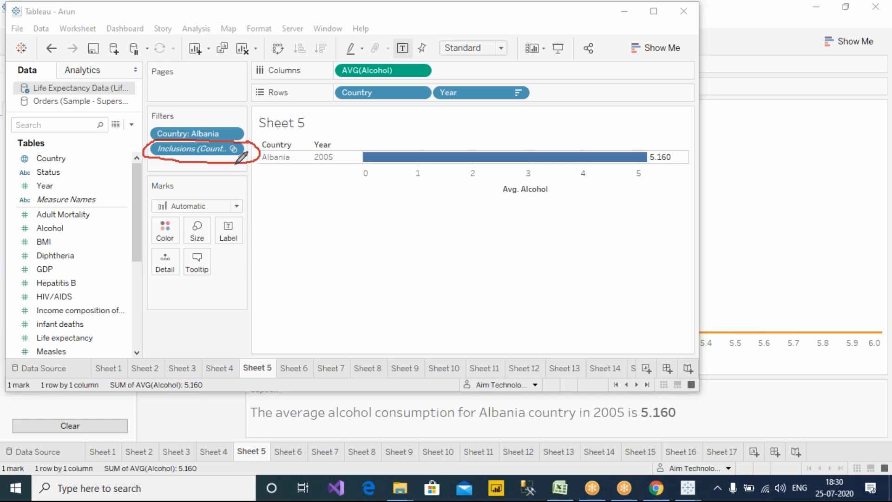
pyautogui.moveTo(238, 157); pyautogui.dragTo(315, 243)
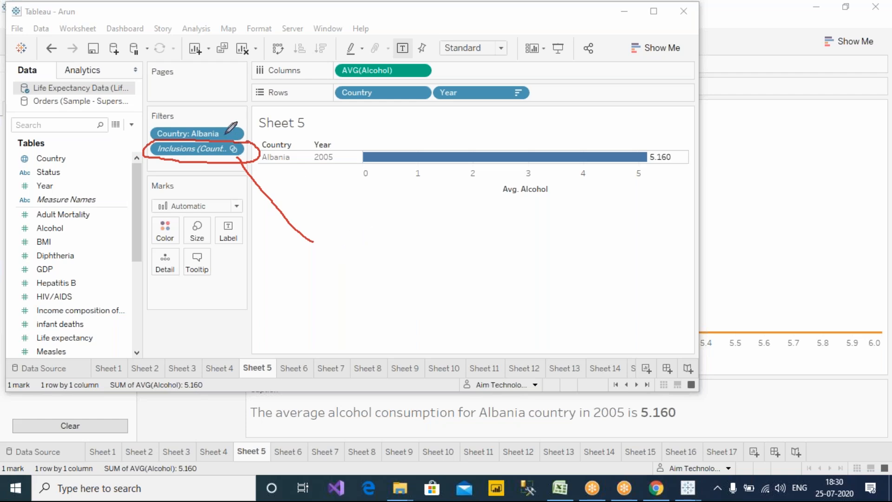
pyautogui.moveTo(372, 224)
pyautogui.mouseDown()
pyautogui.moveTo(398, 222)
pyautogui.moveTo(373, 224)
pyautogui.moveTo(418, 273)
pyautogui.moveTo(409, 237)
pyautogui.mouseUp()
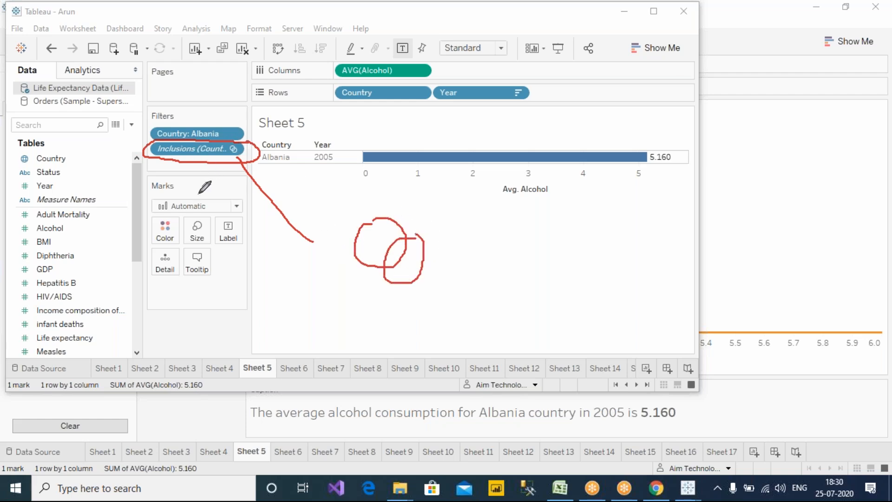
pyautogui.moveTo(496, 251)
pyautogui.mouseDown()
pyautogui.moveTo(509, 227)
pyautogui.moveTo(511, 252)
pyautogui.mouseUp()
pyautogui.moveTo(496, 240)
pyautogui.mouseDown()
pyautogui.moveTo(514, 238)
pyautogui.moveTo(532, 257)
pyautogui.mouseUp()
pyautogui.moveTo(538, 223)
pyautogui.mouseDown()
pyautogui.moveTo(539, 265)
pyautogui.moveTo(551, 238)
pyautogui.mouseUp()
pyautogui.moveTo(552, 243)
pyautogui.mouseDown()
pyautogui.moveTo(553, 265)
pyautogui.moveTo(564, 254)
pyautogui.moveTo(607, 253)
pyautogui.moveTo(577, 292)
pyautogui.mouseUp()
pyautogui.click(552, 242)
pyautogui.click(579, 256)
pyautogui.moveTo(519, 293); pyautogui.dragTo(592, 292)
pyautogui.moveTo(523, 312); pyautogui.dragTo(583, 312)
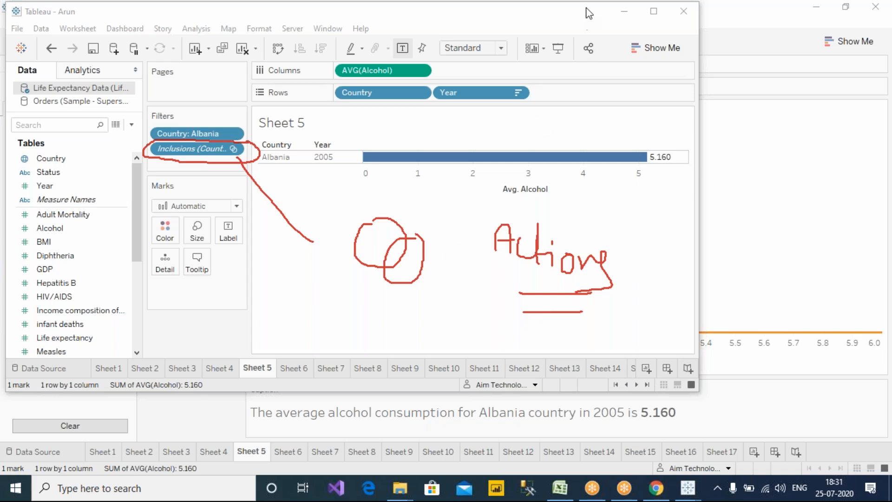
pyautogui.press('Escape')
pyautogui.moveTo(542, 159)
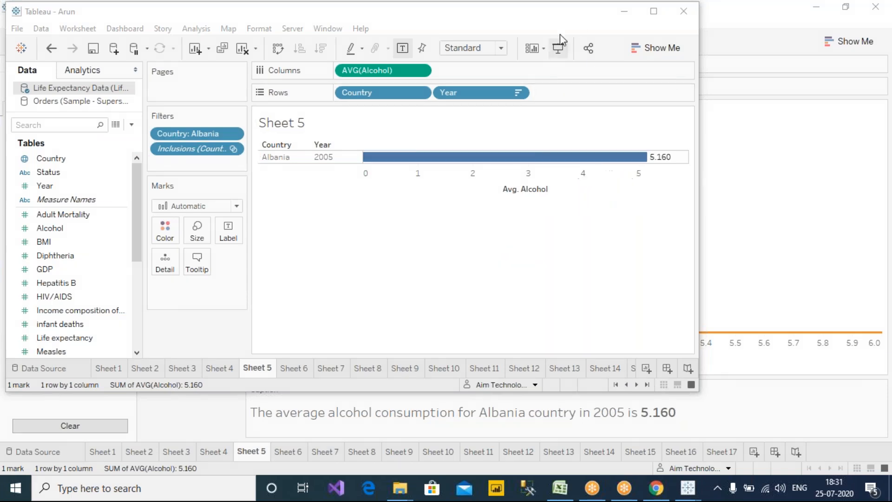
# Replace the Inclusions filter on Sheet 5 with a visible Year filter that keeps only 2005.
pyautogui.click(143, 166)
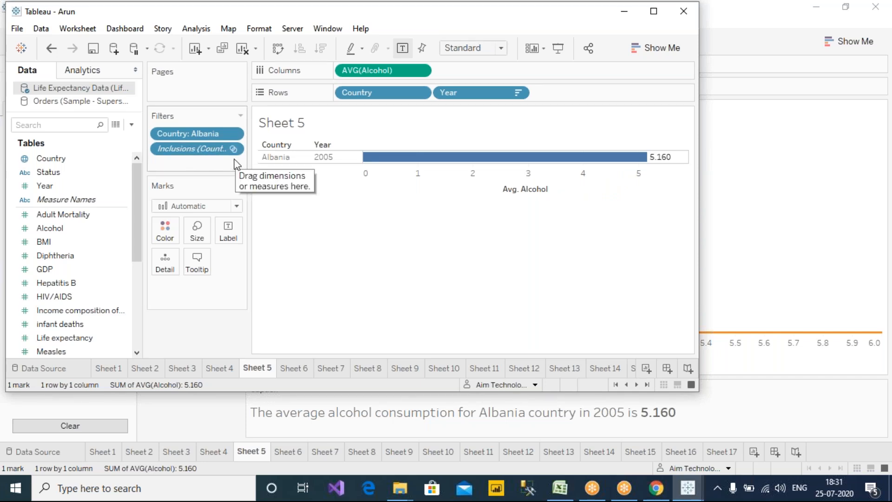
pyautogui.moveTo(198, 149); pyautogui.dragTo(194, 330)
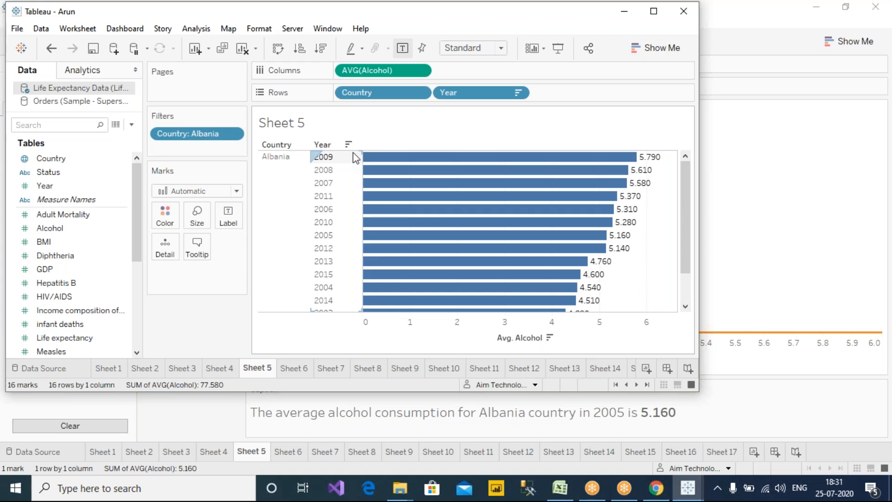
pyautogui.rightClick(465, 93)
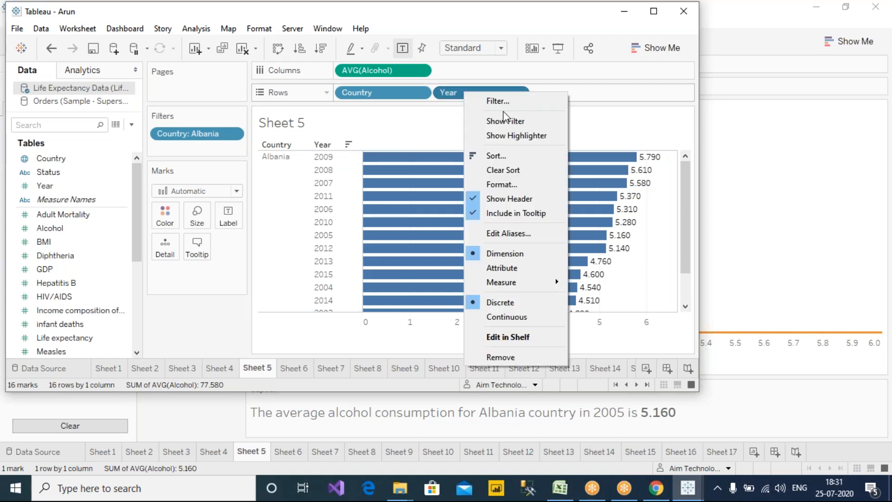
pyautogui.click(505, 121)
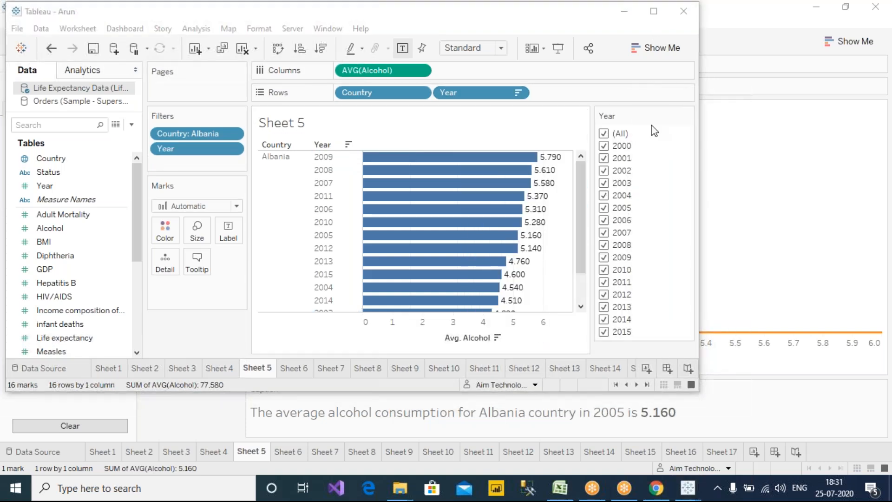
pyautogui.click(604, 134)
pyautogui.click(604, 208)
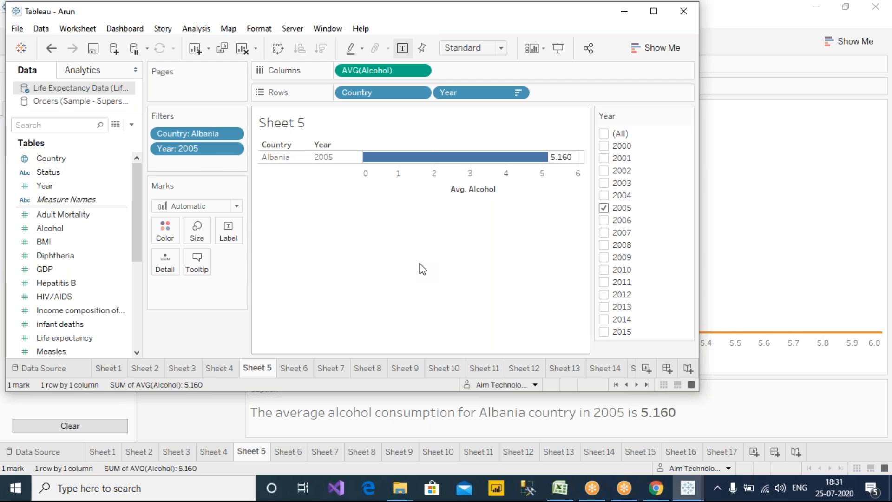
# Return to the workbook with the Albania circle chart and open Sheet 6 on alcohol consumption by country.
pyautogui.click(625, 15)
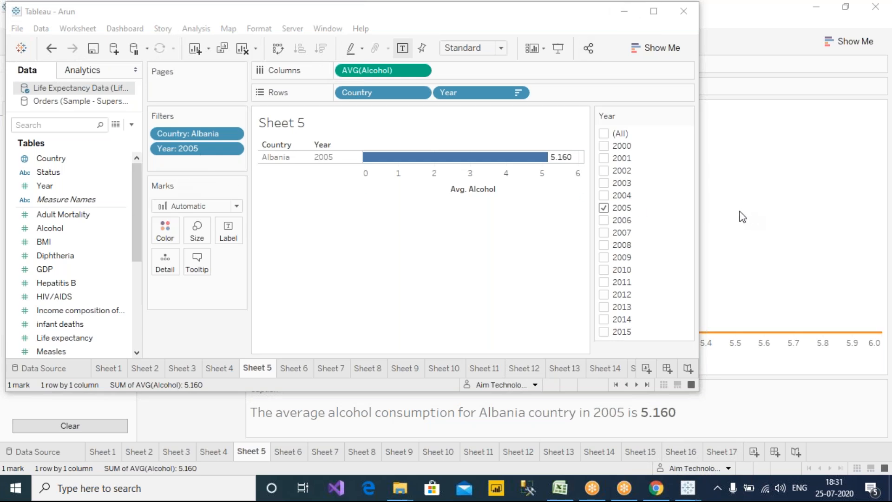
pyautogui.click(199, 325)
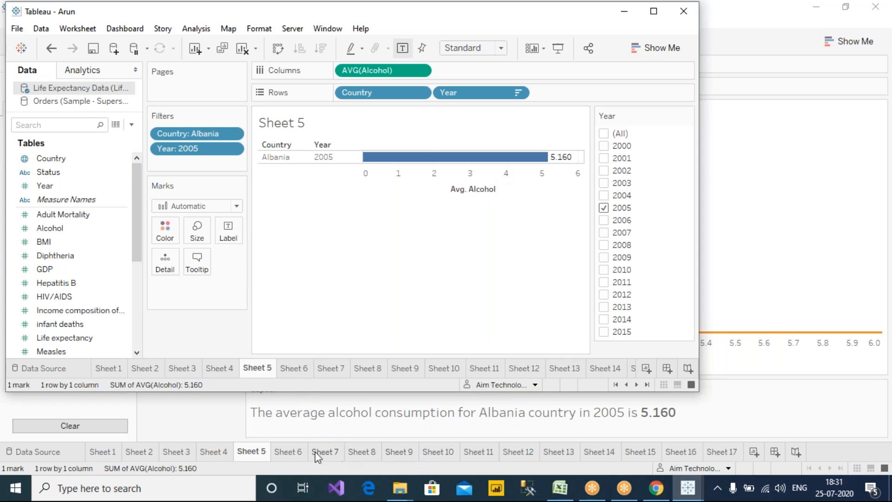
pyautogui.click(319, 438)
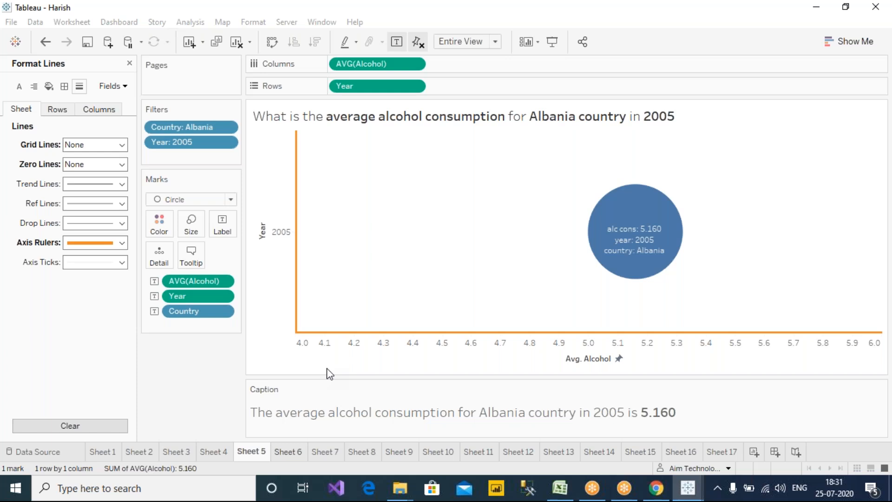
pyautogui.hotkey('ctrl', 'Tab')
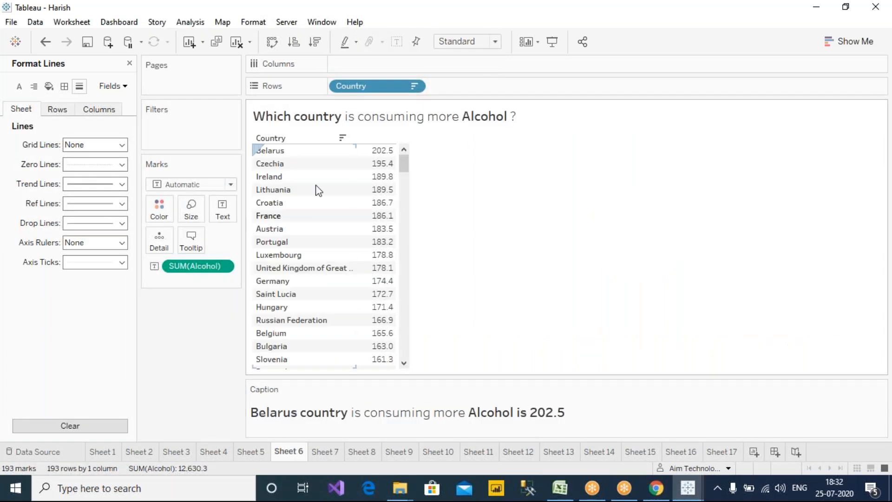
pyautogui.click(597, 10)
pyautogui.click(589, 40)
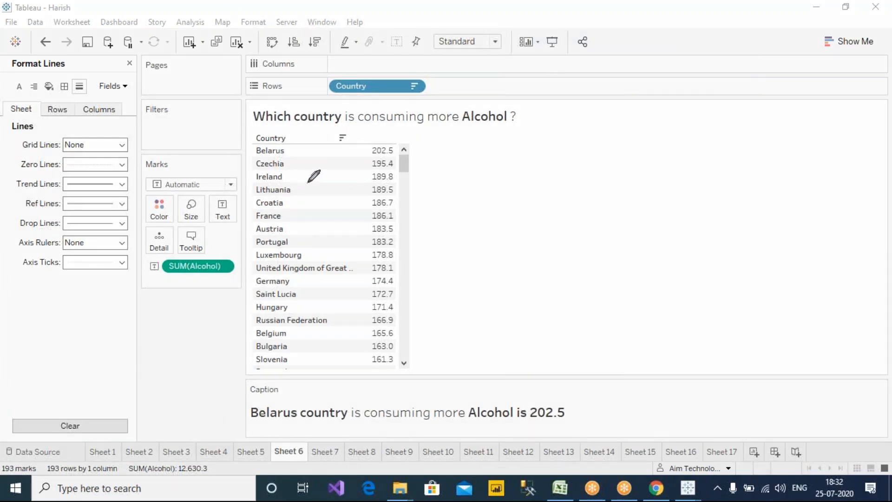
pyautogui.moveTo(409, 154); pyautogui.dragTo(487, 111)
pyautogui.rightClick(475, 360)
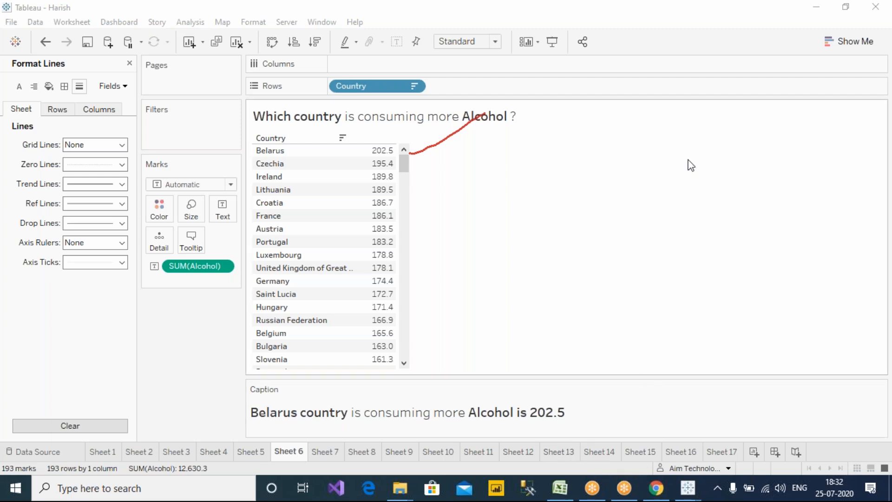
# Switch to the workbook with the 2005 Albania average alcohol bar chart and open its Sheet 6.
pyautogui.moveTo(688, 488)
pyautogui.click(787, 424)
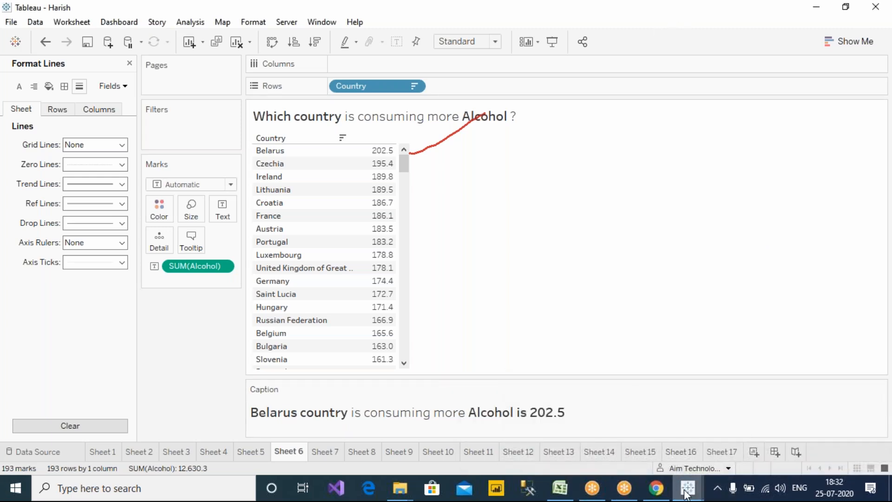
pyautogui.click(688, 456)
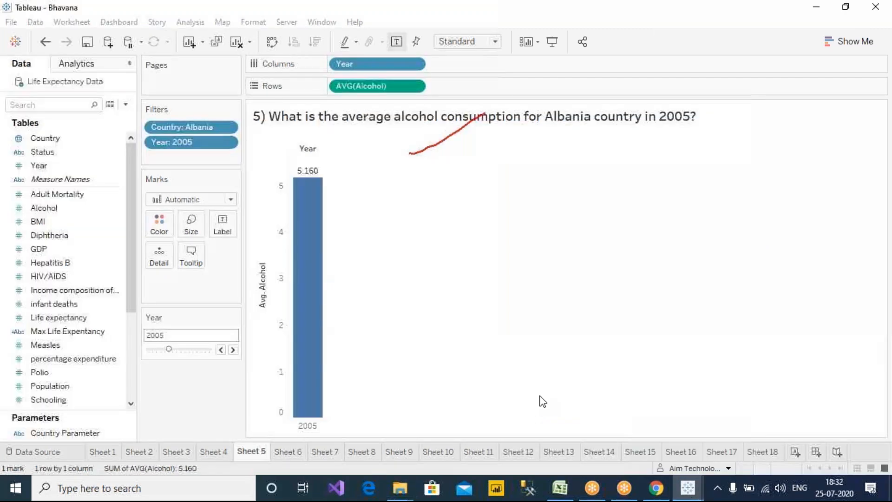
pyautogui.click(290, 451)
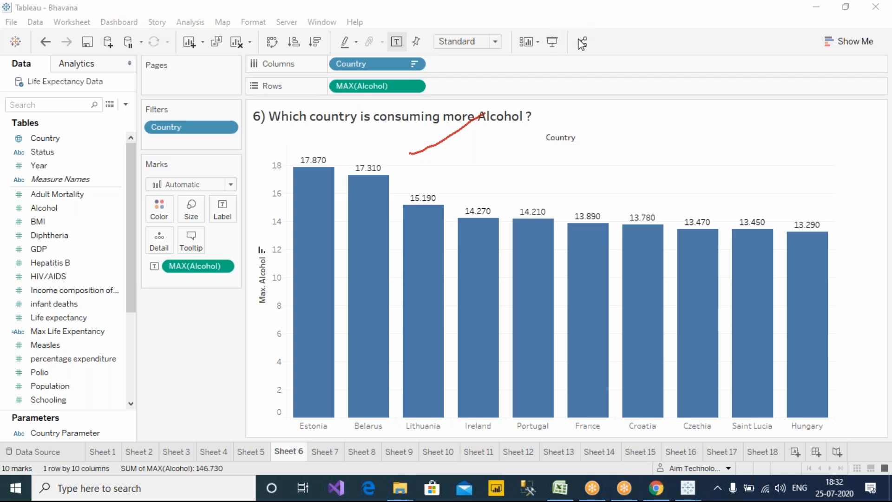
# Aggregate the Alcohol measure on rows as Sum, label the bars with it, and sort the countries in descending order.
pyautogui.moveTo(444, 87)
pyautogui.mouseDown()
pyautogui.moveTo(525, 78)
pyautogui.moveTo(566, 88)
pyautogui.moveTo(516, 52)
pyautogui.moveTo(590, 70)
pyautogui.moveTo(577, 54)
pyautogui.mouseUp()
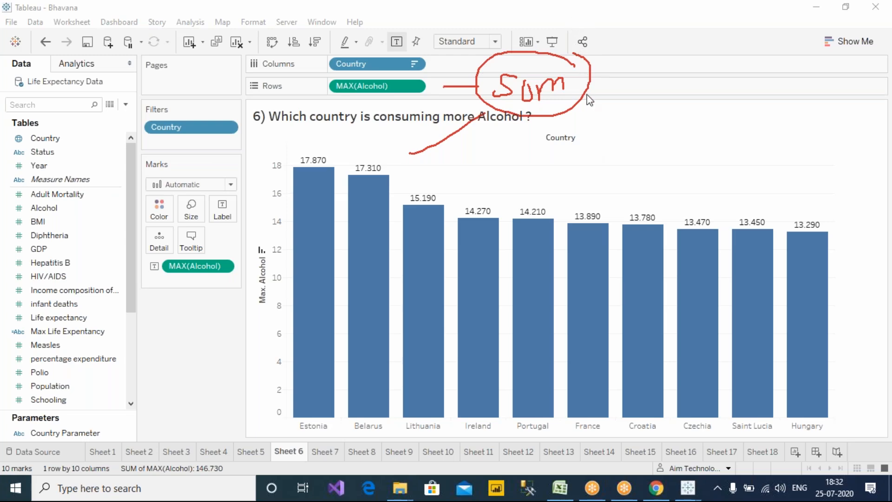
pyautogui.click(414, 86)
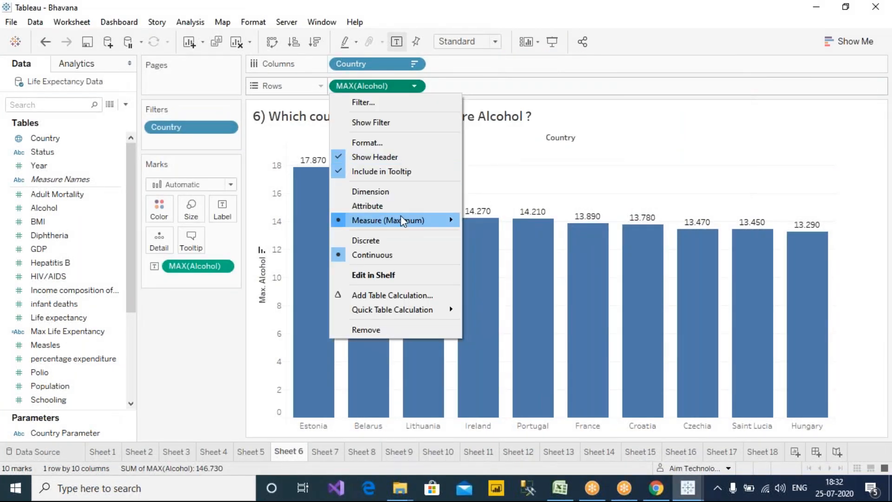
pyautogui.moveTo(401, 220)
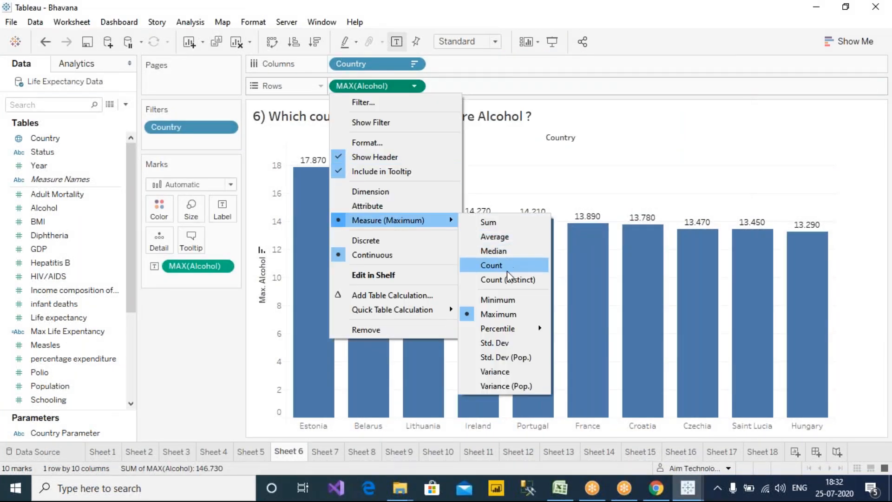
pyautogui.click(512, 225)
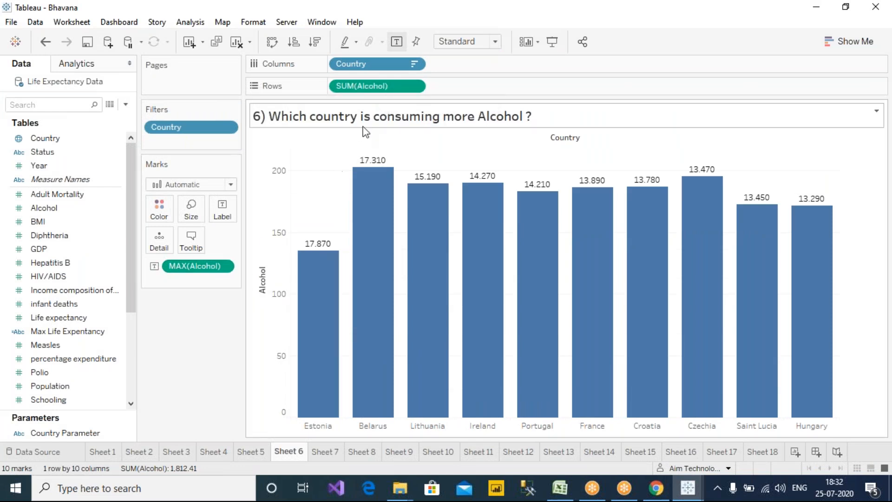
pyautogui.moveTo(364, 91); pyautogui.dragTo(275, 351)
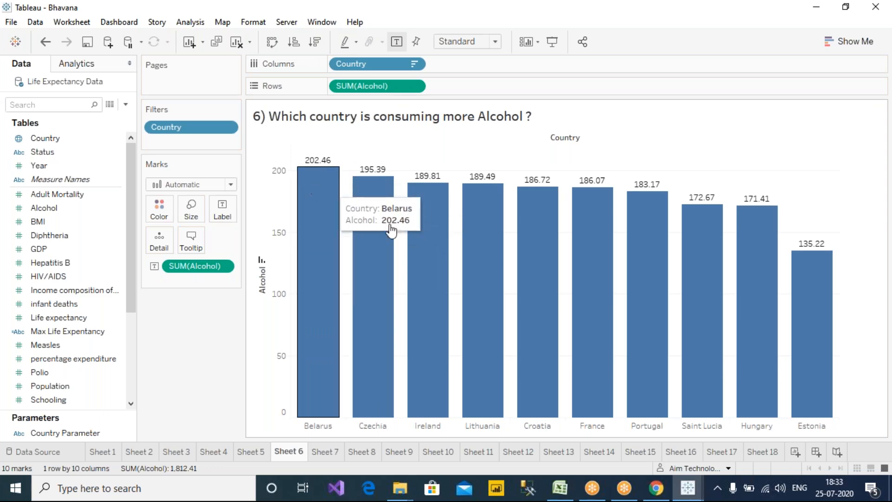
# In the workbook with the horizontal bar chart, open Sheet 6 and change the Alcohol measure on columns to Sum.
pyautogui.moveTo(688, 488)
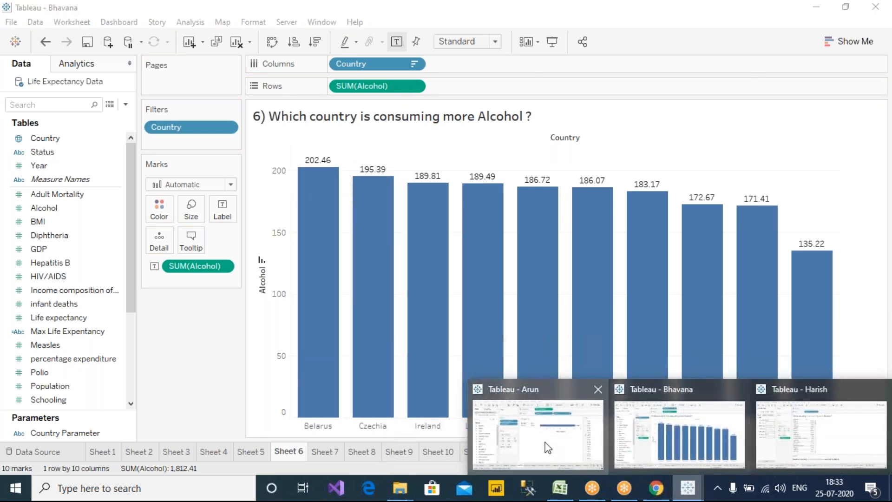
pyautogui.click(548, 447)
pyautogui.click(293, 368)
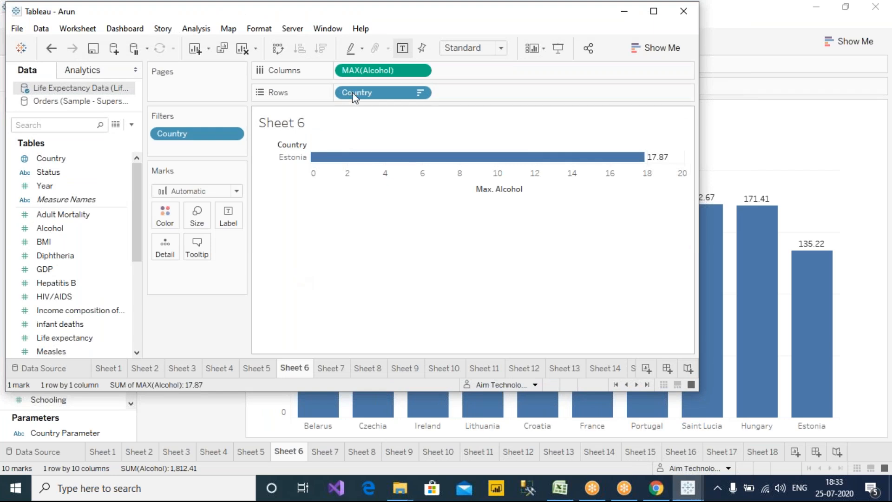
pyautogui.click(421, 71)
pyautogui.moveTo(403, 207)
pyautogui.click(495, 203)
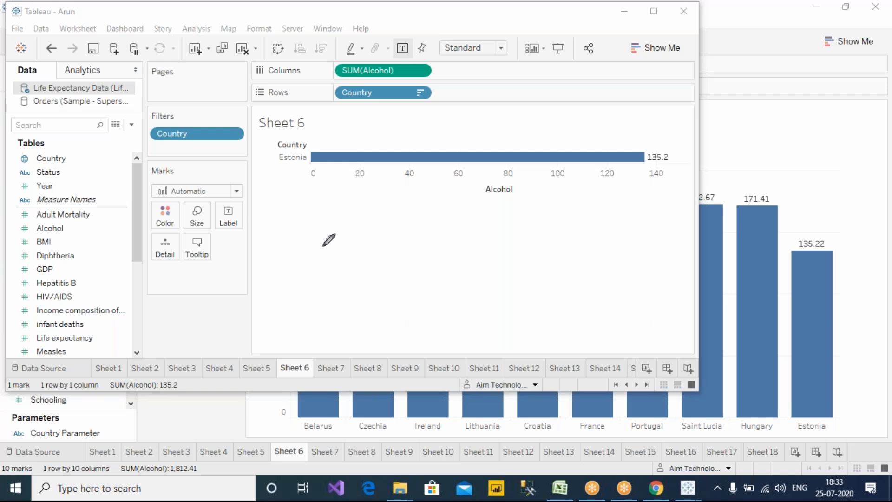
# Return to the workbook whose Sheet 6 compares alcohol consumption for several countries in vertical bars.
pyautogui.click(769, 158)
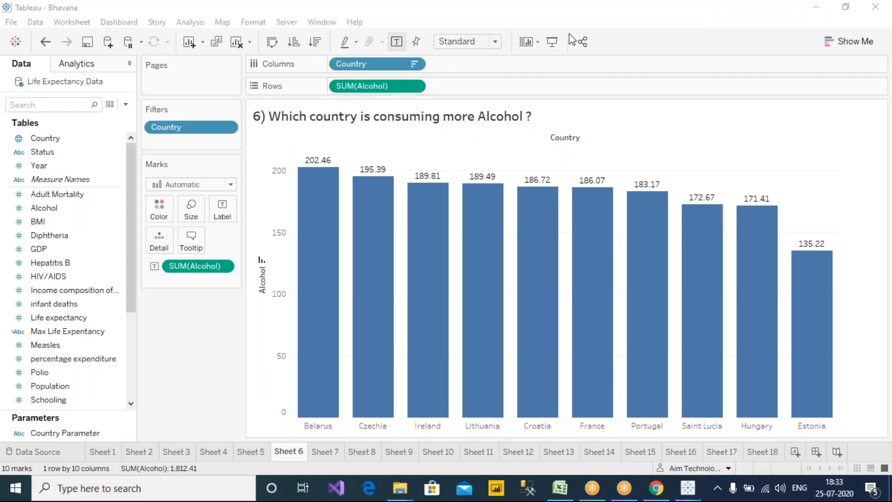
pyautogui.moveTo(733, 120)
pyautogui.mouseDown()
pyautogui.moveTo(777, 96)
pyautogui.moveTo(763, 112)
pyautogui.moveTo(773, 114)
pyautogui.mouseUp()
pyautogui.moveTo(726, 167)
pyautogui.mouseDown()
pyautogui.moveTo(732, 152)
pyautogui.moveTo(761, 152)
pyautogui.moveTo(758, 144)
pyautogui.moveTo(783, 165)
pyautogui.mouseUp()
pyautogui.moveTo(720, 129)
pyautogui.mouseDown()
pyautogui.moveTo(802, 128)
pyautogui.moveTo(800, 136)
pyautogui.mouseUp()
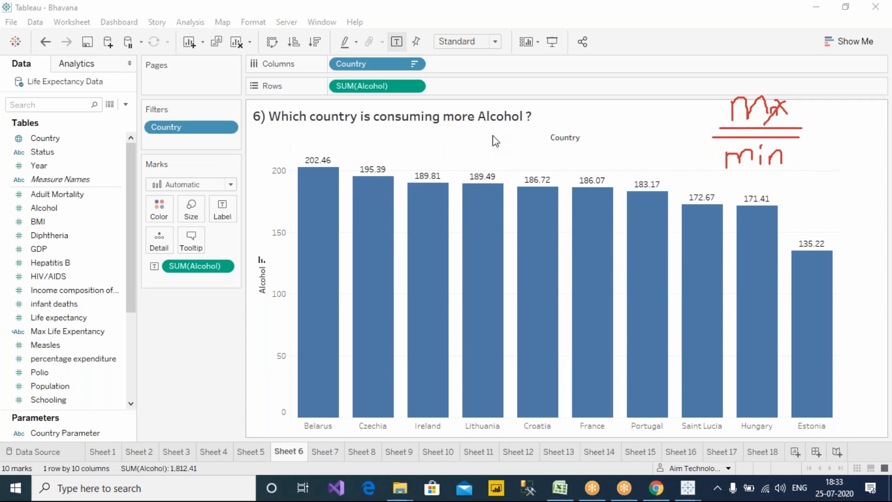
pyautogui.press('Escape')
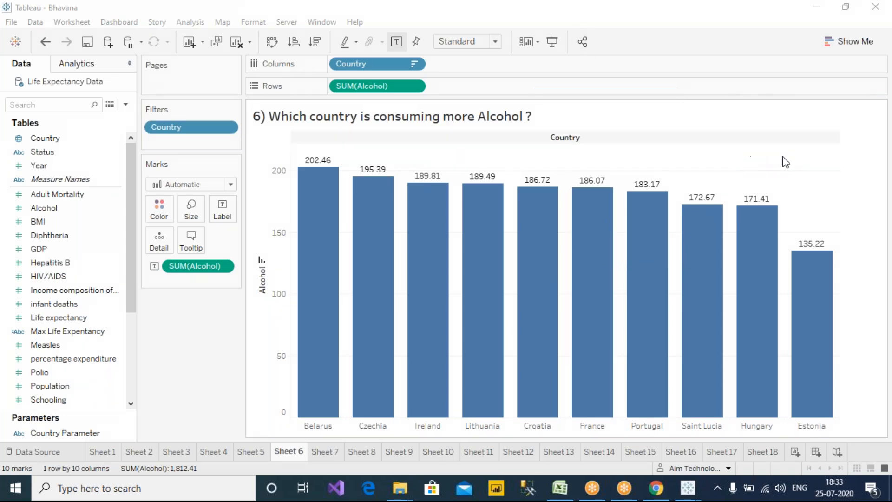
# Open the Sheet 7 map of alcohol consumption and search it for Belarus.
pyautogui.click(325, 453)
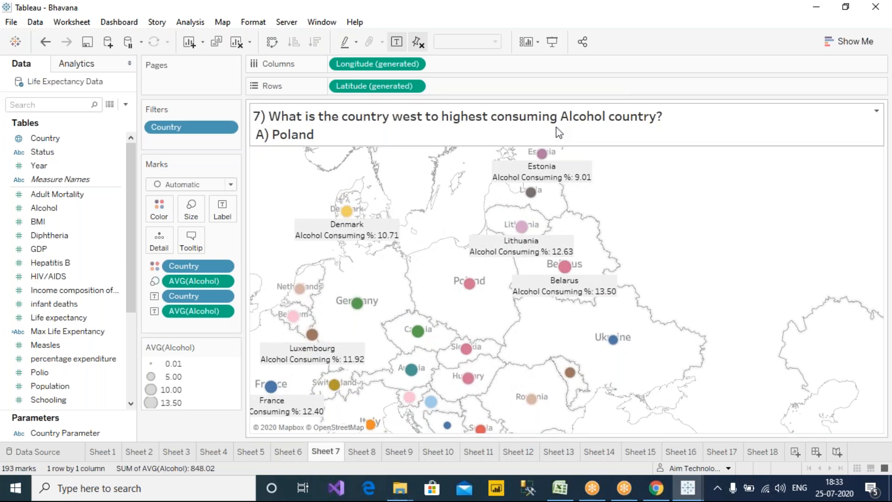
pyautogui.click(267, 163)
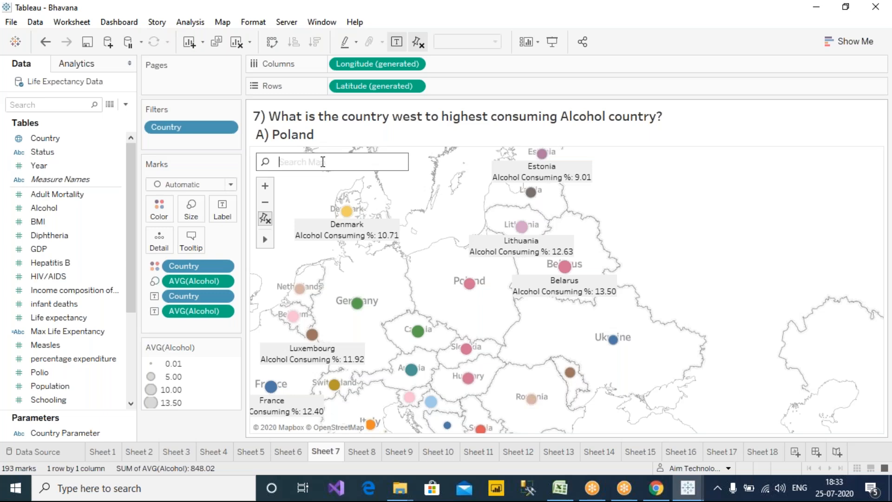
pyautogui.click(298, 453)
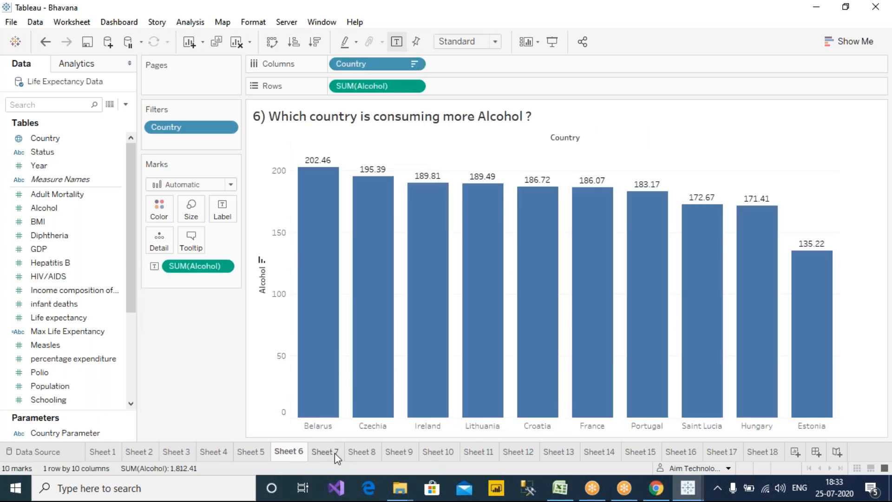
pyautogui.click(330, 451)
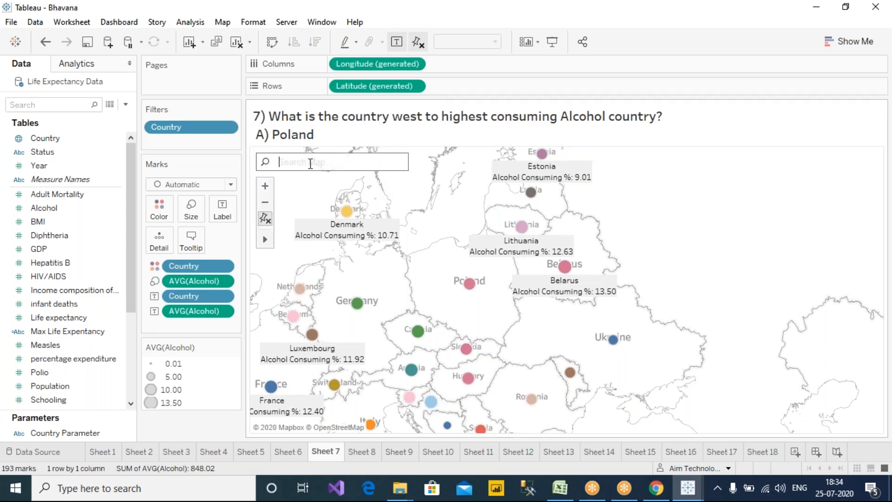
pyautogui.click(340, 167)
pyautogui.write('Belarus')
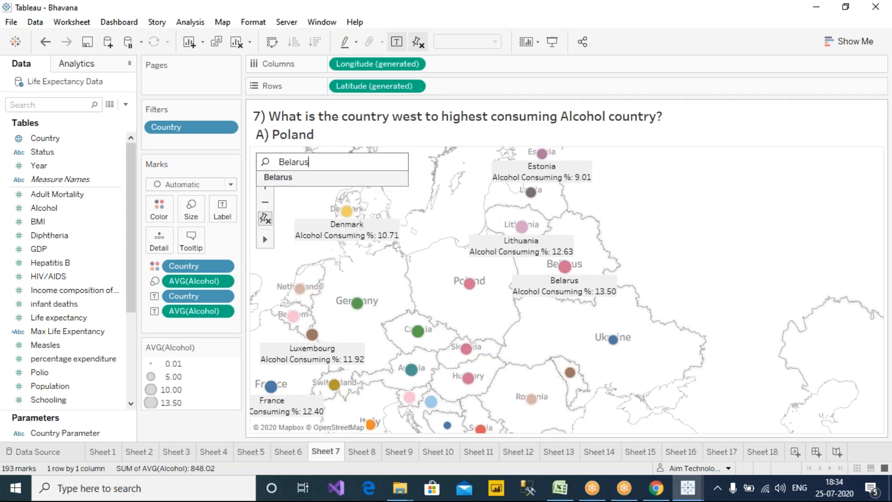
pyautogui.press('Return')
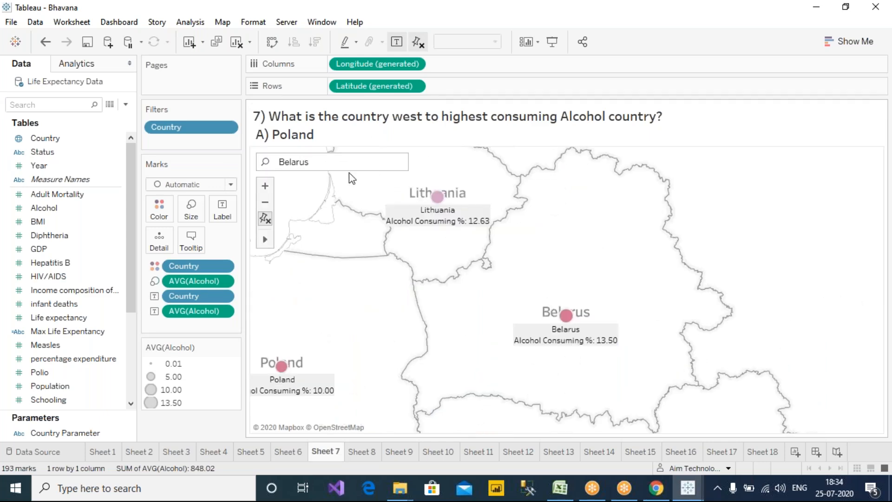
pyautogui.scroll(-1, 393, 268)
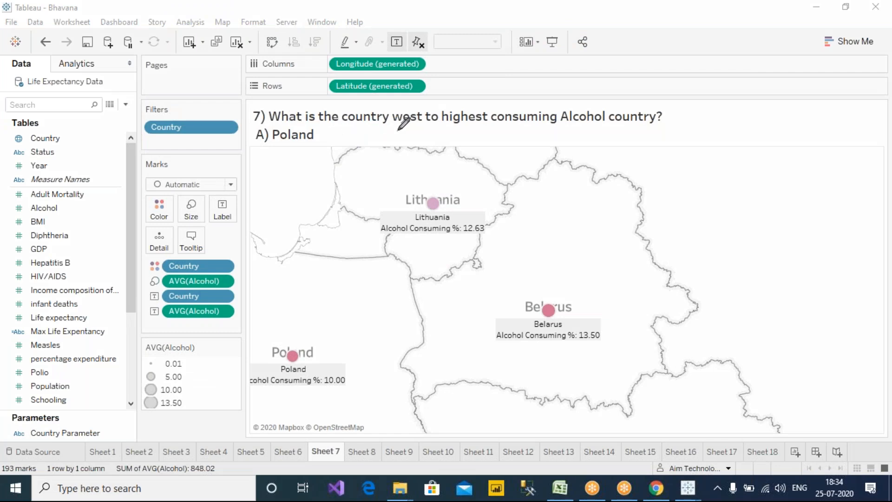
# Check the highest-consuming country on Sheet 6 and examine its location on the Sheet 7 map.
pyautogui.moveTo(442, 106); pyautogui.dragTo(448, 132)
pyautogui.moveTo(655, 104); pyautogui.dragTo(650, 130)
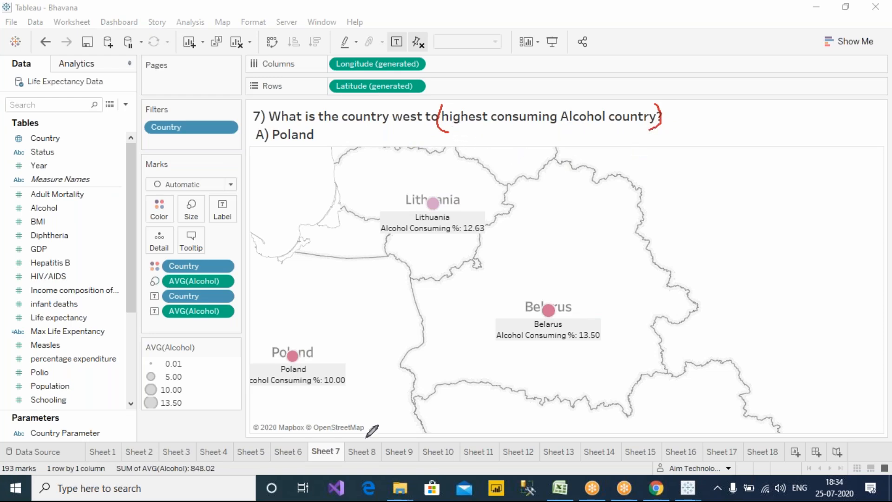
pyautogui.click(288, 452)
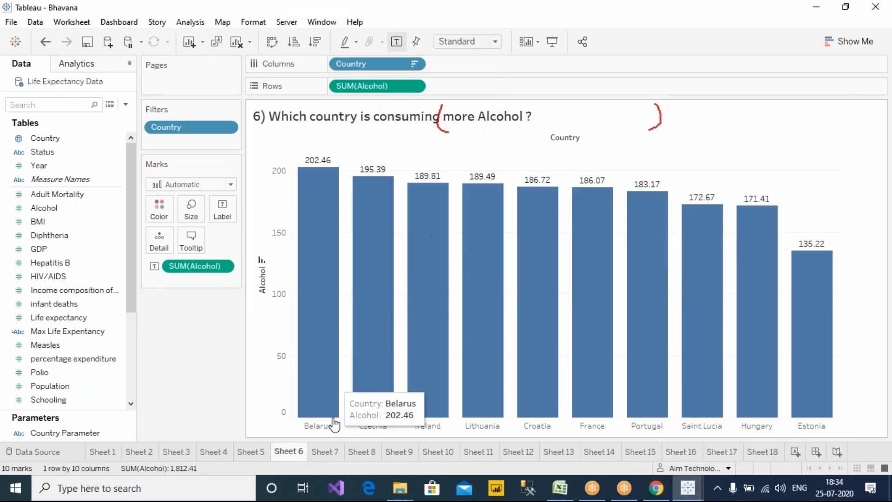
pyautogui.moveTo(319, 290)
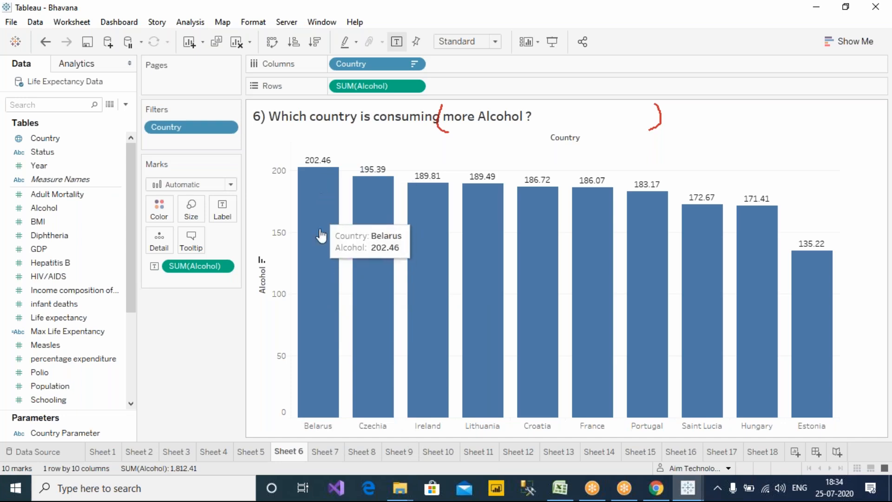
pyautogui.click(321, 452)
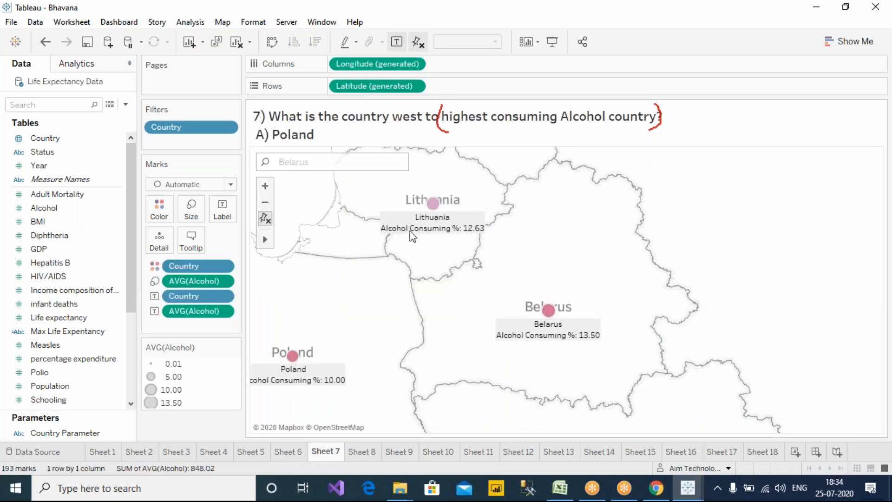
pyautogui.click(288, 159)
pyautogui.click(335, 163)
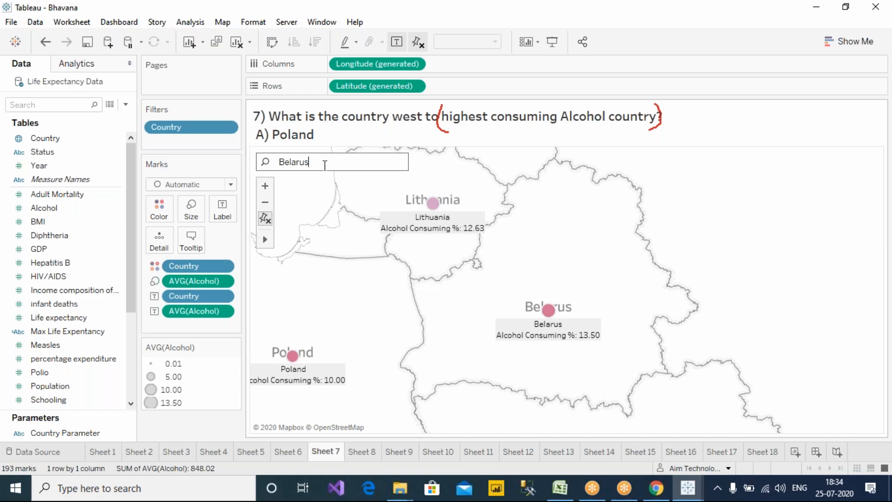
pyautogui.moveTo(560, 318)
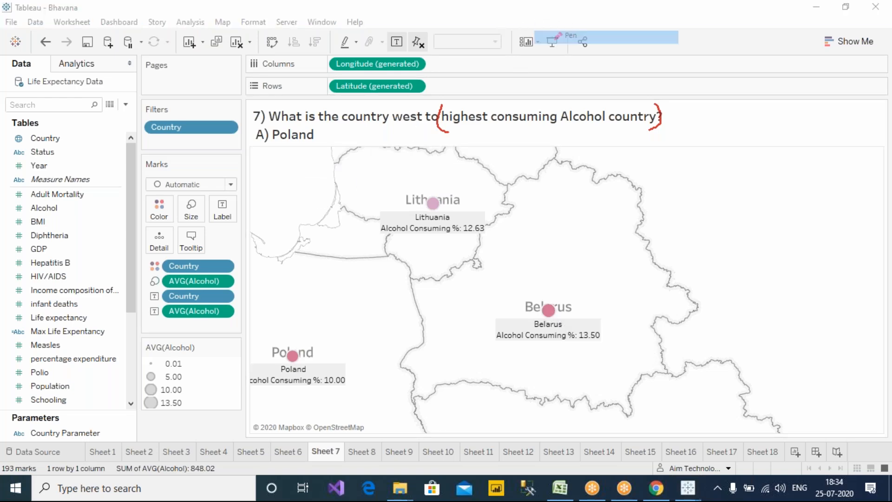
pyautogui.moveTo(684, 270); pyautogui.dragTo(845, 270)
pyautogui.moveTo(753, 190); pyautogui.dragTo(753, 400)
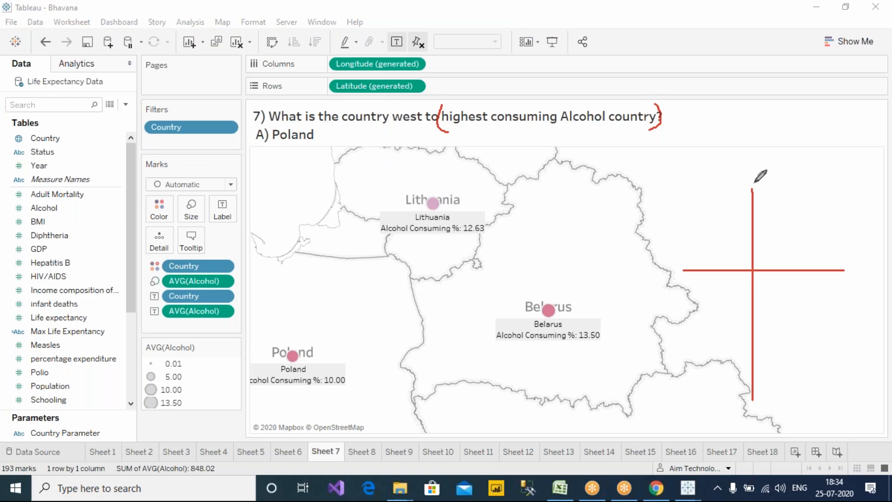
pyautogui.moveTo(753, 178); pyautogui.dragTo(765, 147)
pyautogui.moveTo(751, 418)
pyautogui.mouseDown()
pyautogui.moveTo(737, 430)
pyautogui.moveTo(705, 422)
pyautogui.mouseUp()
pyautogui.moveTo(649, 251); pyautogui.dragTo(663, 234)
pyautogui.moveTo(821, 238)
pyautogui.mouseDown()
pyautogui.moveTo(834, 262)
pyautogui.moveTo(839, 236)
pyautogui.mouseUp()
pyautogui.moveTo(532, 181); pyautogui.dragTo(519, 387)
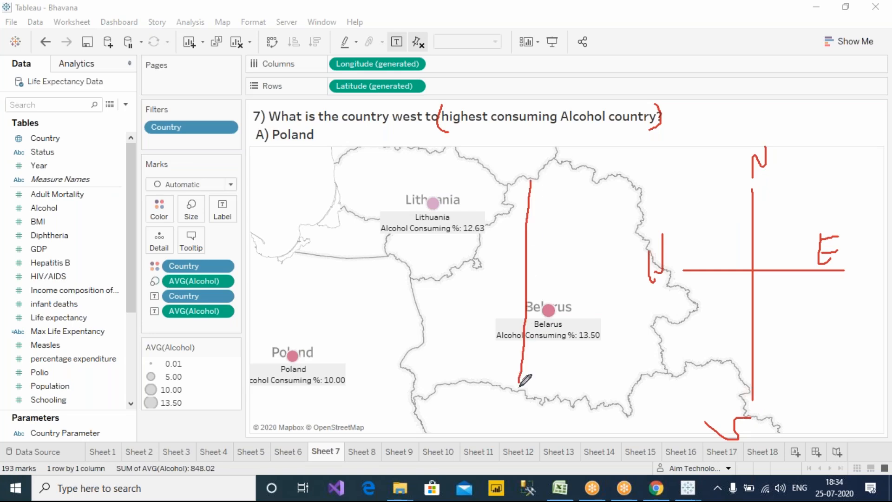
pyautogui.moveTo(477, 182)
pyautogui.mouseDown()
pyautogui.moveTo(305, 265)
pyautogui.moveTo(362, 398)
pyautogui.moveTo(488, 181)
pyautogui.moveTo(467, 174)
pyautogui.mouseUp()
pyautogui.moveTo(324, 347)
pyautogui.mouseDown()
pyautogui.moveTo(331, 356)
pyautogui.moveTo(385, 313)
pyautogui.mouseUp()
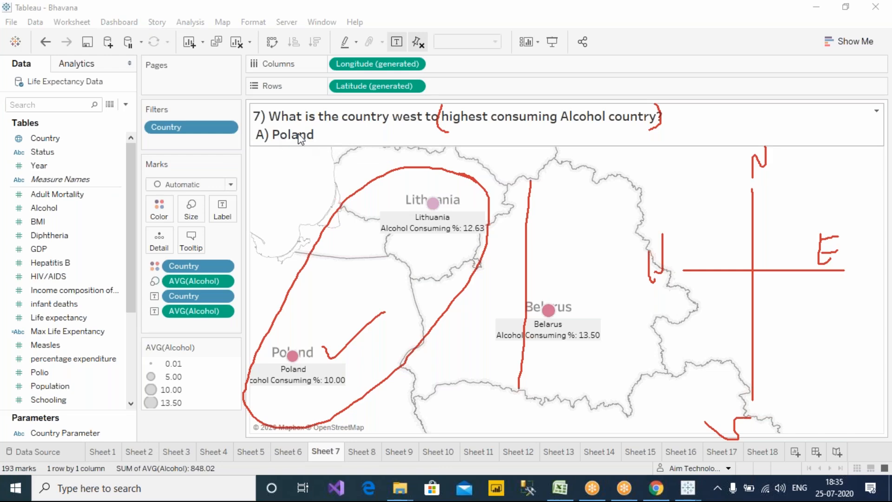
pyautogui.moveTo(309, 385)
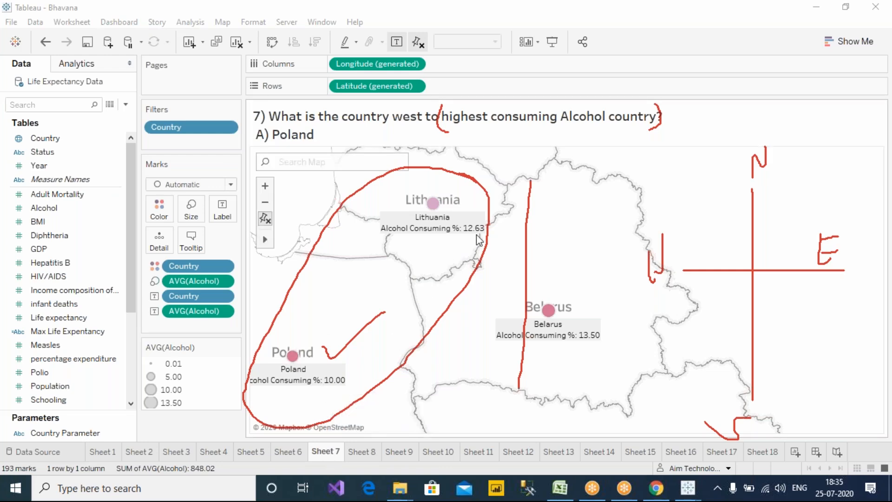
pyautogui.moveTo(481, 237)
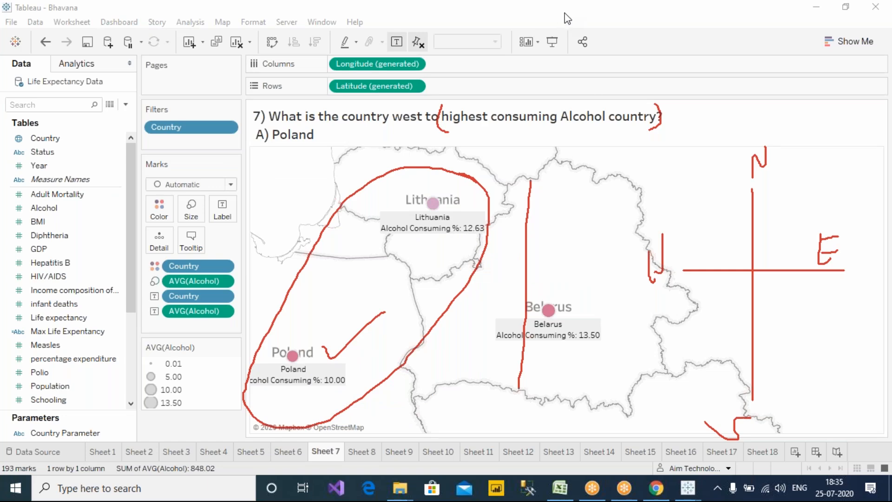
pyautogui.click(579, 95)
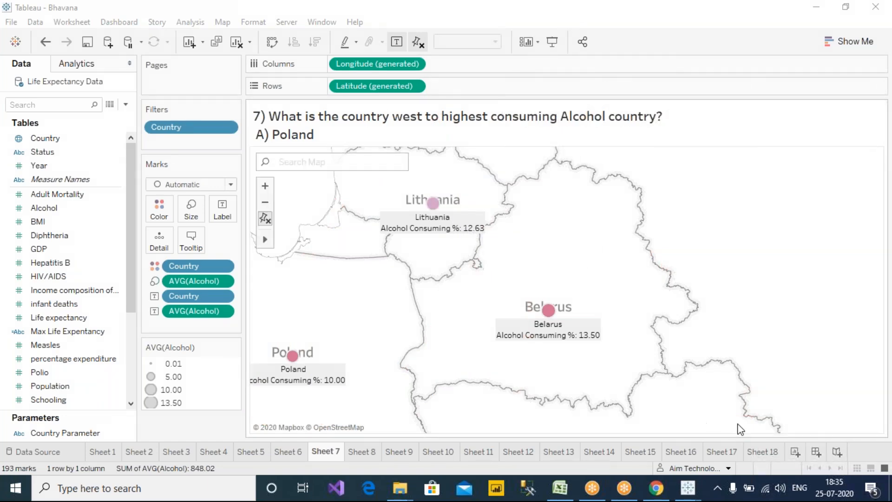
pyautogui.moveTo(688, 493)
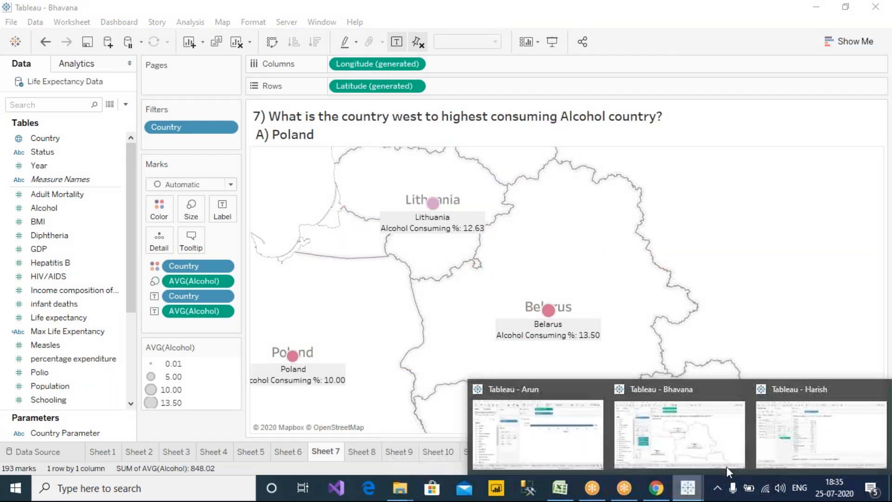
# Switch to the workbook with the Format Lines pane and examine the United States on its Sheet 7 map.
pyautogui.click(820, 435)
pyautogui.click(324, 451)
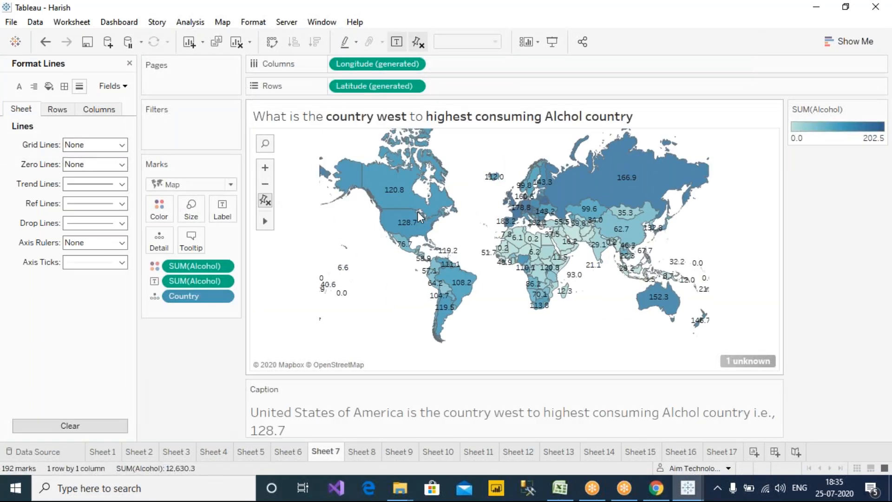
pyautogui.moveTo(422, 227)
# Sketch a compass cross labelled N, S, W and E over the worksheet with the annotation pen.
pyautogui.click(574, 7)
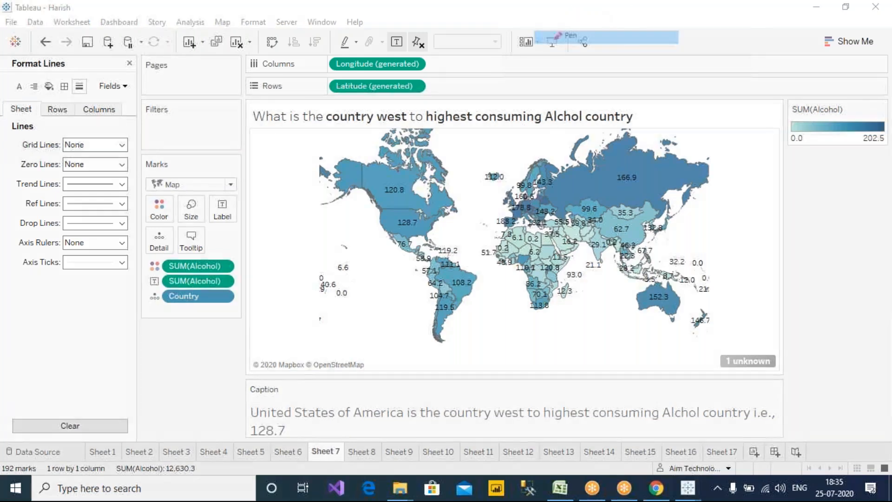
pyautogui.moveTo(55, 365); pyautogui.dragTo(266, 368)
pyautogui.moveTo(146, 294); pyautogui.dragTo(151, 433)
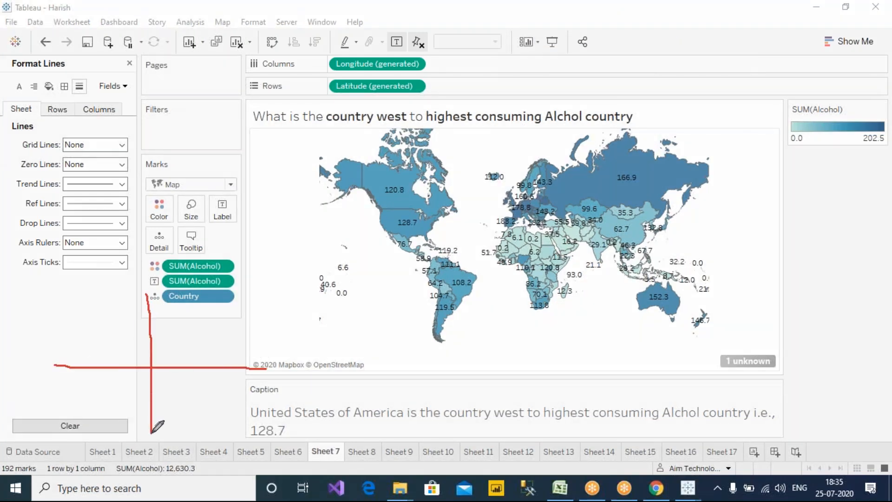
pyautogui.moveTo(128, 297); pyautogui.dragTo(154, 261)
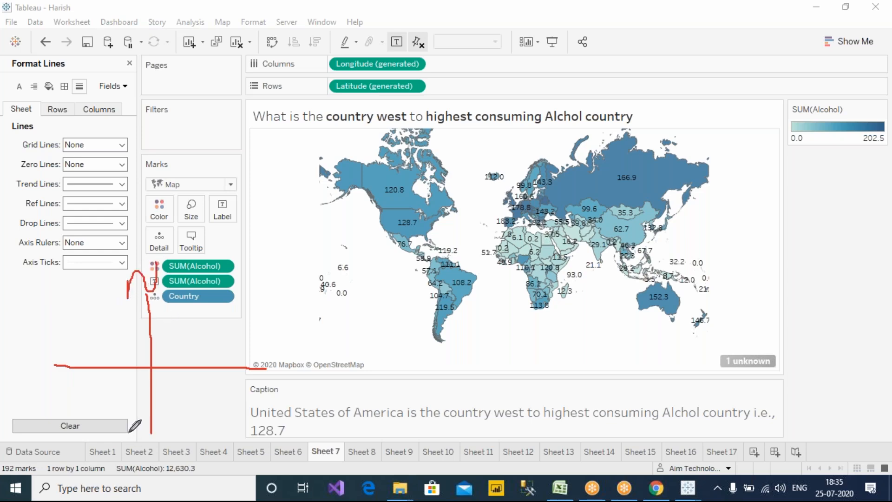
pyautogui.moveTo(140, 424); pyautogui.dragTo(121, 439)
pyautogui.moveTo(21, 344)
pyautogui.mouseDown()
pyautogui.moveTo(26, 372)
pyautogui.moveTo(47, 352)
pyautogui.mouseUp()
pyautogui.moveTo(280, 351)
pyautogui.mouseDown()
pyautogui.moveTo(298, 375)
pyautogui.moveTo(310, 350)
pyautogui.mouseUp()
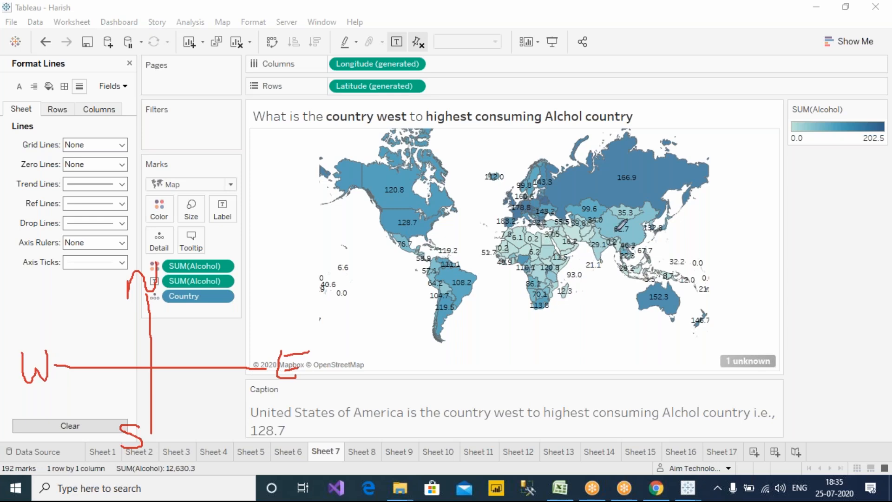
# Examine the alcohol values of India and its neighbouring countries on the Sheet 7 map.
pyautogui.moveTo(265, 144)
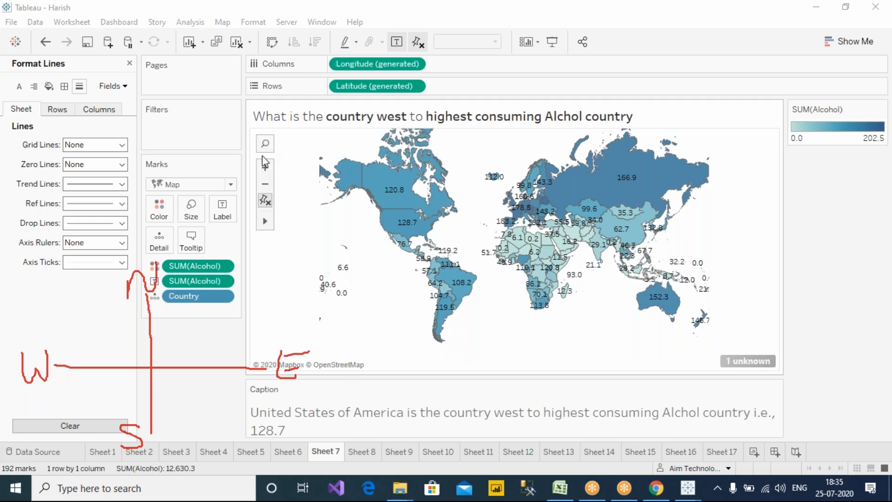
pyautogui.click(265, 168)
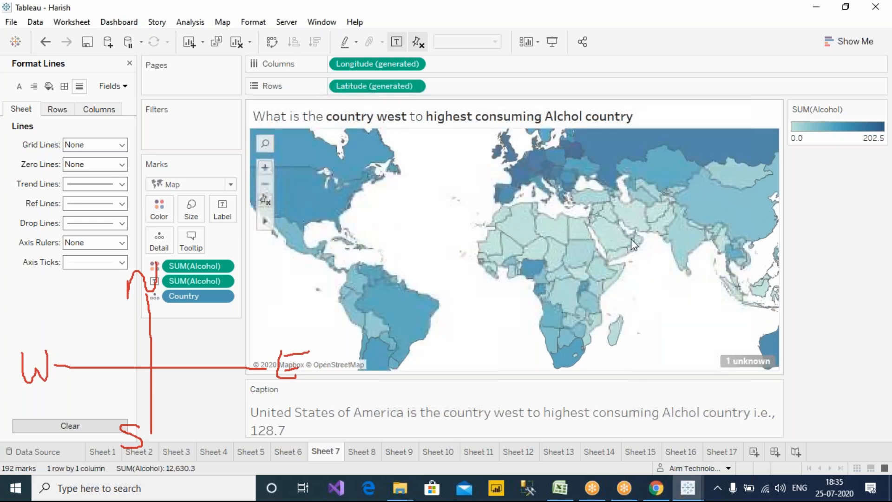
pyautogui.moveTo(644, 237); pyautogui.dragTo(524, 245)
pyautogui.moveTo(265, 221)
pyautogui.click(299, 221)
pyautogui.moveTo(647, 305); pyautogui.dragTo(433, 296)
pyautogui.click(621, 243)
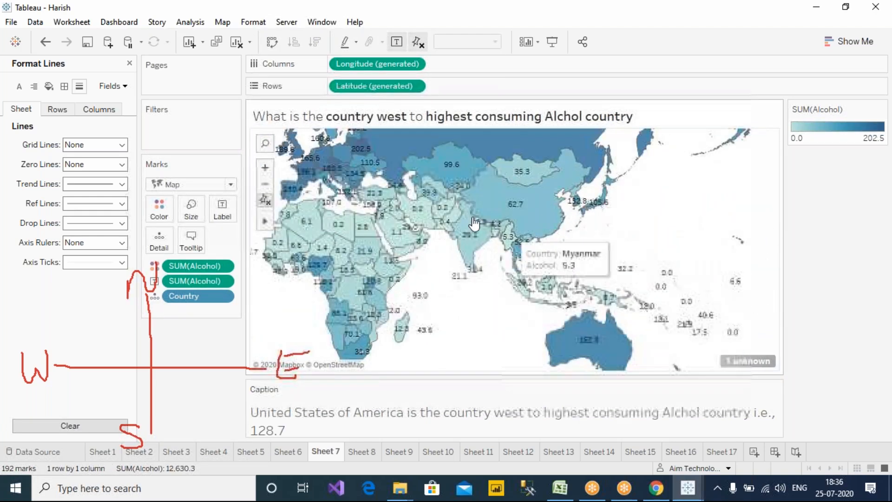
pyautogui.scroll(3, 464, 260)
pyautogui.scroll(3, 413, 251)
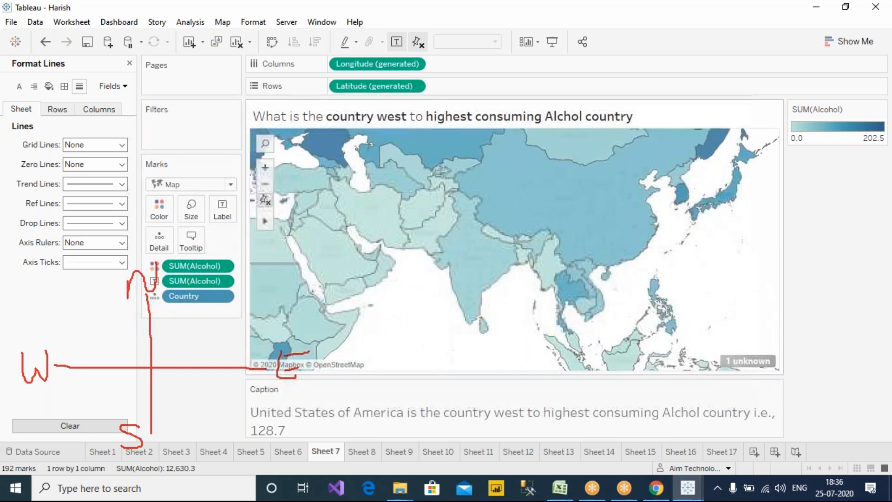
pyautogui.moveTo(413, 251)
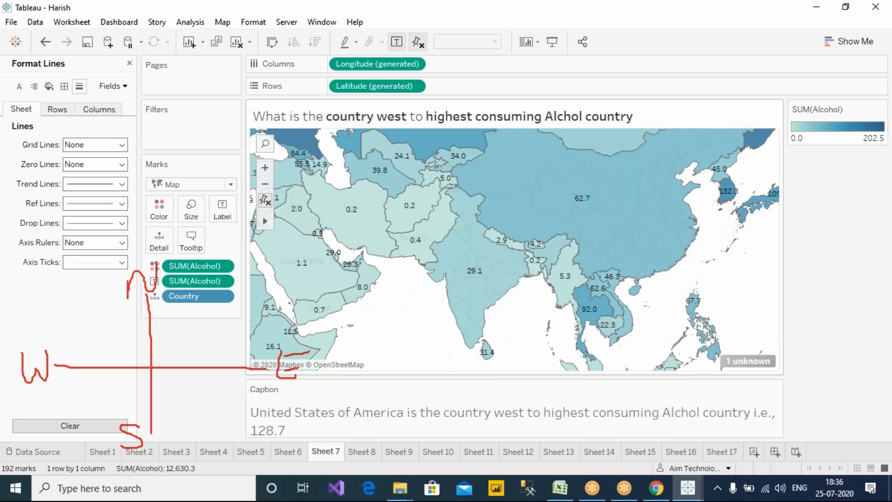
pyautogui.scroll(-2, 562, 251)
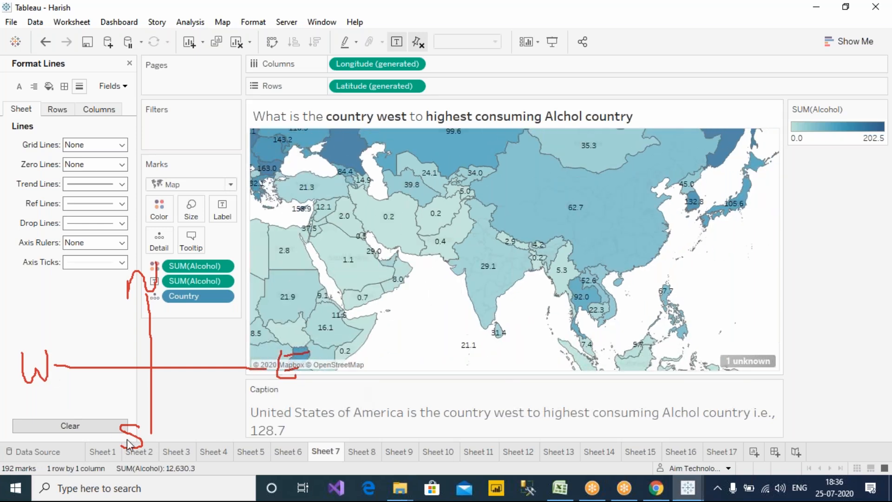
# Annotate the screen with a circled letter C and a circled note of ZIP underlined above a short postal abbreviation.
pyautogui.moveTo(563, 33)
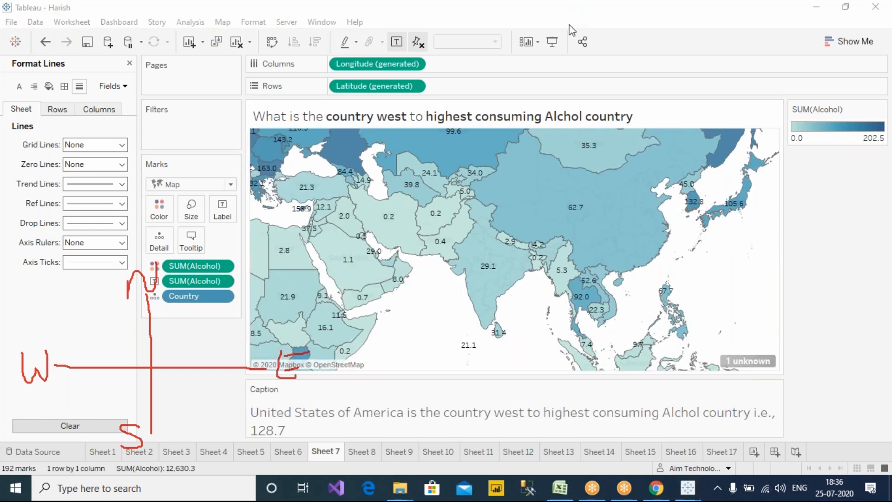
pyautogui.moveTo(81, 310); pyautogui.dragTo(80, 325)
pyautogui.moveTo(88, 299)
pyautogui.mouseDown()
pyautogui.moveTo(65, 293)
pyautogui.moveTo(85, 325)
pyautogui.moveTo(85, 297)
pyautogui.mouseUp()
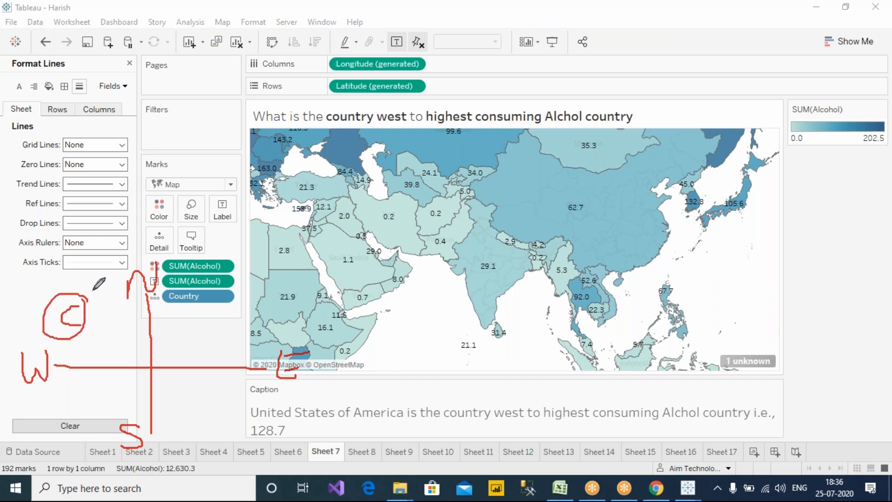
pyautogui.moveTo(166, 122); pyautogui.dragTo(208, 148)
pyautogui.click(188, 123)
pyautogui.moveTo(207, 118); pyautogui.dragTo(208, 135)
pyautogui.moveTo(159, 155); pyautogui.dragTo(239, 150)
pyautogui.moveTo(188, 170)
pyautogui.mouseDown()
pyautogui.moveTo(189, 195)
pyautogui.moveTo(204, 179)
pyautogui.moveTo(203, 188)
pyautogui.mouseUp()
pyautogui.moveTo(247, 102)
pyautogui.mouseDown()
pyautogui.moveTo(139, 110)
pyautogui.moveTo(266, 152)
pyautogui.moveTo(229, 99)
pyautogui.mouseUp()
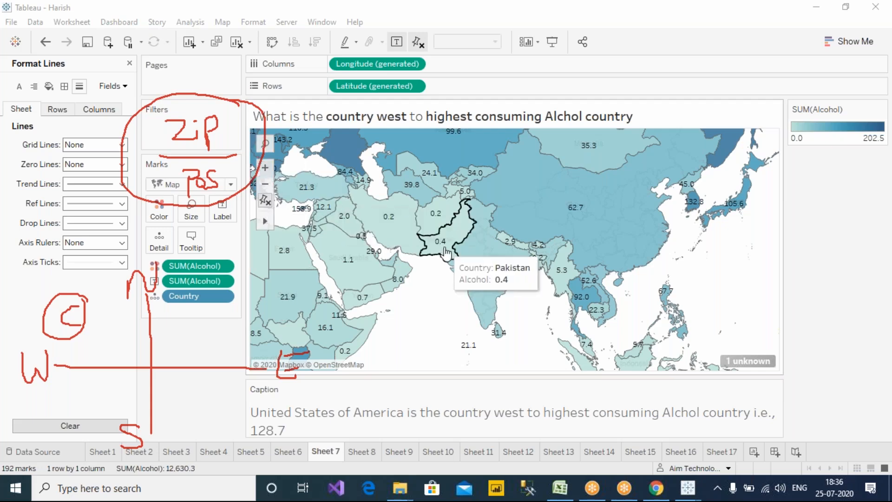
# Close the Format Lines pane and add a blank worksheet to the workbook.
pyautogui.click(129, 64)
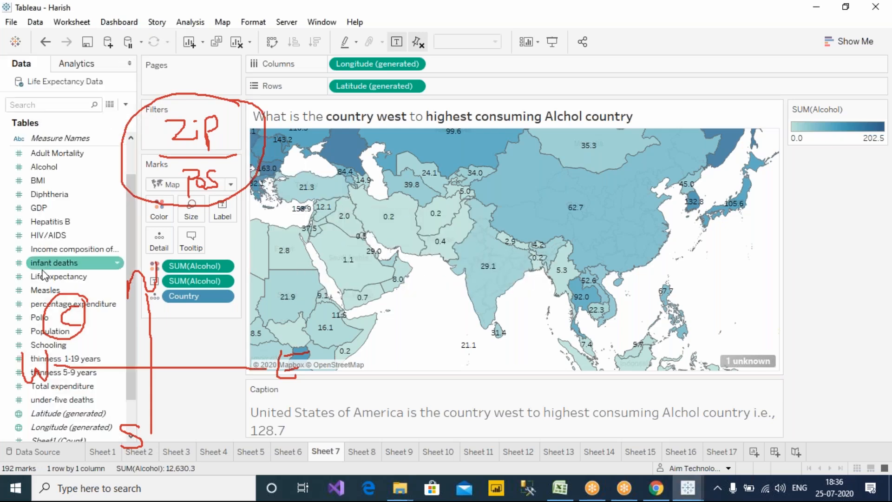
pyautogui.click(761, 453)
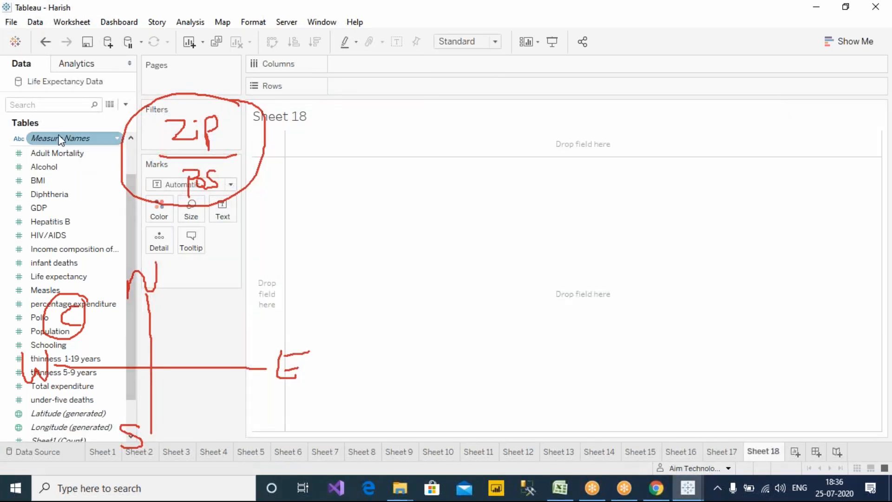
# In the workbook containing the Orders (Sample - Superstore) source, map its Postal Code field on a new worksheet.
pyautogui.moveTo(688, 488)
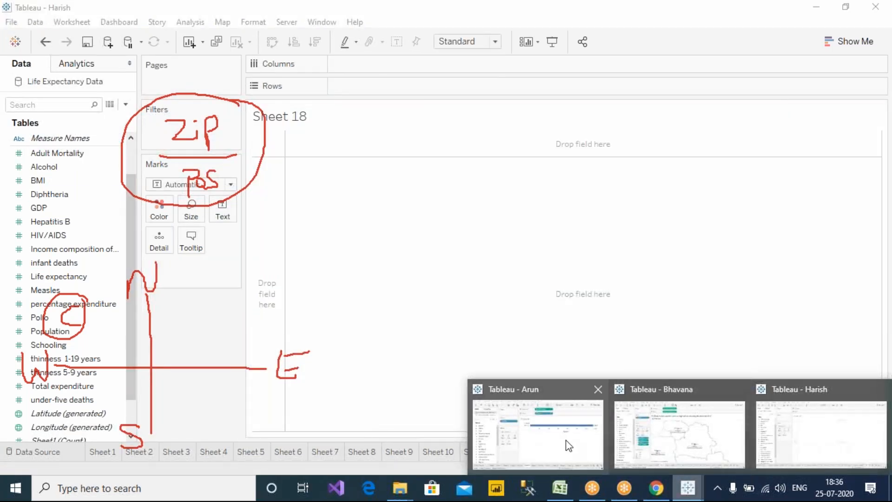
pyautogui.click(554, 437)
pyautogui.click(85, 102)
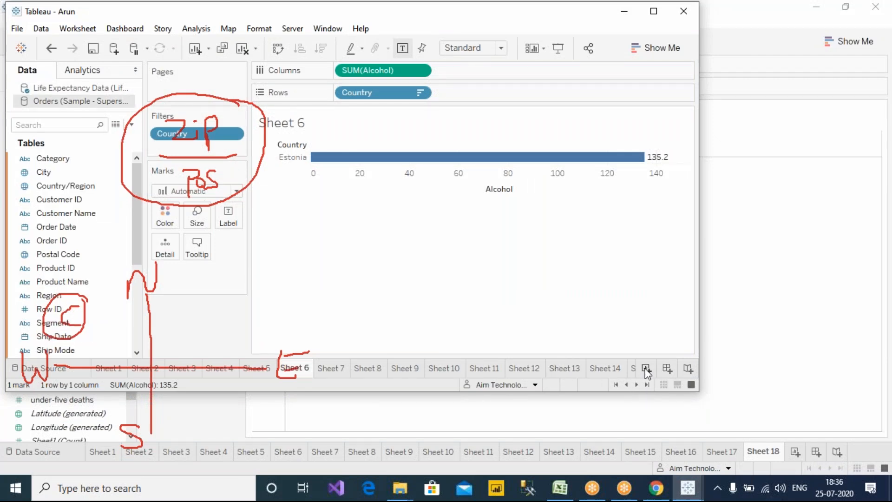
pyautogui.hotkey('ctrl', 'm')
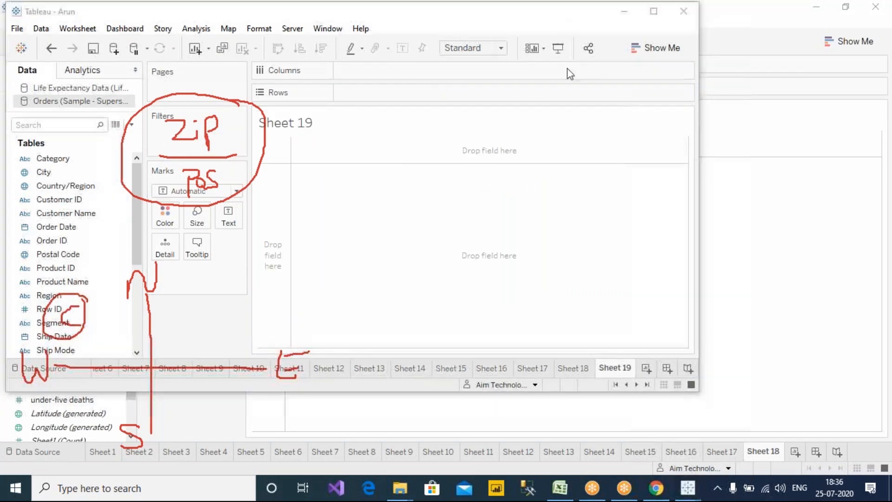
pyautogui.click(66, 254)
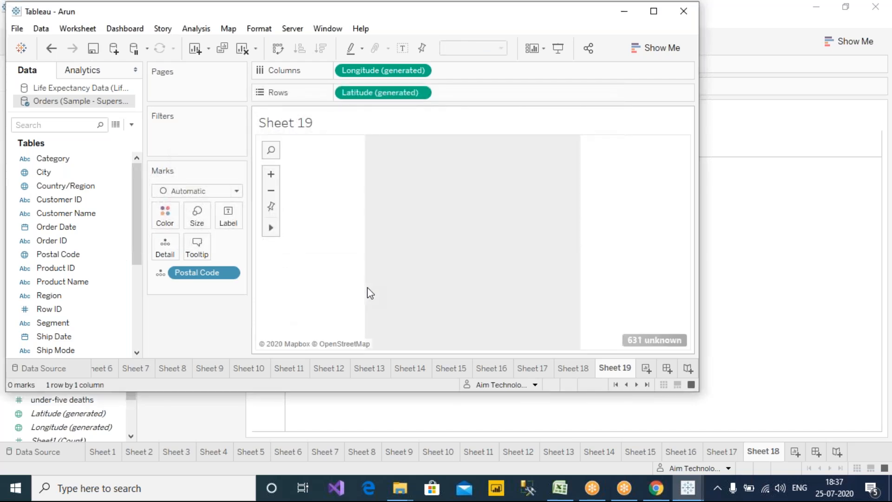
# Correct the unknown Postal Code locations by setting the fixed country/region to United States.
pyautogui.click(657, 348)
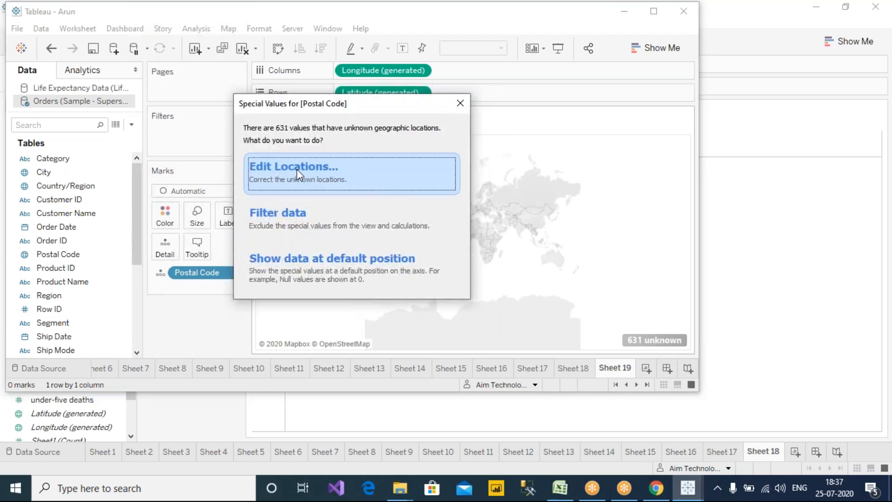
pyautogui.click(318, 176)
pyautogui.click(307, 84)
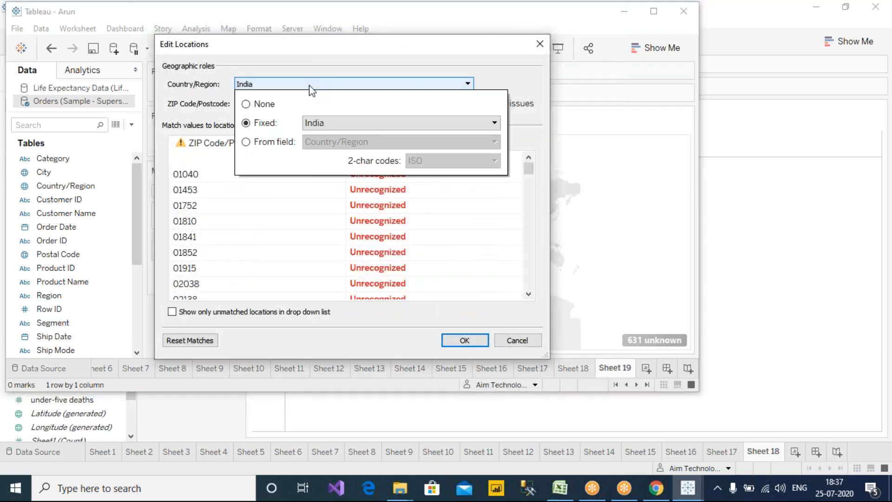
pyautogui.click(331, 123)
pyautogui.write('uni')
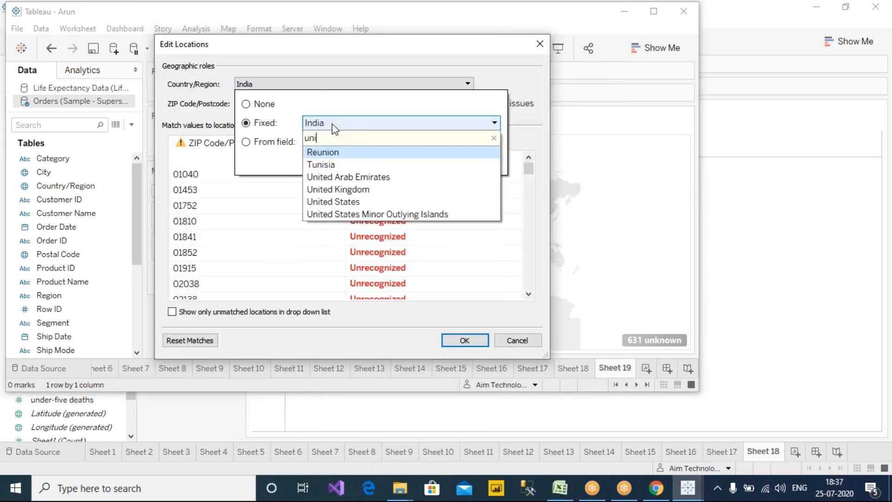
pyautogui.press('Down')
pyautogui.press('Down')
pyautogui.press('Down')
pyautogui.press('Down')
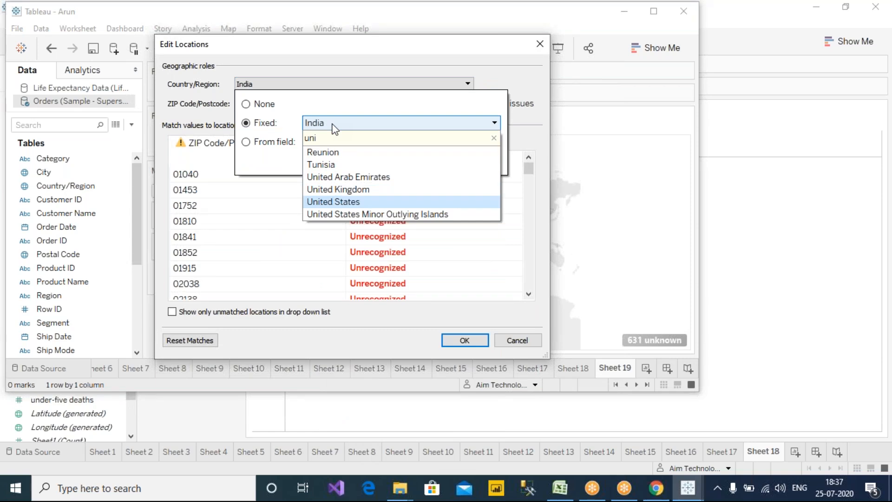
pyautogui.press('Return')
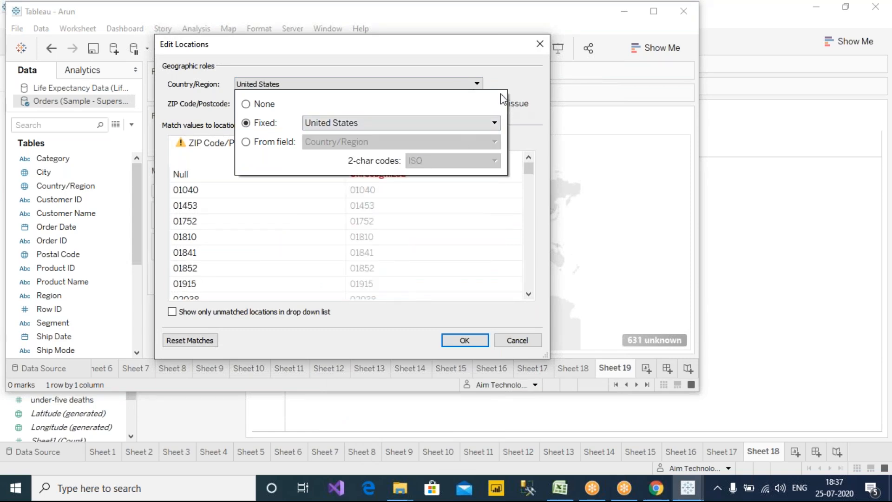
pyautogui.click(516, 85)
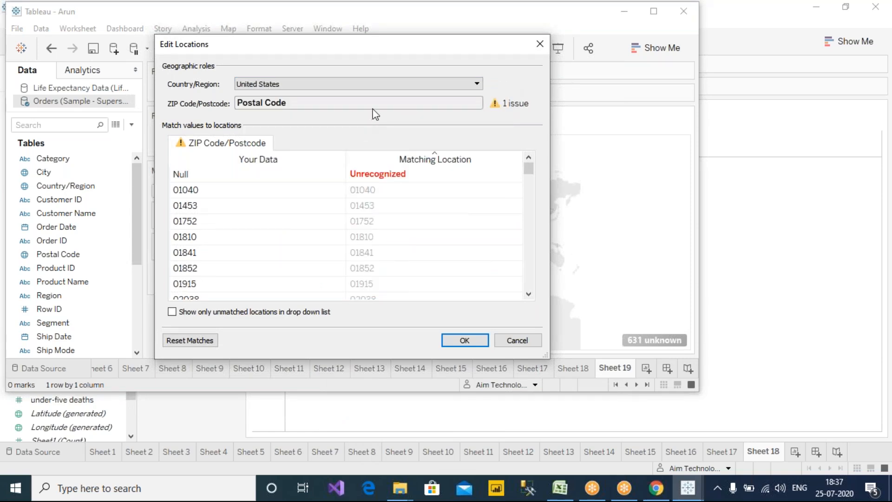
pyautogui.click(465, 341)
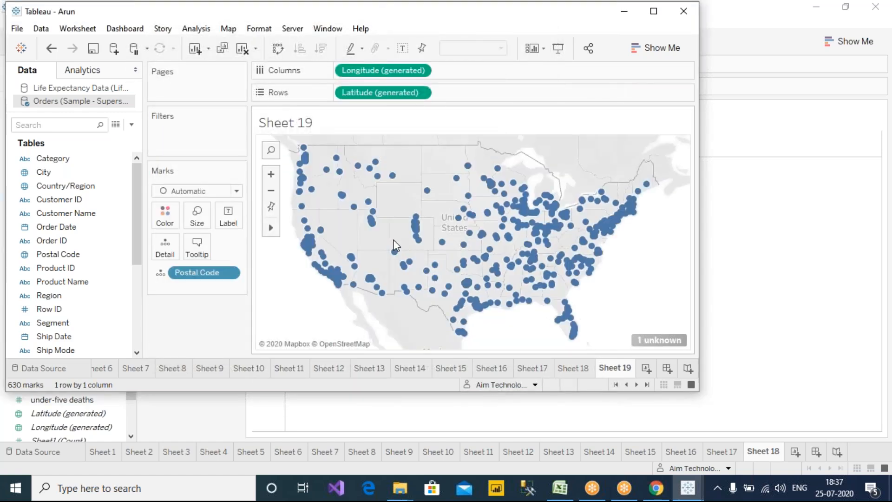
# Search the map for 5 and go to the suggestion 50003 Adel, Iowa.
pyautogui.click(272, 151)
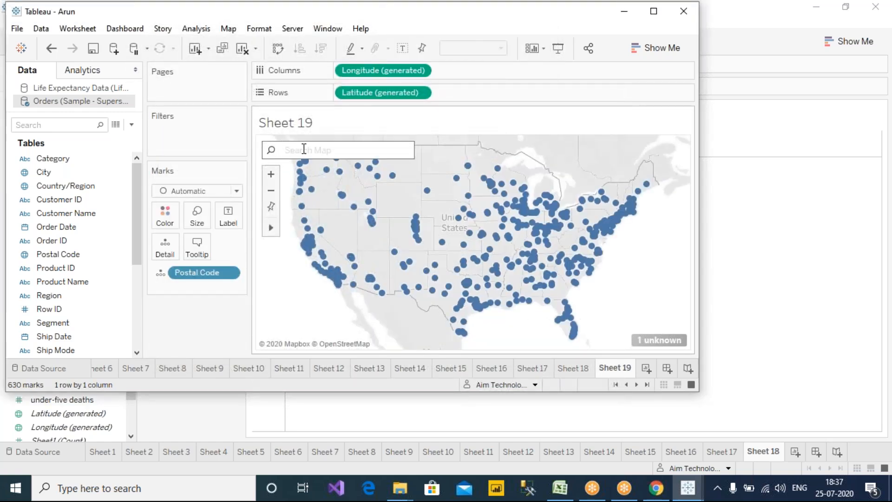
pyautogui.write('5')
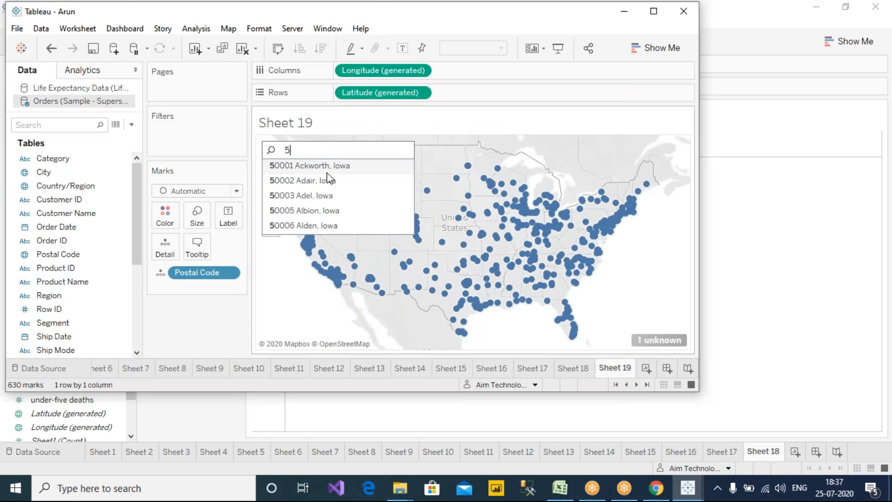
pyautogui.click(320, 196)
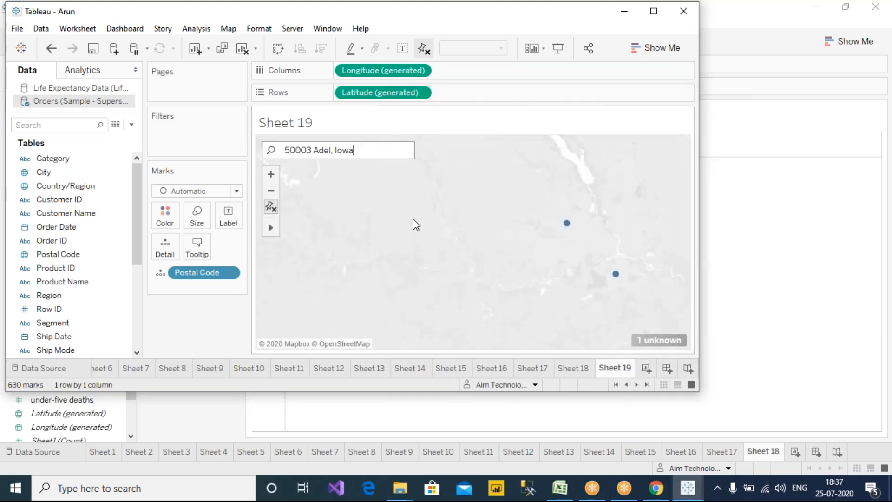
# Radially select the two postal code points within about 18 km of the upper one, inspect them and clear the selection.
pyautogui.moveTo(539, 226)
pyautogui.moveTo(538, 222); pyautogui.dragTo(556, 251)
pyautogui.click(505, 236)
pyautogui.moveTo(271, 229)
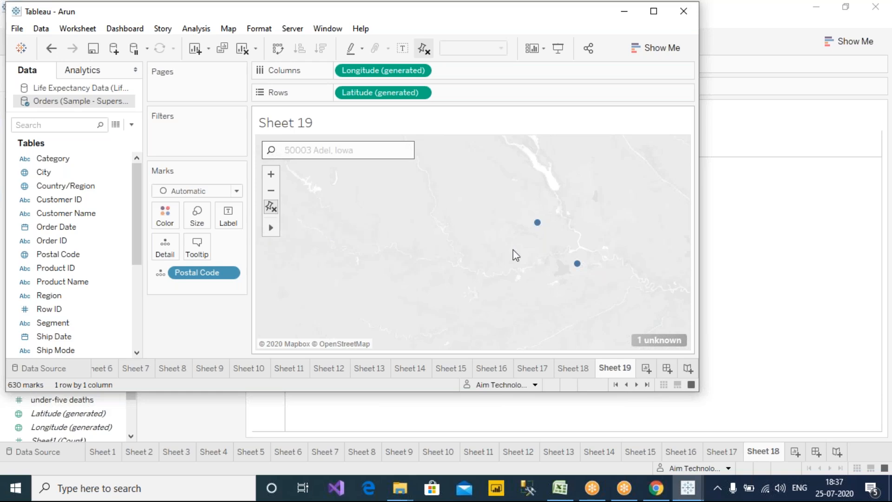
pyautogui.moveTo(538, 223); pyautogui.dragTo(580, 288)
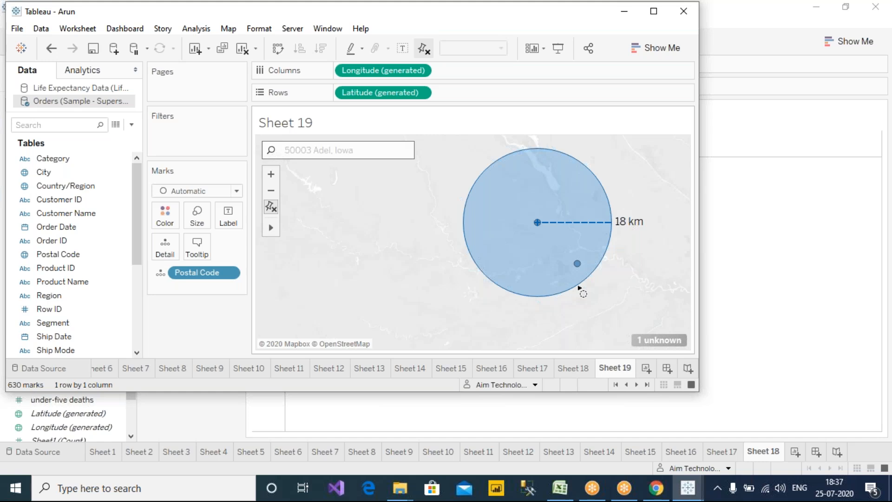
pyautogui.moveTo(580, 289); pyautogui.dragTo(583, 294)
pyautogui.moveTo(581, 273)
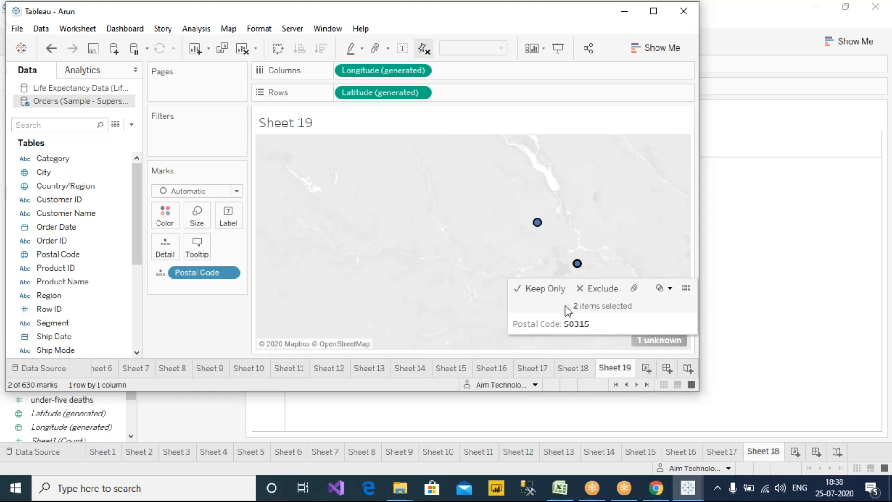
pyautogui.click(503, 244)
# Sketch compass directions W, E, N and S around the upper postal code point with the annotation pen.
pyautogui.moveTo(538, 224)
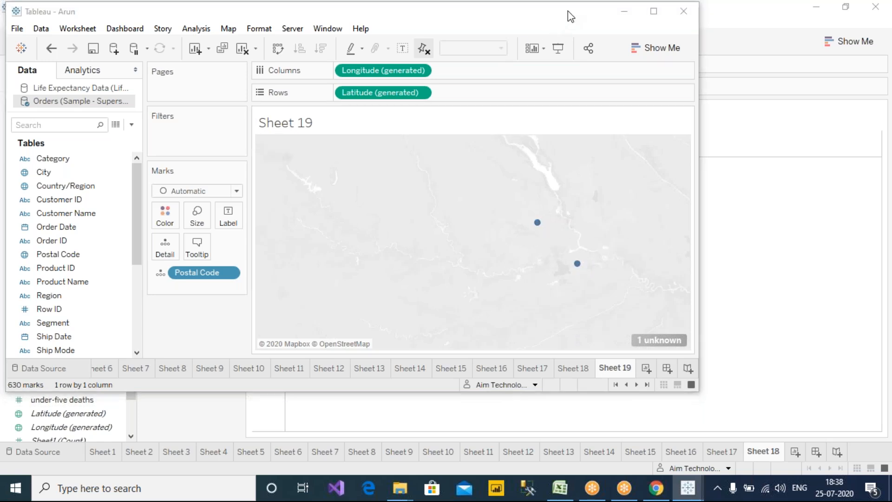
pyautogui.moveTo(529, 223)
pyautogui.mouseDown()
pyautogui.moveTo(434, 219)
pyautogui.moveTo(463, 234)
pyautogui.mouseUp()
pyautogui.moveTo(387, 217)
pyautogui.mouseDown()
pyautogui.moveTo(387, 232)
pyautogui.moveTo(417, 234)
pyautogui.moveTo(410, 214)
pyautogui.mouseUp()
pyautogui.moveTo(554, 225)
pyautogui.mouseDown()
pyautogui.moveTo(598, 225)
pyautogui.moveTo(614, 218)
pyautogui.moveTo(618, 203)
pyautogui.mouseUp()
pyautogui.moveTo(542, 206)
pyautogui.mouseDown()
pyautogui.moveTo(542, 165)
pyautogui.moveTo(564, 150)
pyautogui.mouseUp()
pyautogui.moveTo(531, 238)
pyautogui.mouseDown()
pyautogui.moveTo(531, 271)
pyautogui.moveTo(507, 312)
pyautogui.mouseUp()
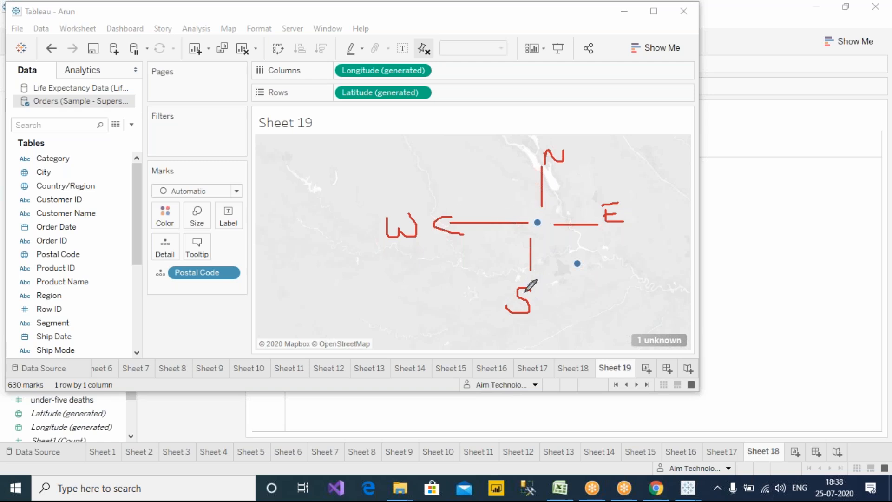
# Erase the compass annotations, radially select both postal code points outward from the upper one, and inspect the upper point's postal code.
pyautogui.press('Escape')
pyautogui.moveTo(538, 223)
pyautogui.moveTo(538, 223); pyautogui.dragTo(581, 275)
pyautogui.click(565, 233)
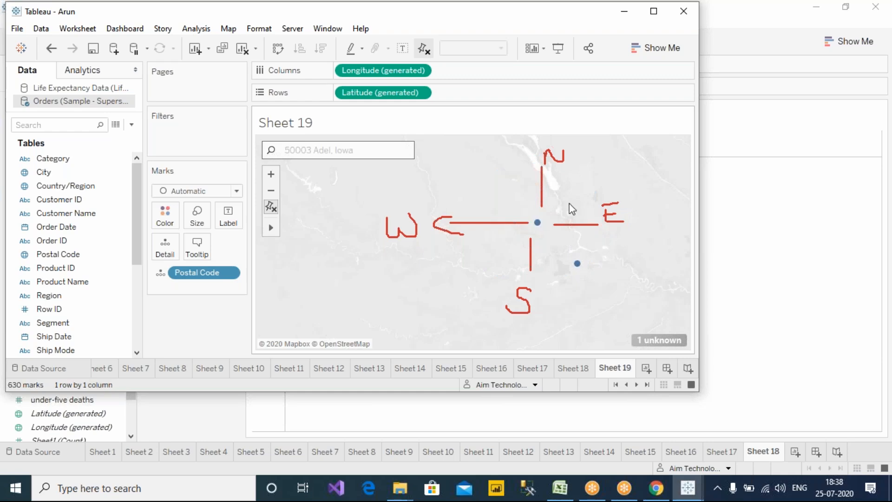
pyautogui.click(571, 13)
pyautogui.click(572, 95)
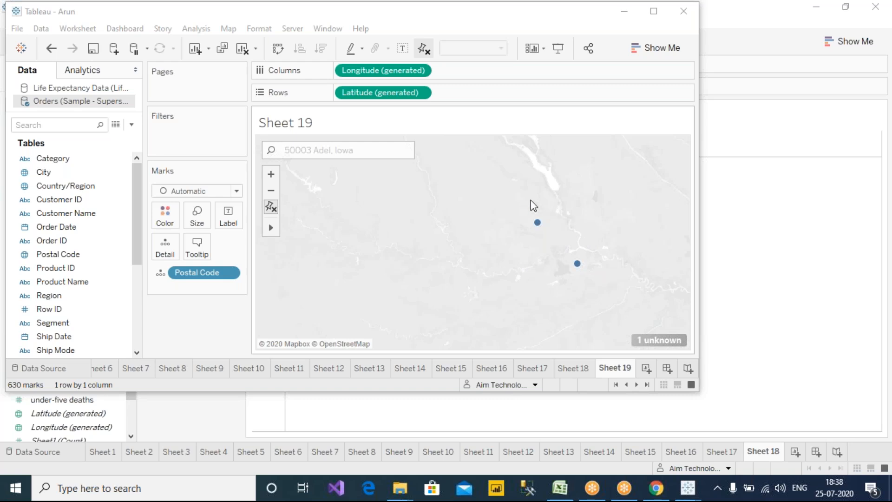
pyautogui.moveTo(537, 223)
pyautogui.moveTo(537, 223); pyautogui.dragTo(578, 286)
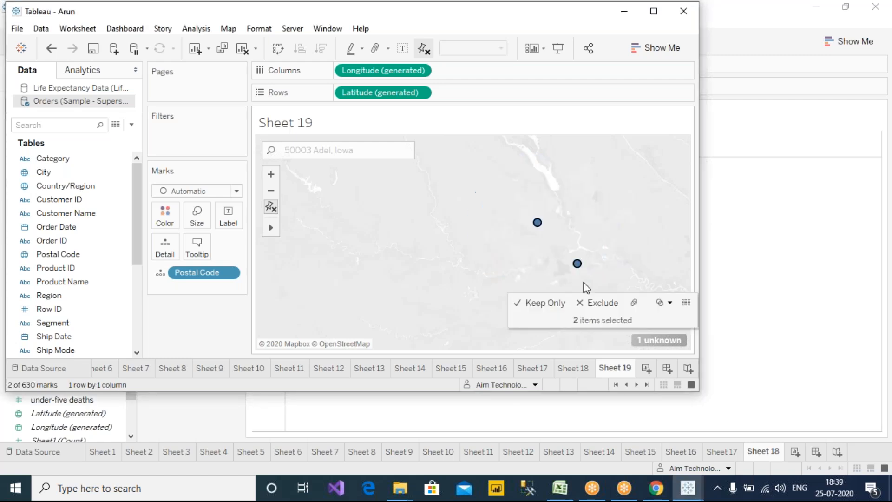
pyautogui.moveTo(538, 223)
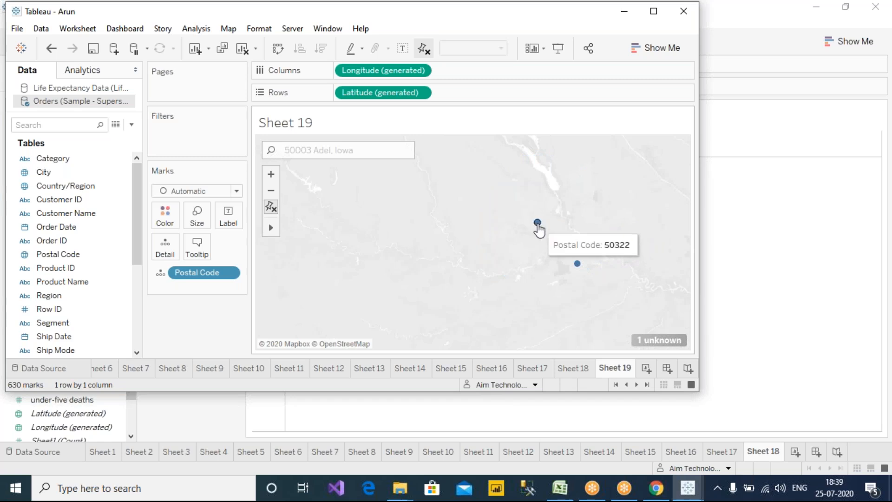
# Switch to the workbook holding only Life Expectancy Data, glance at Sheet 7 and open Sheet 8.
pyautogui.click(743, 303)
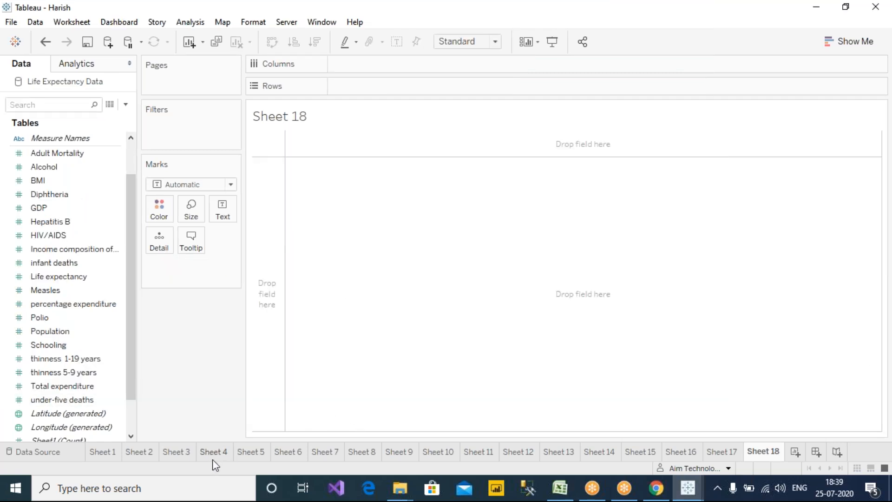
pyautogui.click(336, 452)
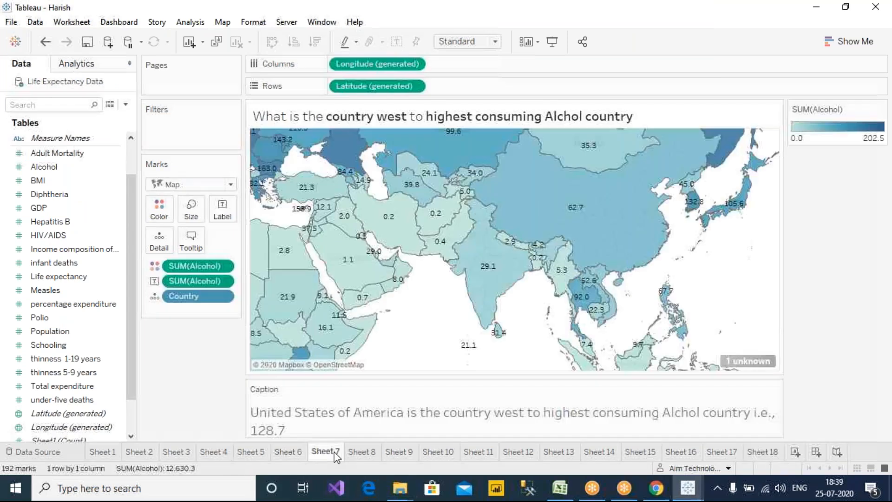
pyautogui.click(359, 452)
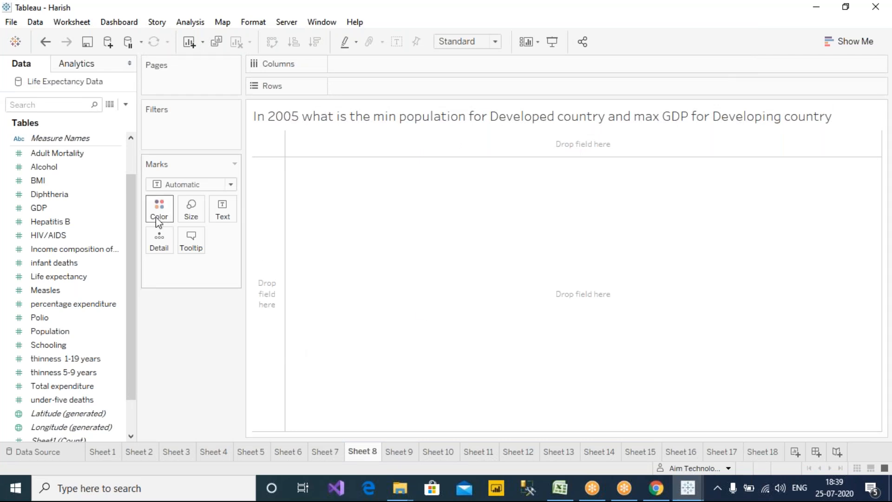
# Add Year to Rows on Sheet 8 and convert it to a discrete field.
pyautogui.scroll(2, 91, 197)
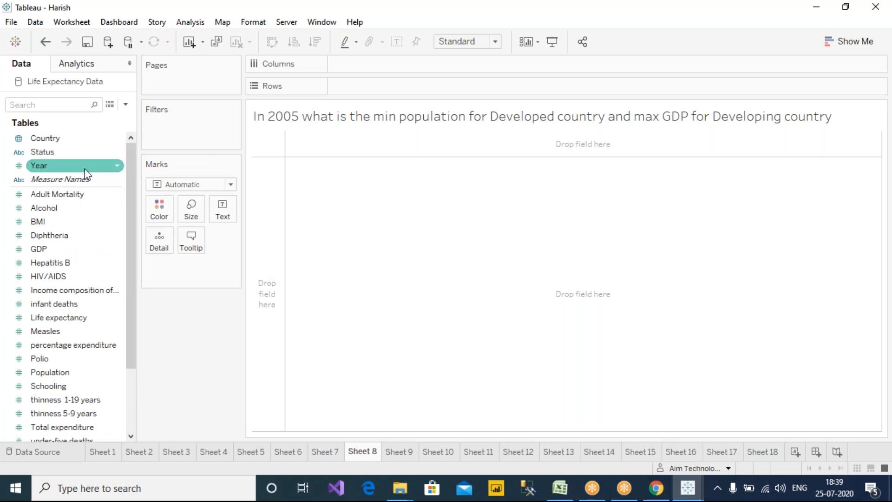
pyautogui.moveTo(85, 168); pyautogui.dragTo(428, 96)
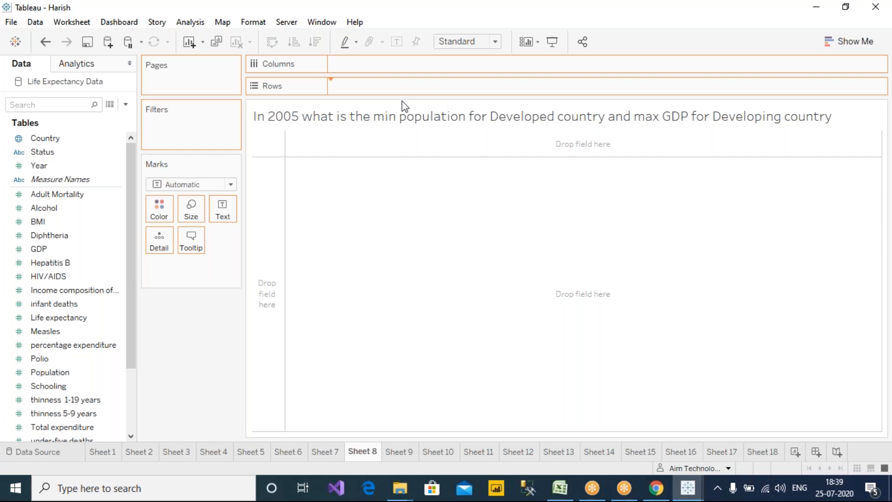
pyautogui.moveTo(403, 101); pyautogui.dragTo(402, 102)
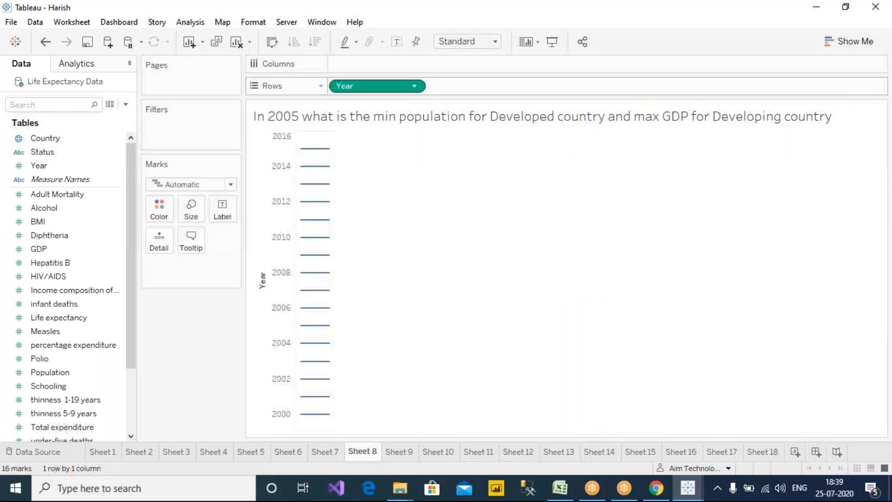
pyautogui.click(414, 86)
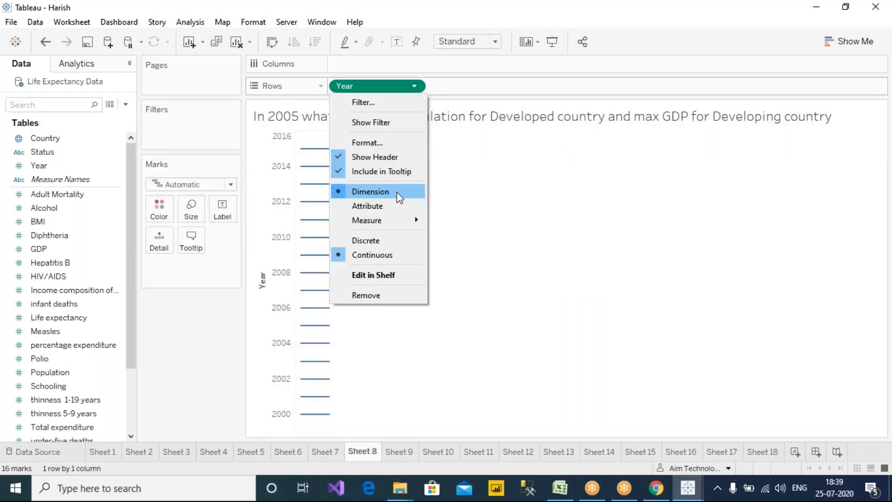
pyautogui.click(371, 239)
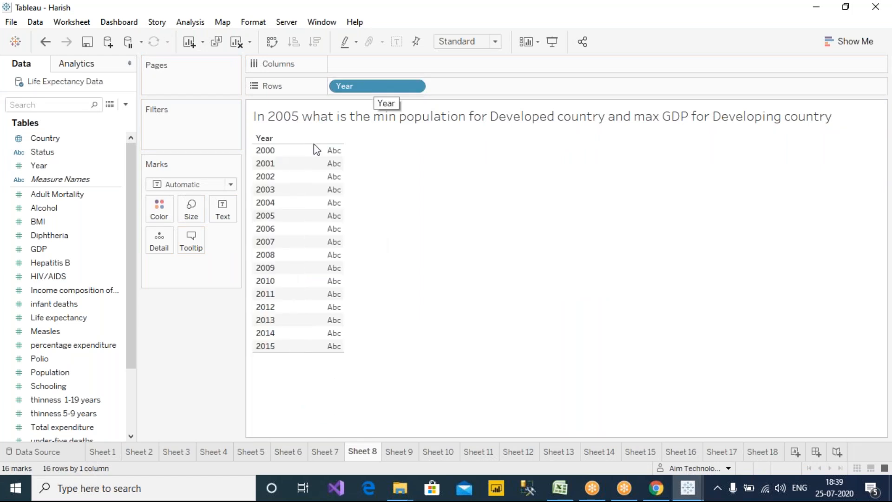
# Keep only the year 2005 in the view and add Status to Rows after Year.
pyautogui.click(266, 215)
pyautogui.click(308, 238)
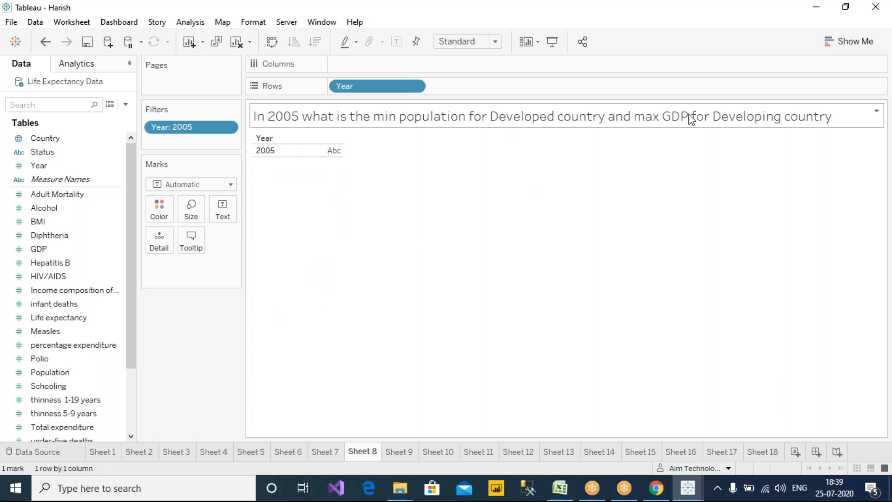
pyautogui.moveTo(49, 152); pyautogui.dragTo(535, 86)
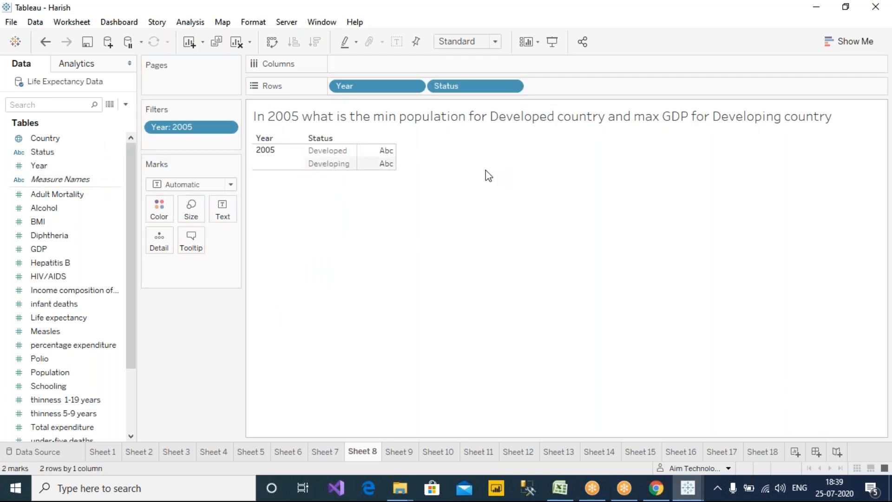
# Add Population and GDP to Columns, with Population first.
pyautogui.click(70, 290)
pyautogui.moveTo(50, 372); pyautogui.dragTo(367, 64)
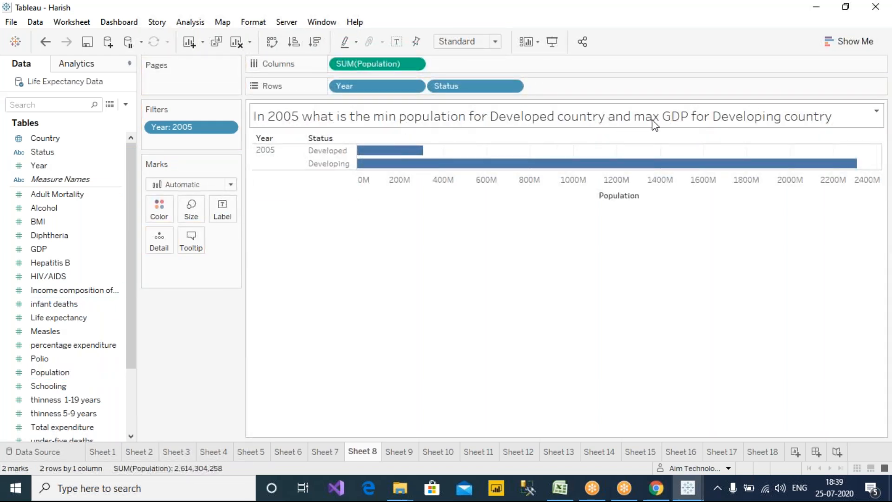
pyautogui.moveTo(42, 249); pyautogui.dragTo(523, 71)
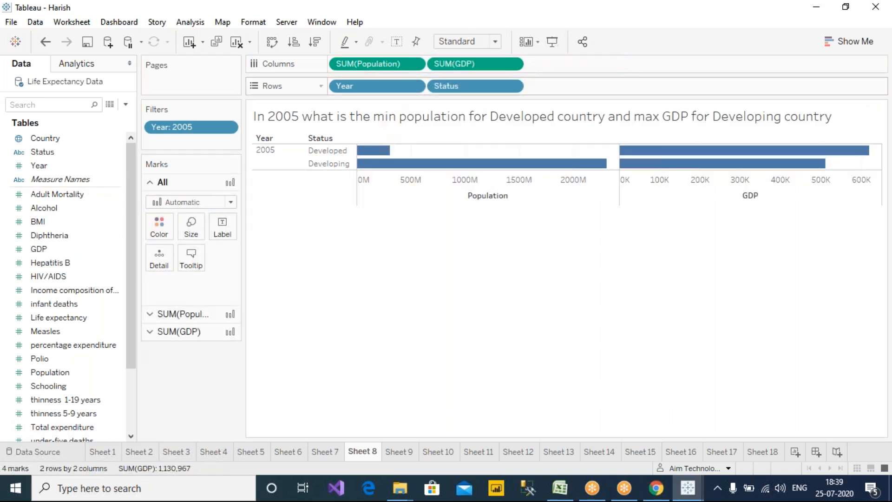
# Set the aggregation of Population to Minimum and that of GDP to Maximum.
pyautogui.click(414, 64)
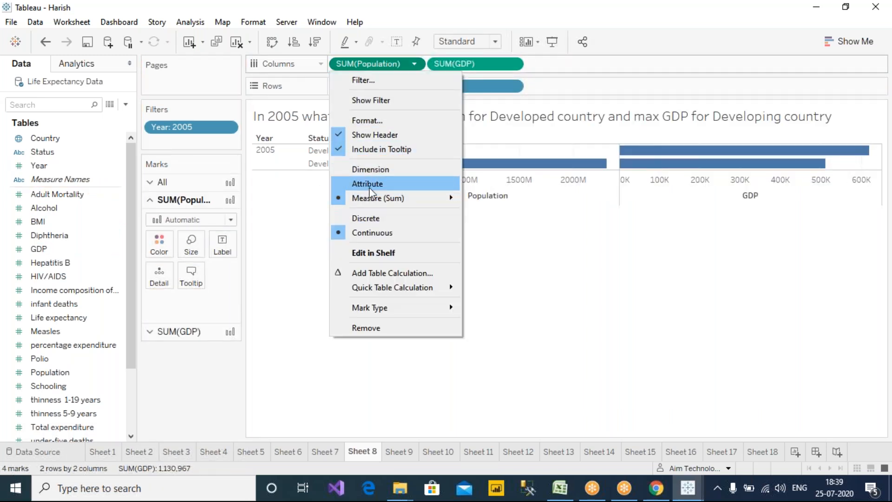
pyautogui.moveTo(398, 198)
pyautogui.click(498, 278)
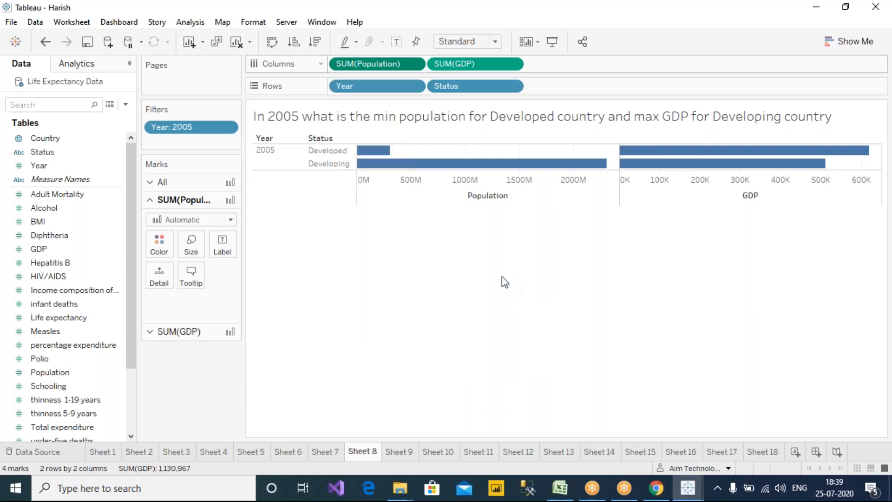
pyautogui.click(512, 64)
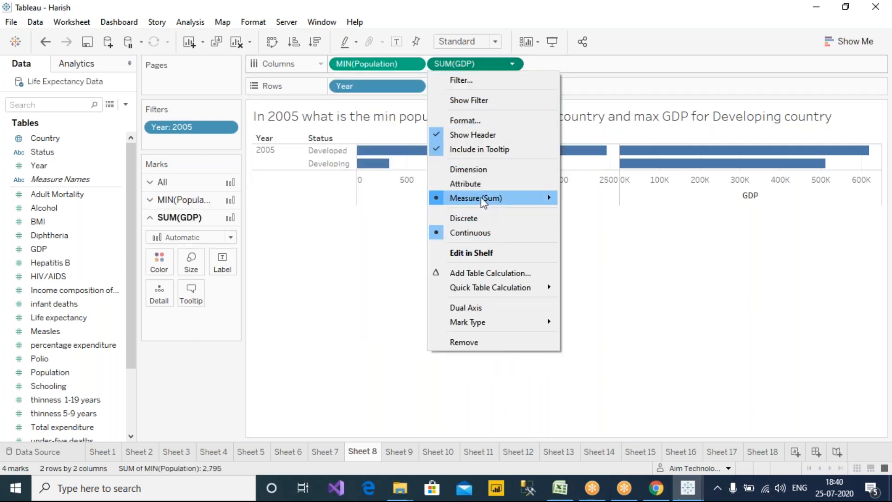
pyautogui.moveTo(481, 197)
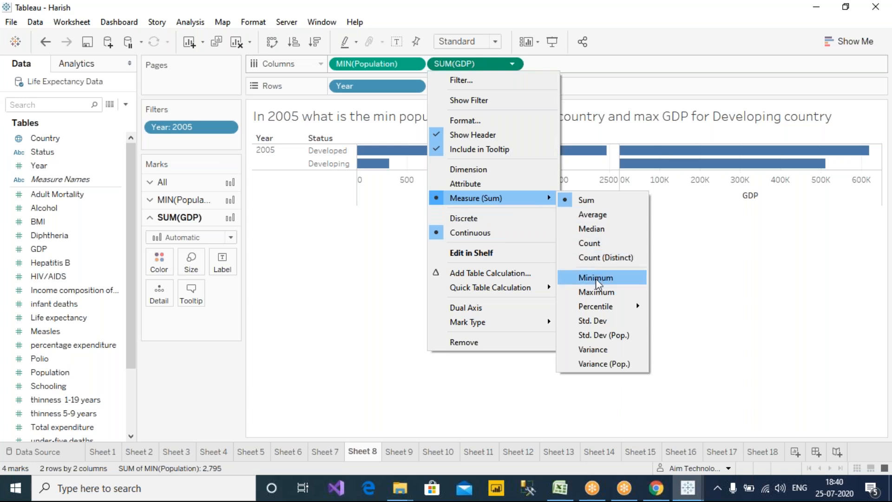
pyautogui.click(597, 291)
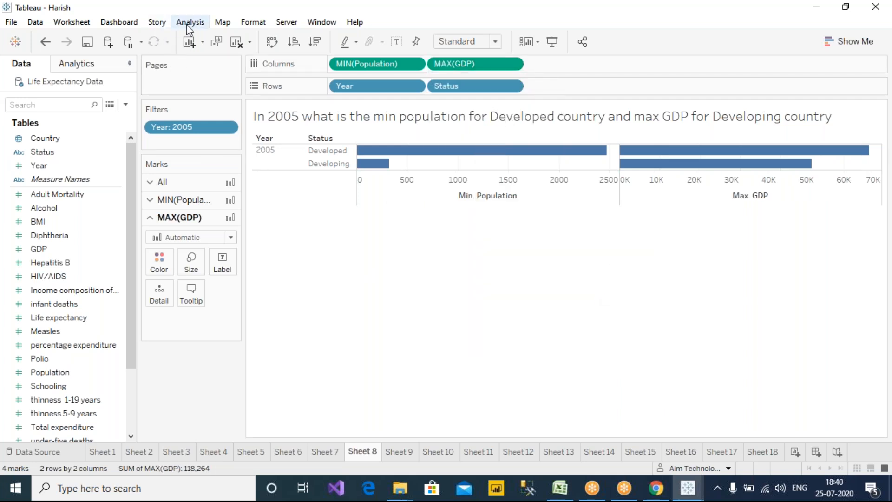
# Show the worksheet caption and turn on mark labels for the population and GDP bars.
pyautogui.click(72, 22)
pyautogui.click(146, 157)
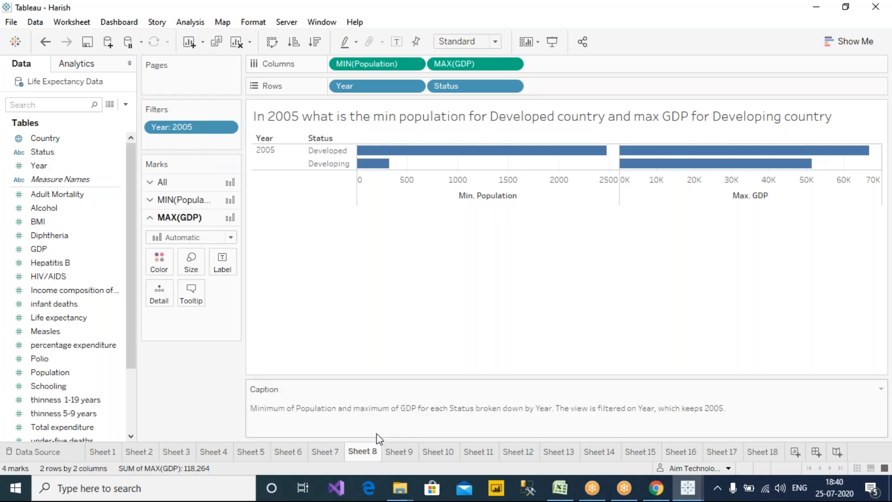
pyautogui.doubleClick(372, 408)
pyautogui.hotkey('ctrl', 'a')
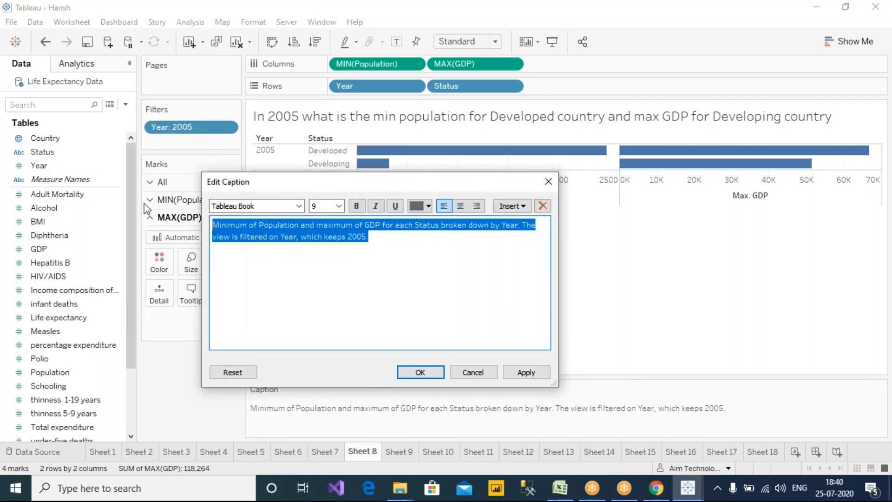
pyautogui.moveTo(289, 184); pyautogui.dragTo(439, 257)
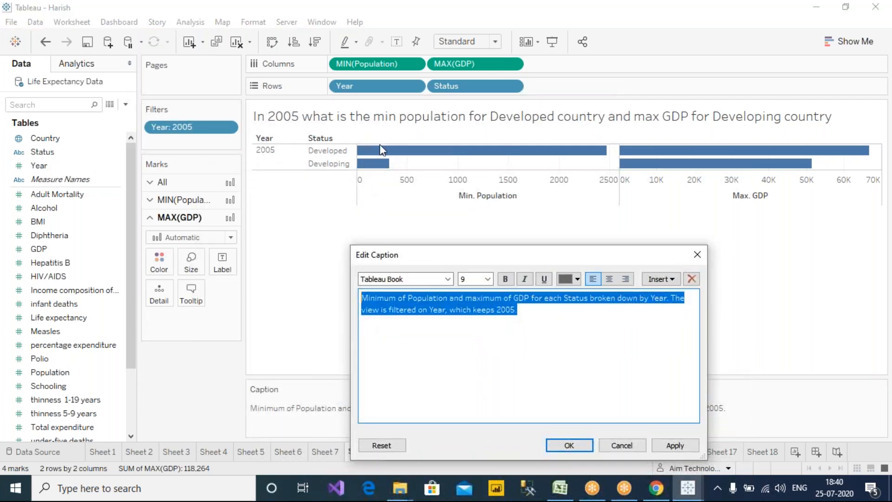
pyautogui.click(565, 10)
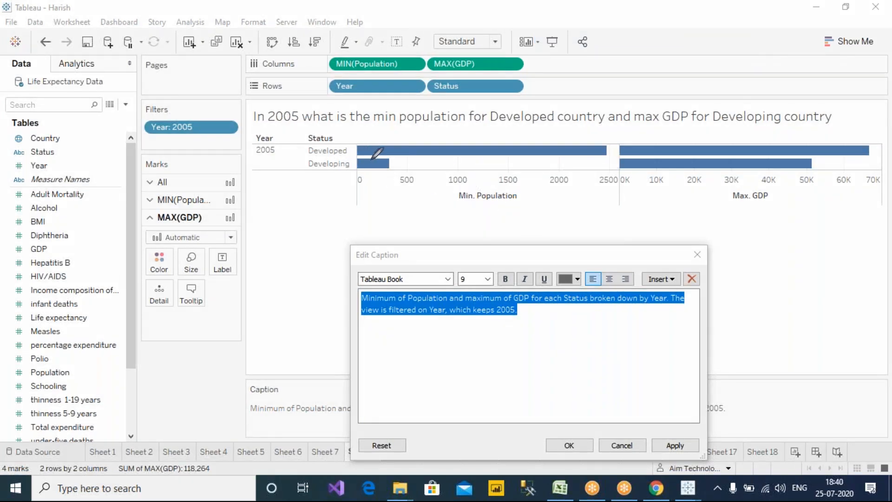
pyautogui.click(571, 445)
pyautogui.click(399, 43)
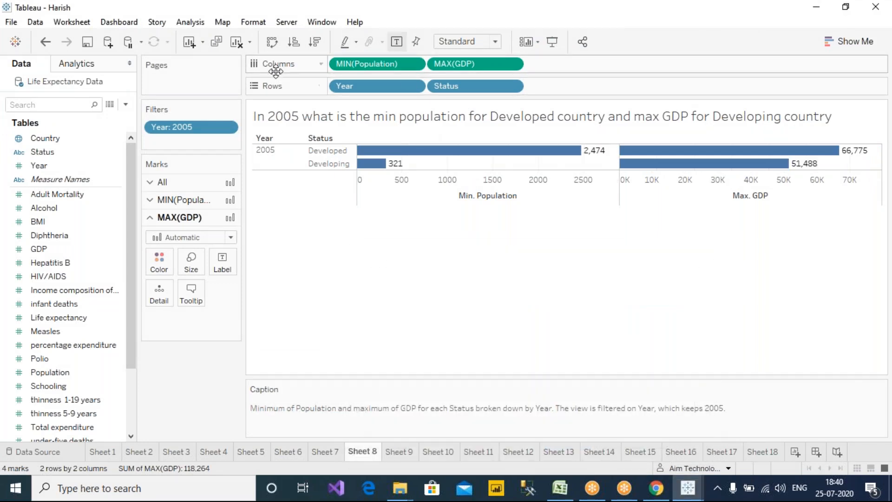
# Open the worksheet caption for editing and replace its default text with "2474 and".
pyautogui.click(73, 21)
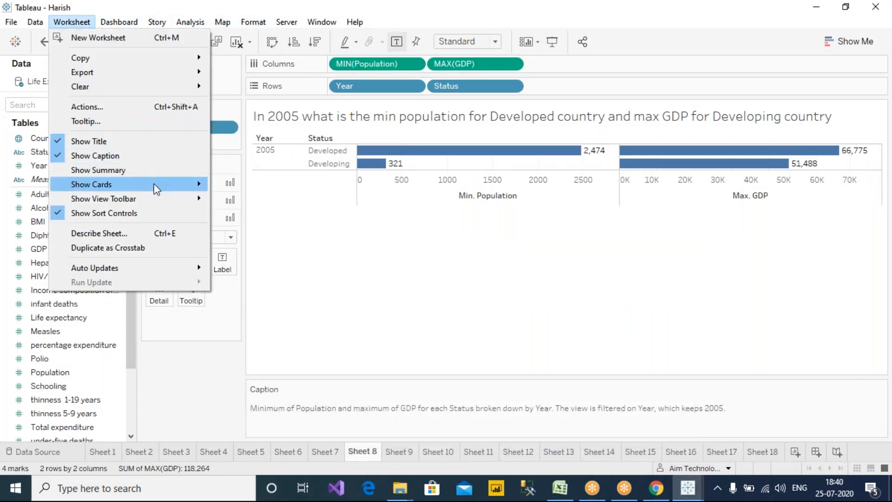
pyautogui.click(538, 409)
pyautogui.doubleClick(493, 411)
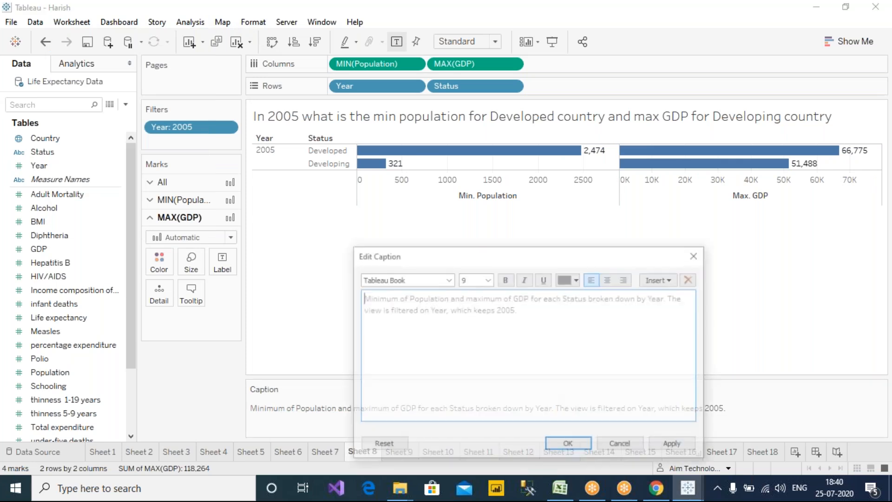
pyautogui.hotkey('ctrl', 'a')
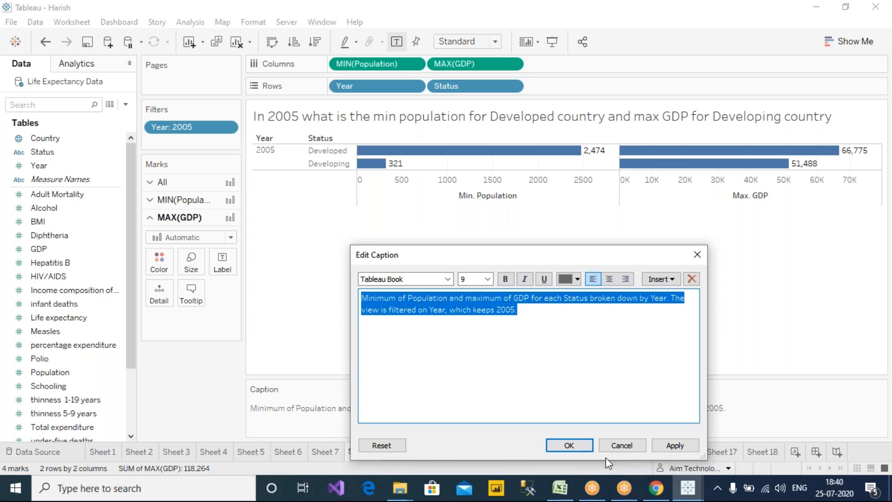
pyautogui.write('2474 and')
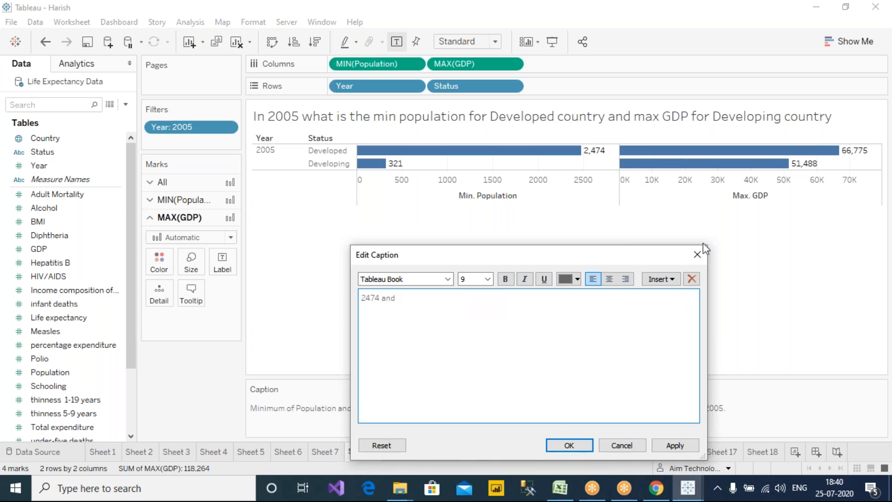
# Circle the Developed minimum population label and the Developing maximum GDP label with the annotation pen.
pyautogui.moveTo(605, 133)
pyautogui.mouseDown()
pyautogui.moveTo(589, 136)
pyautogui.moveTo(602, 143)
pyautogui.moveTo(594, 151)
pyautogui.mouseUp()
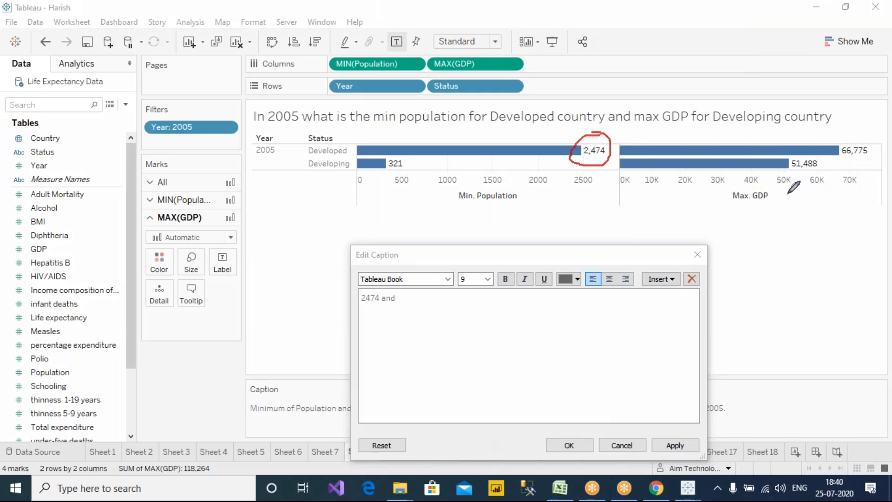
pyautogui.moveTo(827, 162)
pyautogui.mouseDown()
pyautogui.moveTo(780, 154)
pyautogui.moveTo(807, 182)
pyautogui.moveTo(829, 163)
pyautogui.mouseUp()
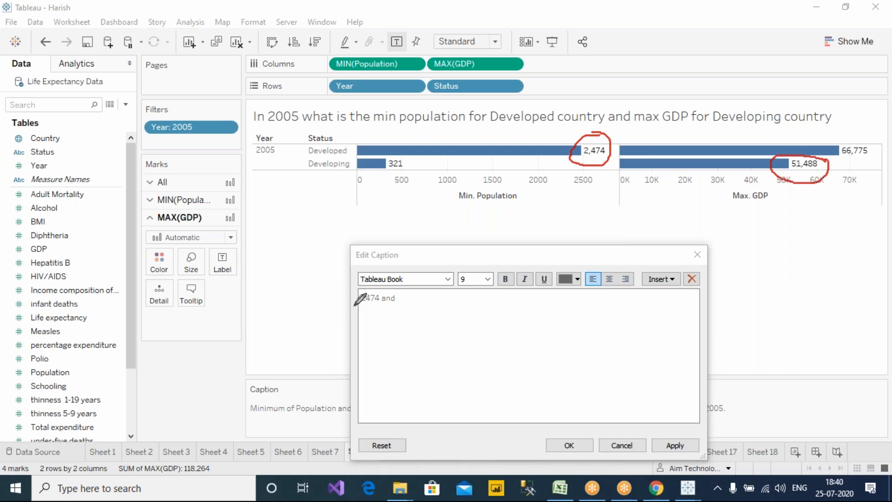
# Complete the first caption line as "2474 and 51488" and add a separate line "a) 2474, 66775".
pyautogui.click(465, 331)
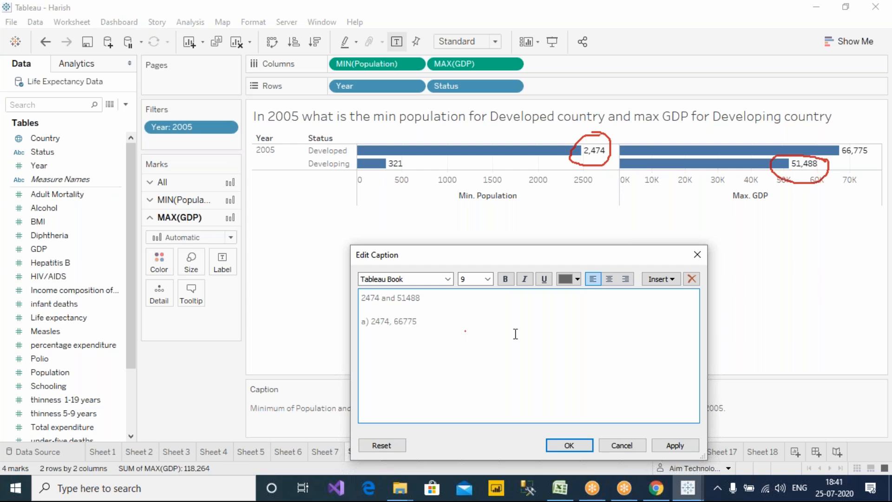
pyautogui.moveTo(371, 321); pyautogui.dragTo(445, 322)
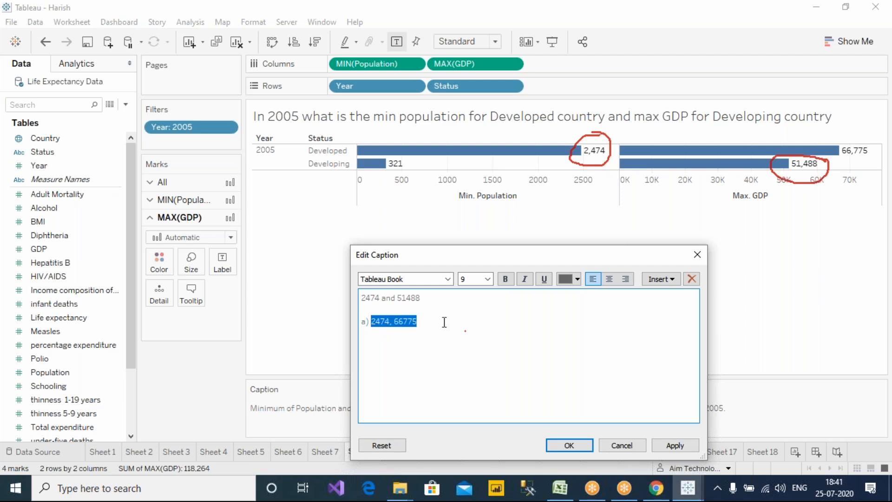
pyautogui.click(424, 356)
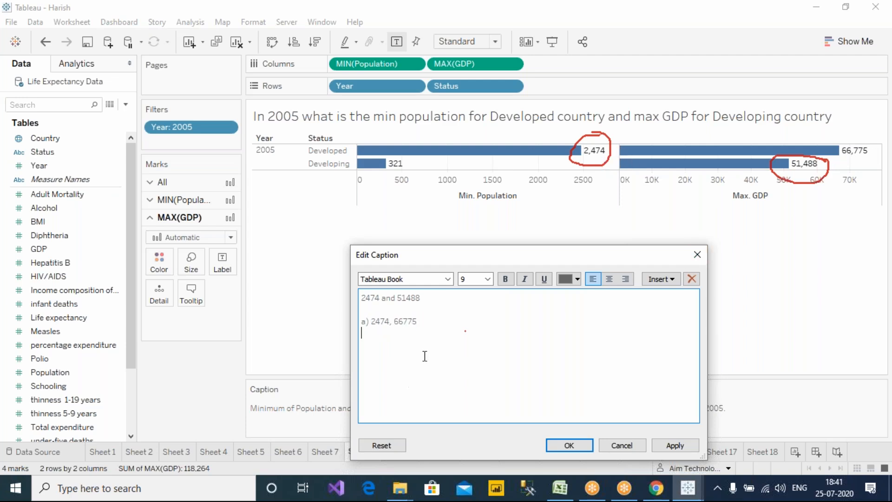
pyautogui.moveTo(428, 321); pyautogui.dragTo(344, 321)
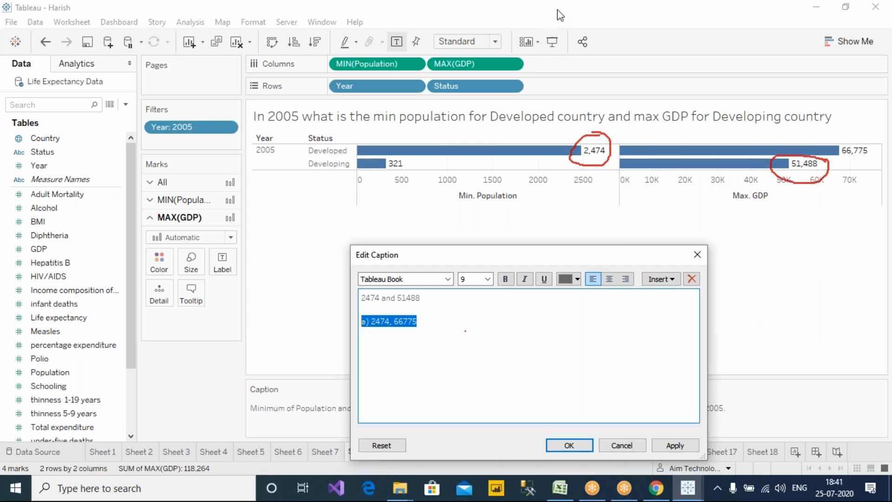
# With the annotation pen, circle the Developed row label, mark beneath the Developing GDP bar and tick the caption answer "2474 and 51488".
pyautogui.click(573, 44)
pyautogui.moveTo(361, 138)
pyautogui.mouseDown()
pyautogui.moveTo(295, 141)
pyautogui.moveTo(364, 140)
pyautogui.mouseUp()
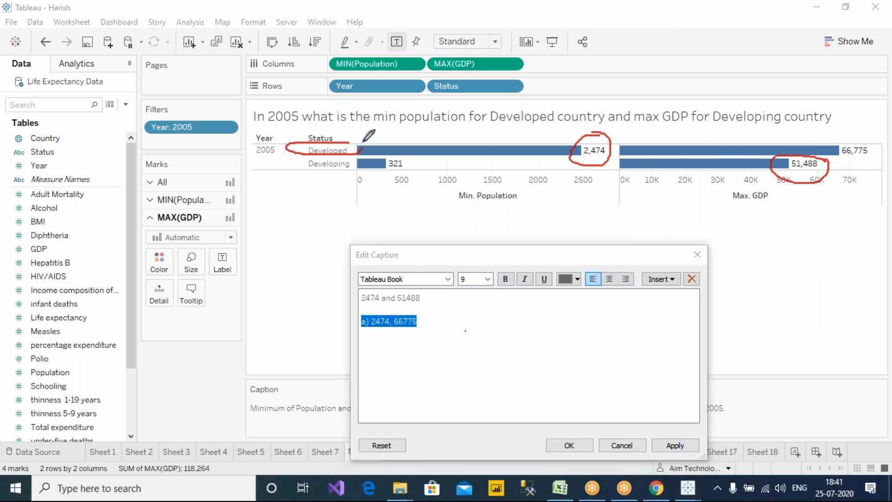
pyautogui.moveTo(754, 168)
pyautogui.mouseDown()
pyautogui.moveTo(733, 170)
pyautogui.moveTo(737, 163)
pyautogui.mouseUp()
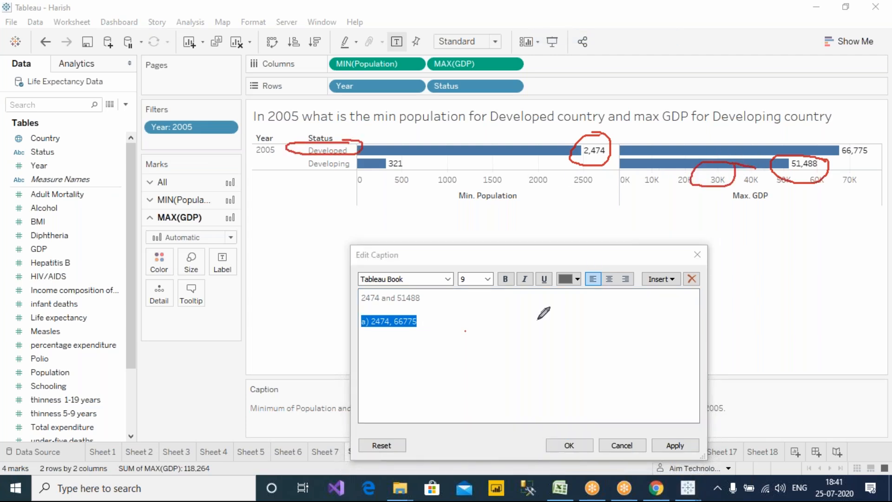
pyautogui.moveTo(434, 298); pyautogui.dragTo(485, 260)
# Delete the "a) 2474, 66775" line from the caption and apply the edited caption to the sheet.
pyautogui.click(512, 346)
pyautogui.click(673, 447)
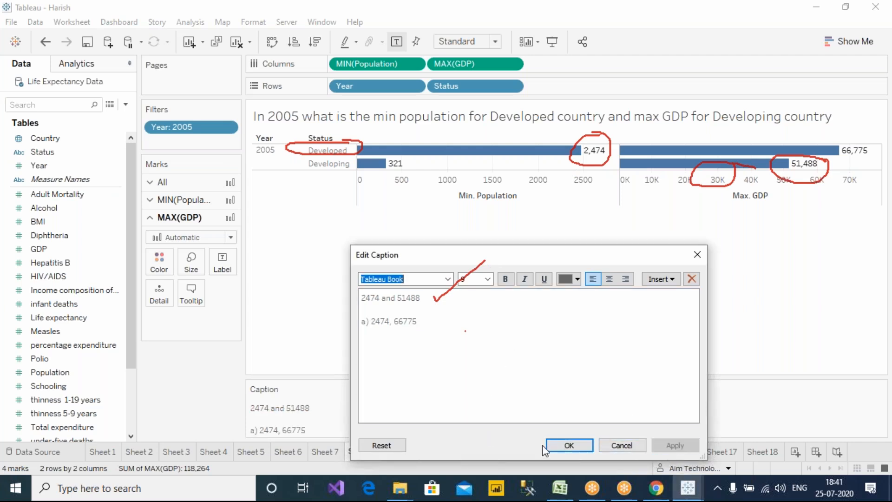
pyautogui.moveTo(421, 321); pyautogui.dragTo(330, 324)
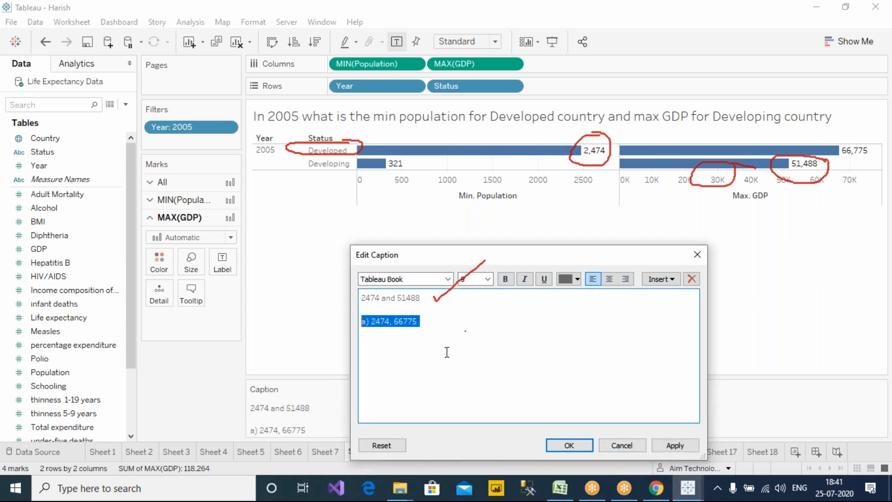
pyautogui.press('Delete')
pyautogui.click(660, 447)
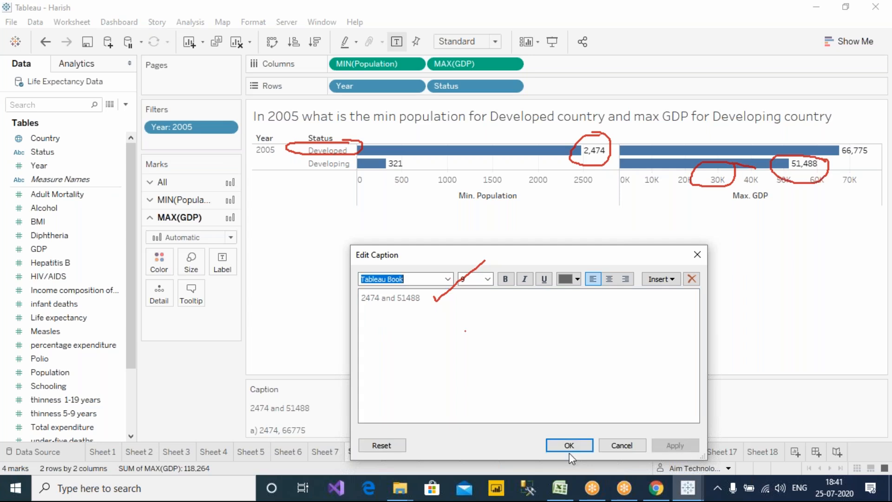
pyautogui.click(560, 447)
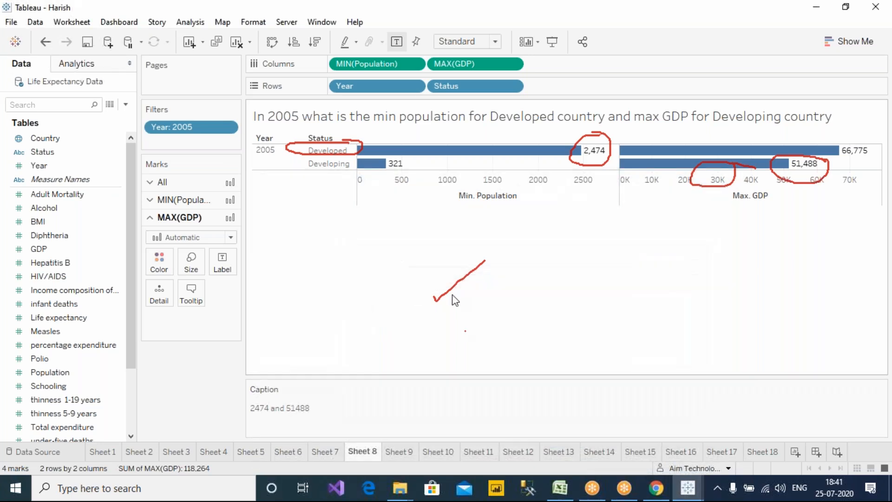
# Erase all pen annotations from the worksheet view.
pyautogui.click(558, 6)
pyautogui.click(588, 96)
pyautogui.click(512, 264)
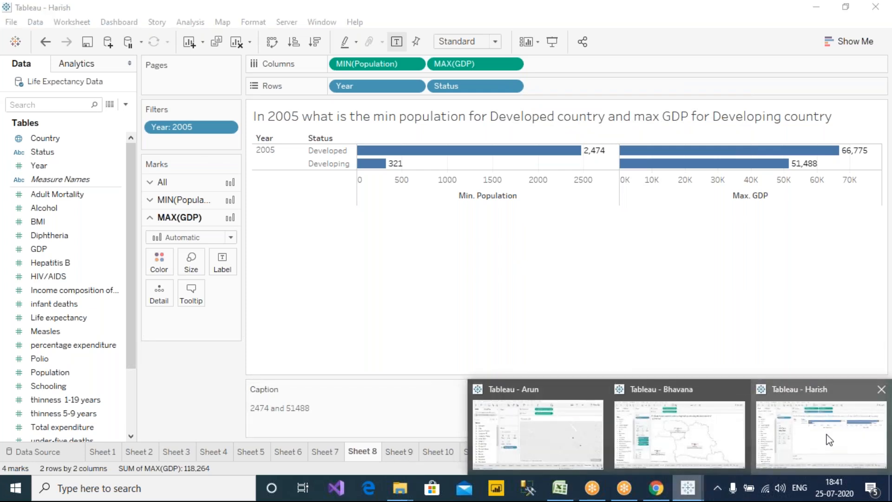
# Bring up the open workbook that shows the postal code map and minimize its window again.
pyautogui.moveTo(688, 488)
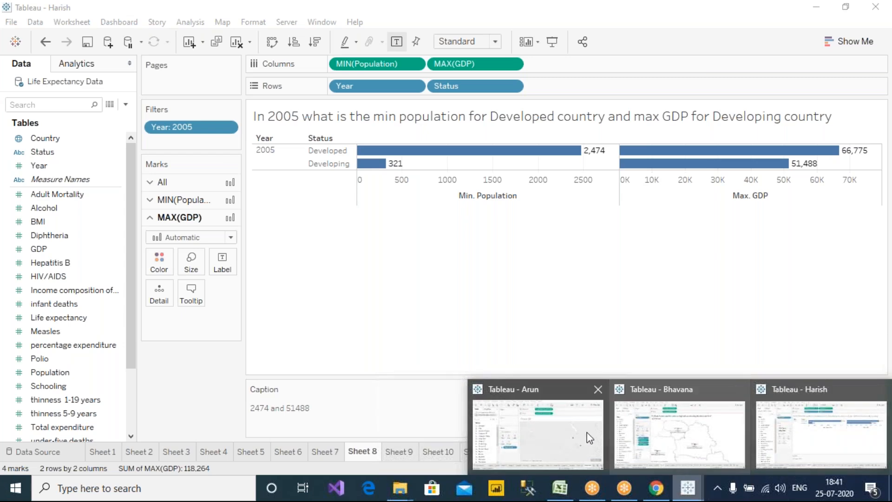
pyautogui.click(587, 432)
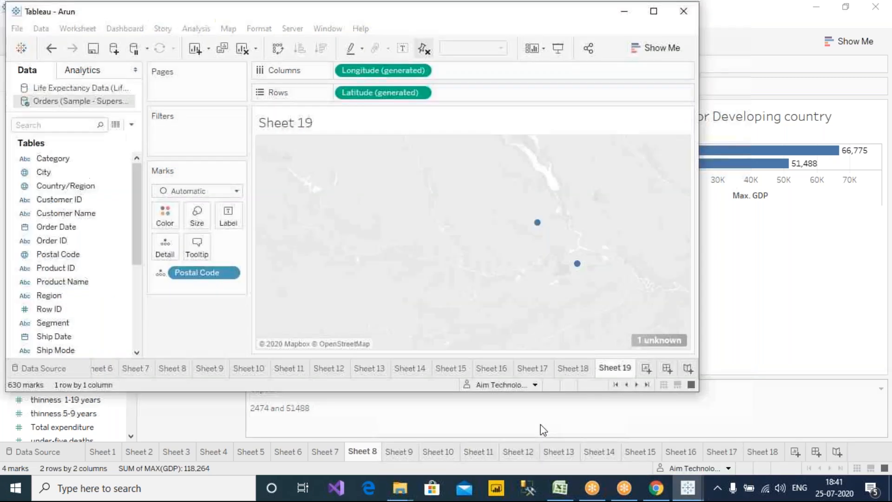
pyautogui.rightClick(215, 6)
pyautogui.click(259, 60)
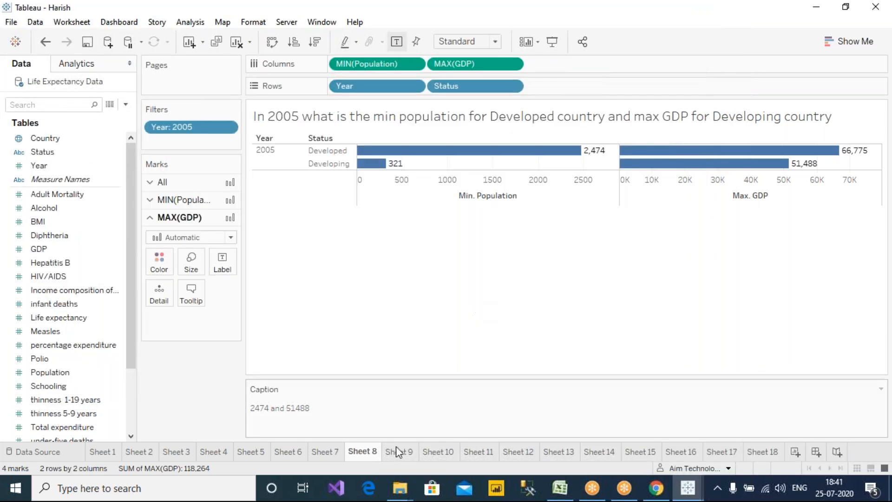
# Open Sheet 9 to examine the country with the least average BMI in 2013, with the annotation pen ready.
pyautogui.click(401, 451)
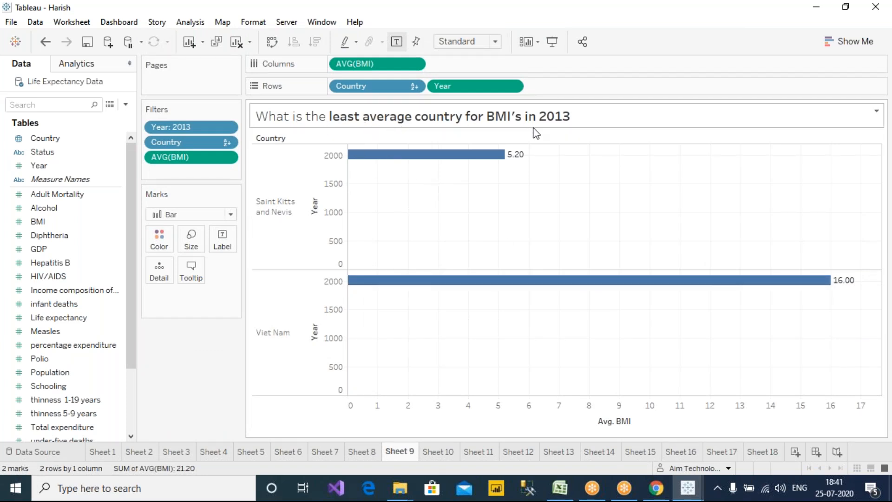
pyautogui.moveTo(511, 279)
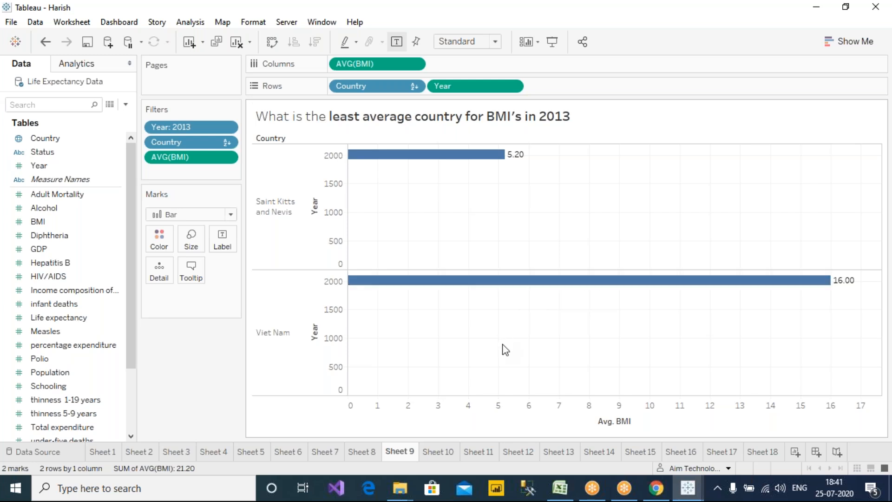
pyautogui.click(560, 11)
pyautogui.click(564, 35)
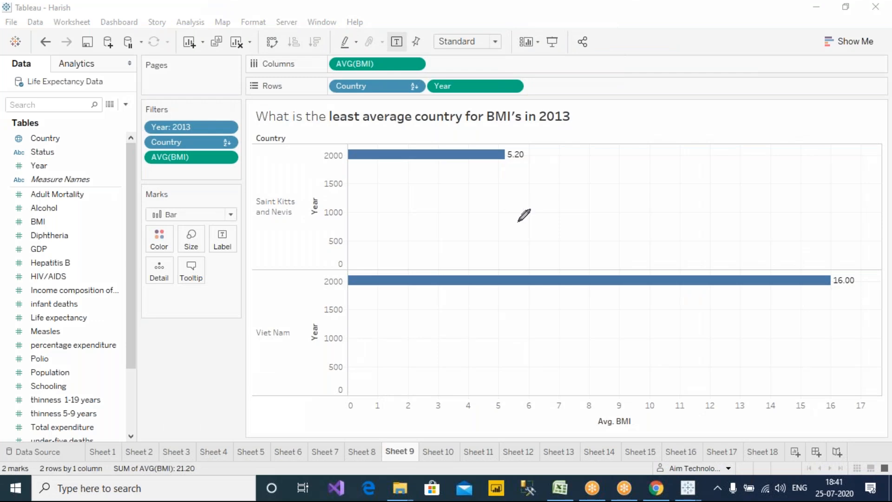
# Switch to the workbook in the smaller window and examine its Sheet 8 population and GDP view and its Sheet 9 BMI view.
pyautogui.moveTo(688, 488)
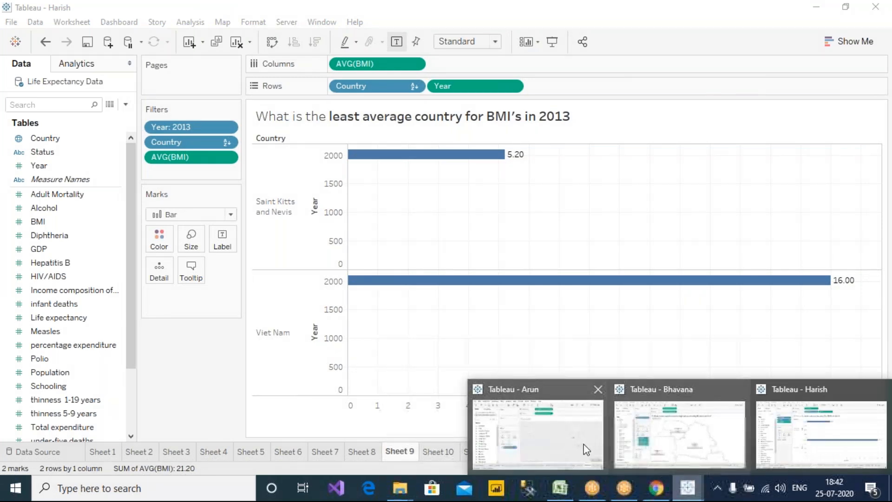
pyautogui.click(539, 434)
pyautogui.click(279, 370)
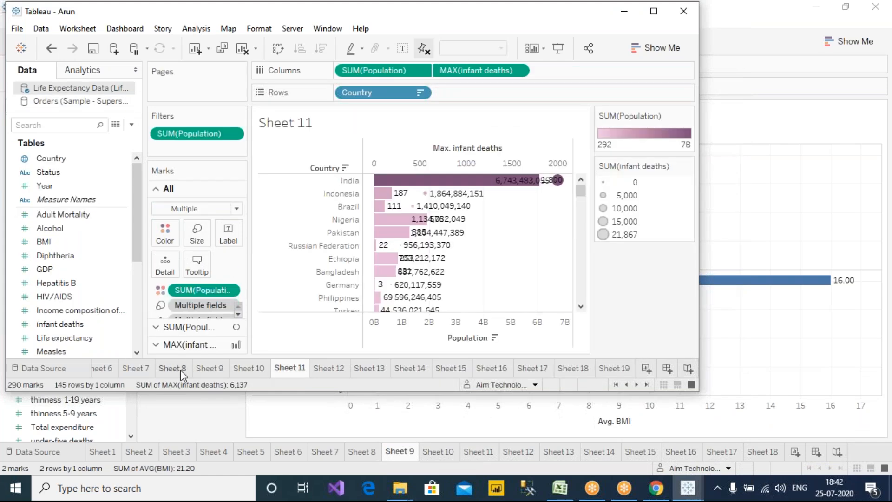
pyautogui.click(180, 370)
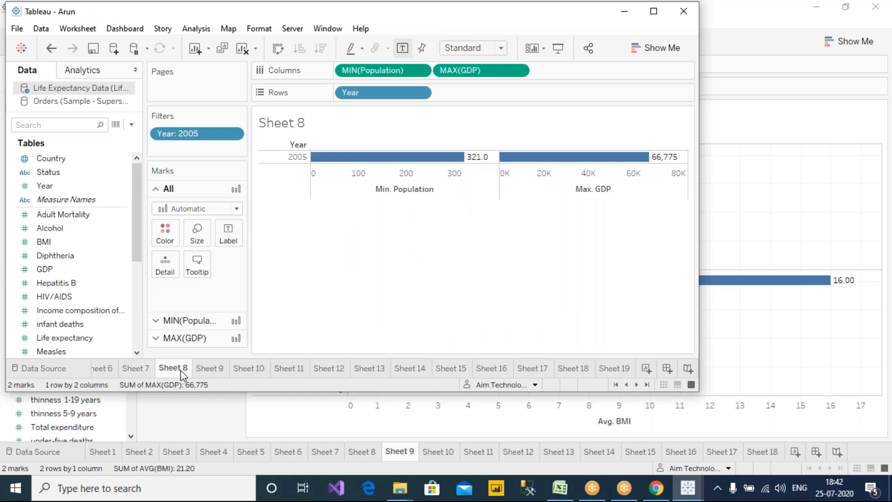
pyautogui.click(221, 367)
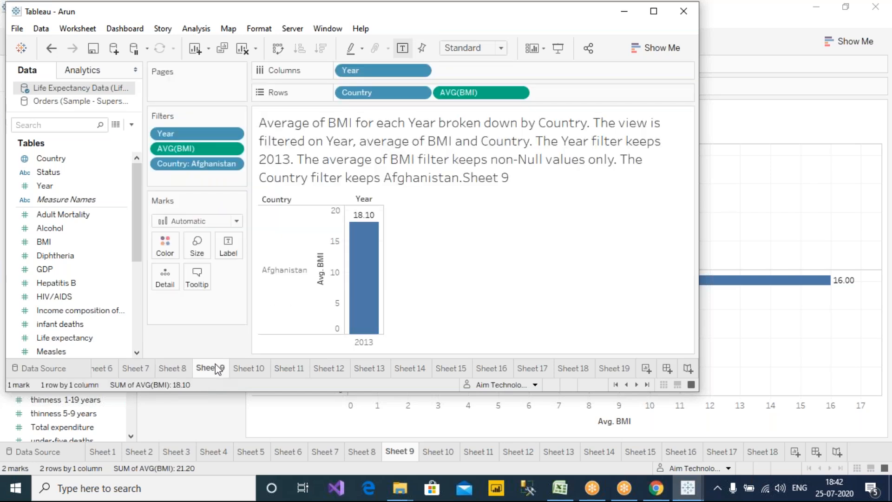
pyautogui.click(183, 367)
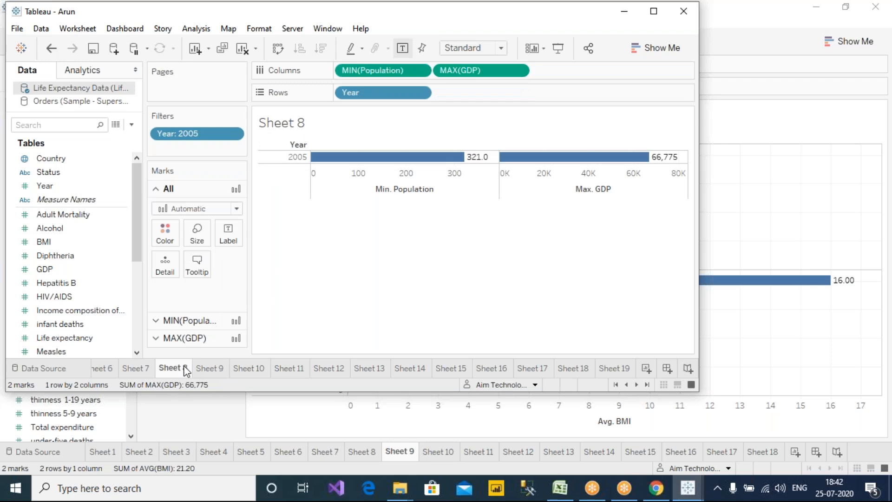
# Look through Sheets 7 to 10 of this workbook to check its answers, and minimize its window.
pyautogui.moveTo(224, 12); pyautogui.dragTo(330, 34)
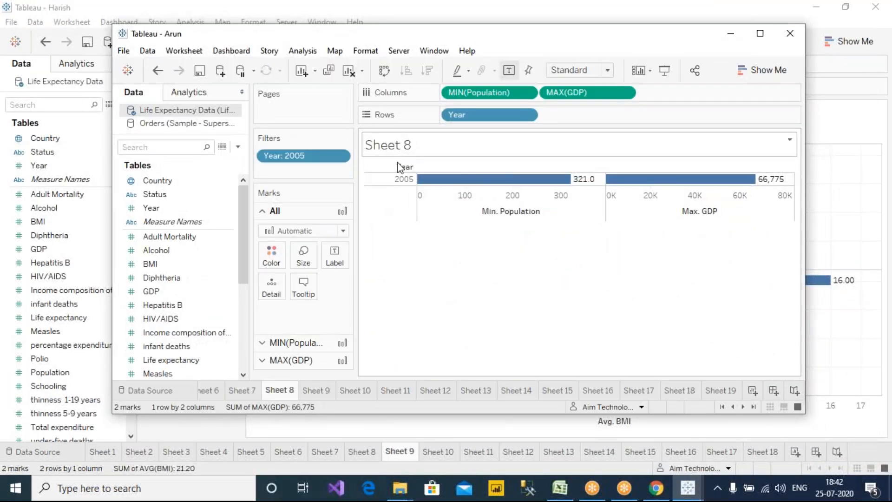
pyautogui.click(253, 391)
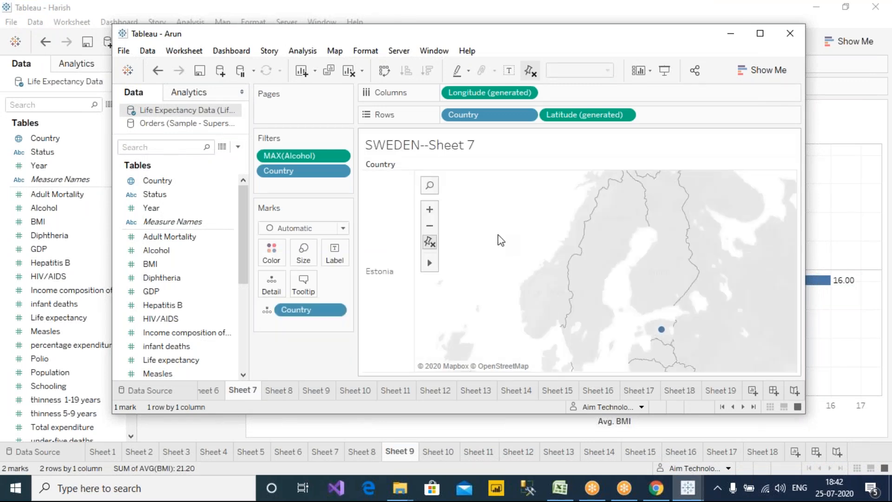
pyautogui.click(278, 389)
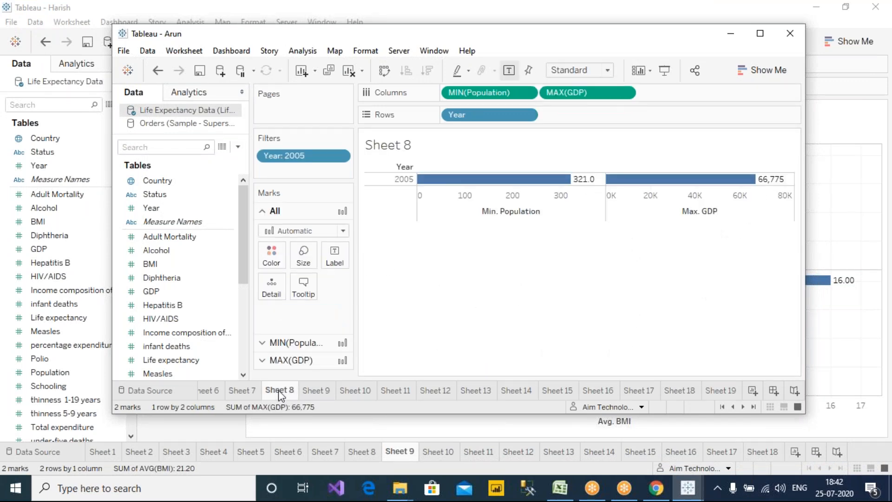
pyautogui.click(316, 392)
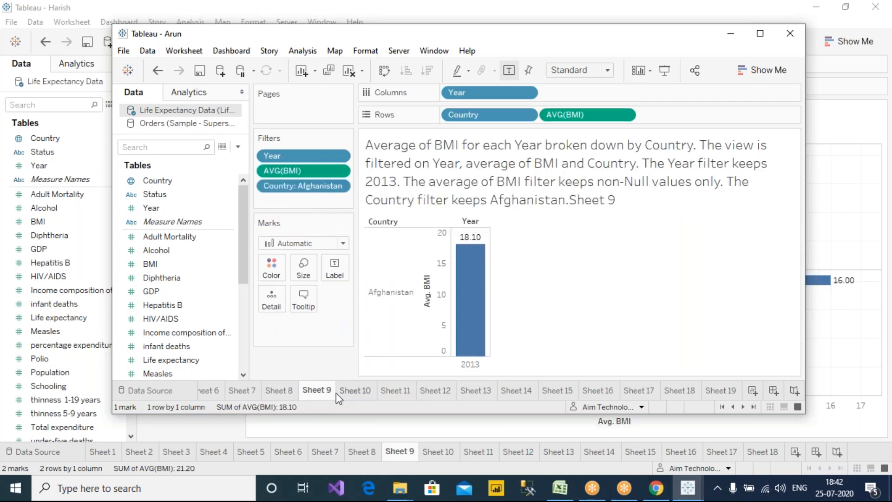
pyautogui.click(349, 392)
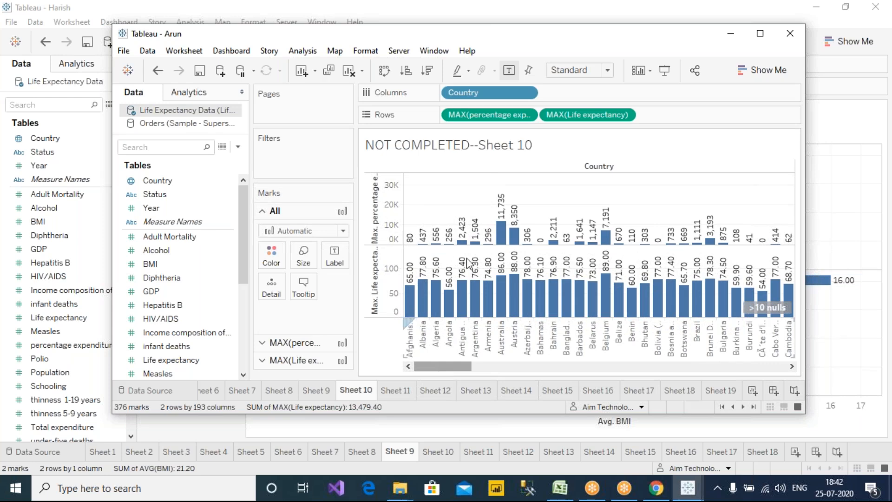
pyautogui.rightClick(509, 40)
pyautogui.click(517, 83)
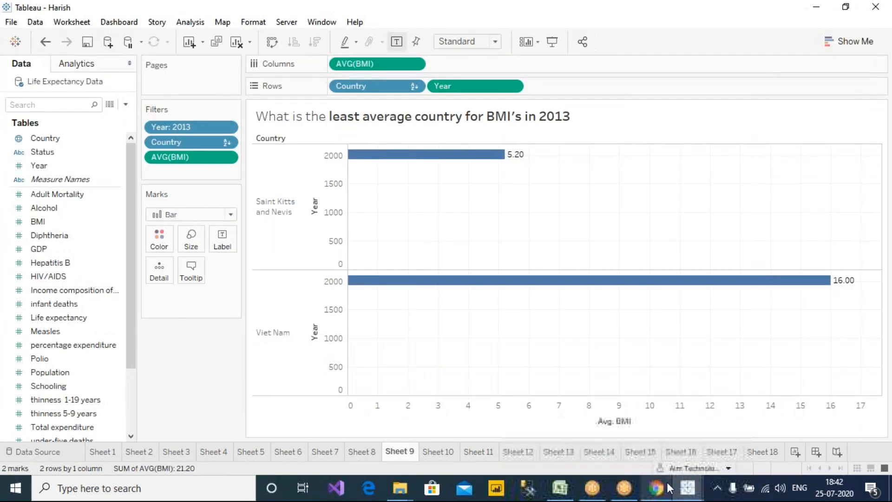
# Switch to the workbook with the alcohol consumption map and go through Sheet 8 to its Sheet 9 on 2013 BMI.
pyautogui.moveTo(687, 487)
pyautogui.click(692, 440)
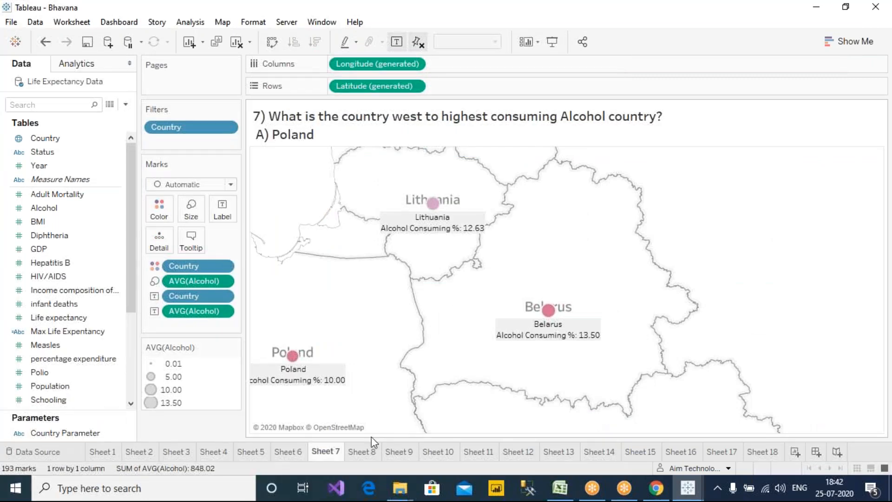
pyautogui.click(358, 451)
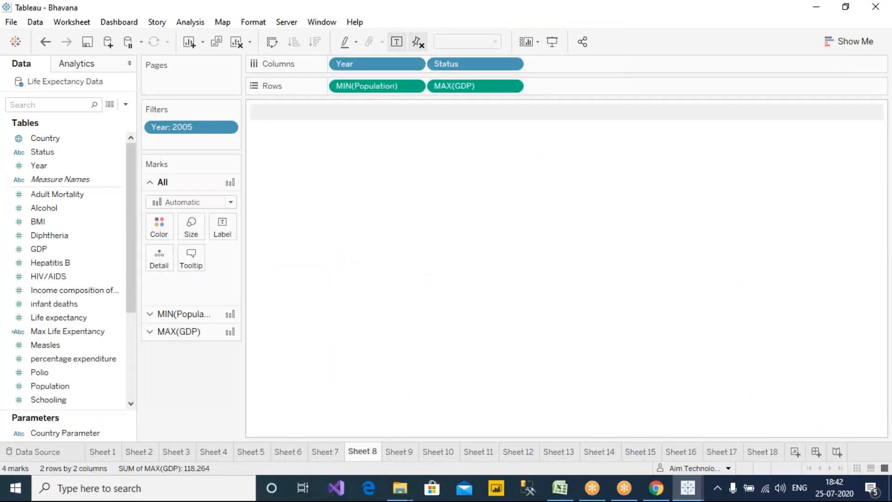
pyautogui.hotkey('ctrl', 'Tab')
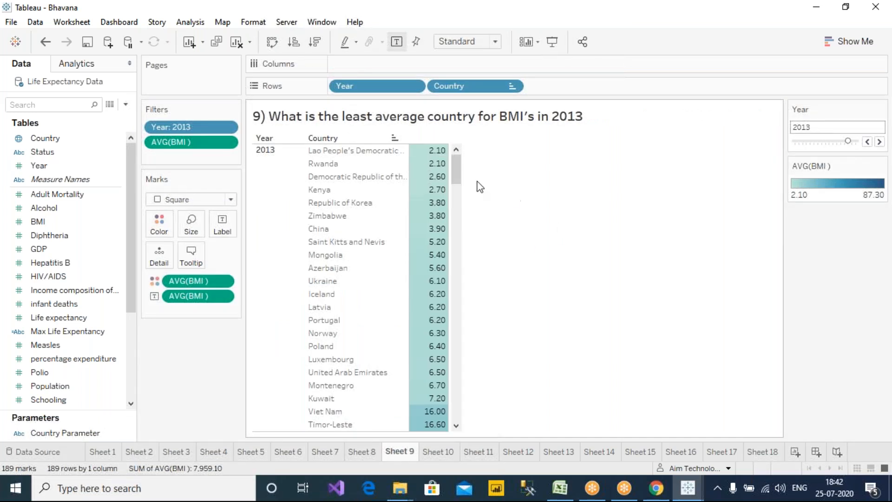
# Circle Lao People's Democratic Republic and Rwanda with the annotation pen and tick their BMI values.
pyautogui.click(573, 15)
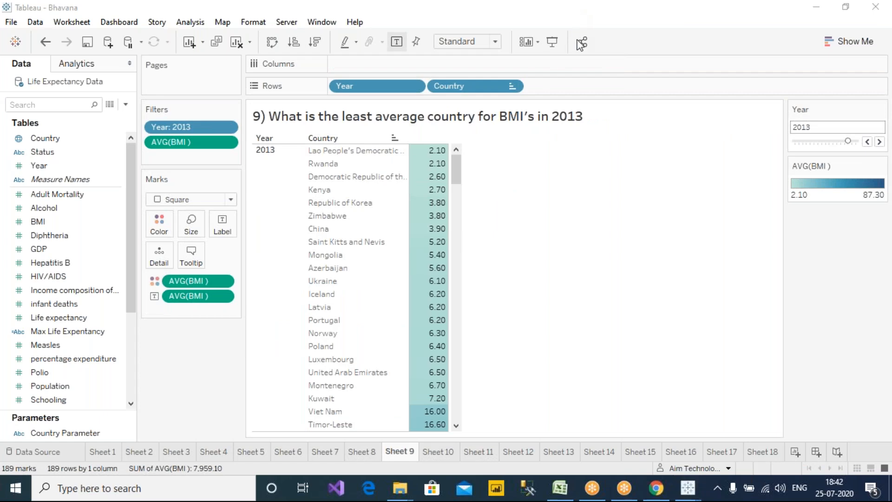
pyautogui.click(580, 39)
pyautogui.moveTo(404, 148)
pyautogui.mouseDown()
pyautogui.moveTo(295, 147)
pyautogui.moveTo(325, 166)
pyautogui.moveTo(409, 162)
pyautogui.moveTo(404, 137)
pyautogui.mouseUp()
pyautogui.moveTo(454, 151)
pyautogui.mouseDown()
pyautogui.moveTo(478, 131)
pyautogui.moveTo(492, 135)
pyautogui.mouseUp()
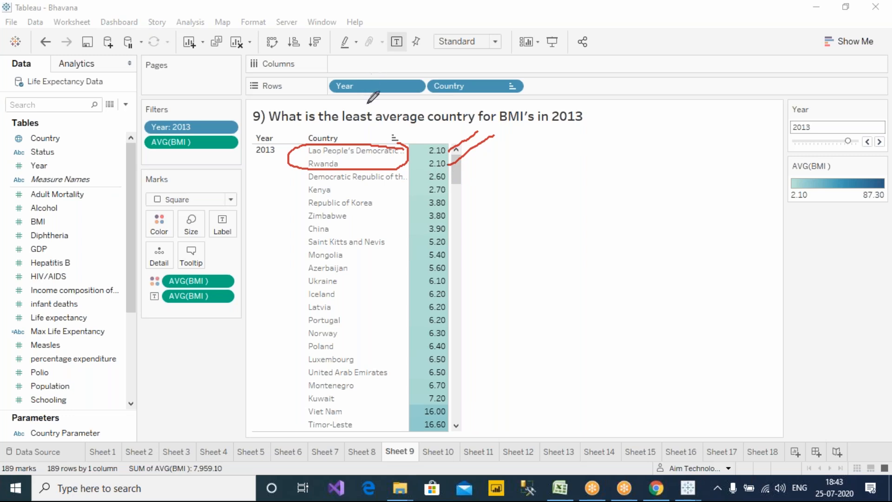
# Double-underline "in 2013" in the title, tick the Year: 2013 filter and underline the AVG(BMI) filter.
pyautogui.moveTo(537, 128)
pyautogui.mouseDown()
pyautogui.moveTo(605, 127)
pyautogui.moveTo(604, 139)
pyautogui.mouseUp()
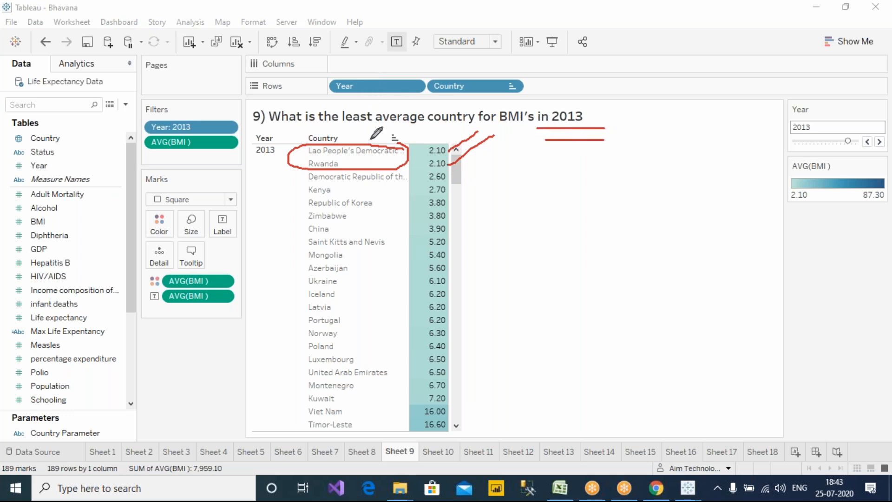
pyautogui.moveTo(198, 130); pyautogui.dragTo(239, 93)
pyautogui.moveTo(143, 156)
pyautogui.mouseDown()
pyautogui.moveTo(198, 154)
pyautogui.moveTo(131, 154)
pyautogui.mouseUp()
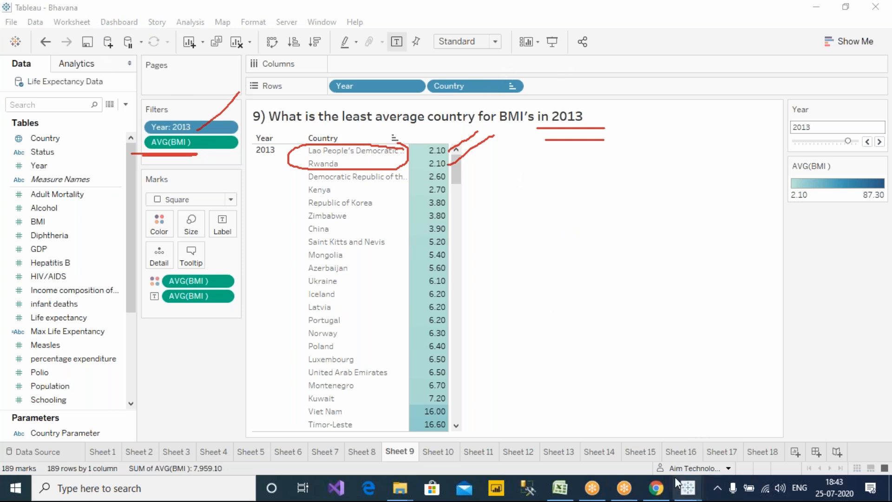
# Switch to the workbook whose Sheet 9 compares Saint Kitts and Nevis with Viet Nam, swap its axes and clear that sheet.
pyautogui.moveTo(693, 492)
pyautogui.click(754, 435)
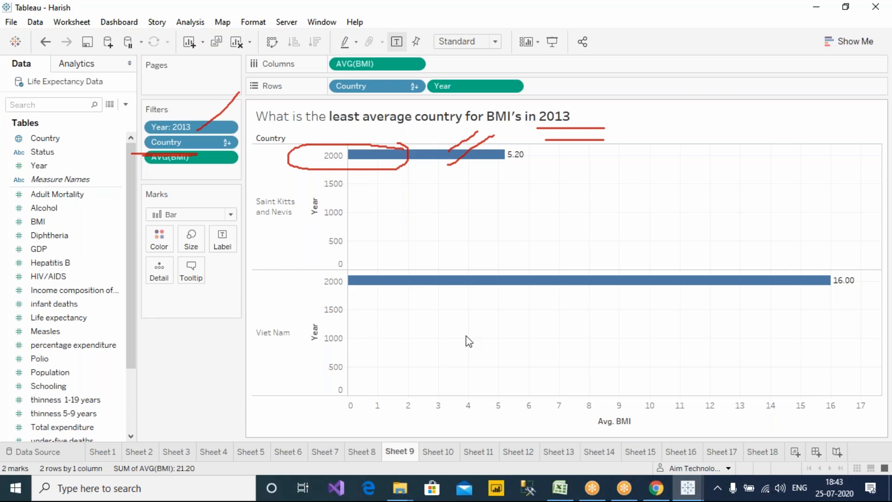
pyautogui.click(566, 14)
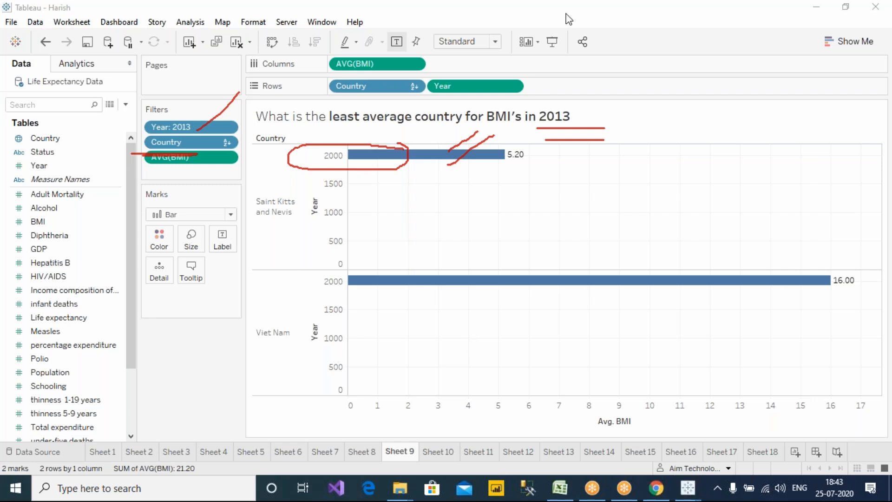
pyautogui.click(272, 42)
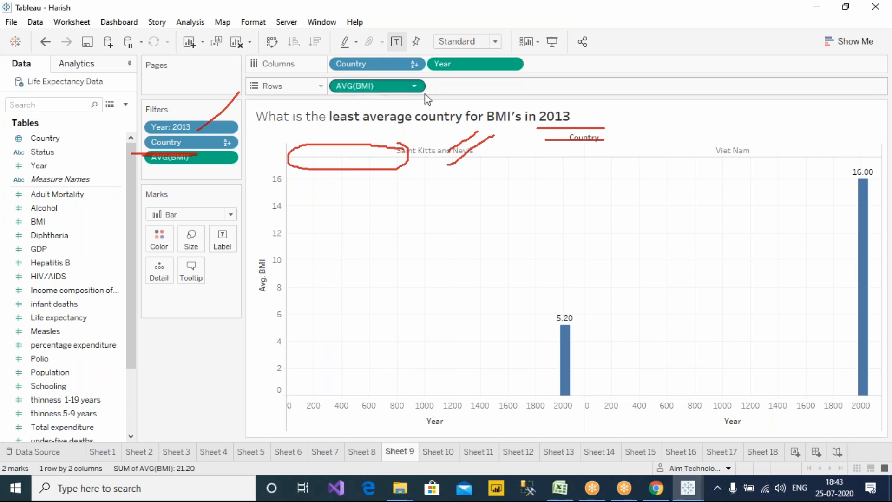
pyautogui.click(236, 43)
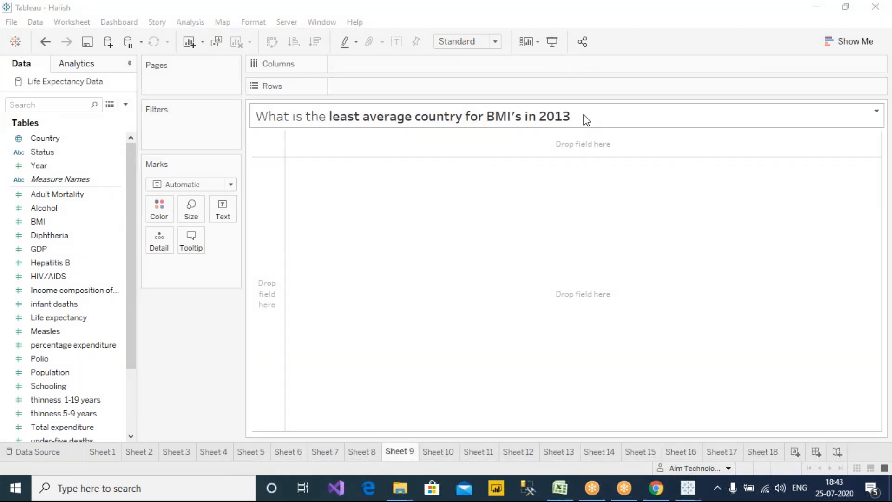
# Filter the sheet to 2013 by adding Year as a discrete row field, keeping only 2013, and removing Year from the rows.
pyautogui.moveTo(74, 166); pyautogui.dragTo(399, 89)
pyautogui.click(414, 86)
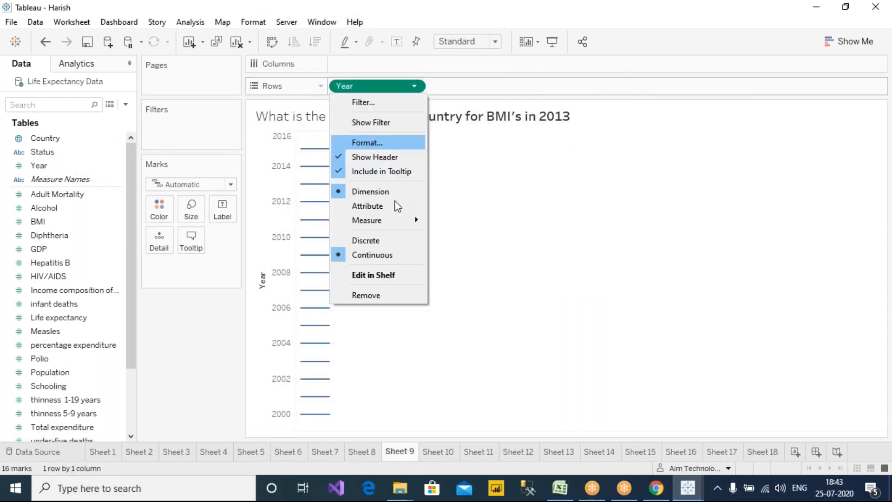
pyautogui.click(371, 240)
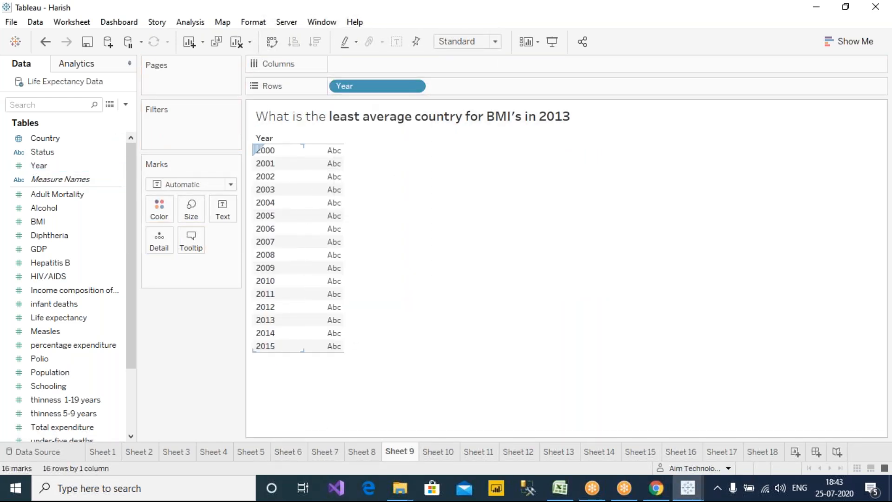
pyautogui.click(274, 319)
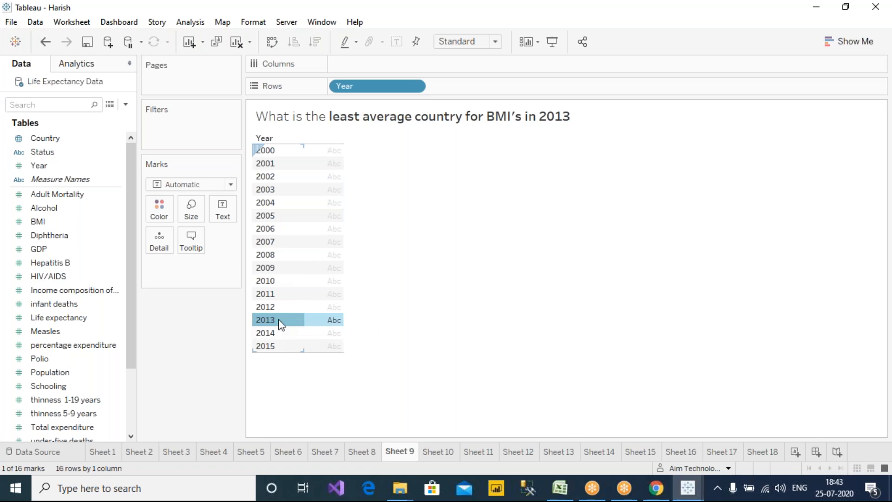
pyautogui.click(314, 341)
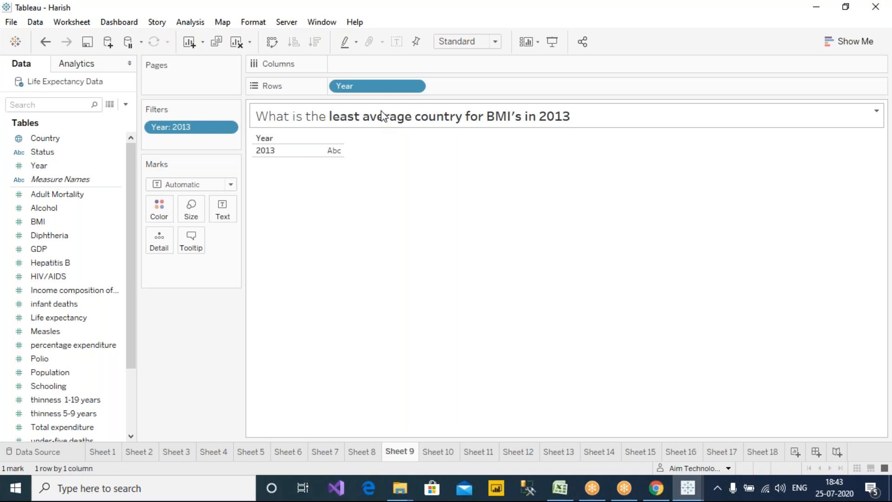
pyautogui.moveTo(379, 88); pyautogui.dragTo(279, 222)
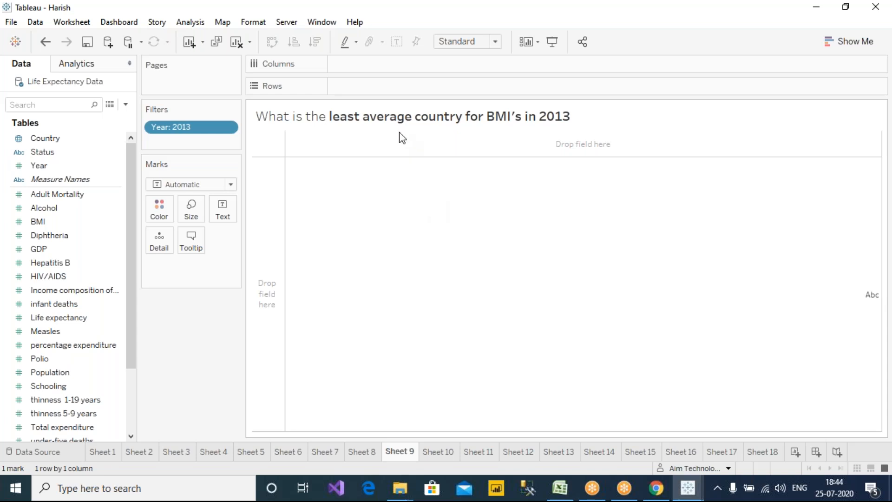
# List Country on rows and show BMI as text values aggregated as an average.
pyautogui.moveTo(44, 139); pyautogui.dragTo(414, 88)
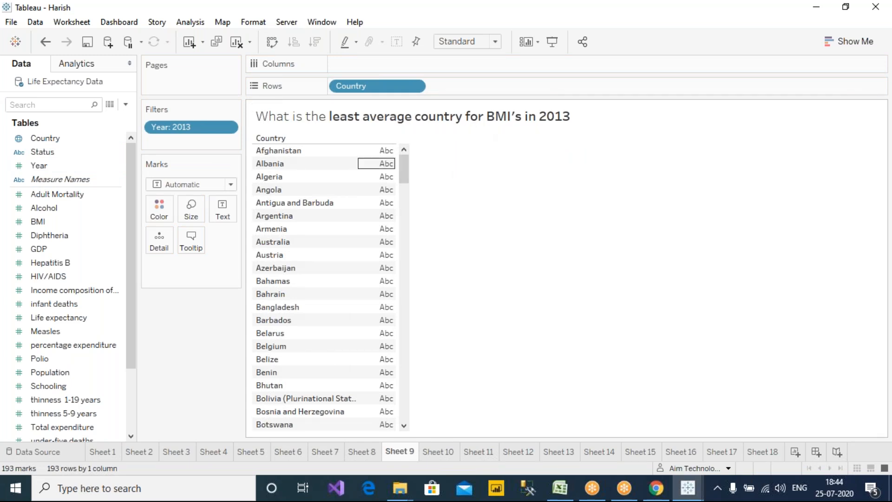
pyautogui.moveTo(53, 228); pyautogui.dragTo(388, 244)
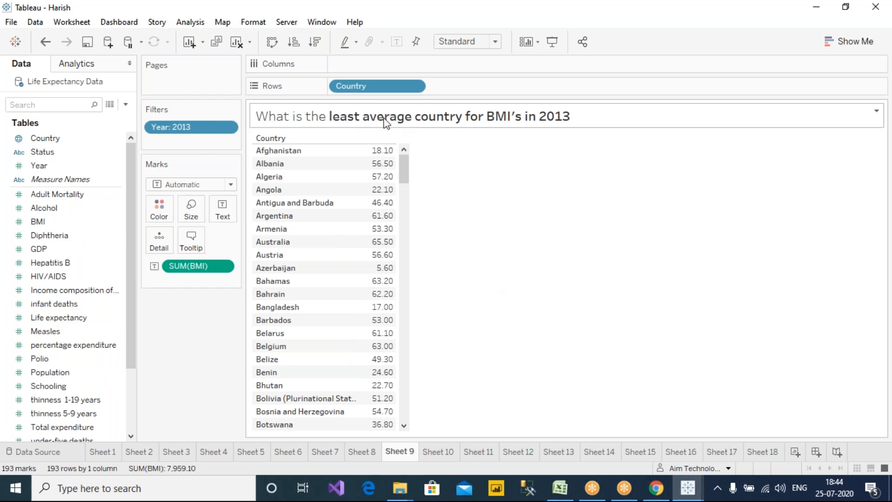
pyautogui.click(224, 266)
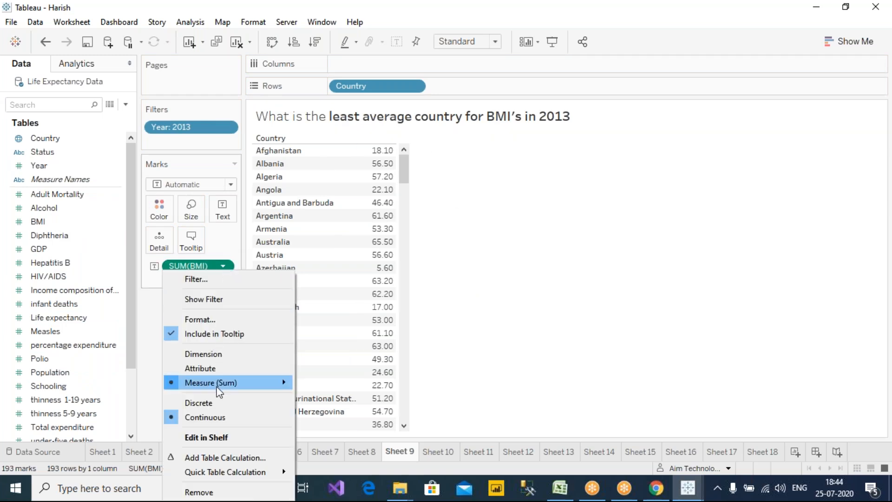
pyautogui.moveTo(220, 392)
pyautogui.click(348, 344)
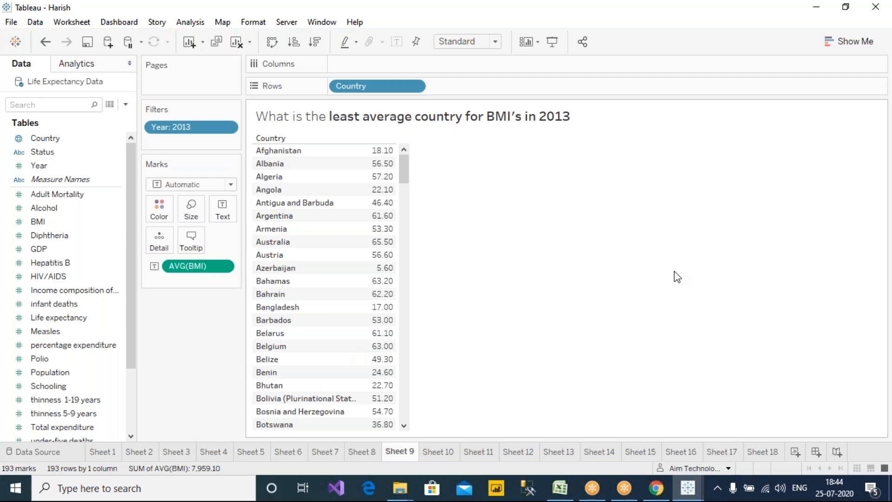
# Sort the countries by average BMI in ascending order and inspect the blank entries for San Marino and Monaco.
pyautogui.click(293, 41)
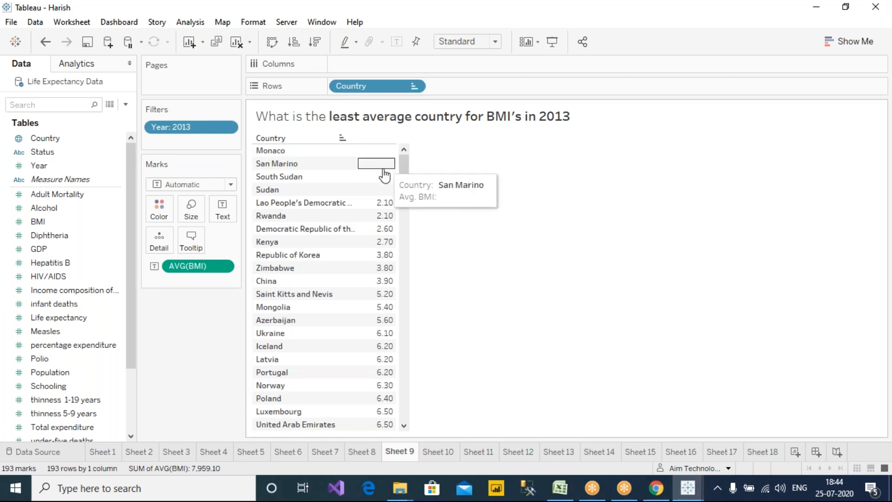
pyautogui.moveTo(386, 154)
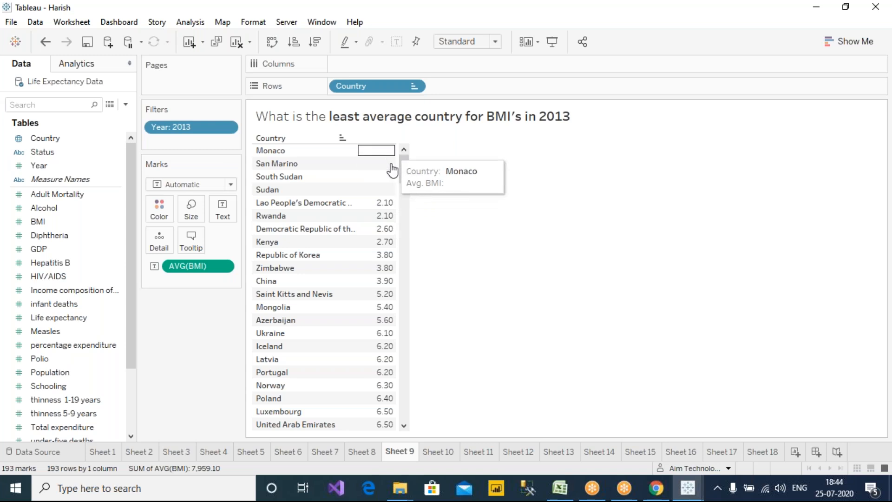
pyautogui.moveTo(391, 202)
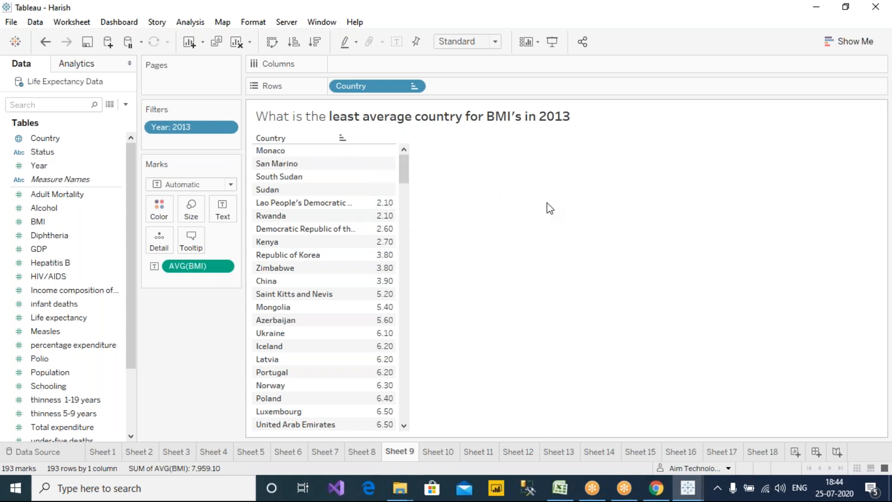
# Circle and tick the Lao People's Democratic Republic and Rwanda rows with the annotation pen, mark up the title, and erase all annotations.
pyautogui.click(569, 40)
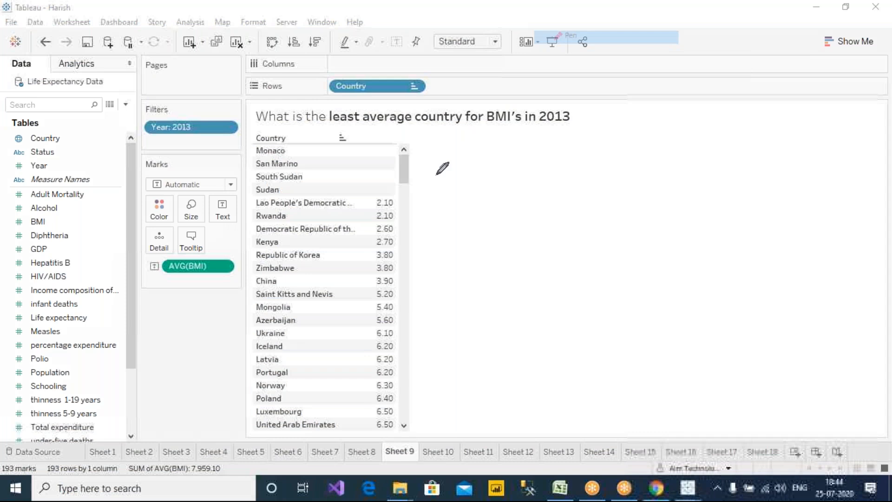
pyautogui.moveTo(401, 198)
pyautogui.mouseDown()
pyautogui.moveTo(247, 200)
pyautogui.moveTo(255, 220)
pyautogui.moveTo(353, 221)
pyautogui.moveTo(406, 207)
pyautogui.moveTo(330, 211)
pyautogui.mouseUp()
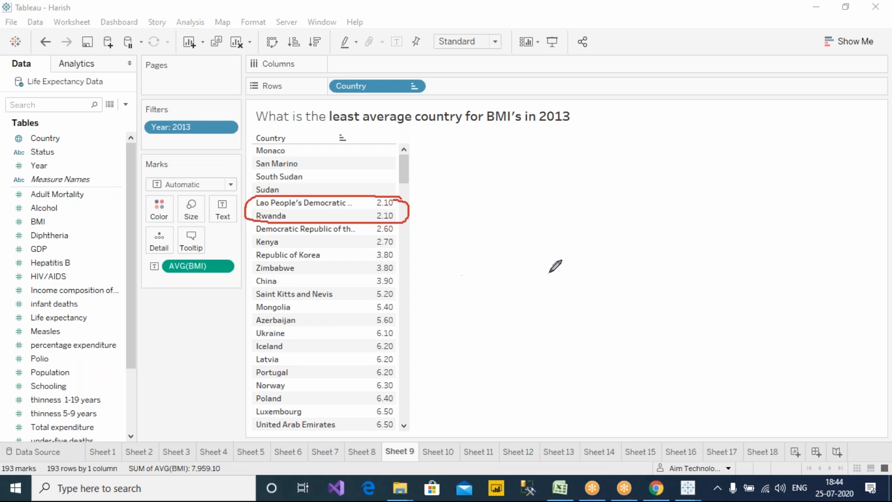
pyautogui.moveTo(414, 208); pyautogui.dragTo(472, 180)
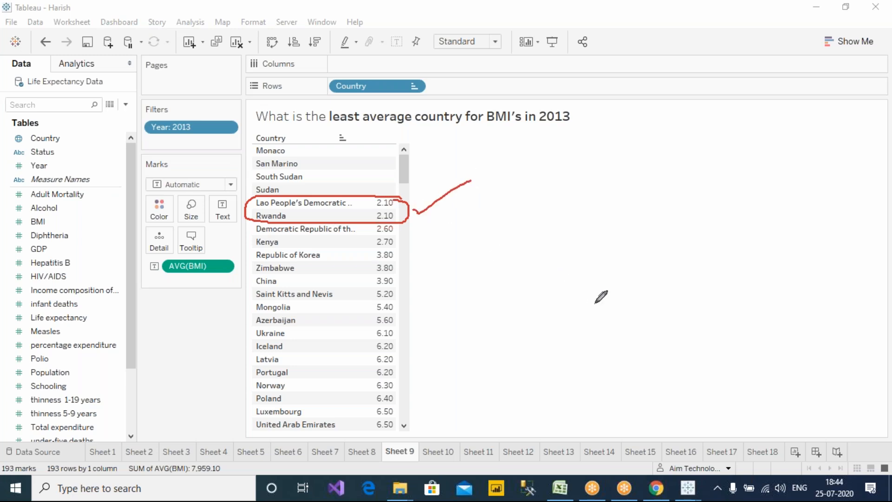
pyautogui.moveTo(537, 100); pyautogui.dragTo(539, 156)
pyautogui.moveTo(577, 135); pyautogui.dragTo(668, 123)
pyautogui.moveTo(419, 135); pyautogui.dragTo(464, 134)
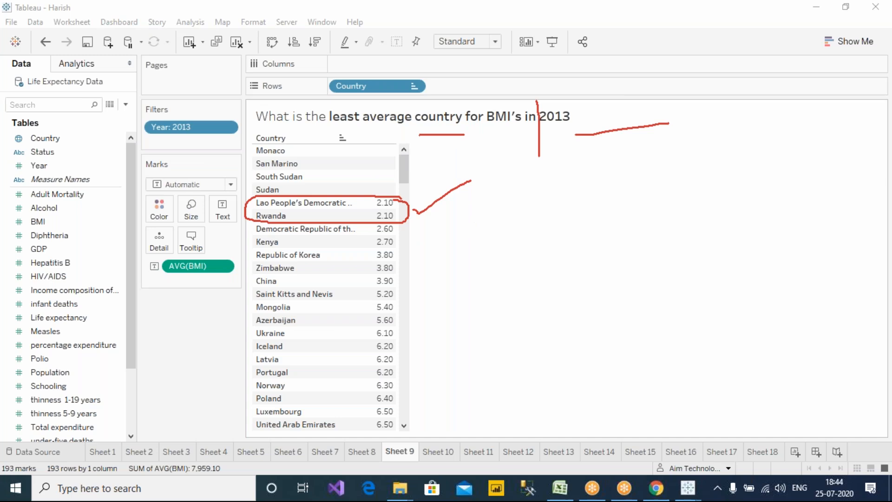
pyautogui.click(587, 94)
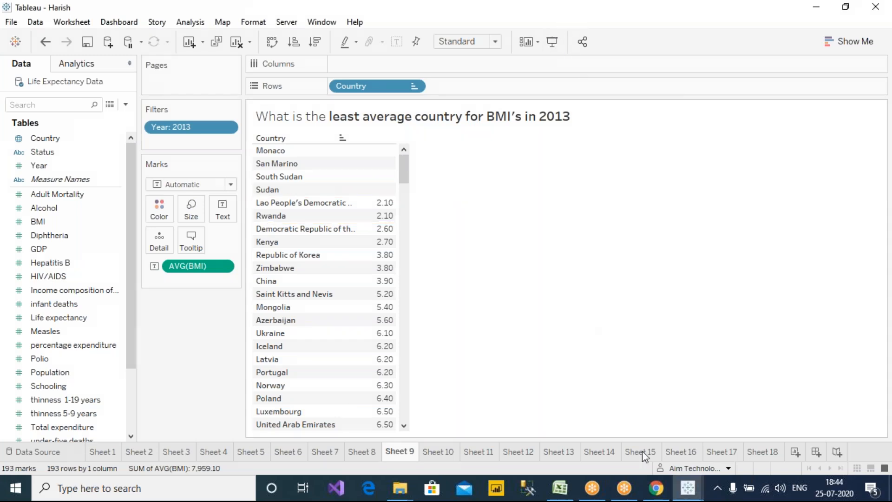
# Look at the NOT COMPLETED Sheet 10 in the other workbook, return to the BMI workbook, and go through its Sheet 10 to Sheet 11.
pyautogui.click(695, 492)
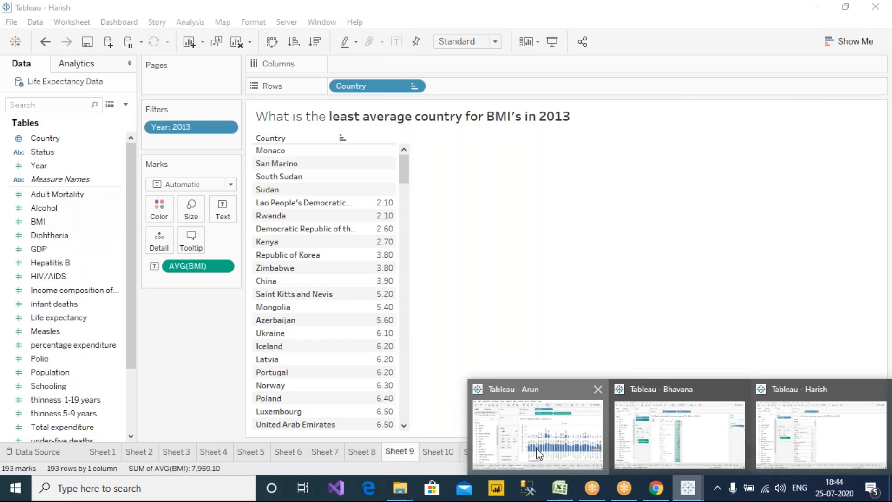
pyautogui.click(534, 453)
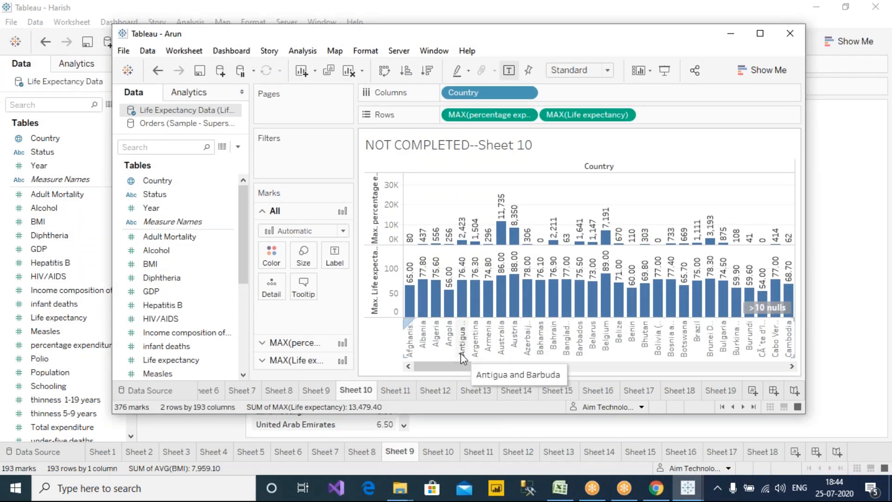
pyautogui.click(844, 313)
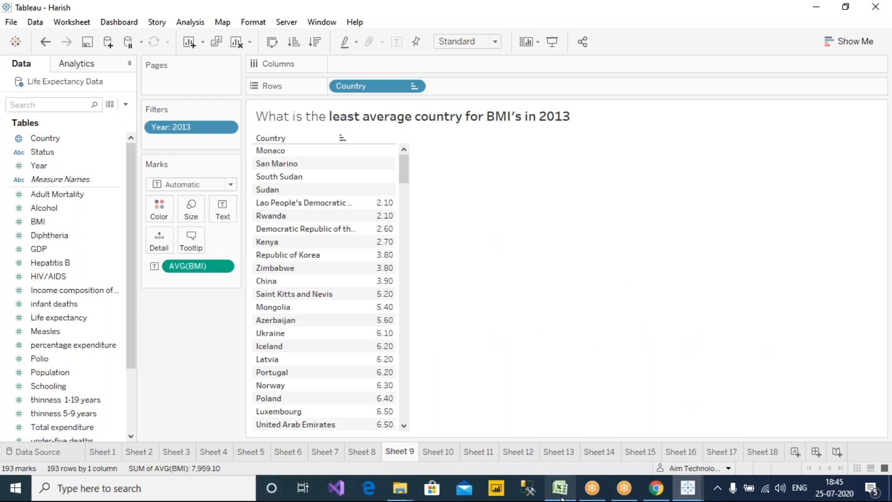
pyautogui.moveTo(688, 488)
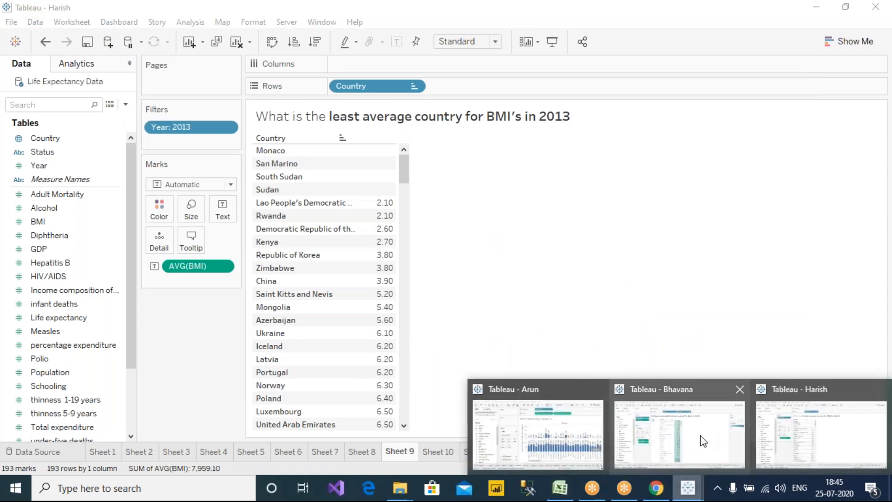
pyautogui.click(768, 436)
pyautogui.click(446, 452)
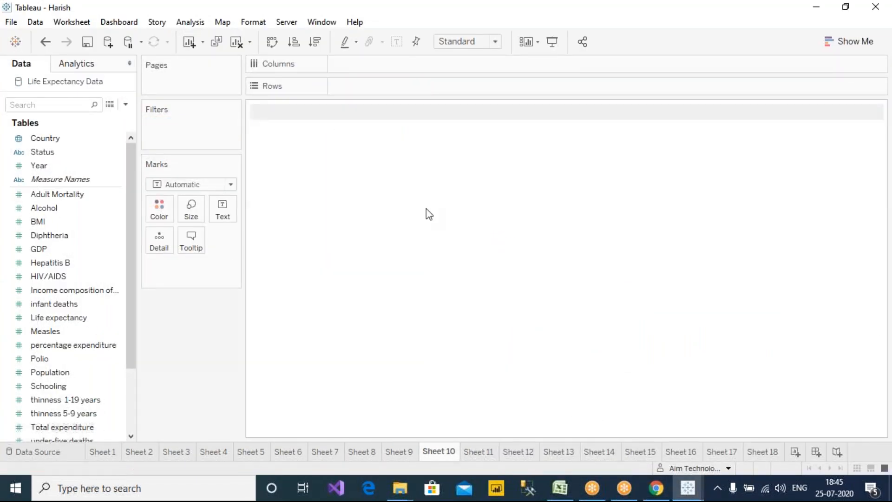
pyautogui.click(479, 452)
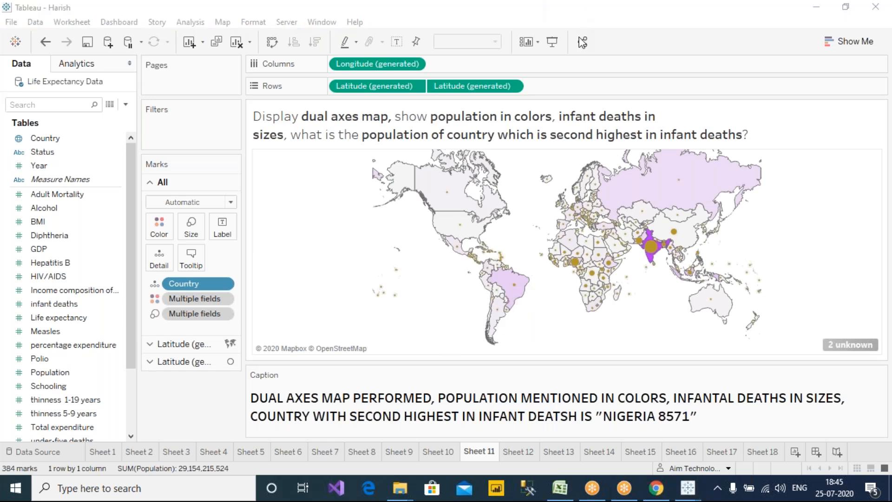
# Circle "NIGERIA 8571" and the population question with the annotation pen, and copy the question text from the sheet title.
pyautogui.moveTo(628, 405)
pyautogui.mouseDown()
pyautogui.moveTo(625, 421)
pyautogui.moveTo(707, 415)
pyautogui.moveTo(616, 401)
pyautogui.moveTo(605, 421)
pyautogui.moveTo(625, 428)
pyautogui.mouseUp()
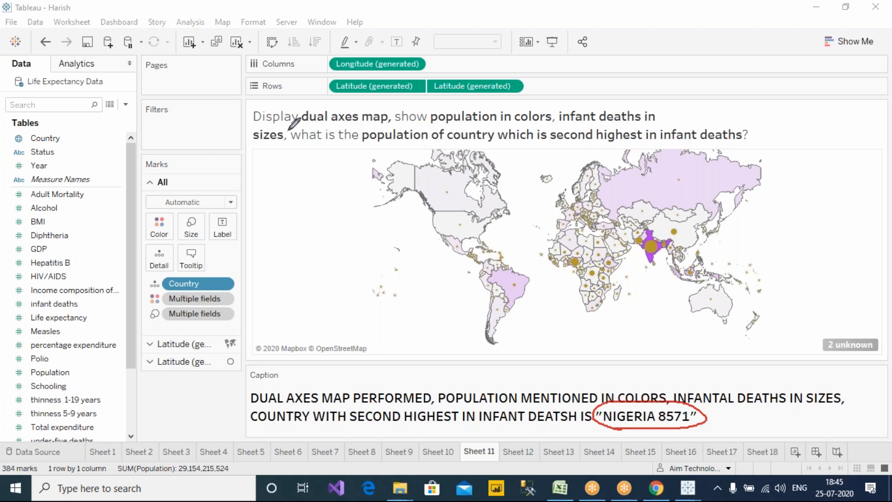
pyautogui.moveTo(294, 146)
pyautogui.mouseDown()
pyautogui.moveTo(729, 147)
pyautogui.moveTo(755, 122)
pyautogui.moveTo(309, 115)
pyautogui.moveTo(291, 135)
pyautogui.moveTo(305, 151)
pyautogui.mouseUp()
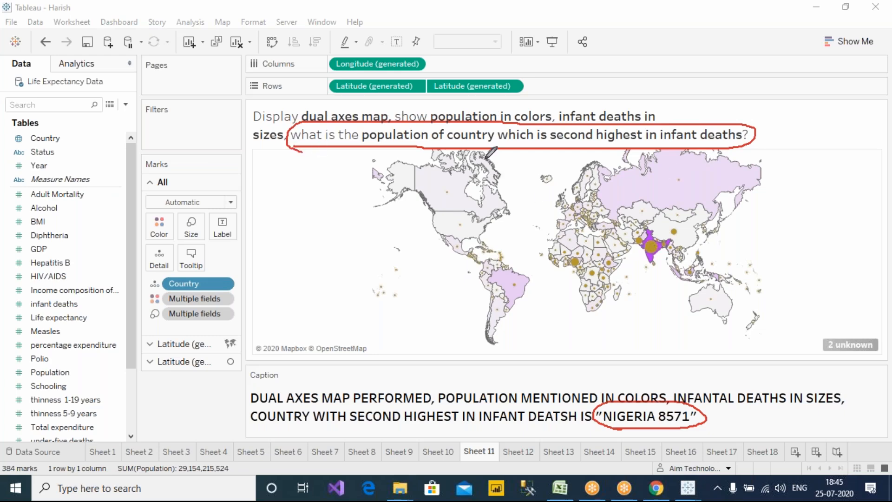
pyautogui.doubleClick(474, 136)
pyautogui.moveTo(230, 336); pyautogui.dragTo(165, 317)
pyautogui.hotkey('ctrl', 'c')
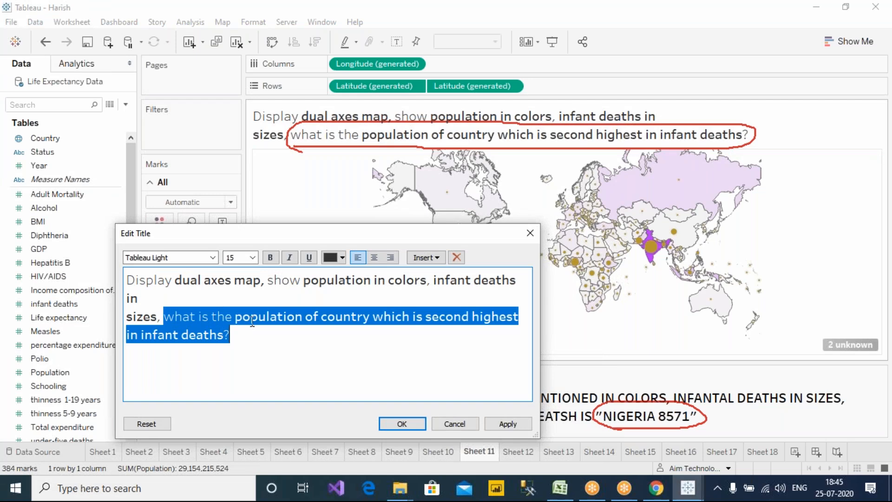
pyautogui.click(458, 425)
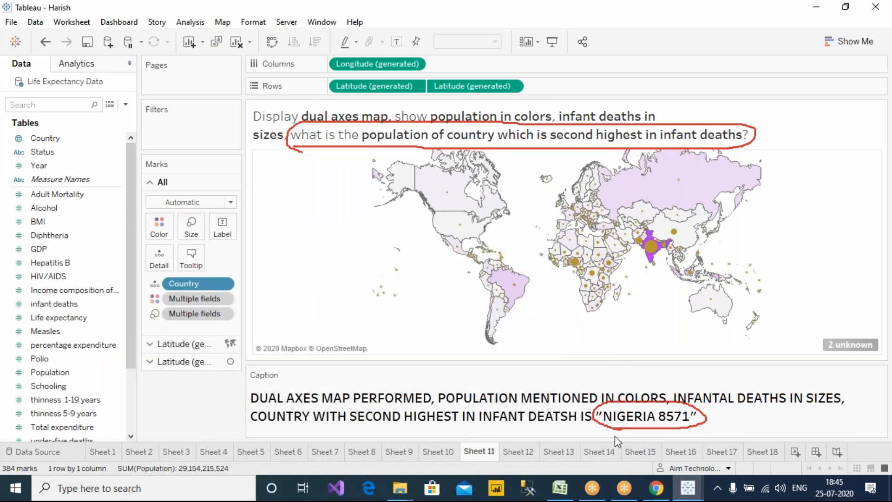
# Add a new worksheet and title it "what is the population of country which is second highest in infant deaths?".
pyautogui.click(795, 453)
pyautogui.doubleClick(294, 113)
pyautogui.hotkey('ctrl', 'a')
pyautogui.hotkey('ctrl', 'v')
pyautogui.click(515, 428)
pyautogui.click(401, 424)
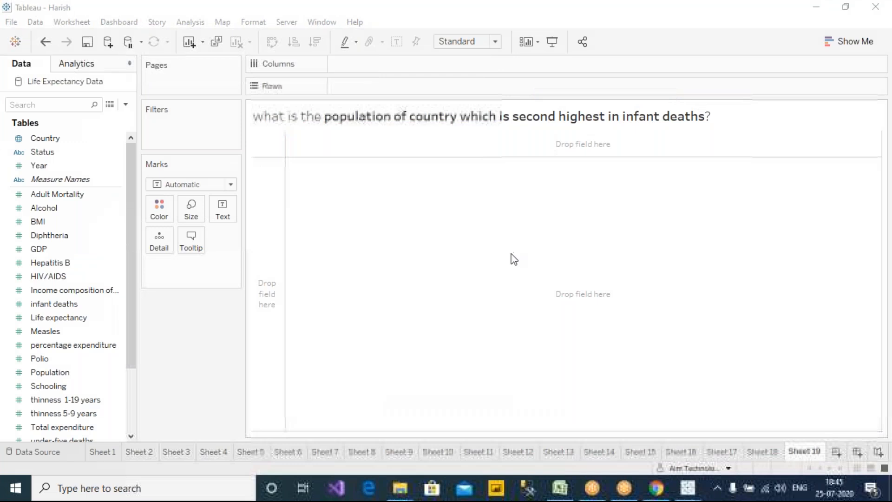
# Build a bar chart with Country on rows and the sums of Population and infant deaths on columns.
pyautogui.click(45, 160)
pyautogui.moveTo(45, 138); pyautogui.dragTo(393, 89)
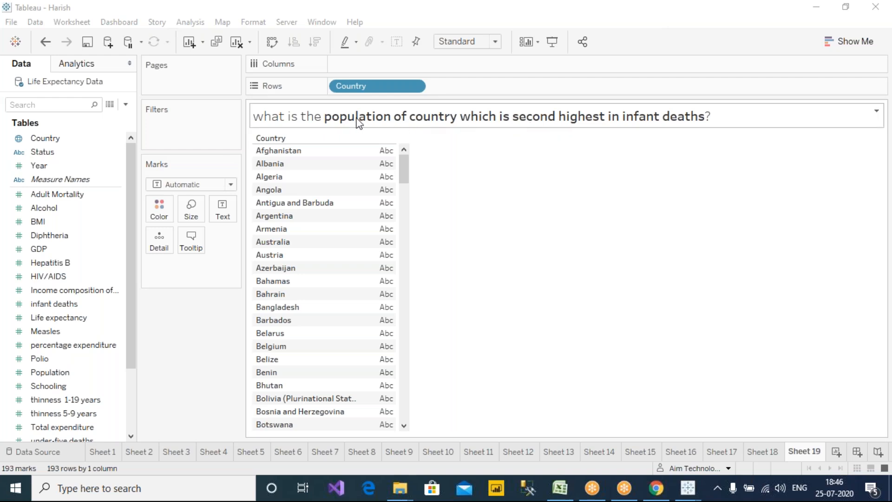
pyautogui.moveTo(50, 372); pyautogui.dragTo(412, 65)
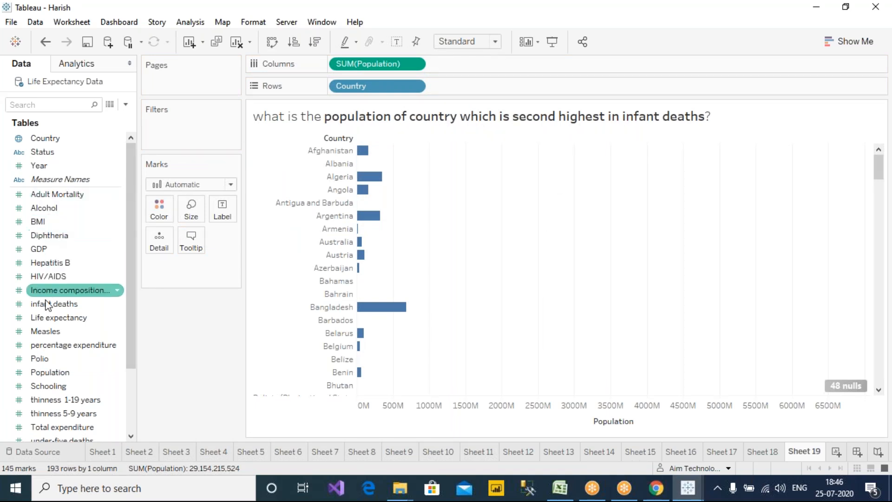
pyautogui.moveTo(53, 305); pyautogui.dragTo(484, 154)
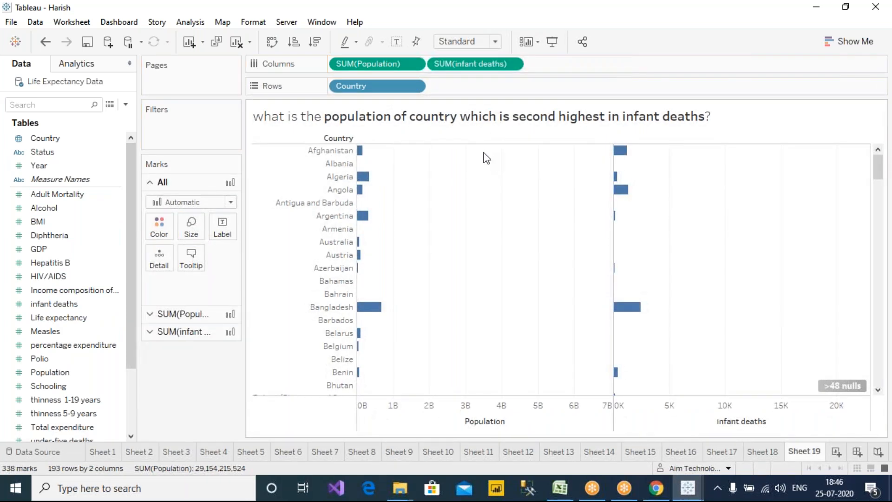
# Circle "which is second highest in infant deaths" in the title and the infant deaths bars with the annotation pen.
pyautogui.click(567, 13)
pyautogui.click(573, 37)
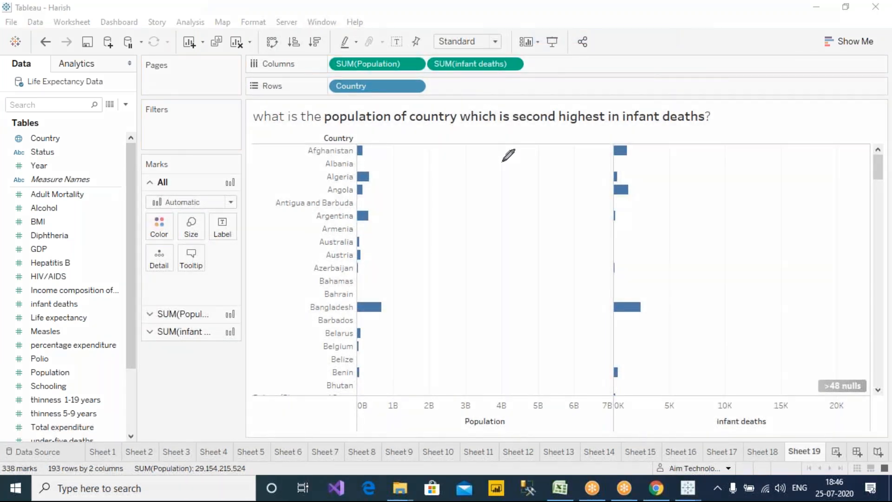
pyautogui.moveTo(460, 128)
pyautogui.mouseDown()
pyautogui.moveTo(672, 127)
pyautogui.moveTo(716, 105)
pyautogui.moveTo(493, 99)
pyautogui.moveTo(449, 114)
pyautogui.moveTo(467, 131)
pyautogui.mouseUp()
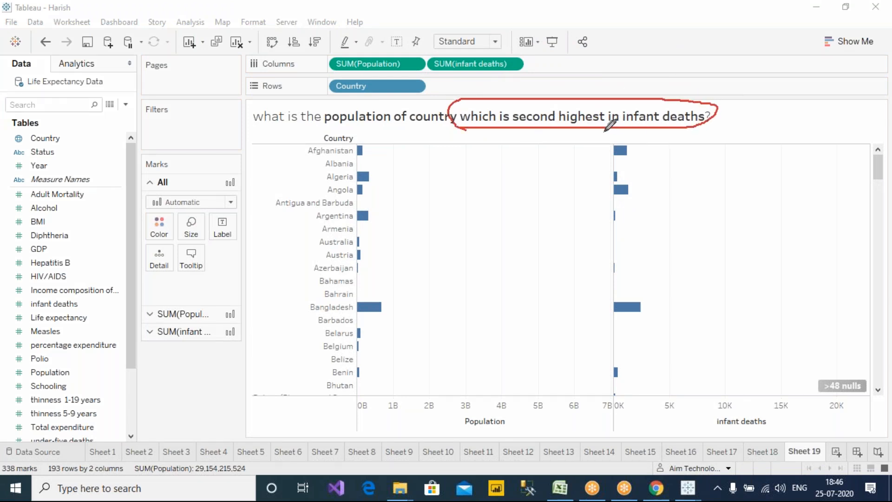
pyautogui.moveTo(662, 159)
pyautogui.mouseDown()
pyautogui.moveTo(618, 124)
pyautogui.moveTo(584, 346)
pyautogui.moveTo(648, 402)
pyautogui.moveTo(667, 190)
pyautogui.moveTo(660, 156)
pyautogui.mouseUp()
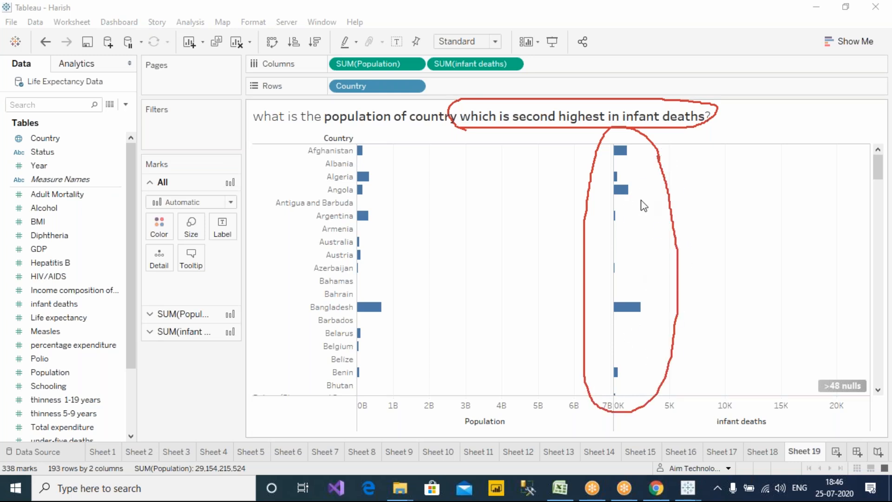
# Show mark labels, sort the countries in descending order of infant deaths, and clear the pen annotations.
pyautogui.click(317, 43)
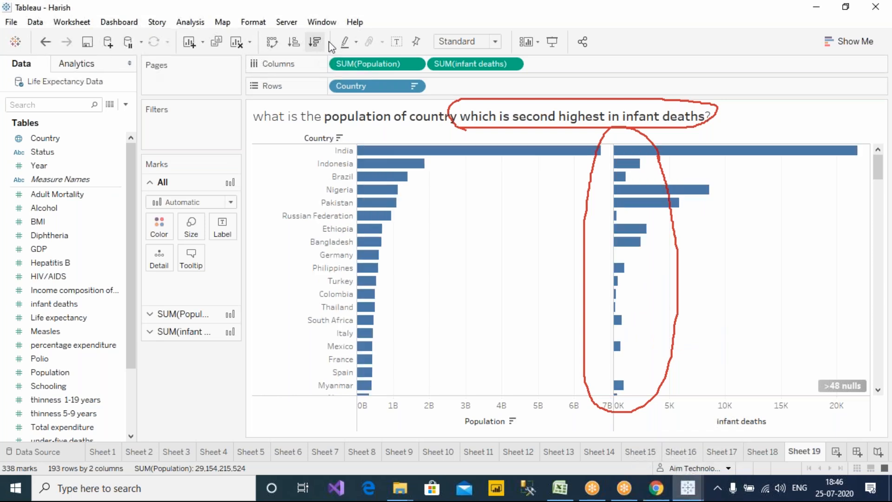
pyautogui.click(397, 42)
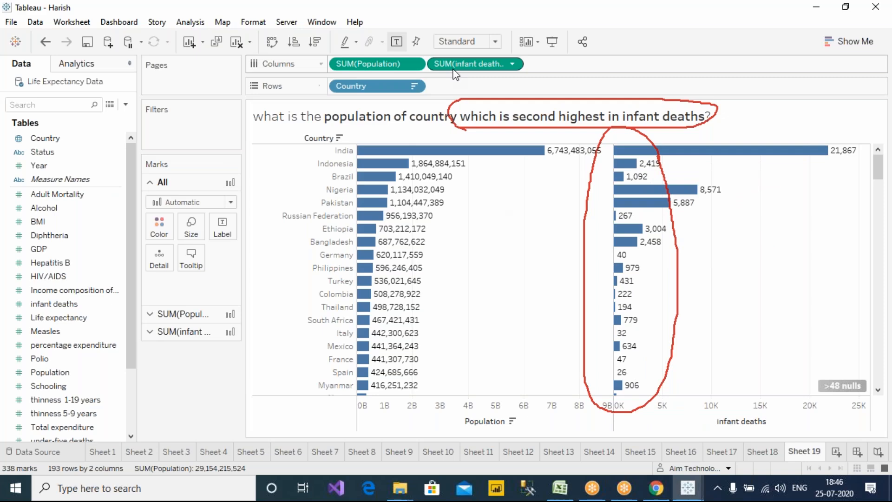
pyautogui.click(476, 66)
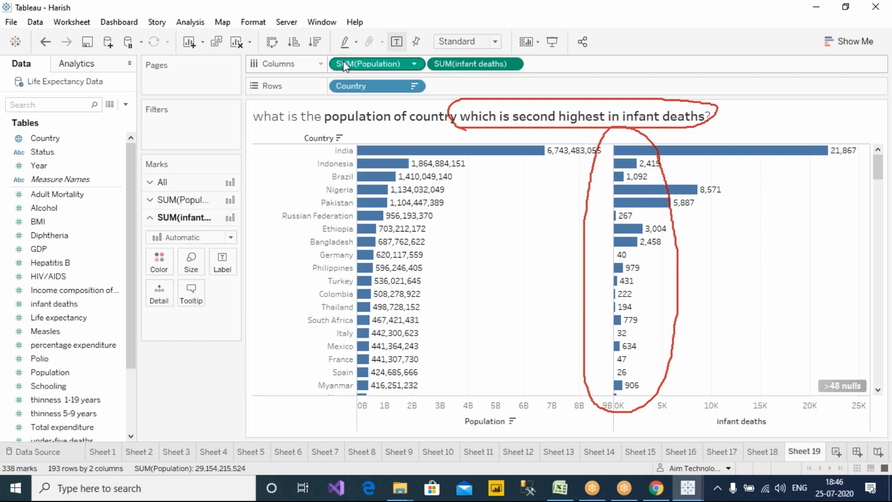
pyautogui.click(315, 42)
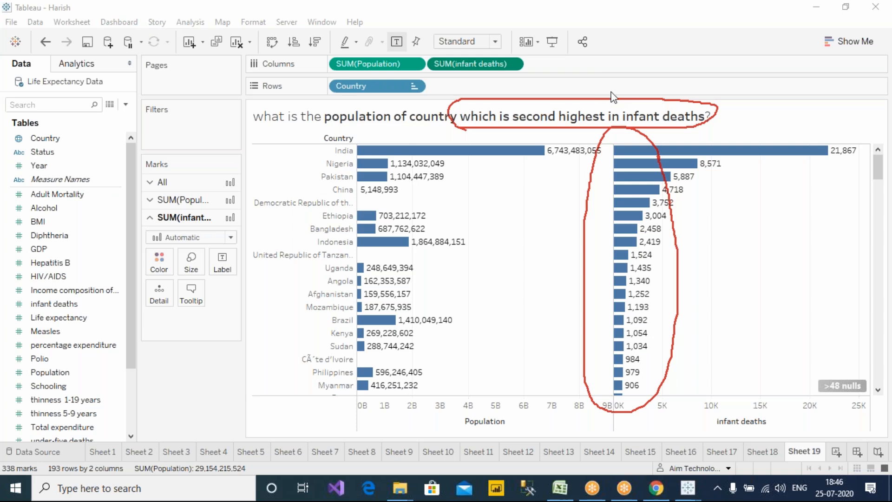
pyautogui.press('Escape')
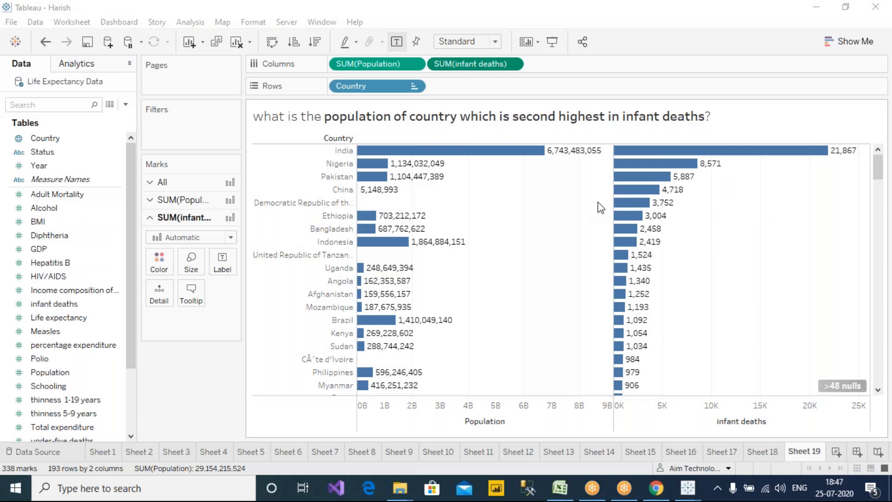
# Inspect the infant deaths and population of India and Nigeria, linking the Population and infant deaths fields with a temporary pen arc.
pyautogui.click(679, 165)
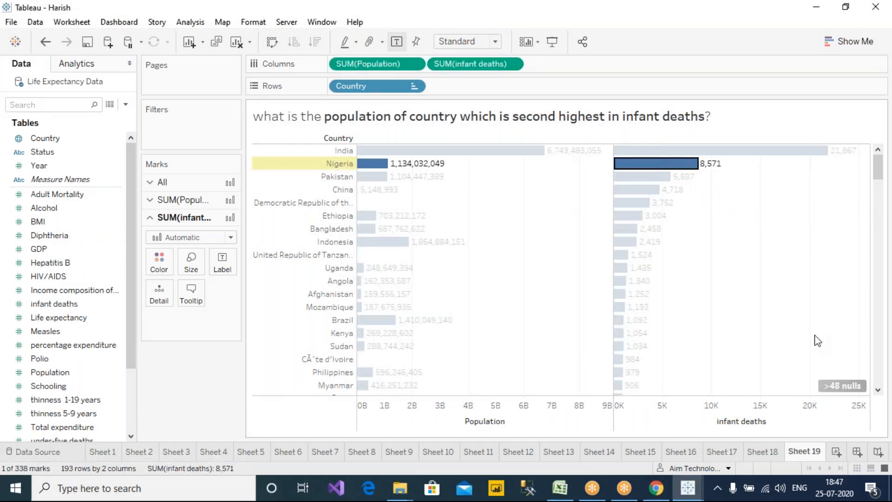
pyautogui.click(819, 285)
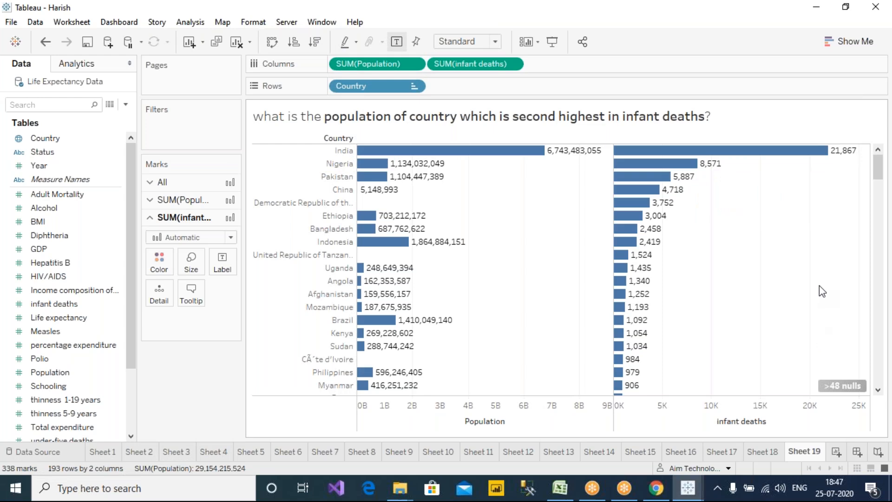
pyautogui.moveTo(574, 44)
pyautogui.moveTo(386, 56); pyautogui.dragTo(441, 54)
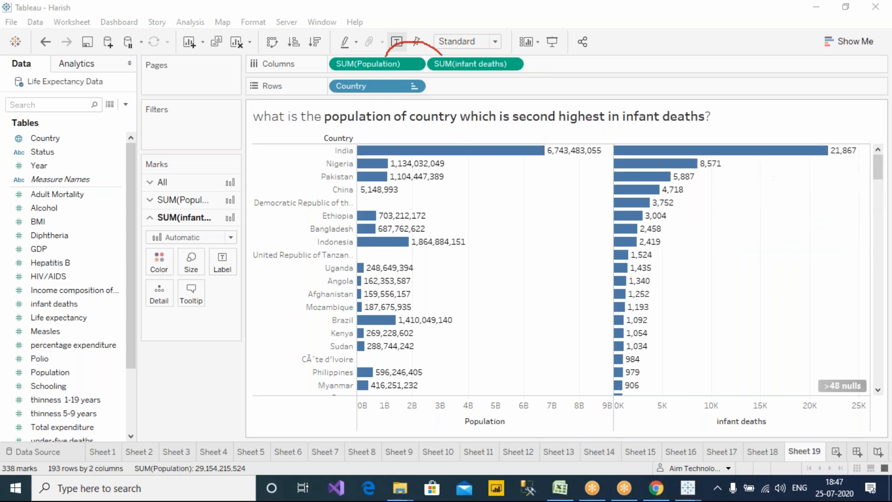
pyautogui.click(816, 150)
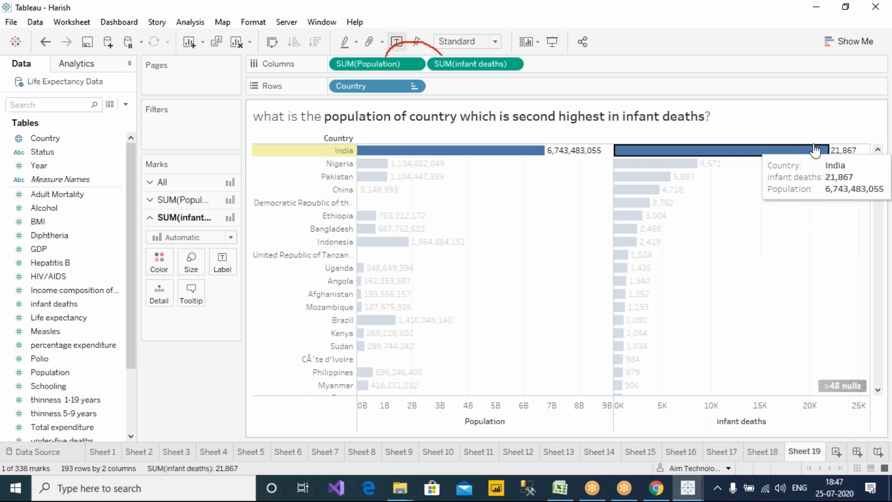
pyautogui.click(476, 216)
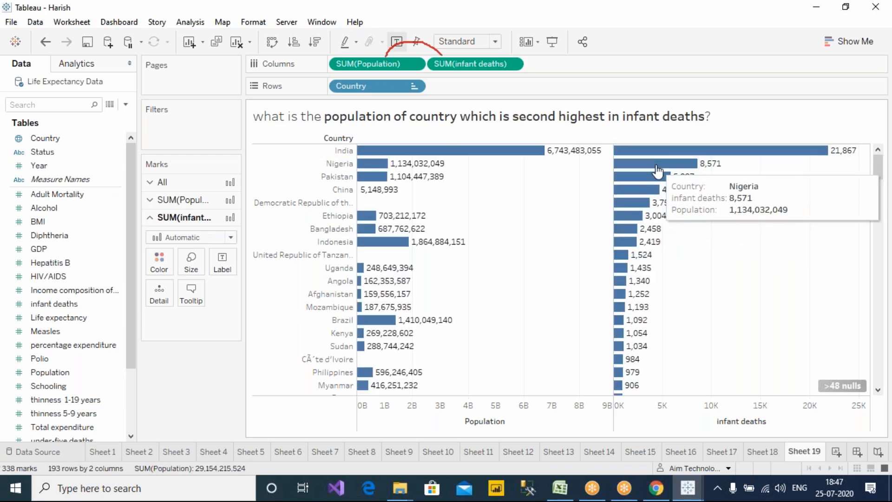
pyautogui.click(657, 167)
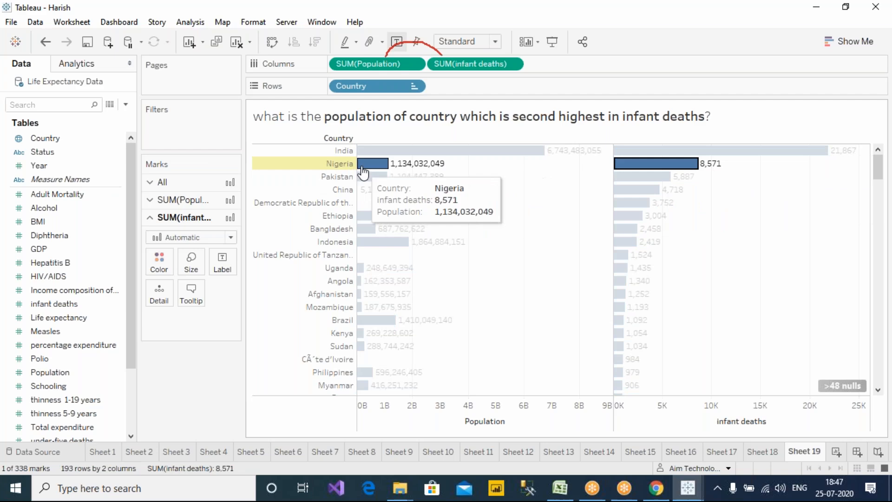
pyautogui.click(819, 288)
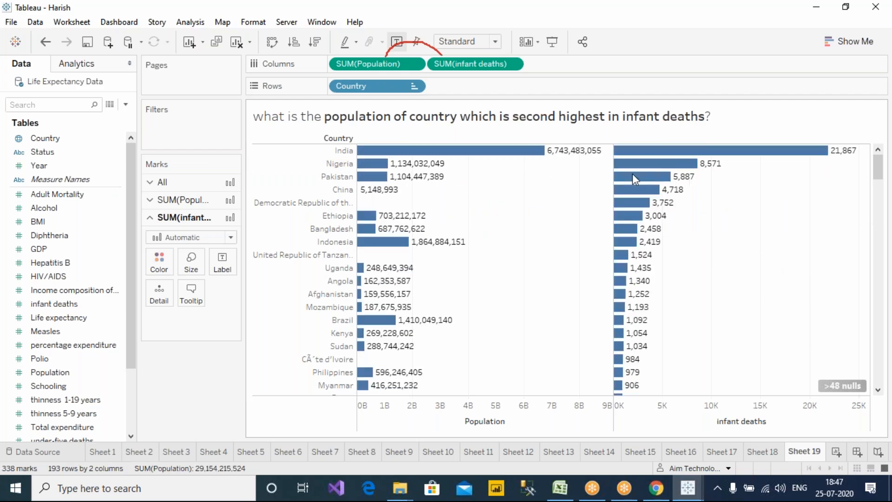
pyautogui.click(578, 43)
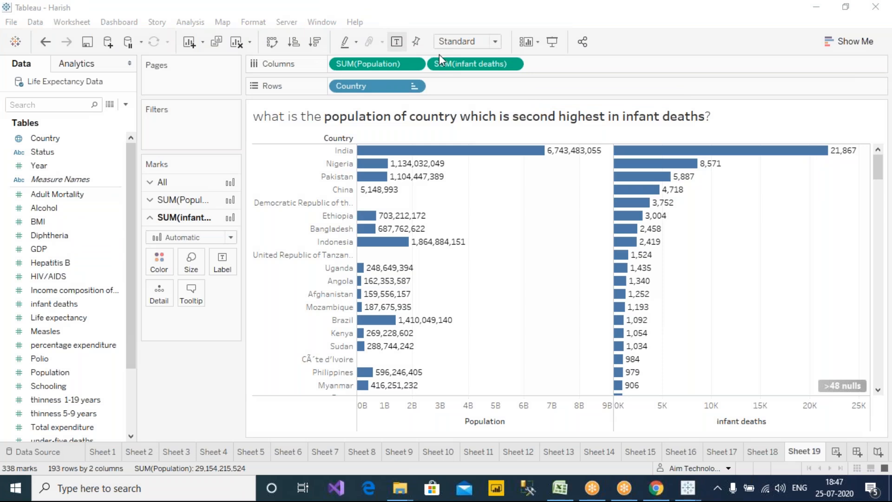
# Underline the question's infant deaths condition with the annotation pen, and circle Nigeria's name, infant deaths bar and population value.
pyautogui.click(577, 23)
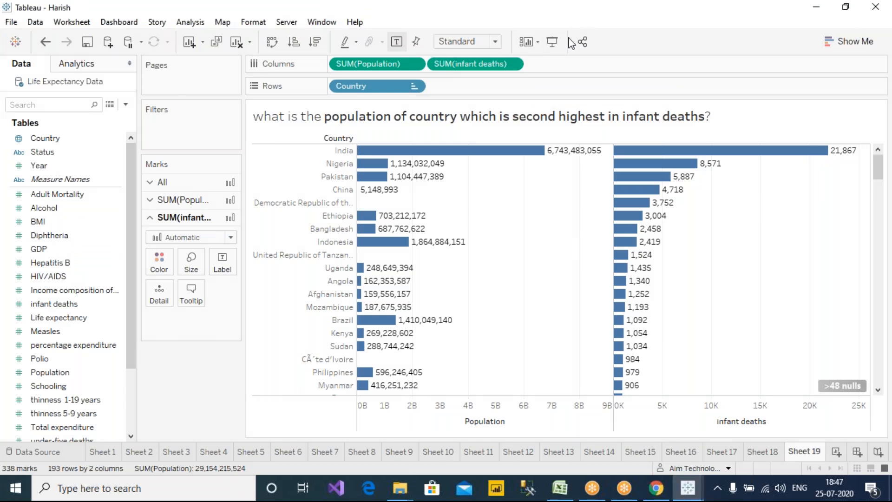
pyautogui.click(567, 37)
pyautogui.moveTo(461, 127); pyautogui.dragTo(697, 127)
pyautogui.moveTo(721, 161)
pyautogui.mouseDown()
pyautogui.moveTo(608, 157)
pyautogui.moveTo(711, 168)
pyautogui.moveTo(729, 161)
pyautogui.mouseUp()
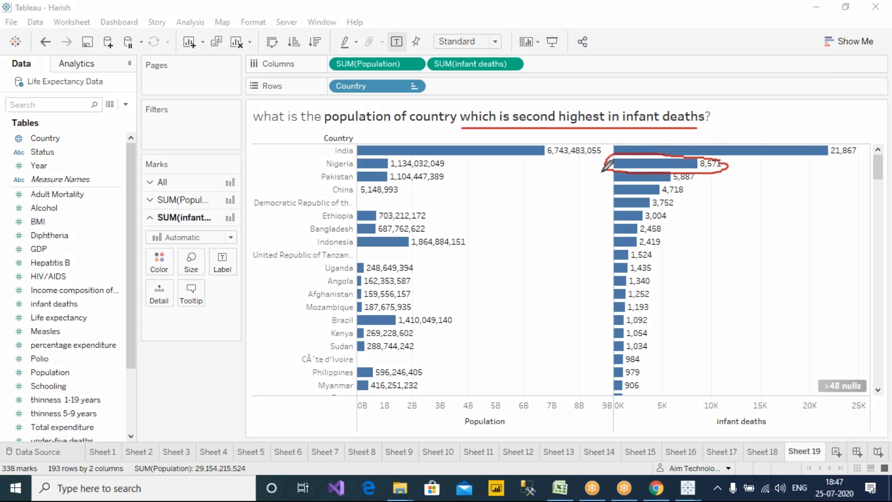
pyautogui.moveTo(607, 160); pyautogui.dragTo(459, 165)
pyautogui.moveTo(313, 167)
pyautogui.mouseDown()
pyautogui.moveTo(352, 161)
pyautogui.moveTo(337, 149)
pyautogui.moveTo(313, 163)
pyautogui.moveTo(335, 169)
pyautogui.mouseUp()
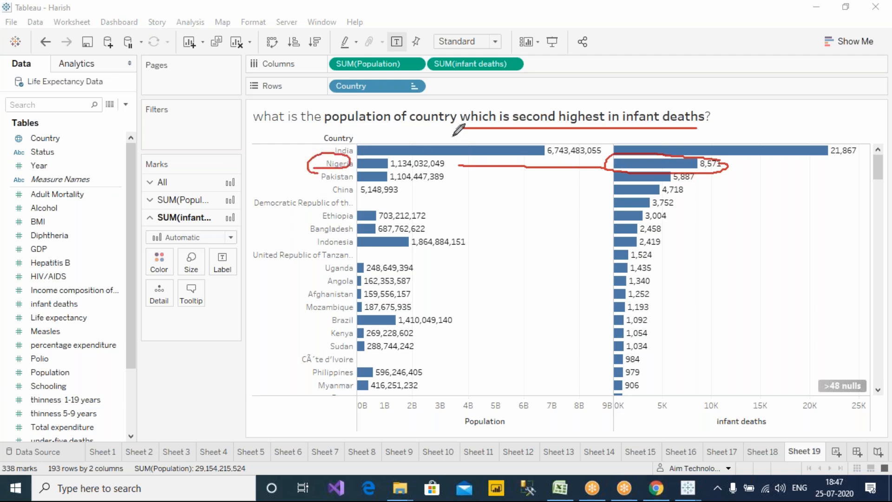
pyautogui.moveTo(445, 161)
pyautogui.mouseDown()
pyautogui.moveTo(385, 149)
pyautogui.moveTo(387, 168)
pyautogui.moveTo(451, 173)
pyautogui.moveTo(456, 155)
pyautogui.mouseUp()
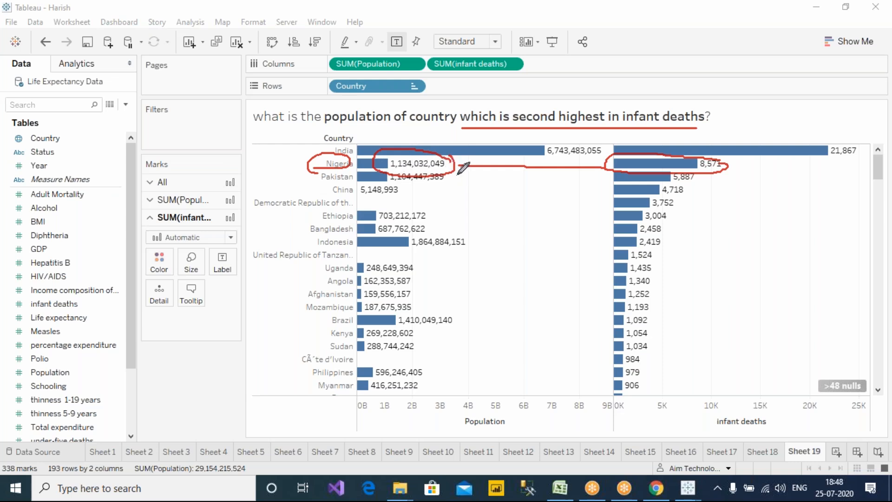
pyautogui.moveTo(453, 154); pyautogui.dragTo(485, 124)
# Return to Sheet 11, clear the old annotations, and circle "what is the population of country" in its title.
pyautogui.click(472, 452)
pyautogui.click(475, 453)
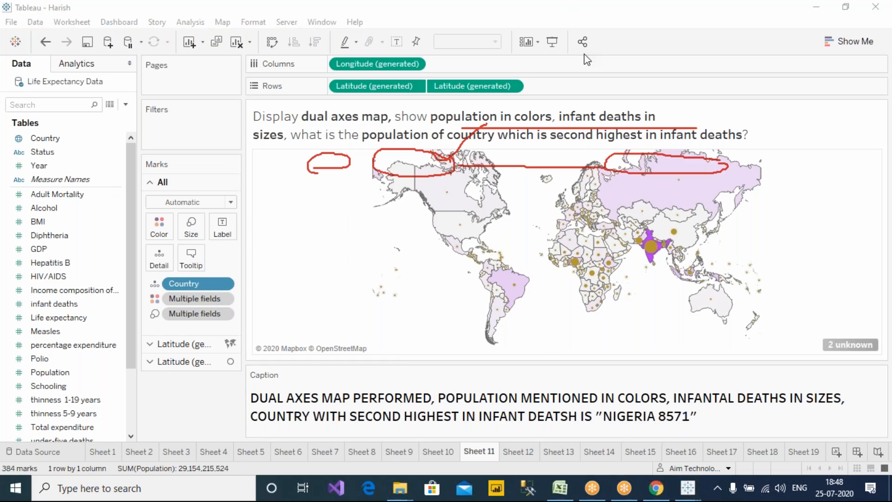
pyautogui.click(574, 93)
pyautogui.click(567, 8)
pyautogui.click(583, 38)
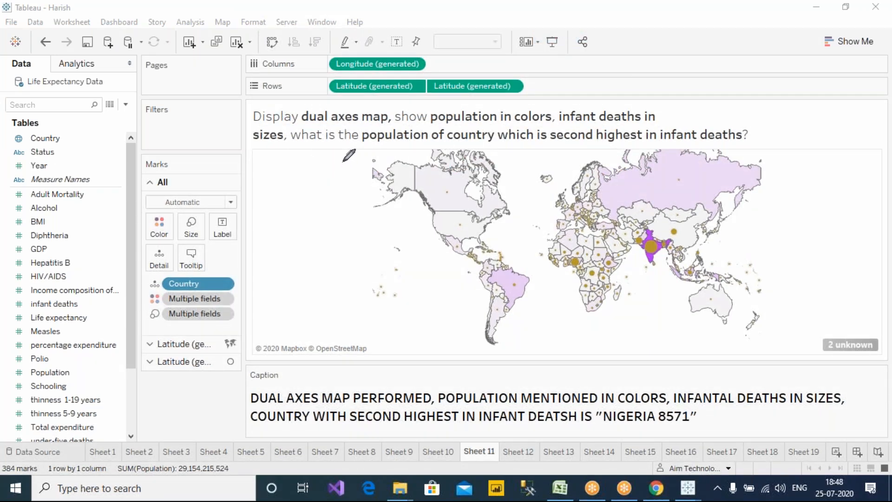
pyautogui.moveTo(290, 128)
pyautogui.mouseDown()
pyautogui.moveTo(310, 146)
pyautogui.moveTo(381, 150)
pyautogui.moveTo(492, 148)
pyautogui.moveTo(498, 135)
pyautogui.moveTo(478, 124)
pyautogui.moveTo(289, 129)
pyautogui.mouseUp()
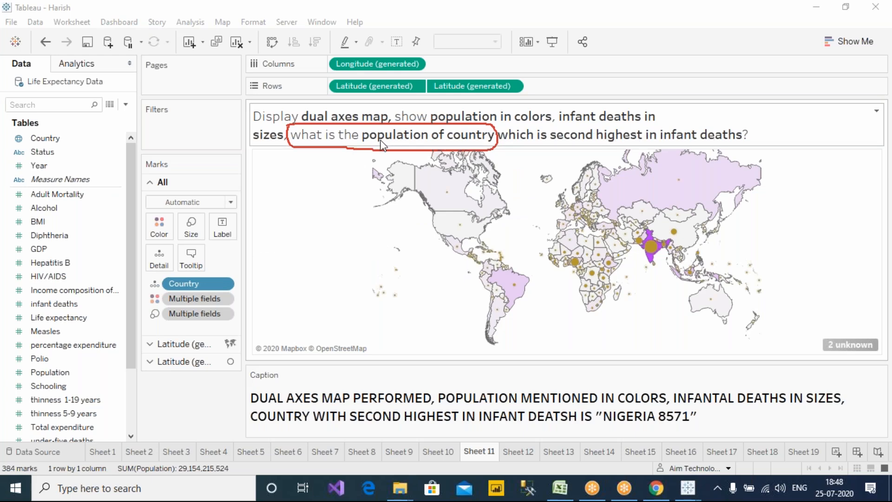
# Check Nigeria's infant deaths and population on Sheet 19, clear the annotation, and deselect the bar.
pyautogui.click(800, 451)
pyautogui.moveTo(704, 164)
pyautogui.click(681, 166)
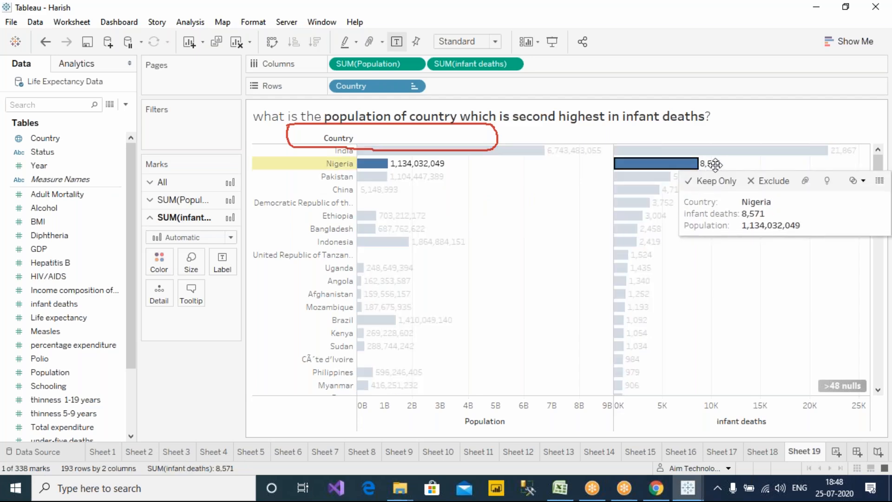
pyautogui.moveTo(364, 193)
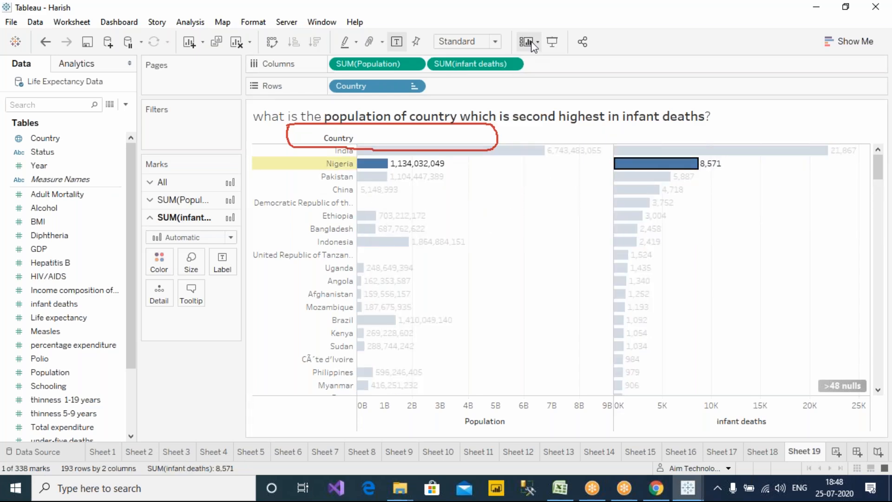
pyautogui.click(581, 94)
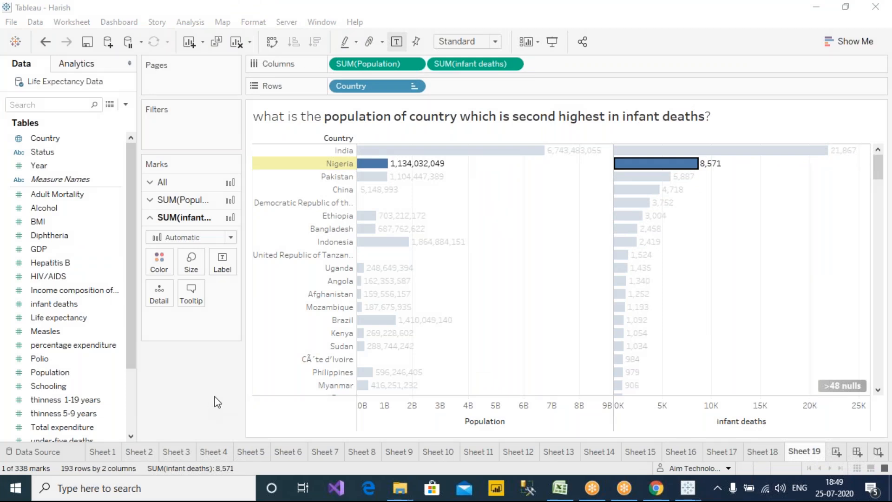
pyautogui.click(515, 257)
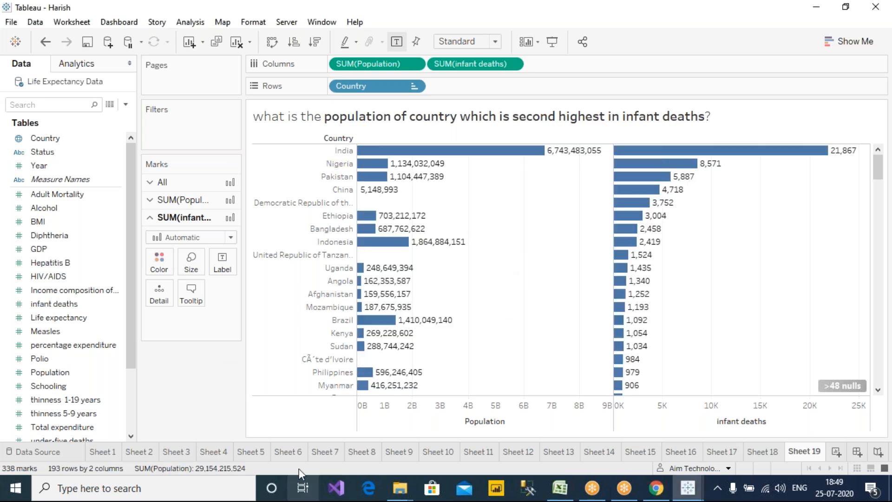
# Go through Sheets 9 and 10 to Sheet 11 and draw a pen check mark on the dual axes map.
pyautogui.click(406, 453)
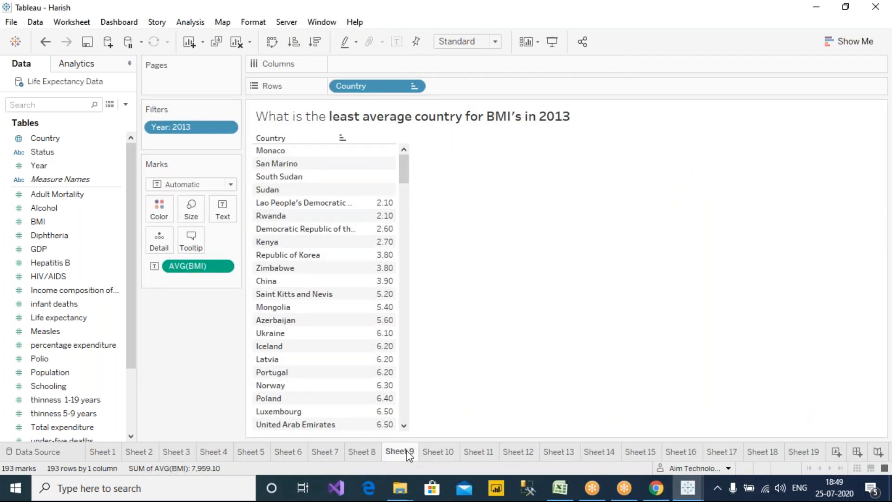
pyautogui.click(438, 452)
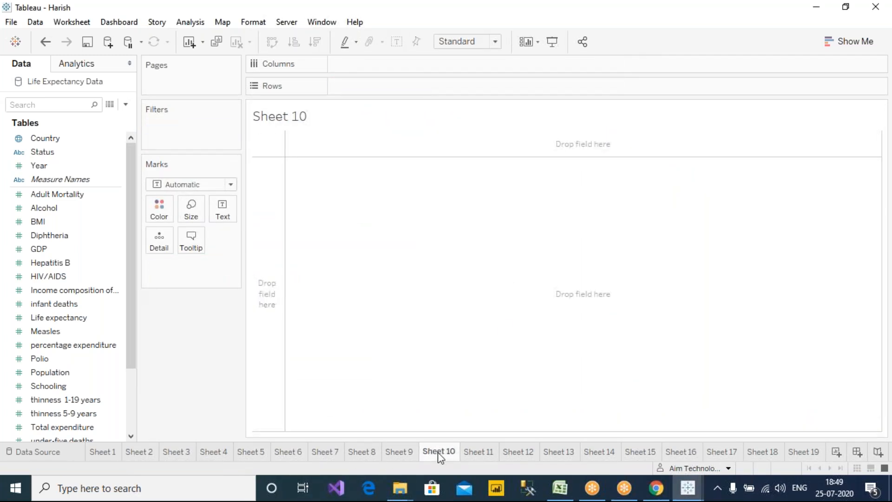
pyautogui.click(477, 454)
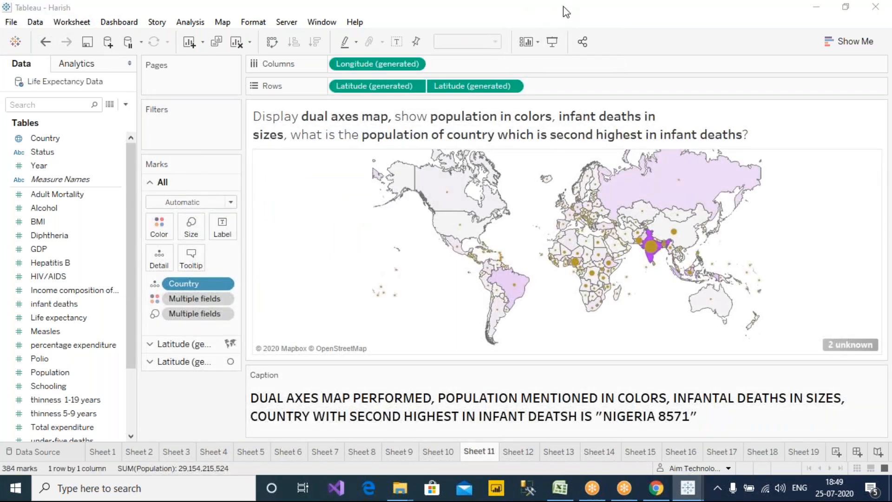
pyautogui.moveTo(335, 261); pyautogui.dragTo(421, 220)
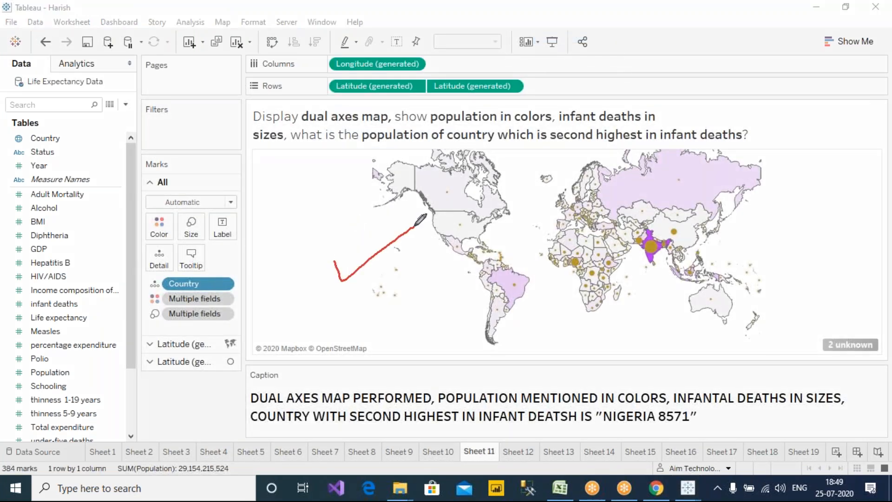
pyautogui.moveTo(615, 437)
pyautogui.mouseDown()
pyautogui.moveTo(683, 424)
pyautogui.moveTo(702, 399)
pyautogui.moveTo(584, 415)
pyautogui.moveTo(630, 434)
pyautogui.mouseUp()
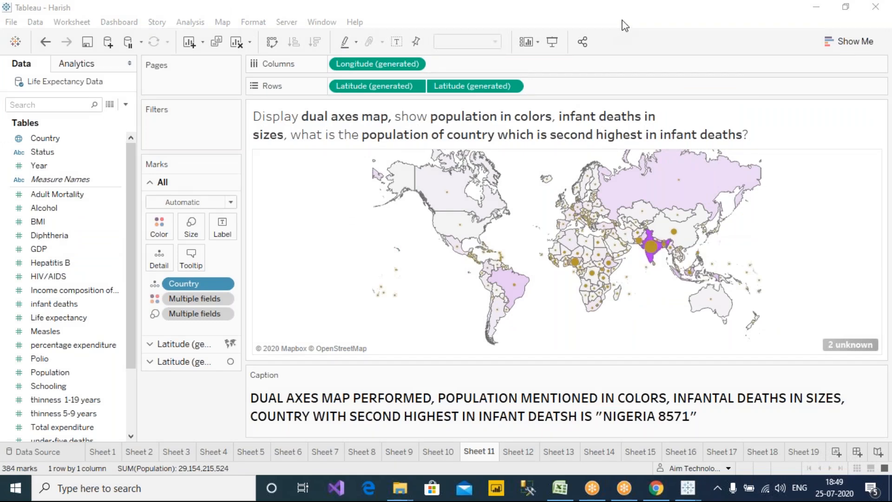
# Clear the selected mark on the map and open Sheet 12 to read its life expectancy question.
pyautogui.click(378, 294)
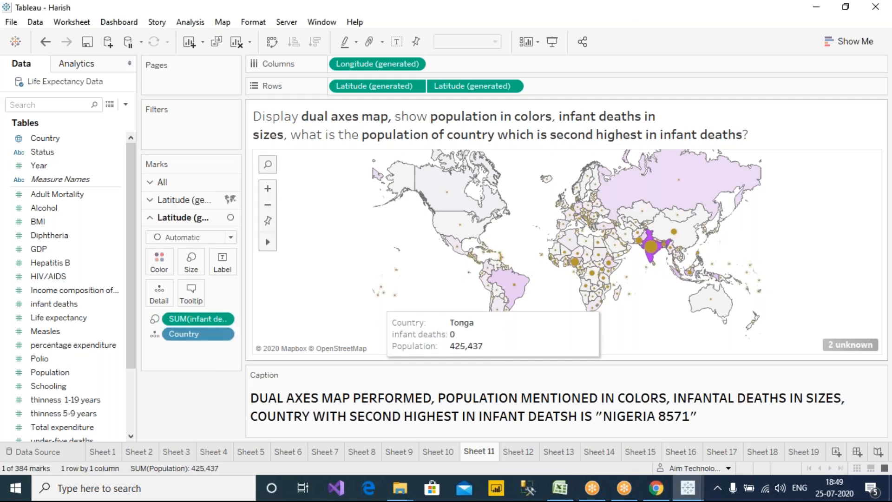
pyautogui.press('Escape')
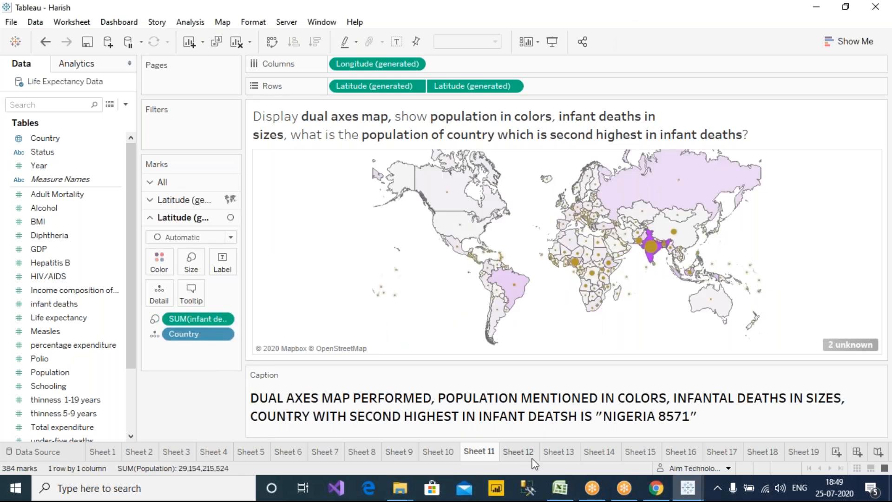
pyautogui.click(519, 452)
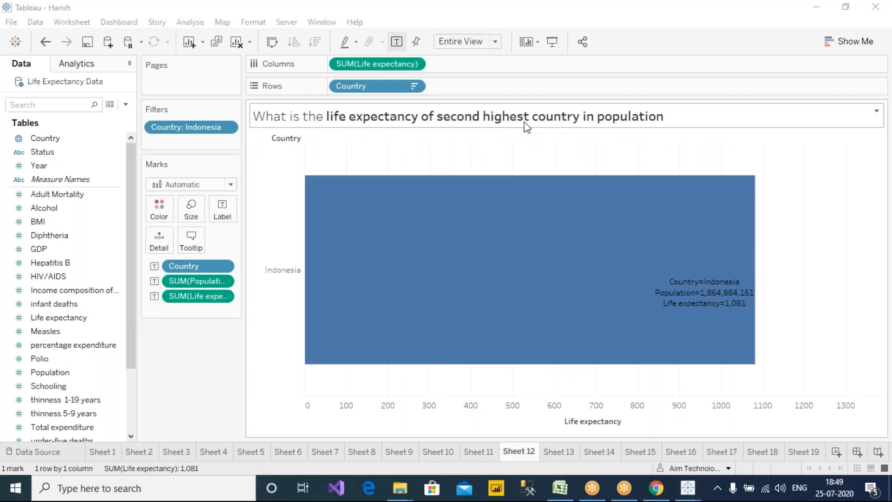
# Try the Indonesia chart in Standard fit, check its label text, and return it to Entire View.
pyautogui.click(478, 44)
pyautogui.click(474, 55)
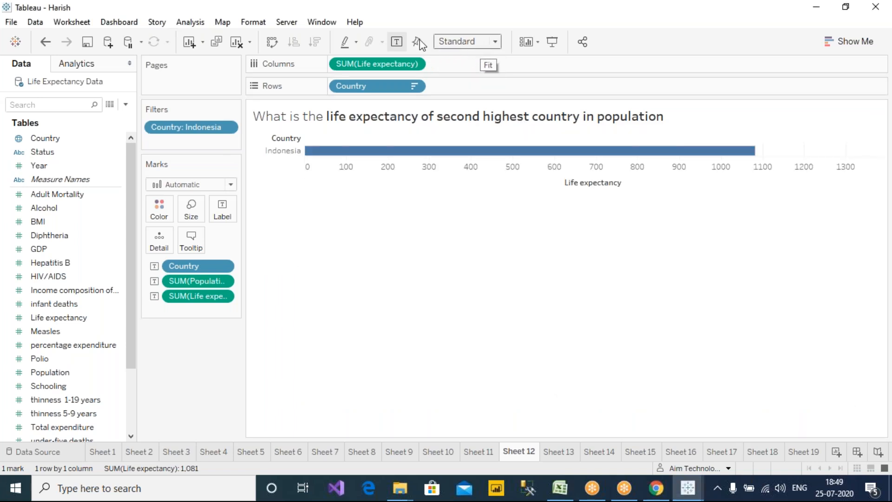
pyautogui.click(230, 214)
pyautogui.click(336, 277)
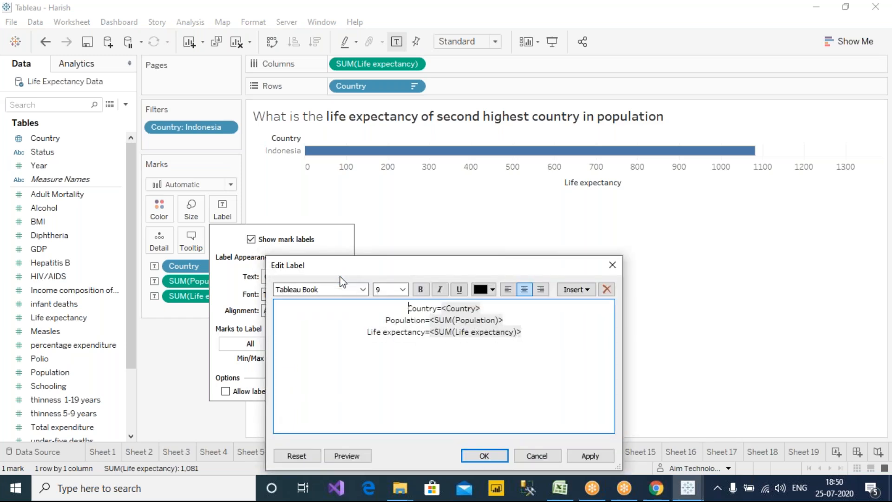
pyautogui.click(485, 455)
pyautogui.click(422, 180)
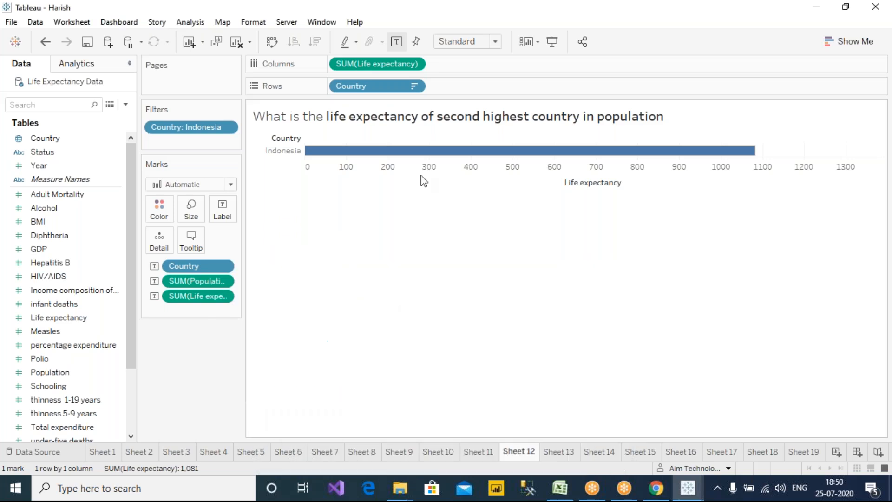
pyautogui.click(471, 42)
pyautogui.click(467, 87)
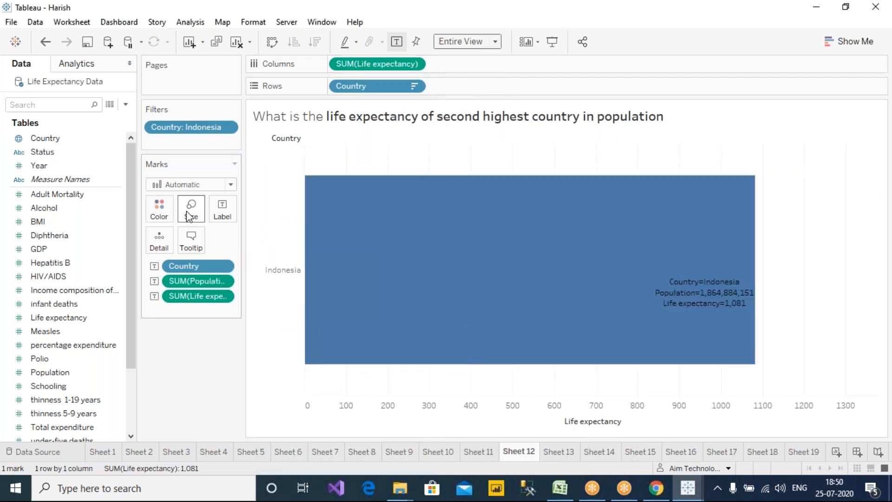
# Format the entire mark label text in yellow, size 14 and bold, and apply it to the Indonesia bar.
pyautogui.click(223, 210)
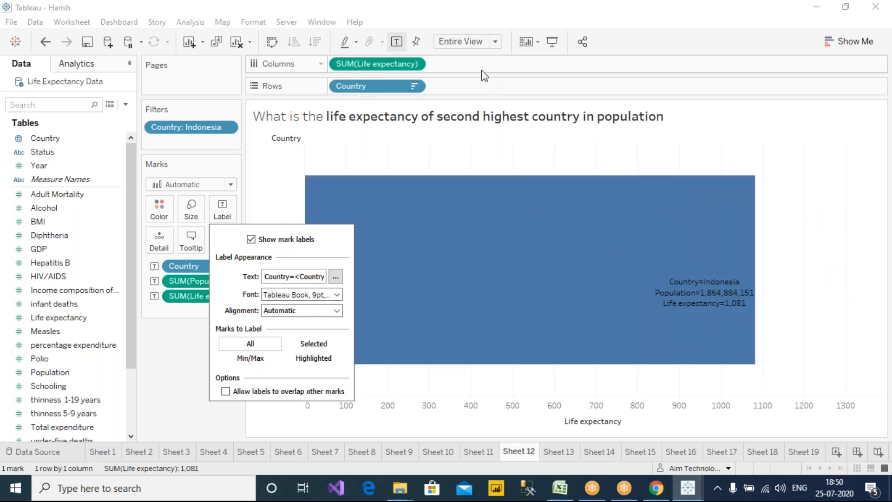
pyautogui.click(336, 276)
pyautogui.hotkey('ctrl', 'a')
pyautogui.click(491, 290)
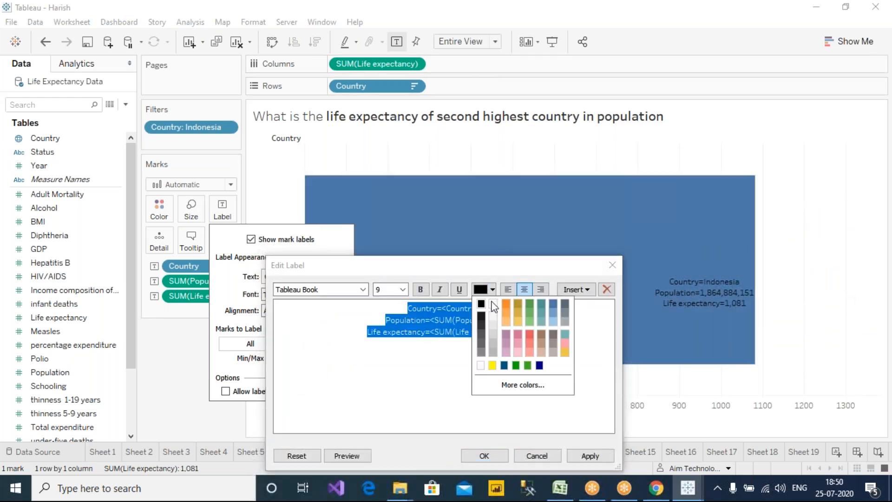
pyautogui.click(492, 366)
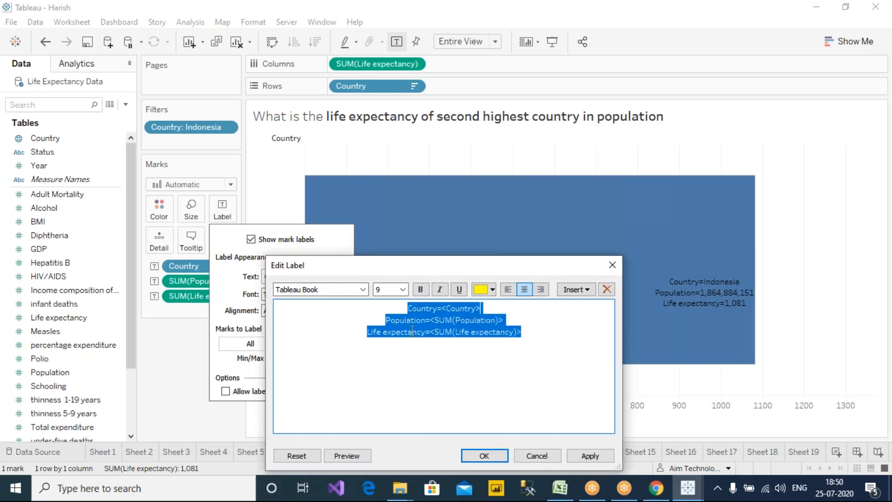
pyautogui.click(403, 290)
pyautogui.click(390, 343)
pyautogui.click(421, 289)
pyautogui.click(583, 458)
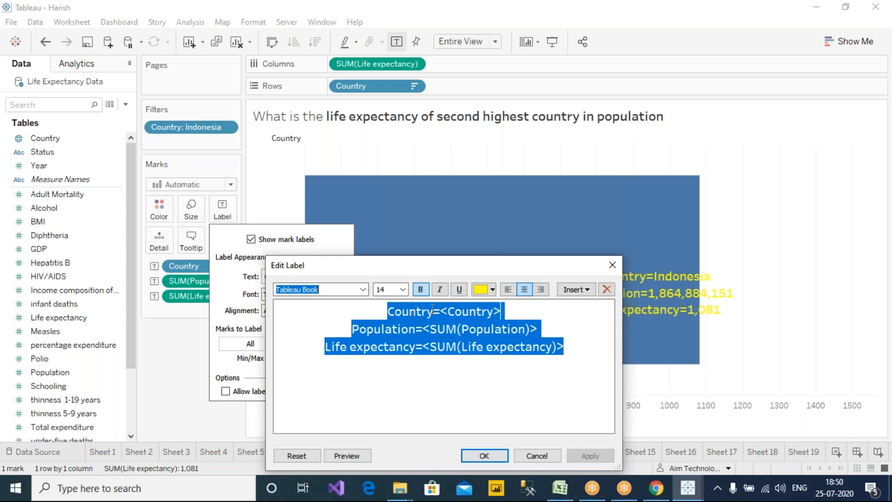
# Reduce the mark label's font size to 10 and accept the label edits.
pyautogui.click(402, 289)
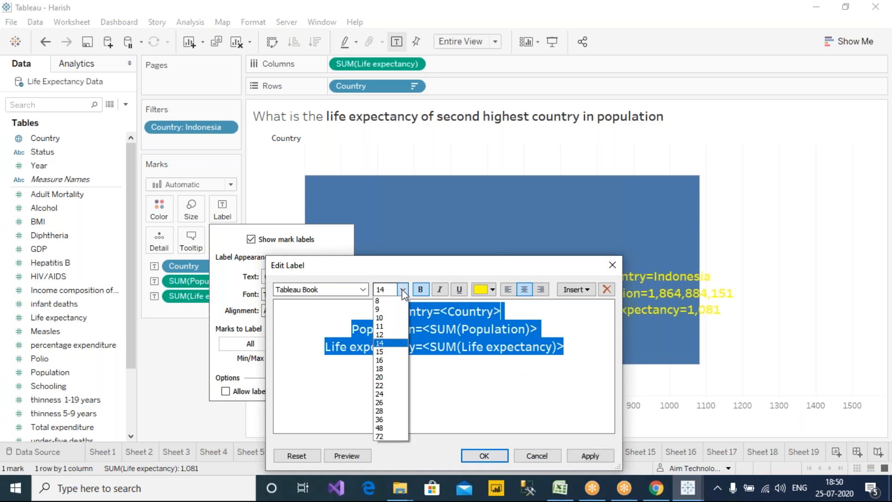
pyautogui.click(391, 320)
pyautogui.click(583, 458)
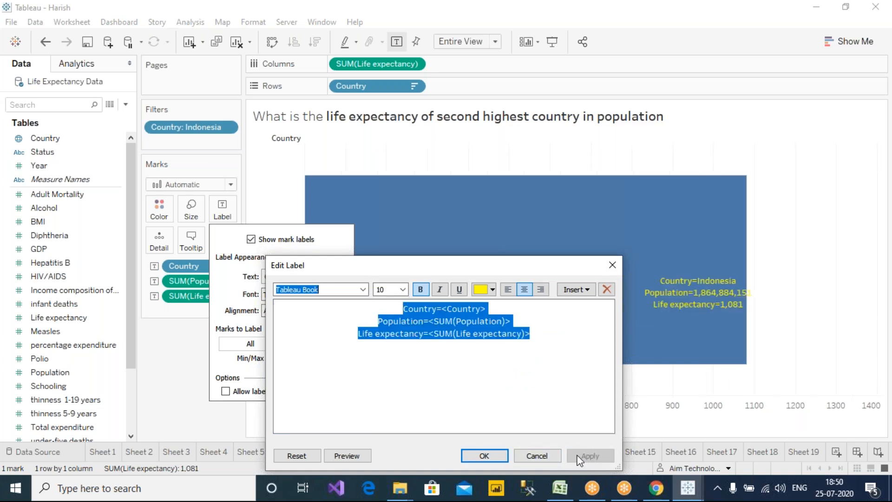
pyautogui.click(484, 456)
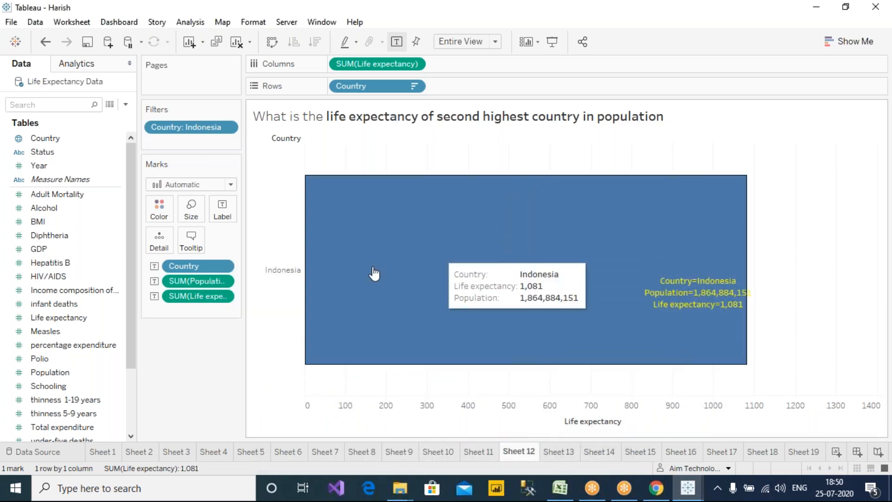
# Align the mark label vertically to the middle, try center and right horizontally, and settle on left alignment.
pyautogui.click(232, 220)
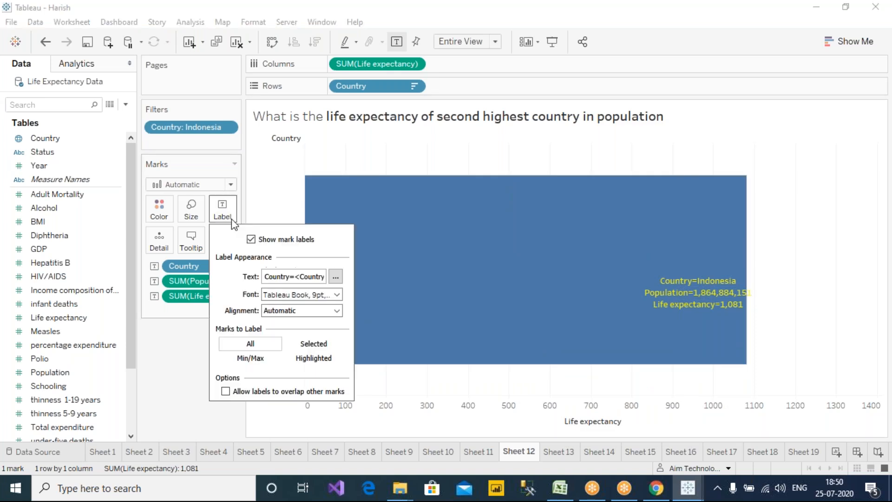
pyautogui.click(300, 311)
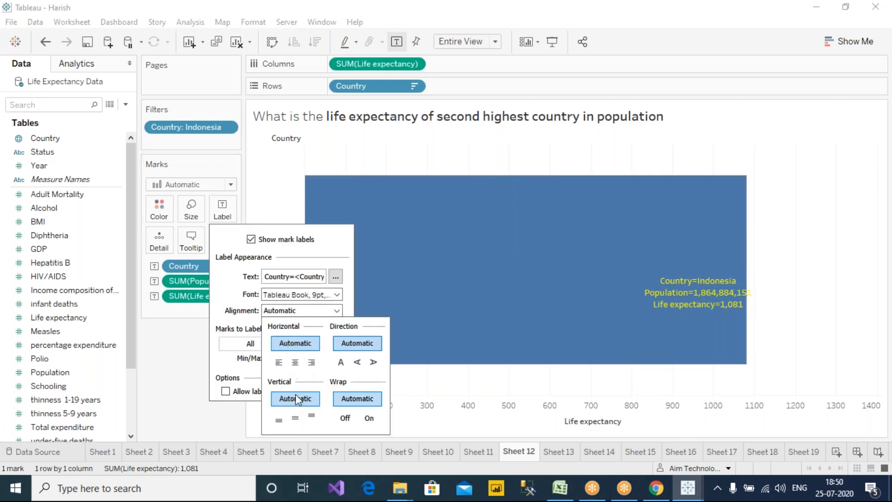
pyautogui.click(293, 419)
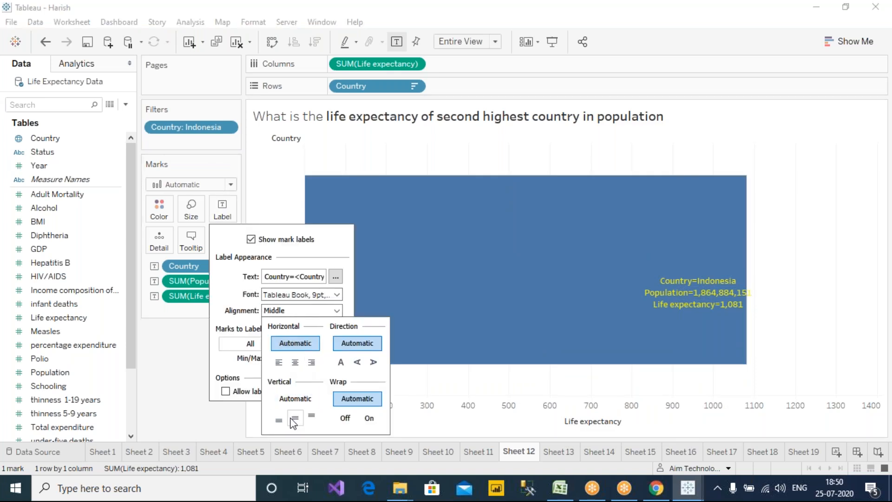
pyautogui.click(297, 362)
pyautogui.click(279, 362)
pyautogui.click(295, 362)
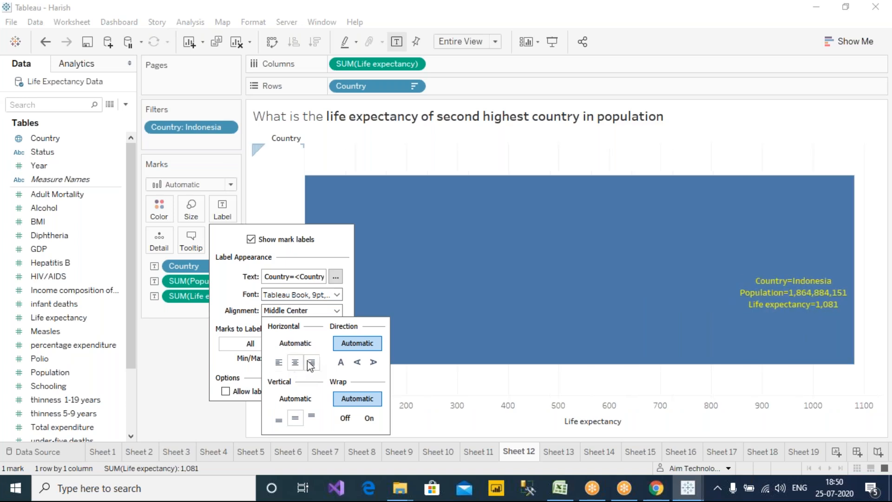
pyautogui.click(312, 363)
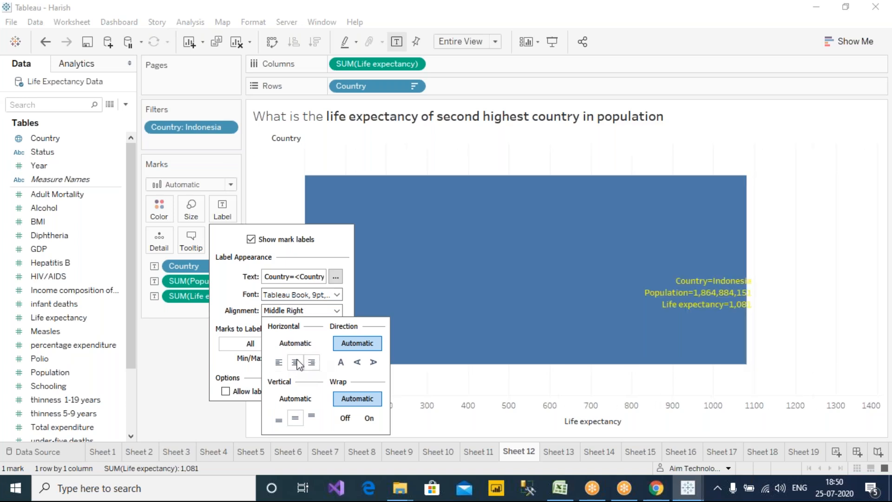
pyautogui.click(295, 362)
pyautogui.click(278, 363)
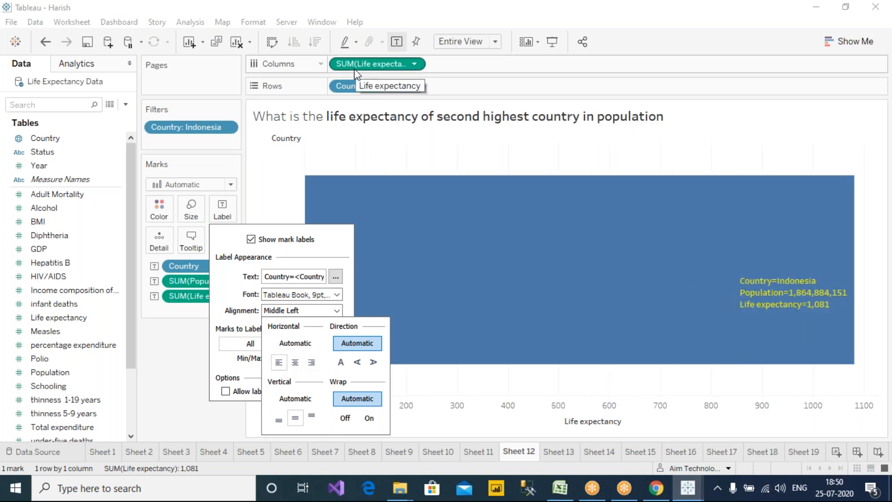
pyautogui.click(184, 372)
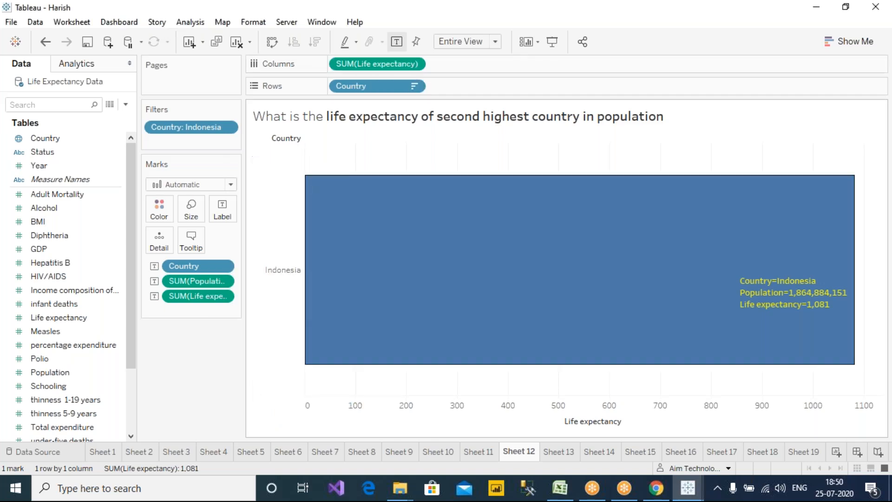
pyautogui.click(231, 212)
pyautogui.click(334, 276)
pyautogui.hotkey('ctrl', 'a')
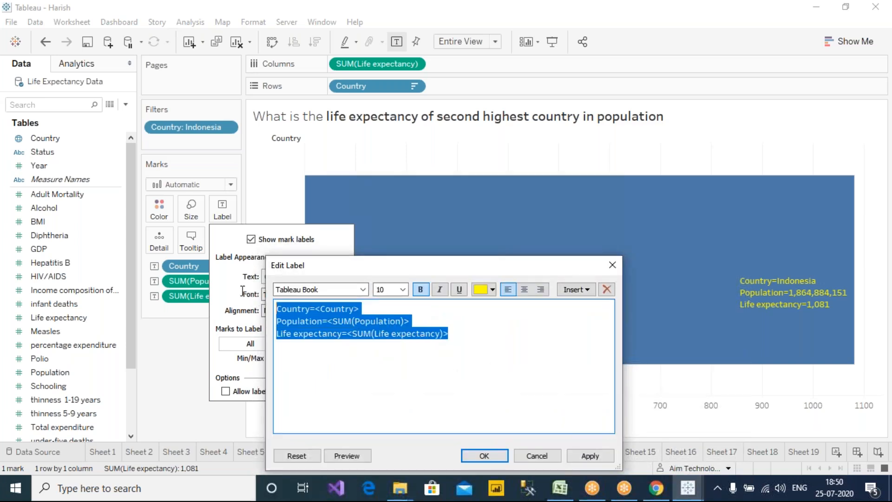
pyautogui.click(613, 265)
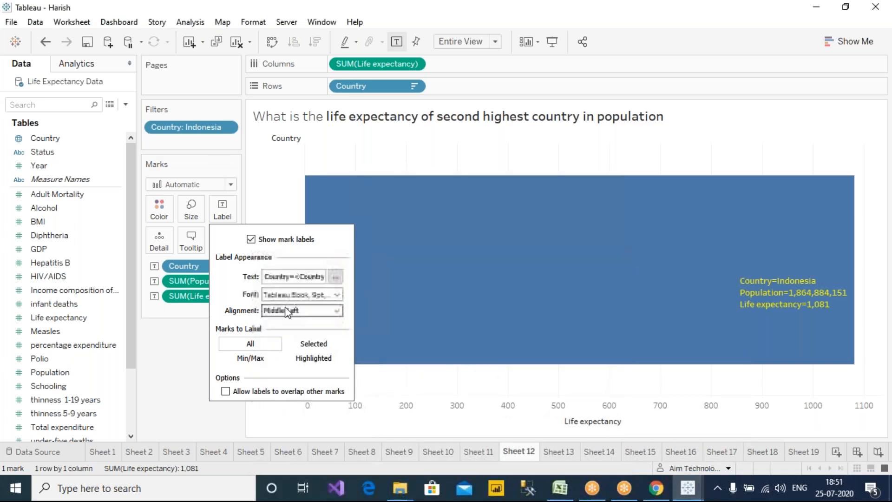
pyautogui.click(179, 356)
# Remove the Population, Life expectancy and Country fields from the bar's label, checking the remaining label text along the way.
pyautogui.moveTo(194, 280); pyautogui.dragTo(197, 354)
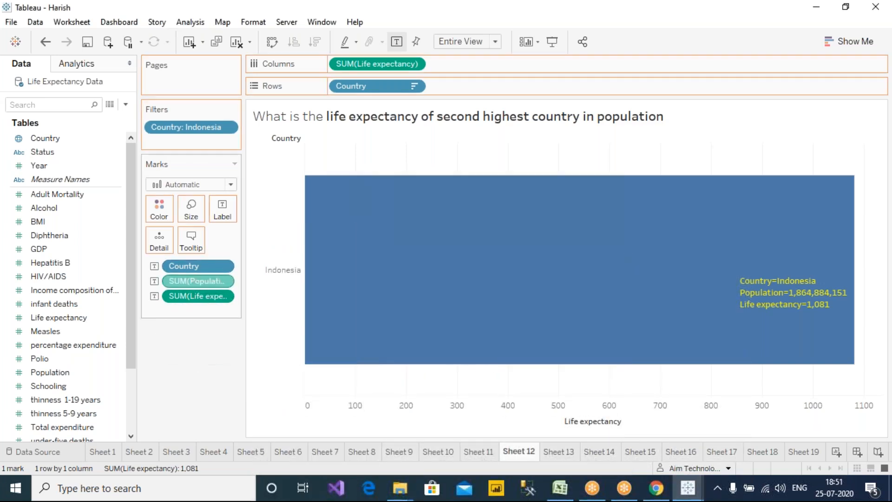
pyautogui.moveTo(199, 285); pyautogui.dragTo(200, 348)
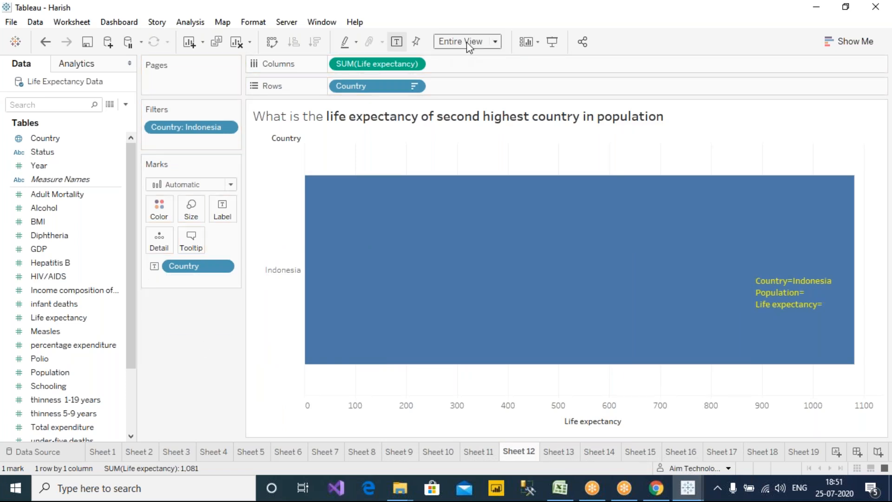
pyautogui.click(231, 199)
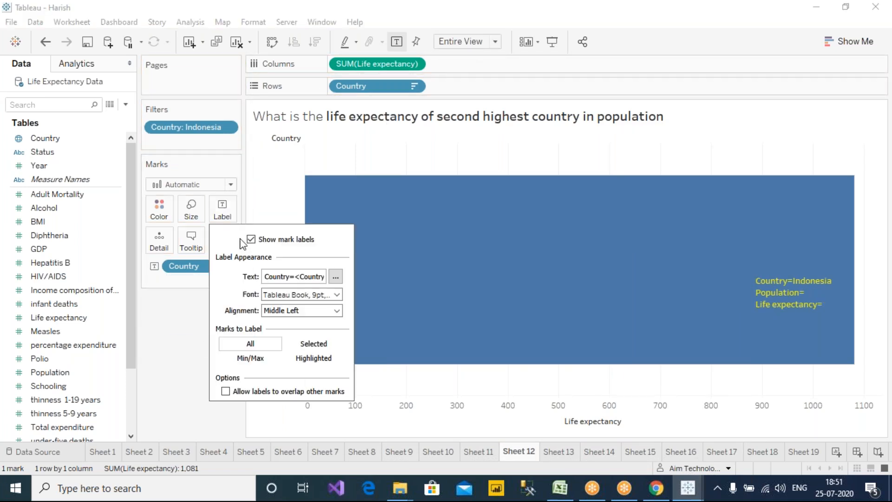
pyautogui.click(336, 276)
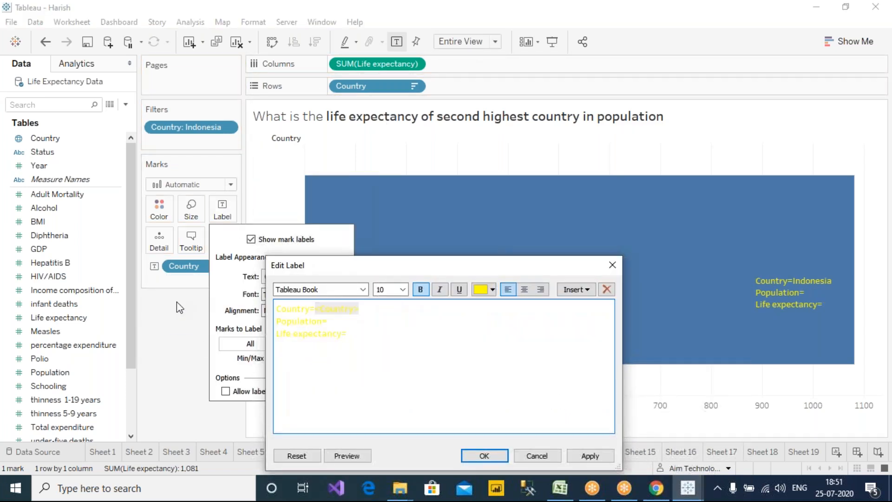
pyautogui.press('Escape')
pyautogui.moveTo(184, 266); pyautogui.dragTo(190, 332)
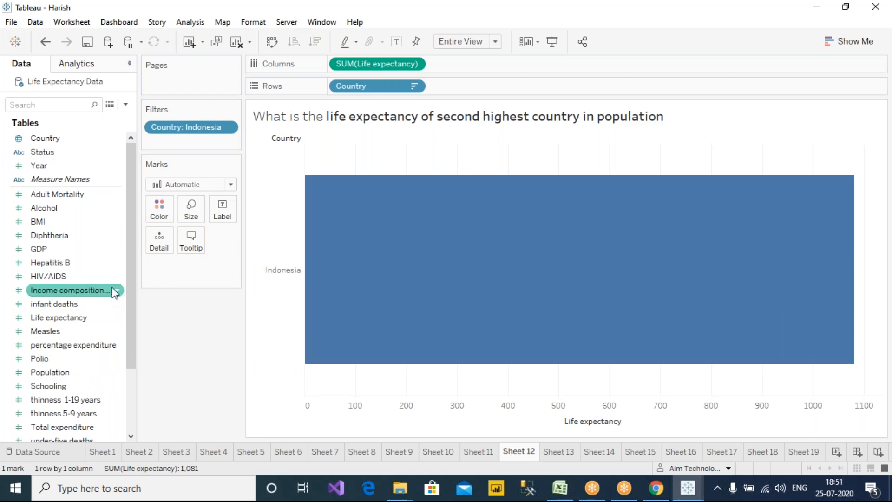
# Reduce the thickness of the Indonesia bar and add Country as its mark label.
pyautogui.click(191, 213)
pyautogui.moveTo(268, 254); pyautogui.dragTo(237, 242)
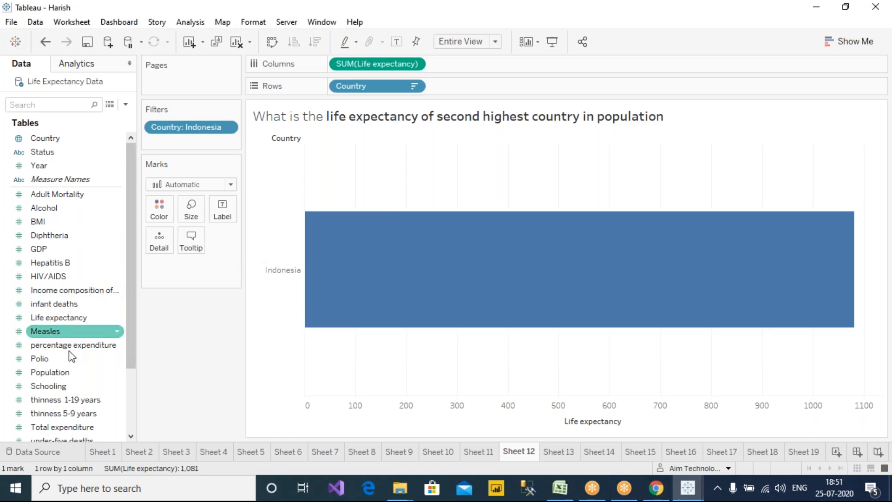
pyautogui.moveTo(45, 138); pyautogui.dragTo(222, 216)
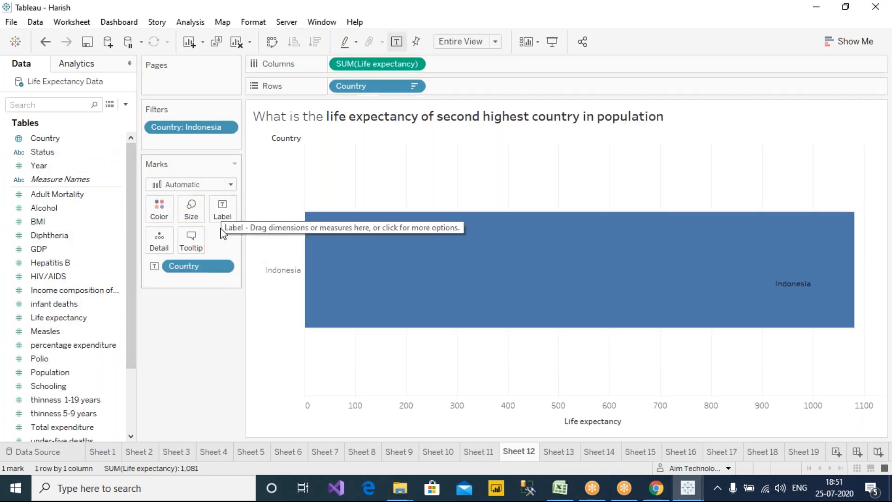
# Try bottom vertical alignment with left, center and right horizontal alignment for the Country mark label.
pyautogui.click(222, 215)
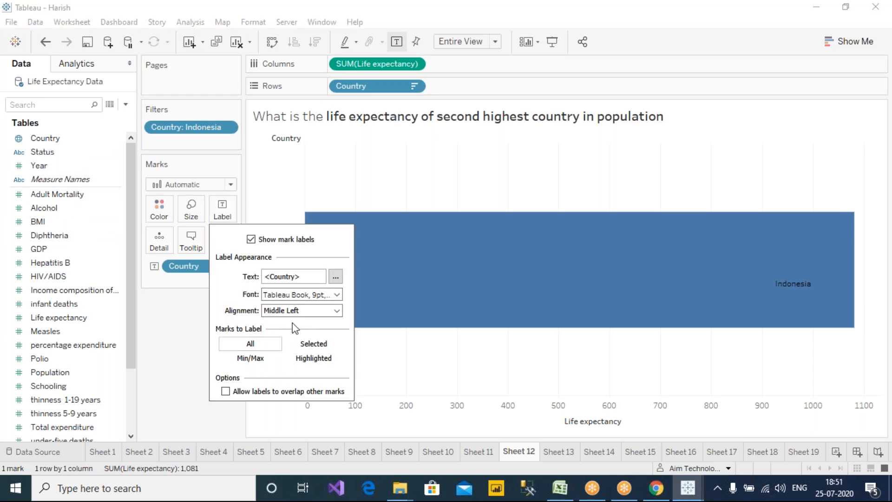
pyautogui.click(338, 311)
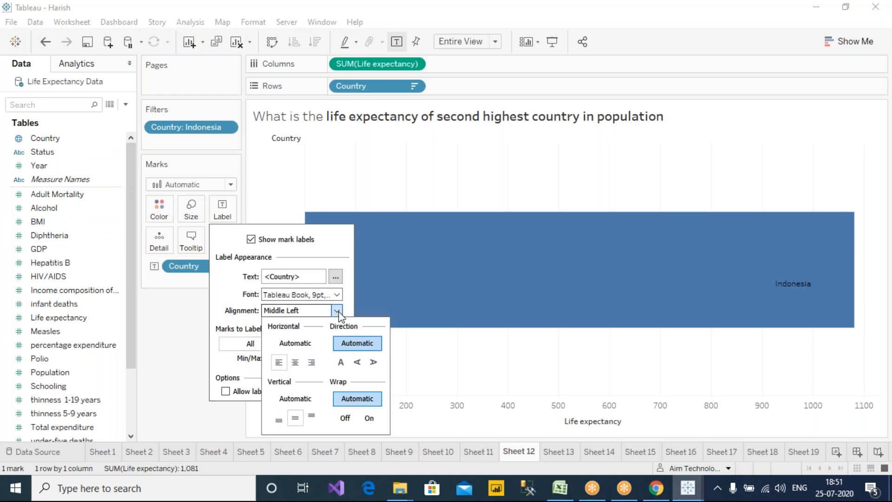
pyautogui.click(279, 420)
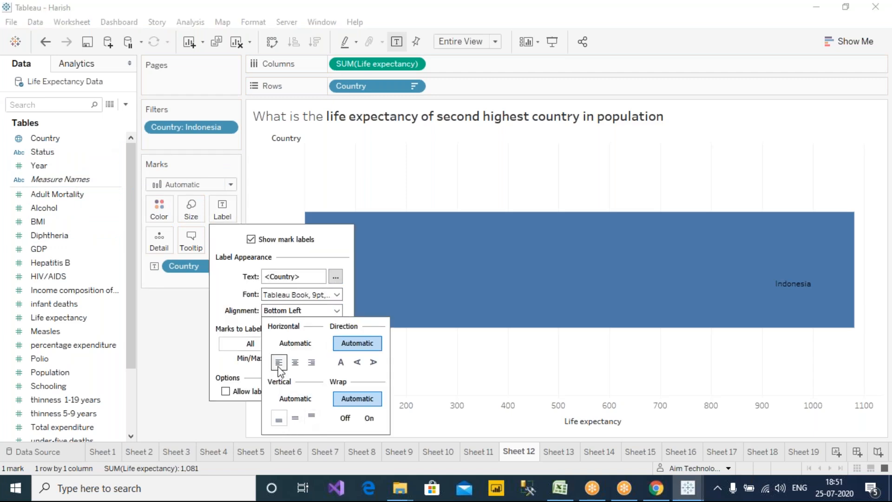
pyautogui.click(295, 362)
pyautogui.click(310, 363)
pyautogui.click(296, 365)
pyautogui.click(193, 358)
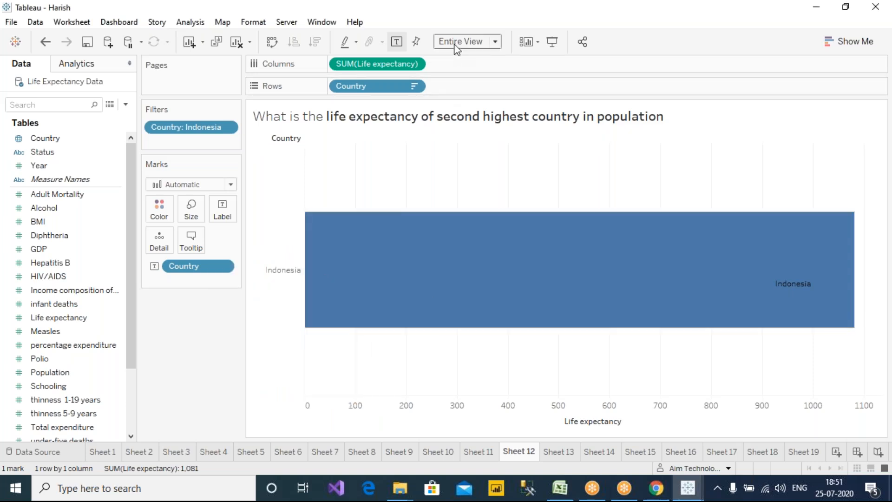
# Swap the rows and columns, and set the Country label's alignment to Middle Center.
pyautogui.click(272, 43)
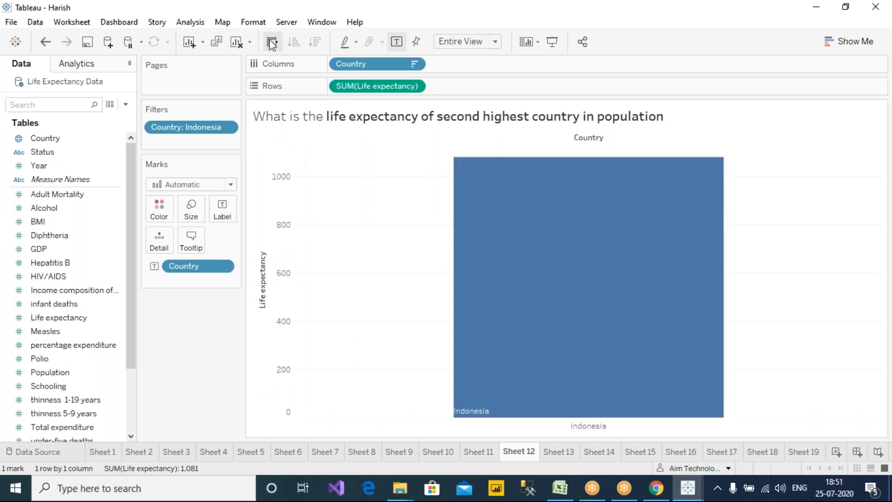
pyautogui.click(227, 213)
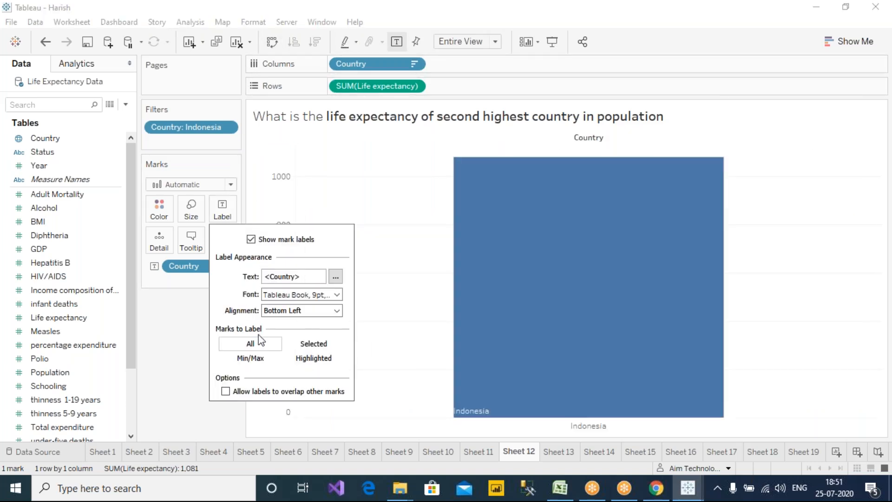
pyautogui.click(305, 312)
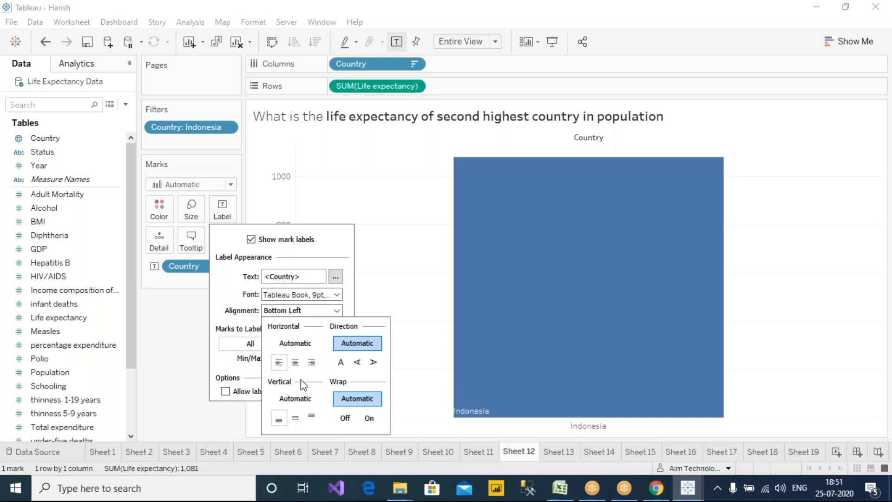
pyautogui.click(299, 366)
pyautogui.click(295, 418)
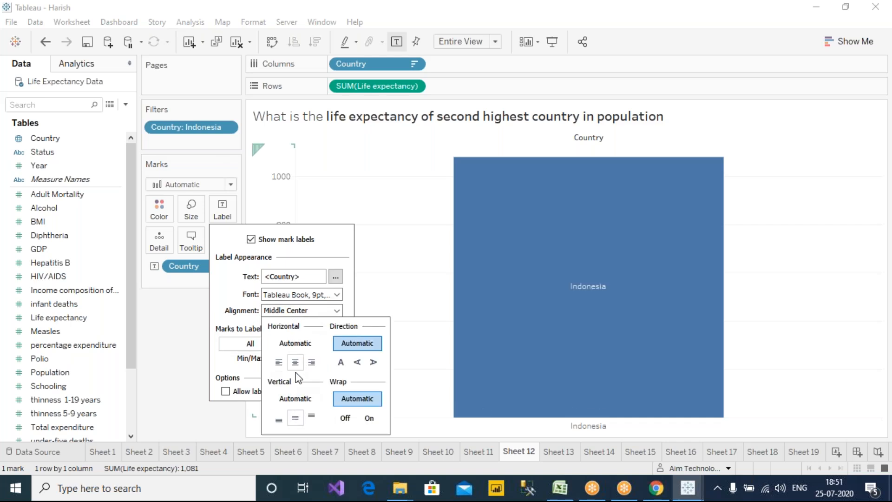
# Format the Country label's font as bold, yellow and 18 pt.
pyautogui.click(336, 295)
pyautogui.click(337, 295)
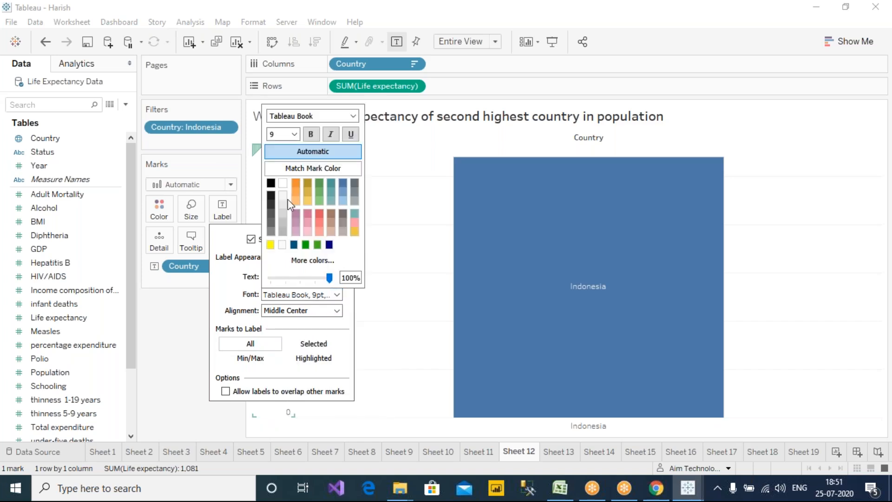
pyautogui.click(295, 134)
pyautogui.click(285, 184)
pyautogui.click(270, 244)
pyautogui.click(311, 136)
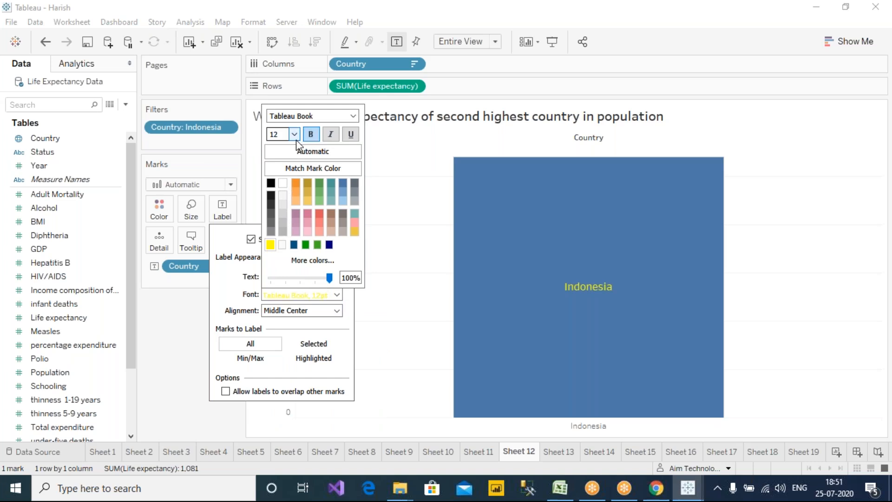
pyautogui.click(295, 134)
pyautogui.click(278, 218)
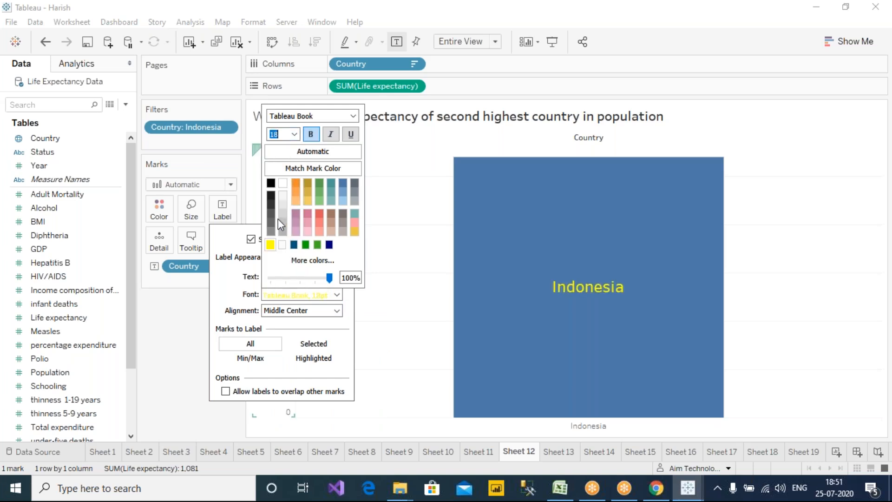
pyautogui.click(205, 402)
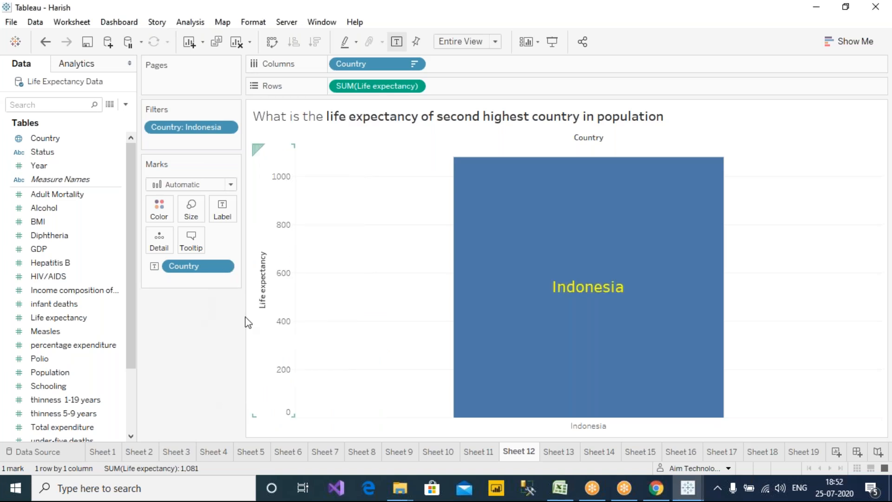
# Narrow the vertical Indonesia bar by reducing its mark size.
pyautogui.click(191, 209)
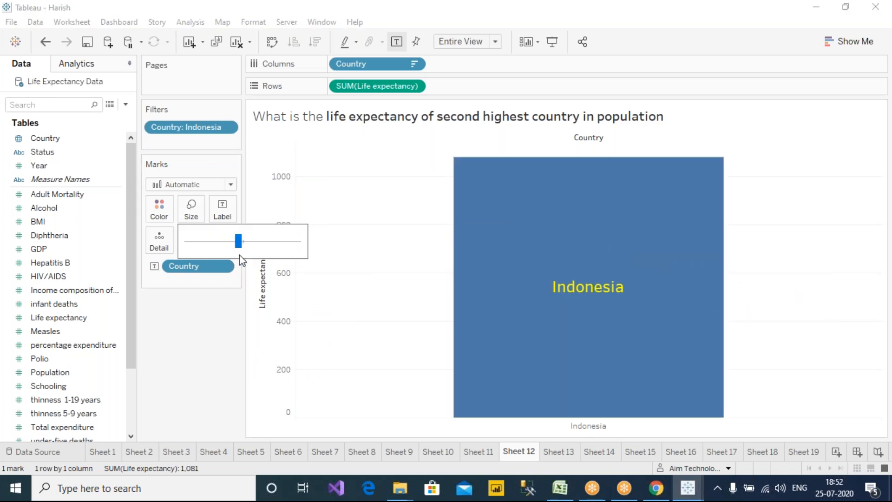
pyautogui.moveTo(237, 241); pyautogui.dragTo(216, 242)
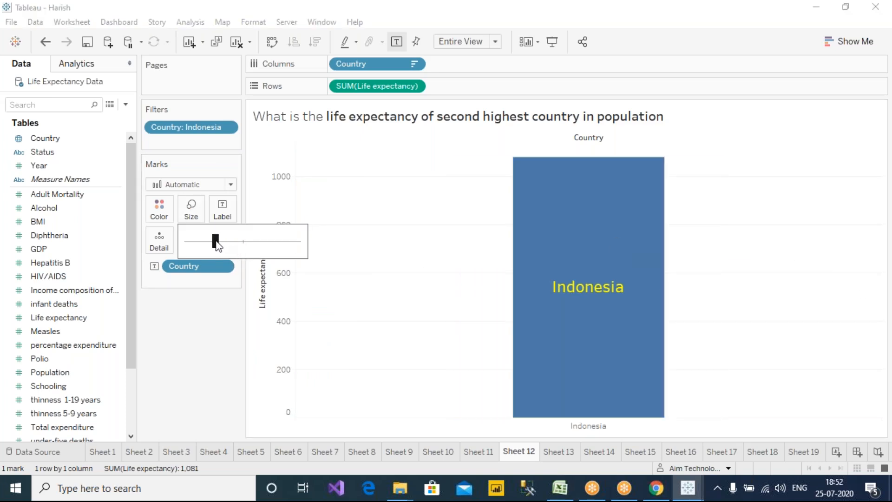
pyautogui.click(198, 357)
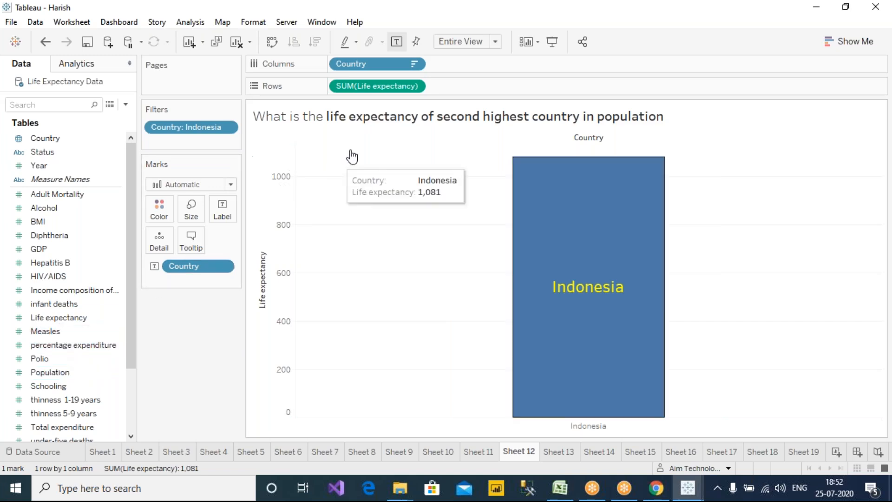
# Add Life expectancy and Population to the bar's mark label below the country name.
pyautogui.moveTo(88, 311); pyautogui.dragTo(223, 215)
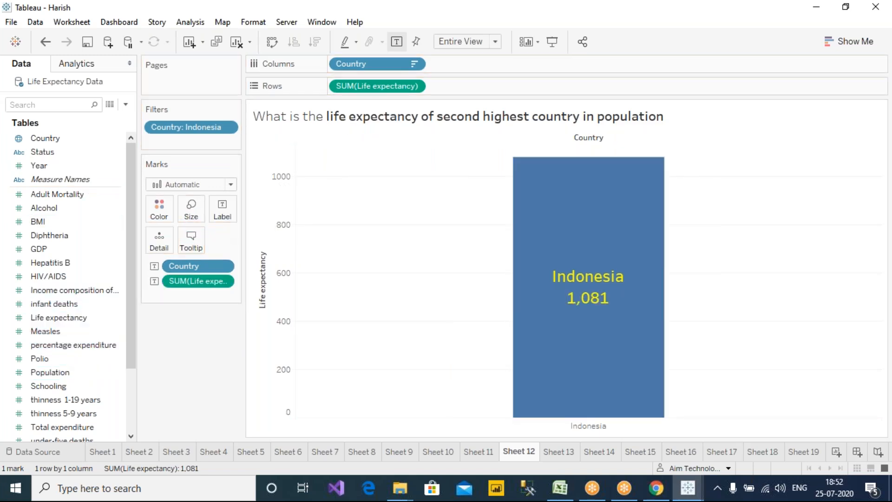
pyautogui.click(120, 361)
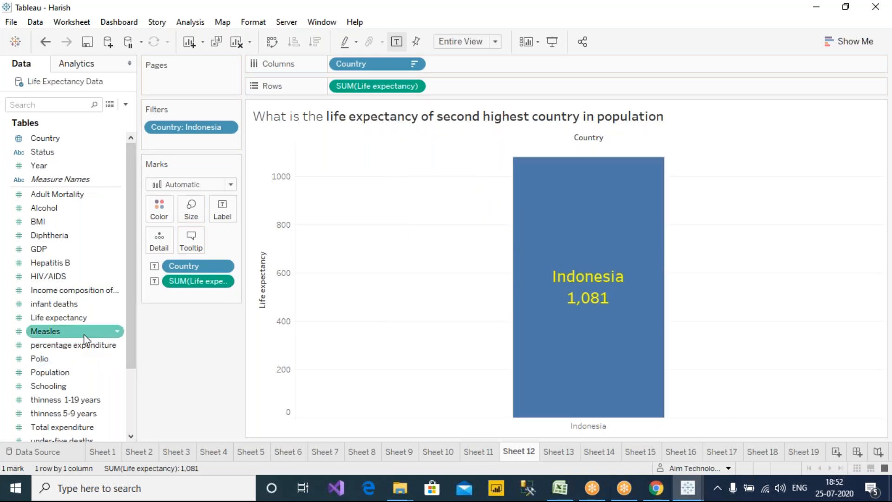
pyautogui.moveTo(57, 375); pyautogui.dragTo(222, 213)
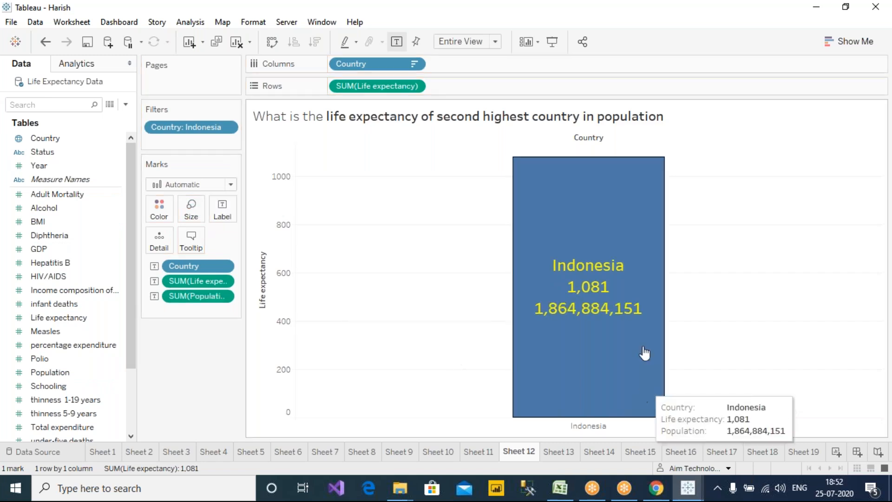
# Edit the label text to put "Infant Deaths: " before SUM(Life expectancy) and "Population: " before SUM(Population).
pyautogui.click(222, 209)
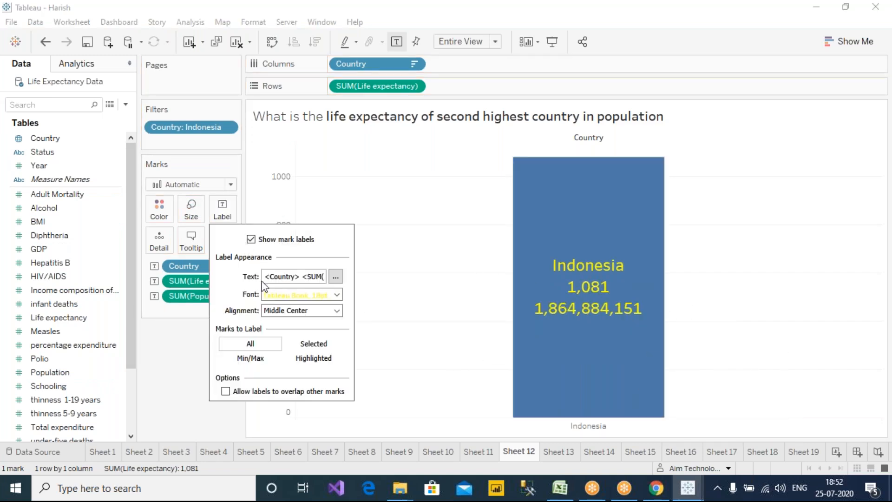
pyautogui.click(336, 277)
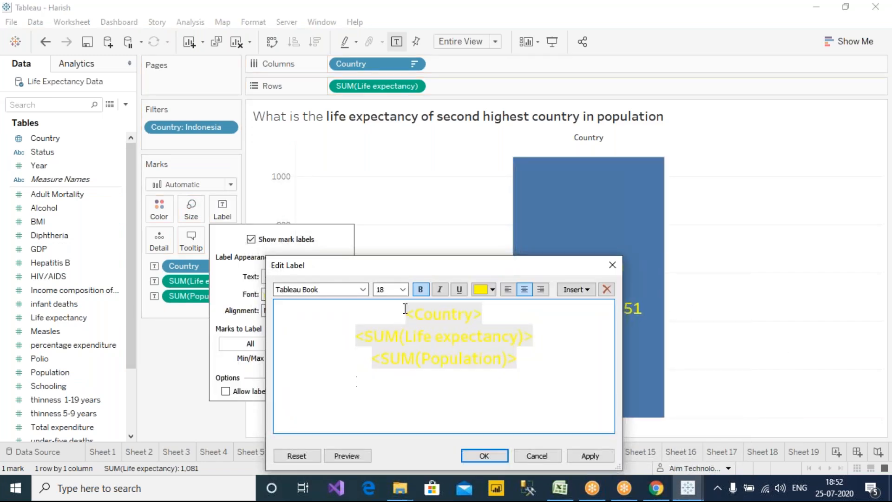
pyautogui.moveTo(426, 266); pyautogui.dragTo(283, 229)
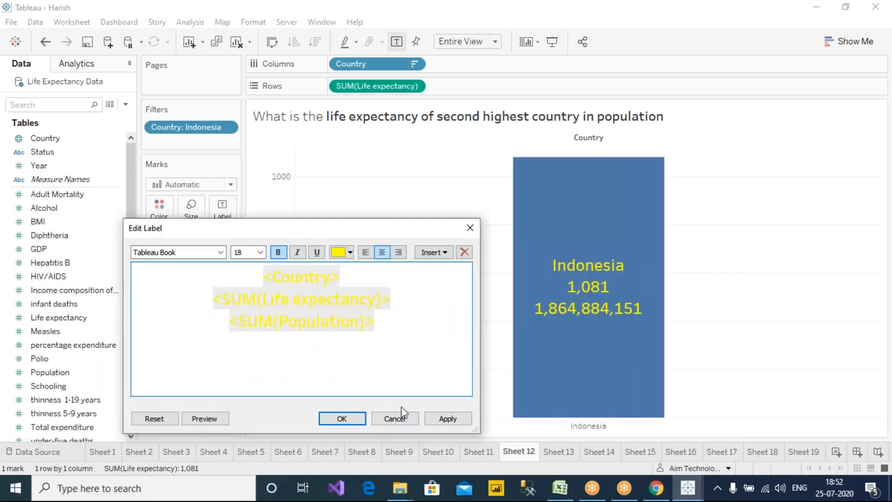
pyautogui.write('Infant D')
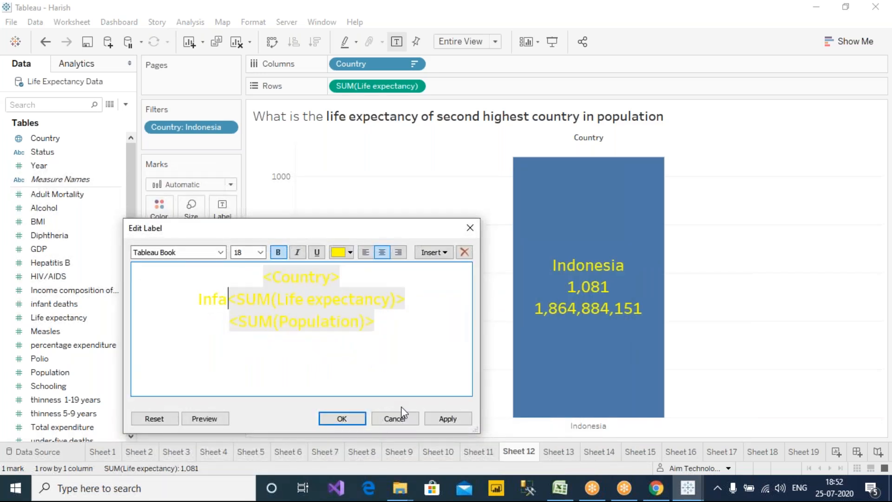
pyautogui.write('eaths:')
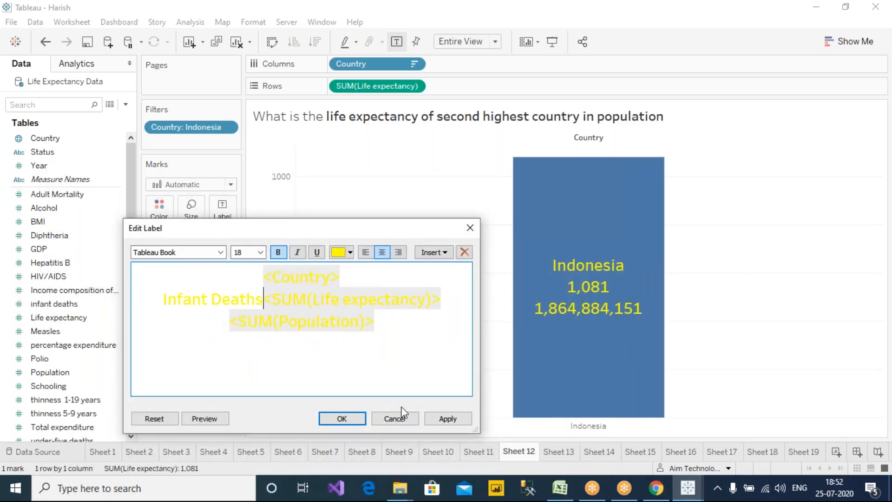
pyautogui.press('Down')
pyautogui.press('Home')
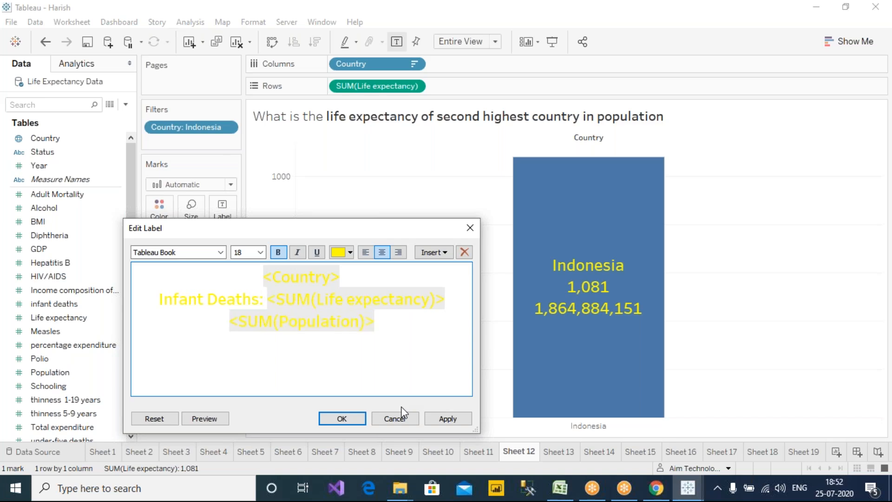
pyautogui.write('Population')
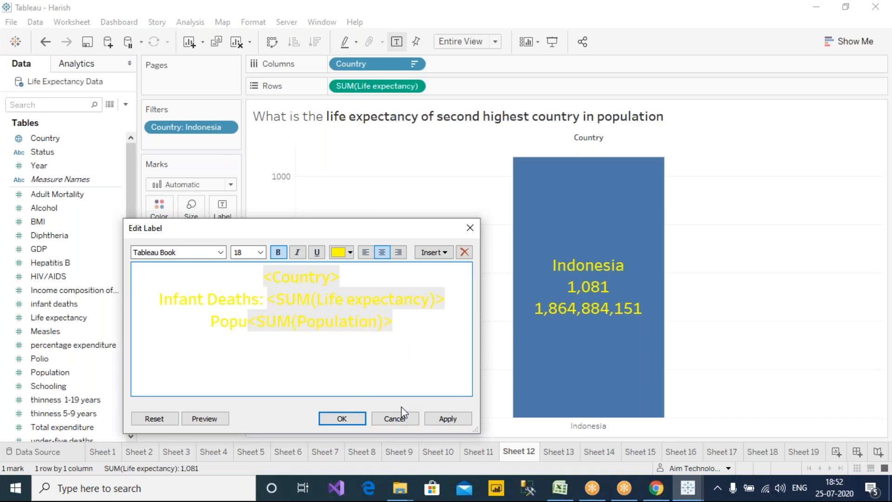
pyautogui.write(':')
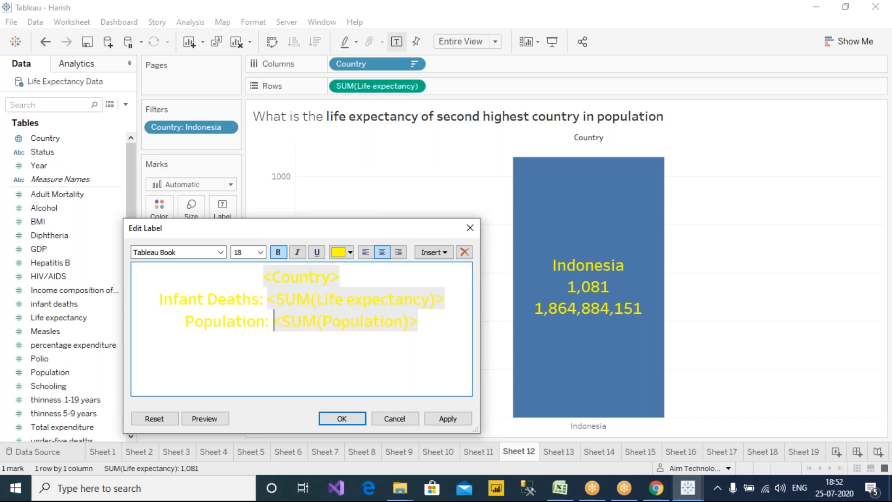
pyautogui.click(441, 426)
pyautogui.click(354, 418)
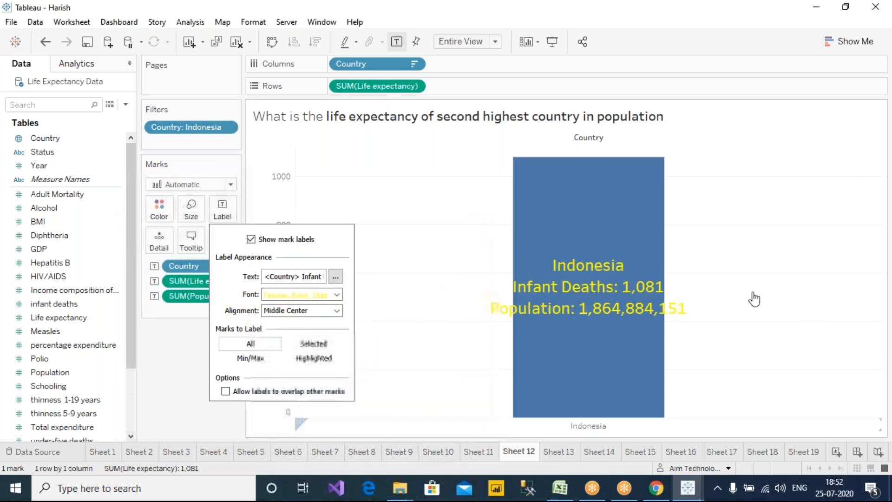
pyautogui.click(389, 328)
# Widen the Indonesia bar so that the full label text fits inside it.
pyautogui.click(197, 210)
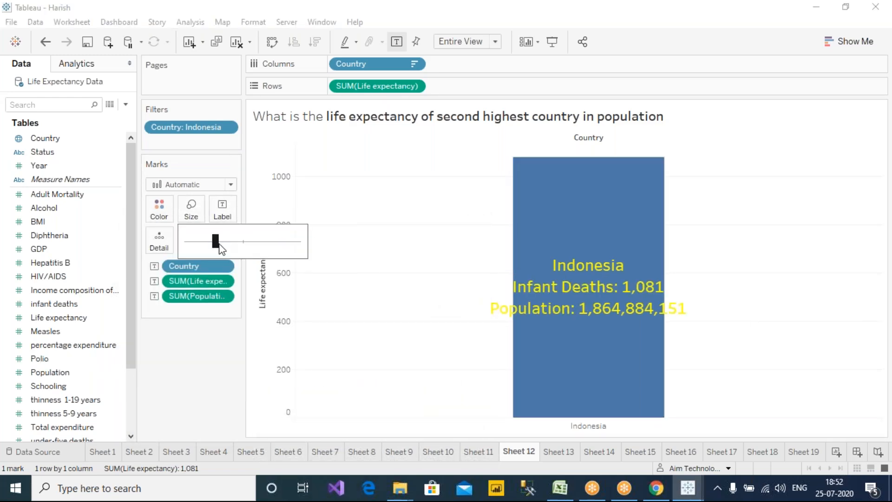
pyautogui.moveTo(228, 244); pyautogui.dragTo(230, 242)
pyautogui.click(308, 282)
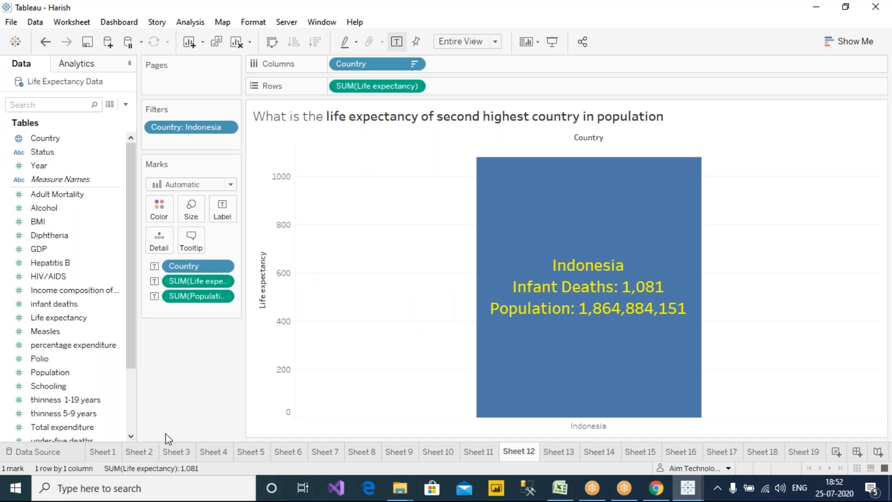
# Set the mark label's alignment to Bottom Center.
pyautogui.moveTo(670, 304)
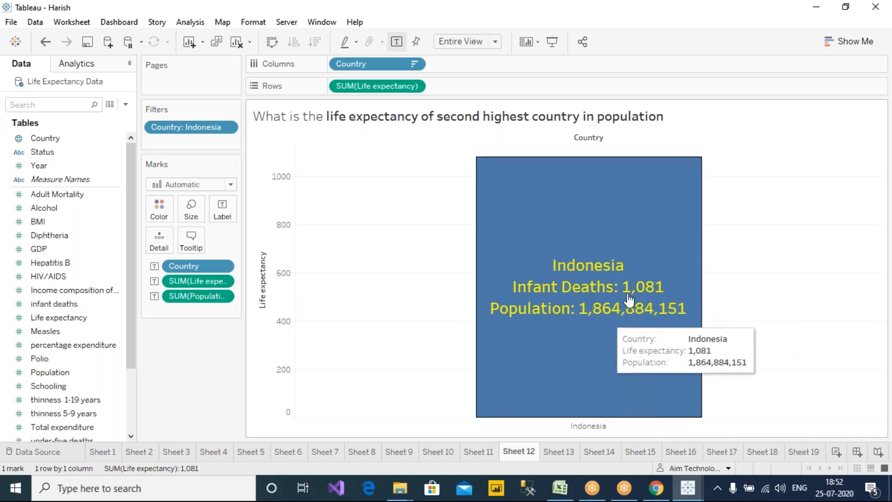
pyautogui.click(222, 210)
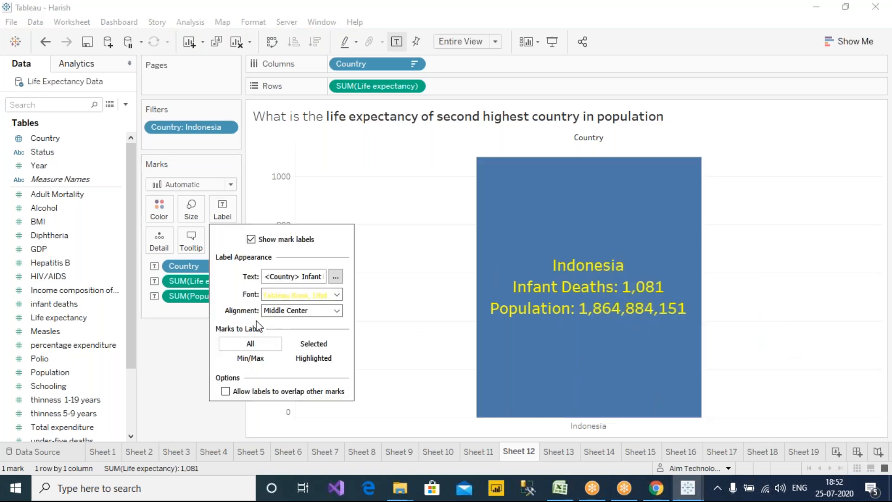
pyautogui.click(293, 311)
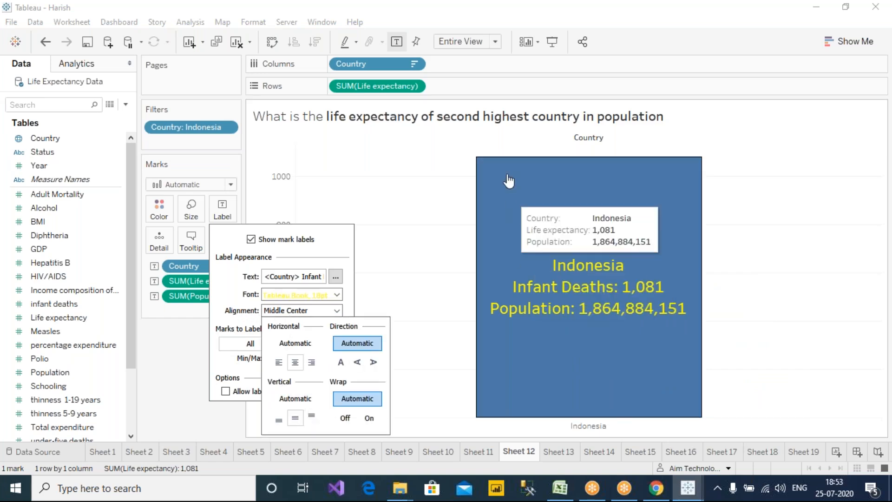
pyautogui.click(278, 421)
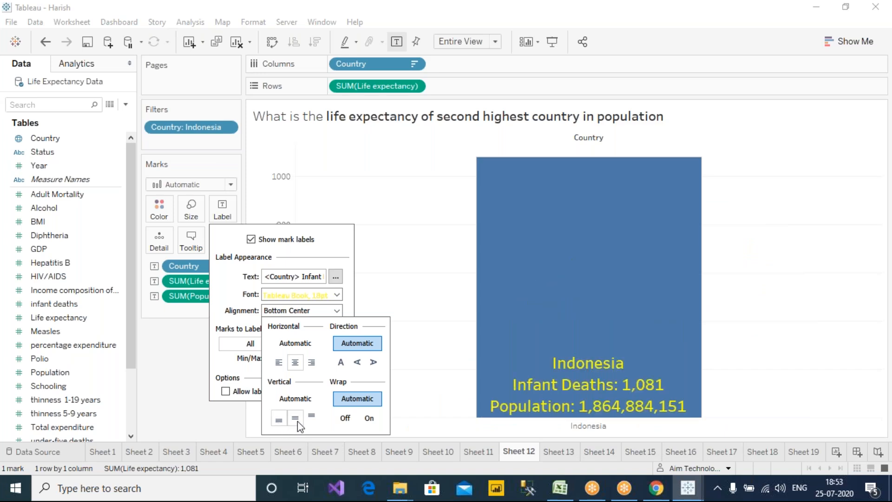
# Try top, left and right placements for the mark label, and set its alignment to Middle Center.
pyautogui.click(296, 418)
pyautogui.click(312, 417)
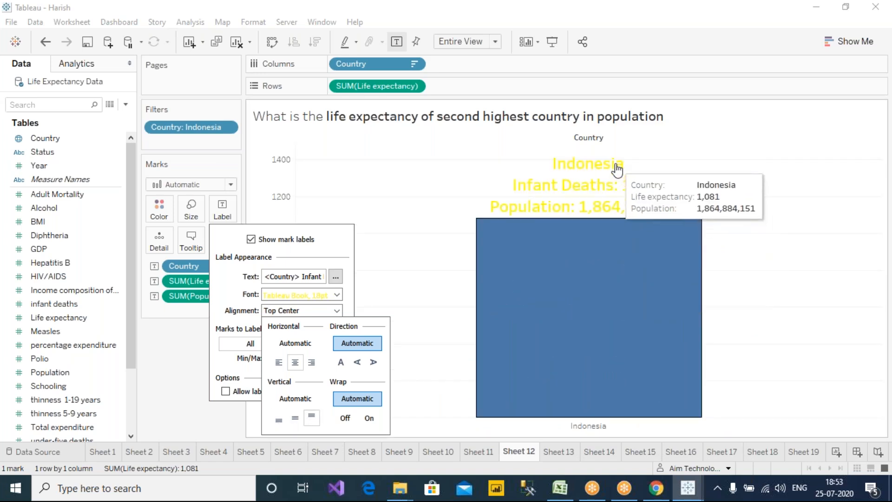
pyautogui.click(295, 419)
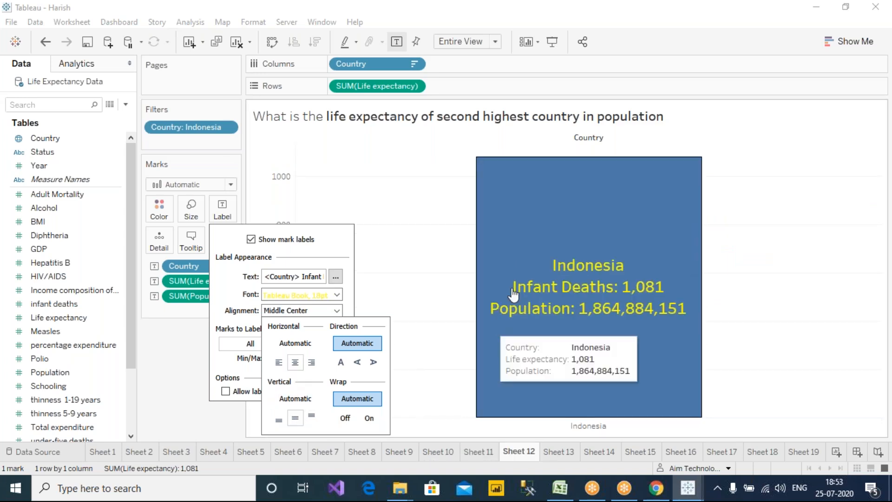
pyautogui.click(280, 363)
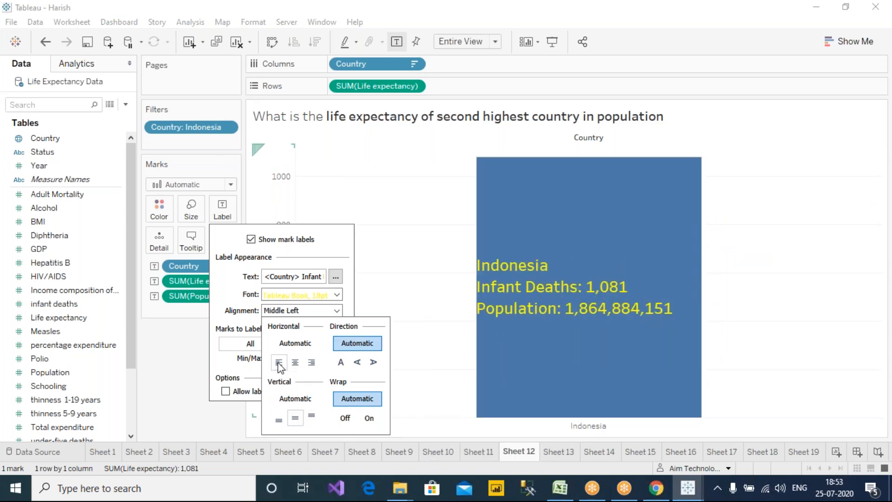
pyautogui.click(312, 362)
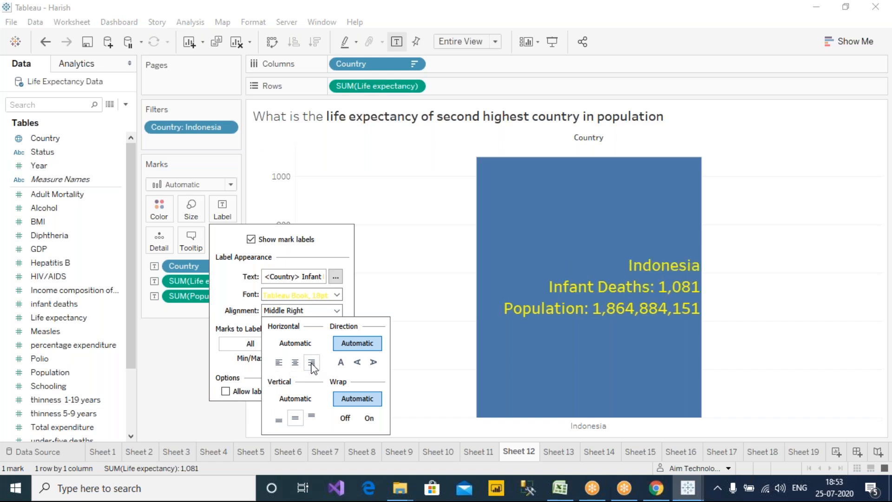
pyautogui.click(296, 364)
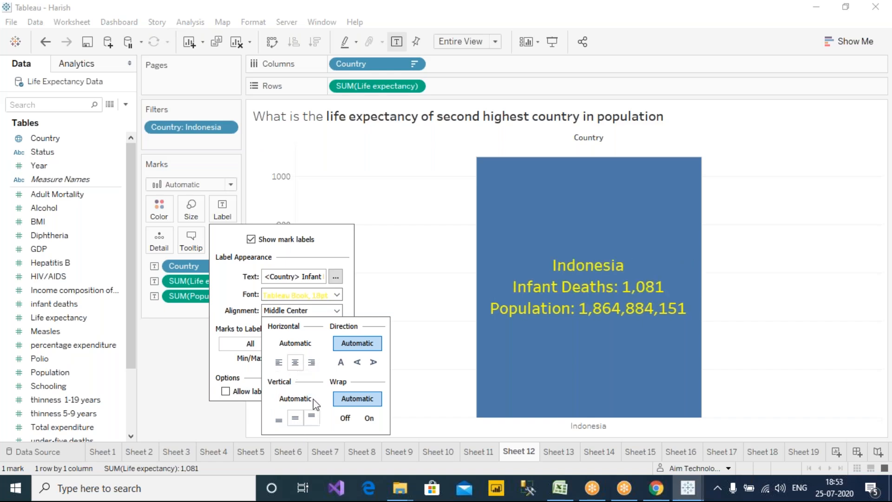
# Try both rotated text directions for the mark label, and set its direction to upright horizontal text.
pyautogui.click(358, 364)
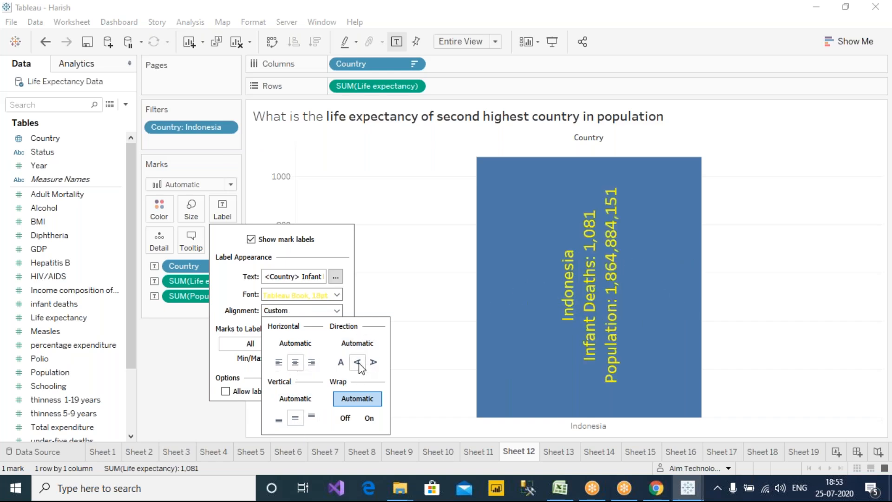
pyautogui.click(373, 363)
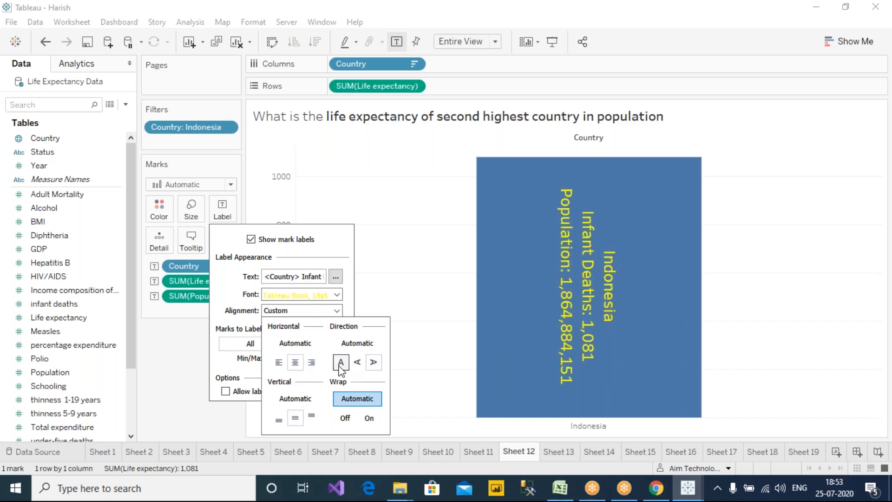
pyautogui.click(340, 366)
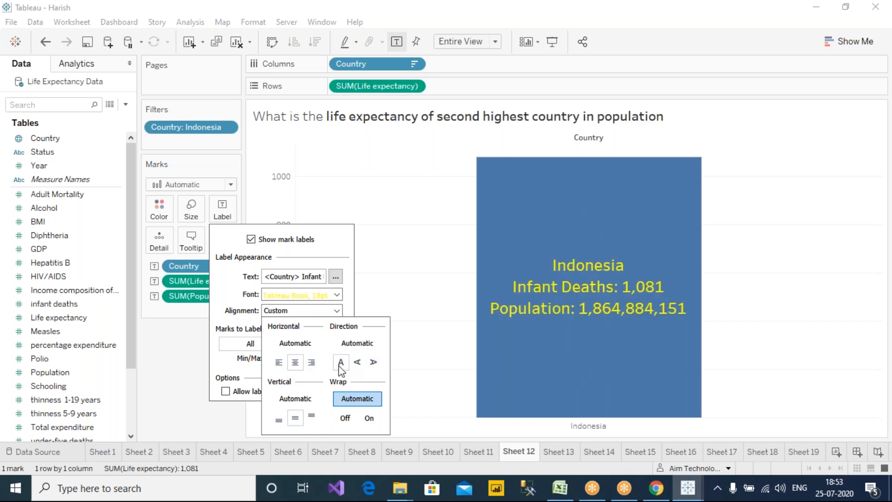
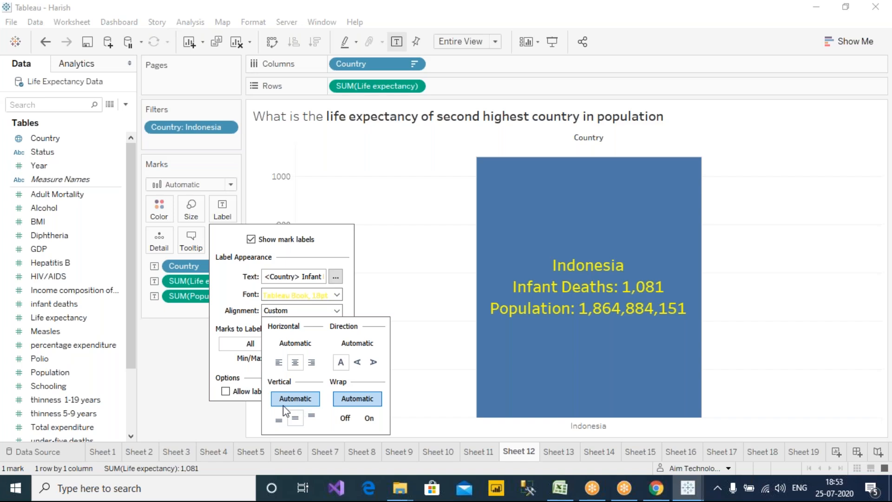
pyautogui.click(188, 373)
# Swap rows and columns to make the Indonesia bar horizontal, and keep its label centered after trying left and right alignment.
pyautogui.click(273, 42)
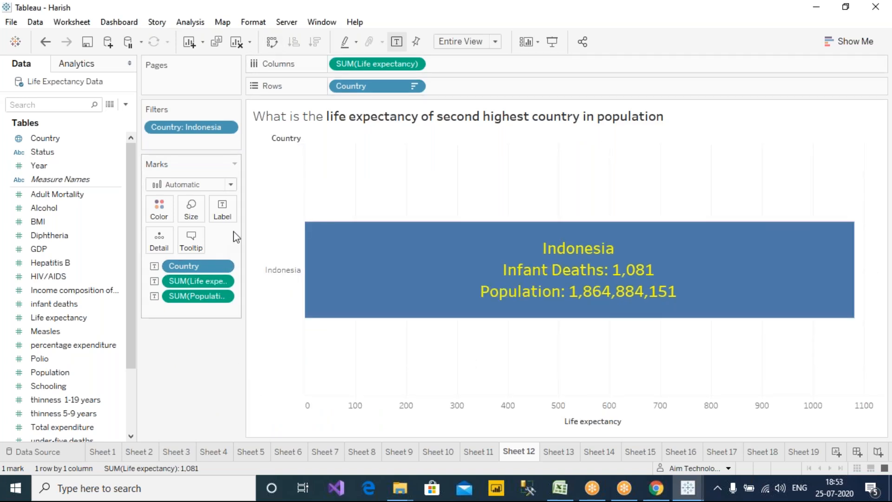
pyautogui.click(223, 212)
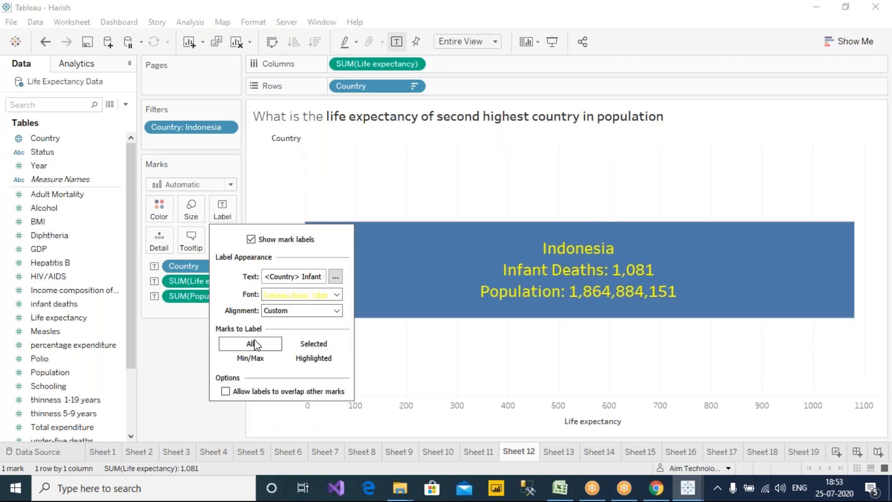
pyautogui.click(303, 310)
pyautogui.click(279, 366)
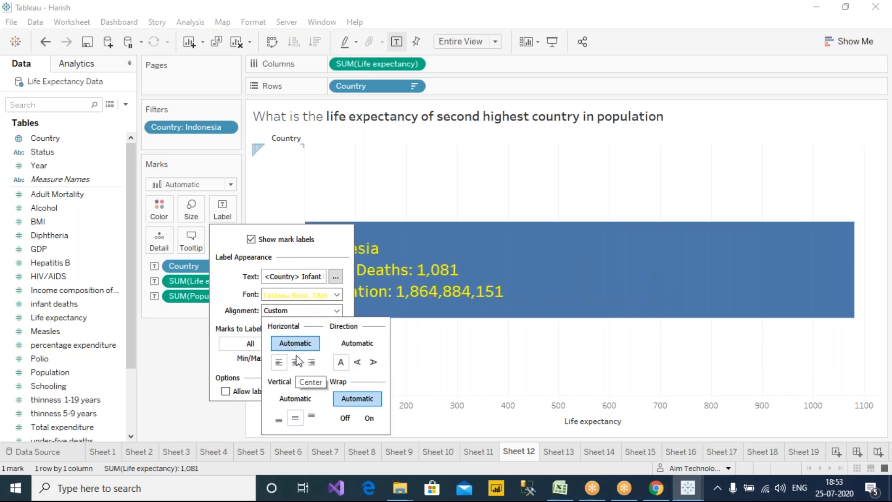
pyautogui.click(295, 364)
pyautogui.click(312, 363)
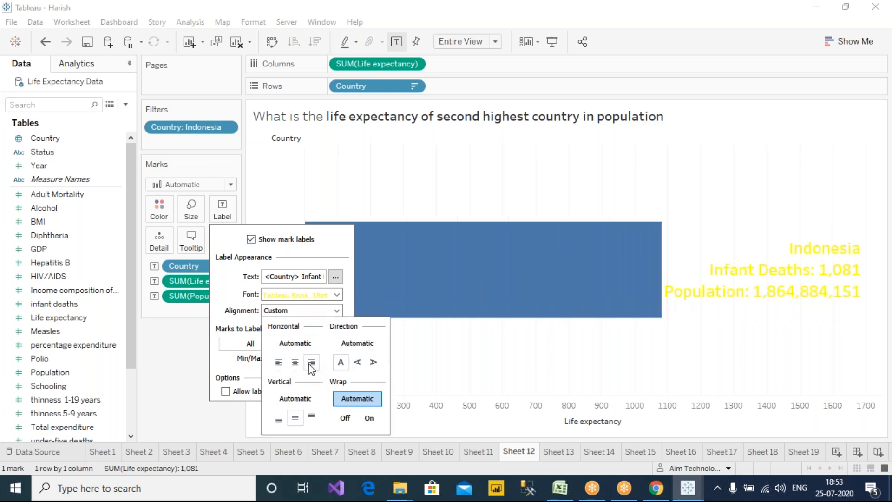
pyautogui.click(295, 363)
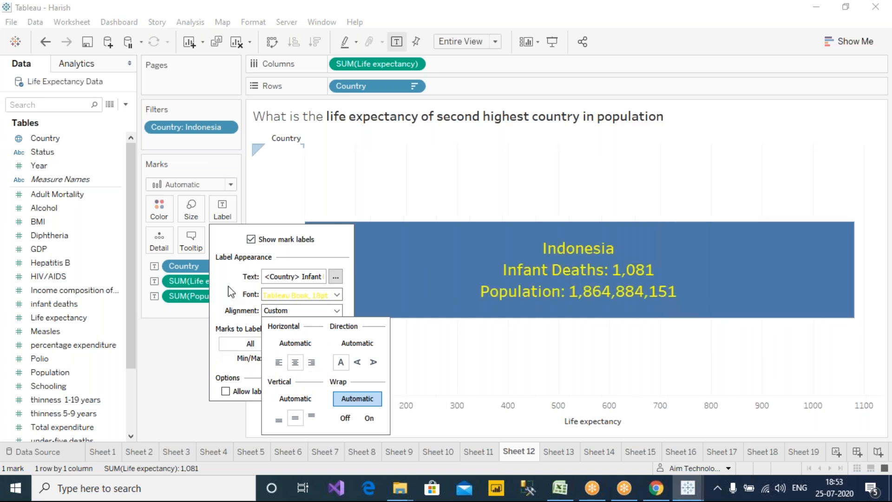
pyautogui.click(335, 276)
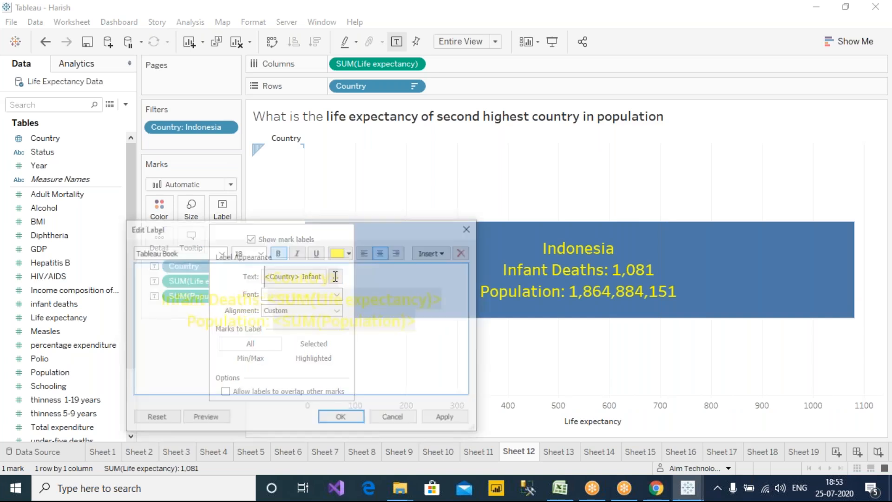
pyautogui.moveTo(437, 332); pyautogui.dragTo(192, 273)
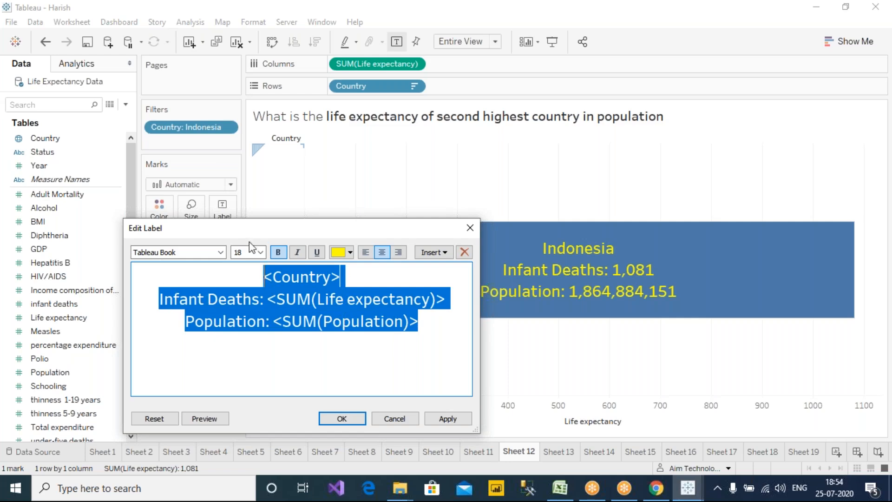
pyautogui.moveTo(257, 227); pyautogui.dragTo(385, 220)
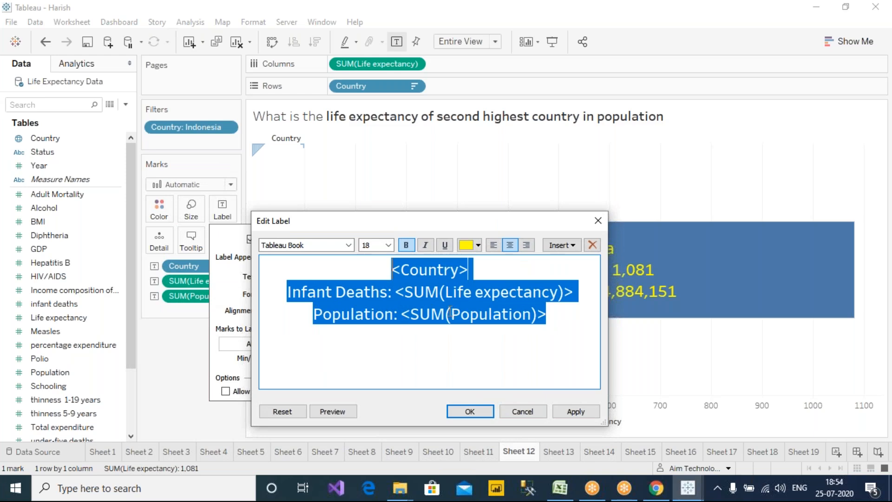
pyautogui.click(536, 415)
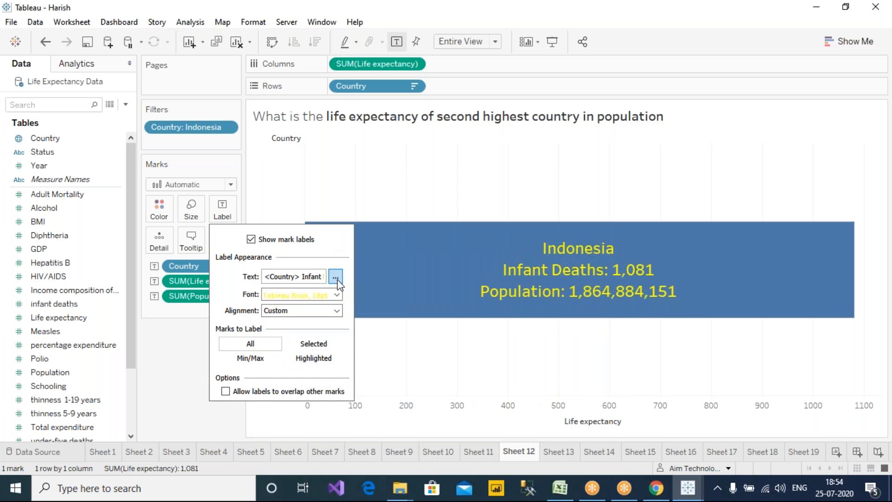
# Try left and bottom alignment for the horizontal bar's label, and return it to center and middle.
pyautogui.click(302, 311)
pyautogui.click(278, 365)
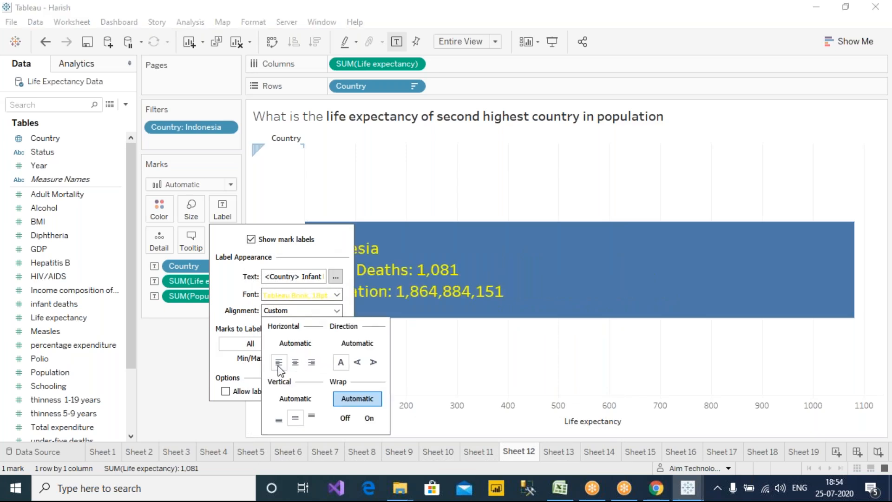
pyautogui.click(295, 363)
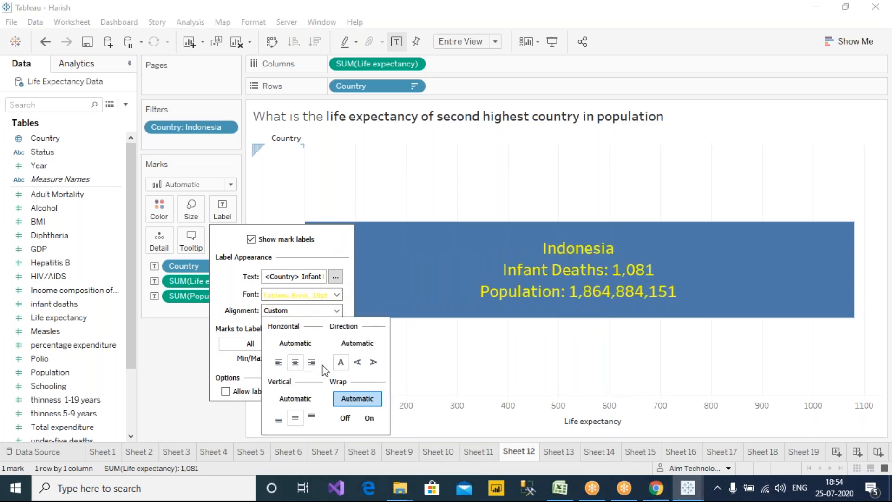
pyautogui.click(295, 417)
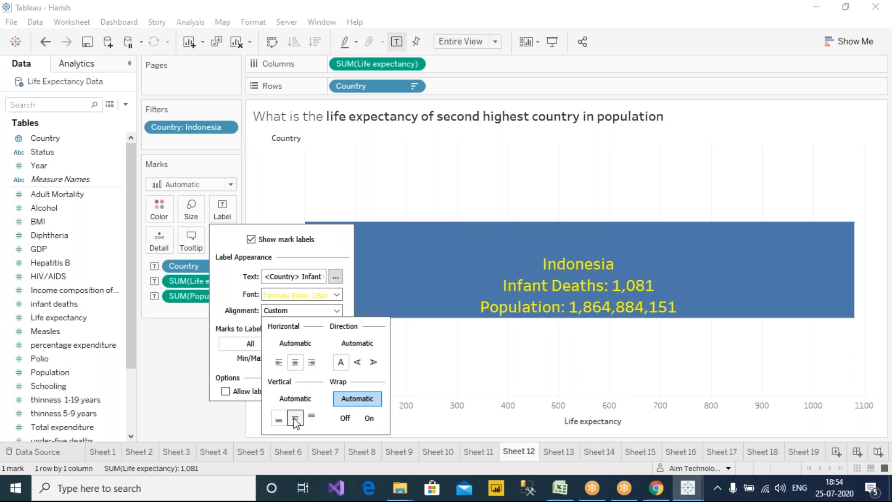
pyautogui.click(300, 422)
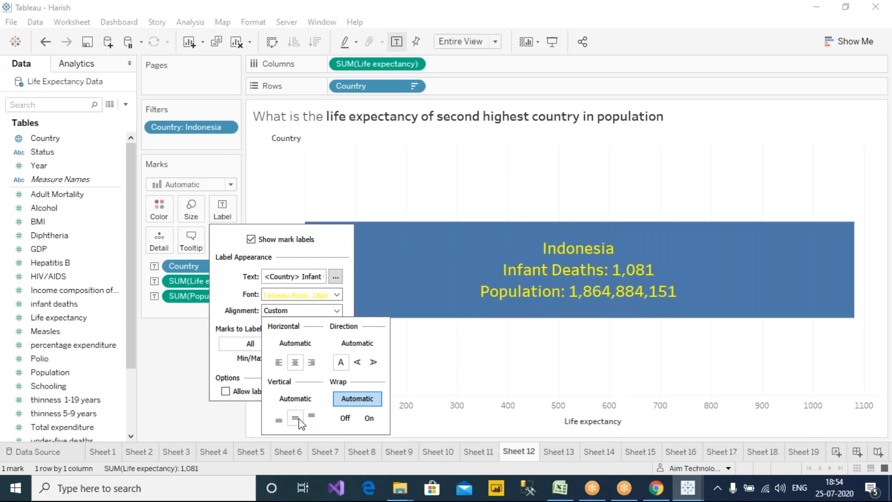
pyautogui.click(183, 362)
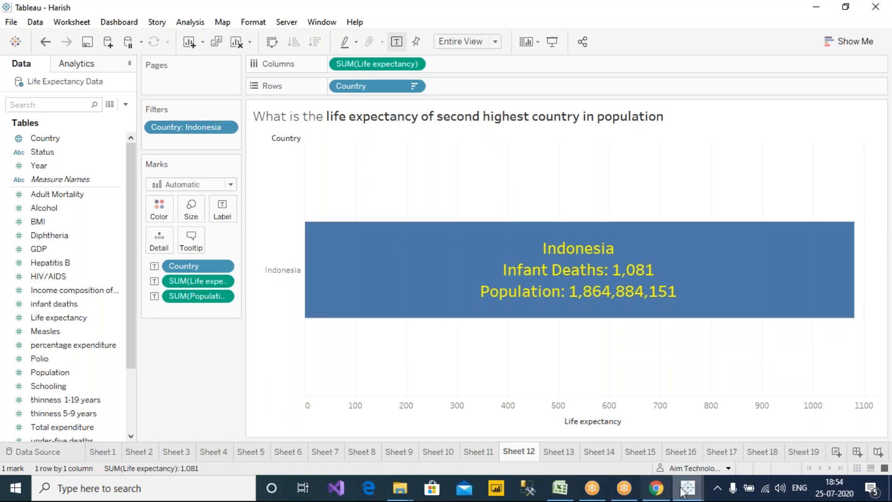
# Switch to the workbook comparing population and infant deaths by country, and show Sheet 11 in a maximized window.
pyautogui.moveTo(689, 486)
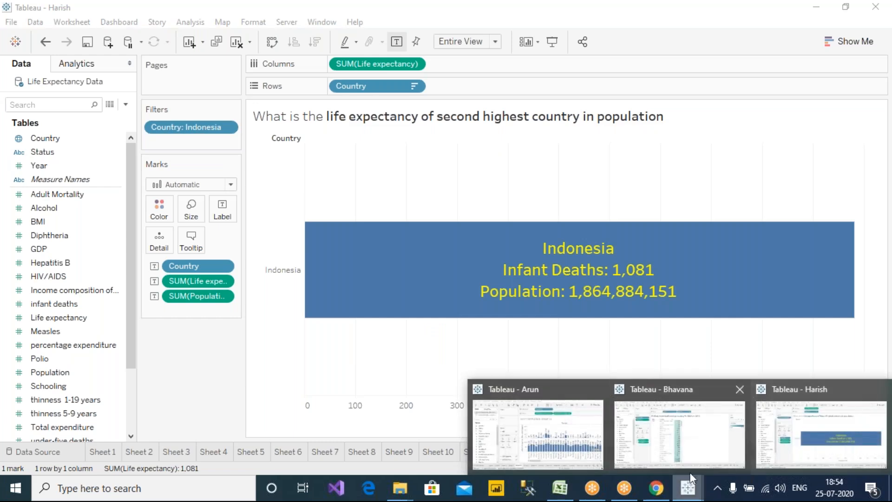
pyautogui.click(549, 422)
pyautogui.click(398, 390)
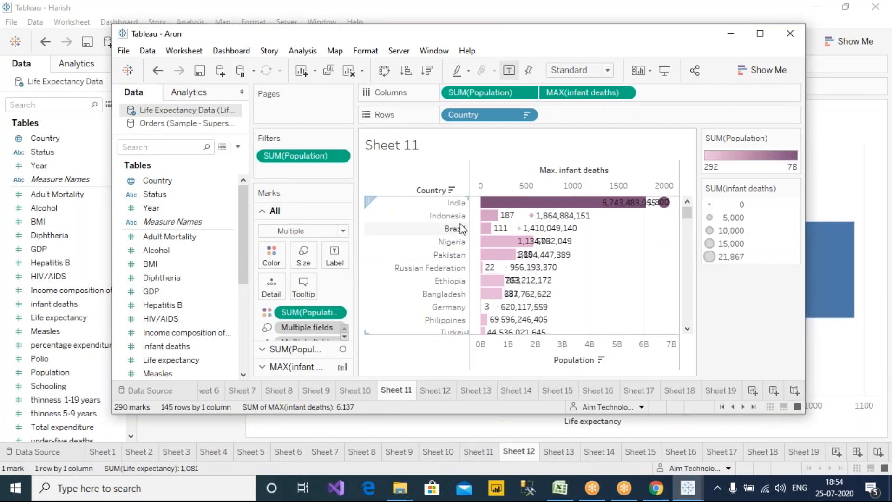
pyautogui.doubleClick(402, 35)
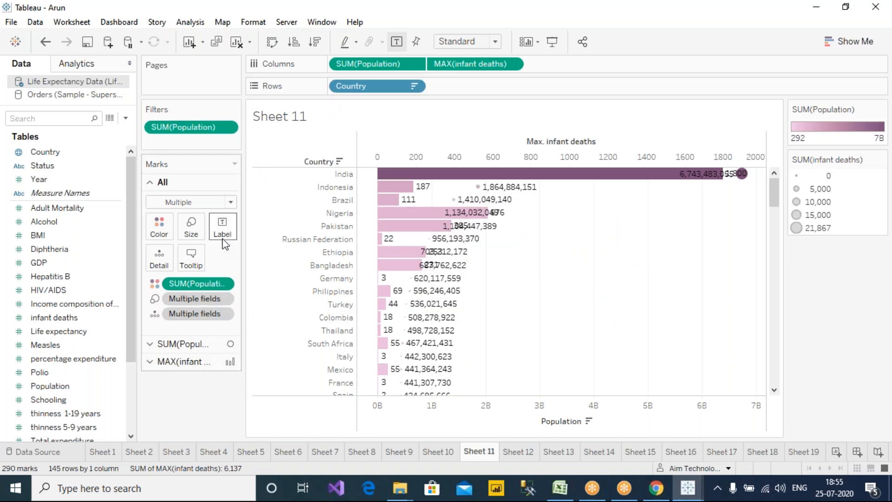
# Review the mark settings of MAX(infant deaths) and SUM(Population), and return to the settings for all marks.
pyautogui.click(179, 346)
pyautogui.click(177, 361)
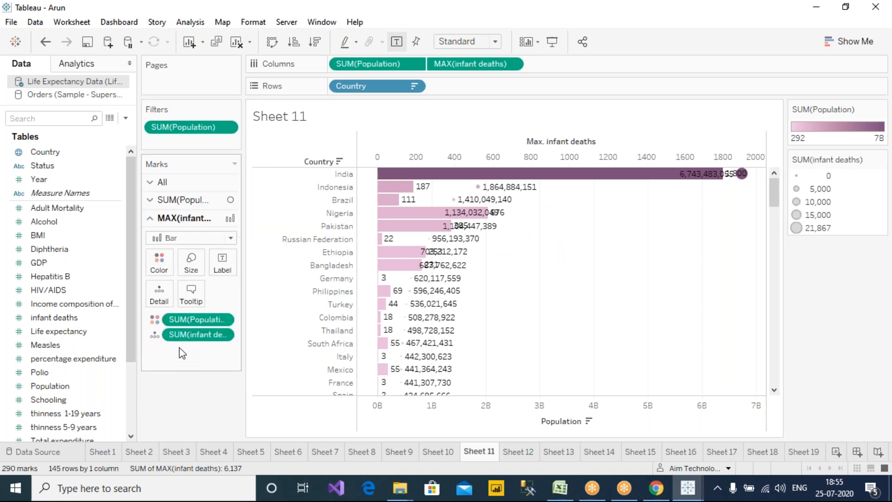
pyautogui.click(199, 204)
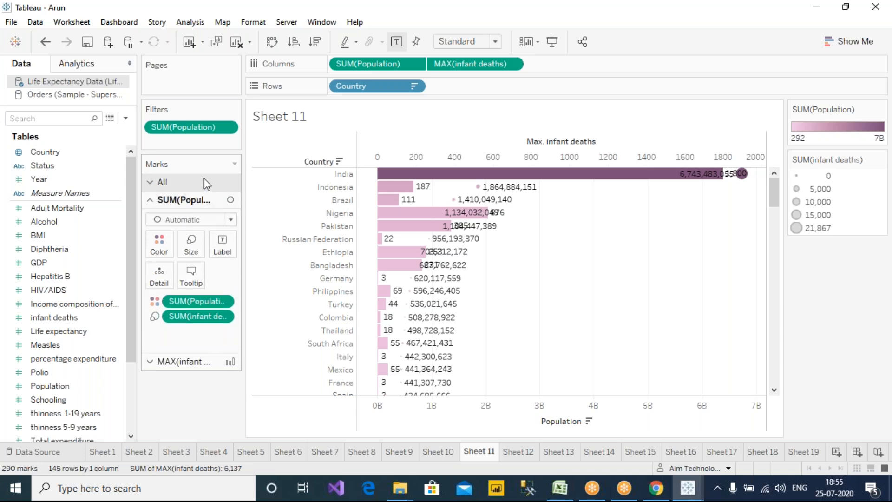
pyautogui.click(207, 182)
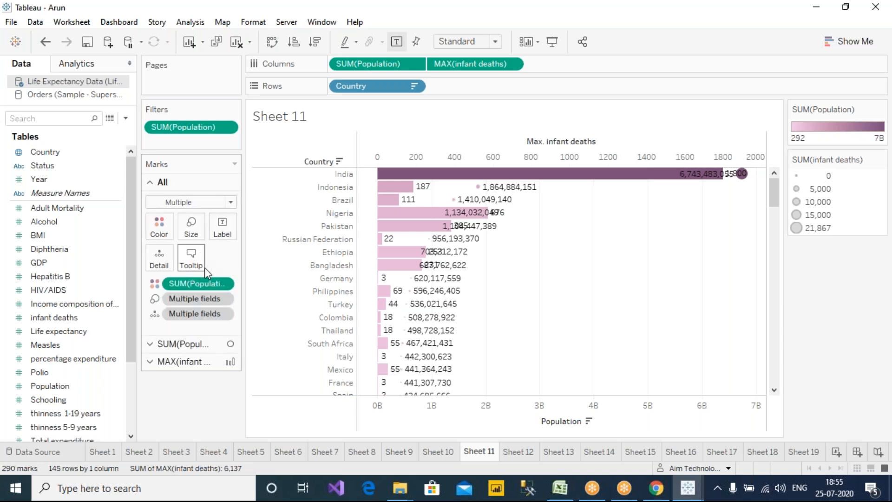
# Limit the mark labels for all marks to selected marks, and disallow labels from overlapping other marks.
pyautogui.click(397, 41)
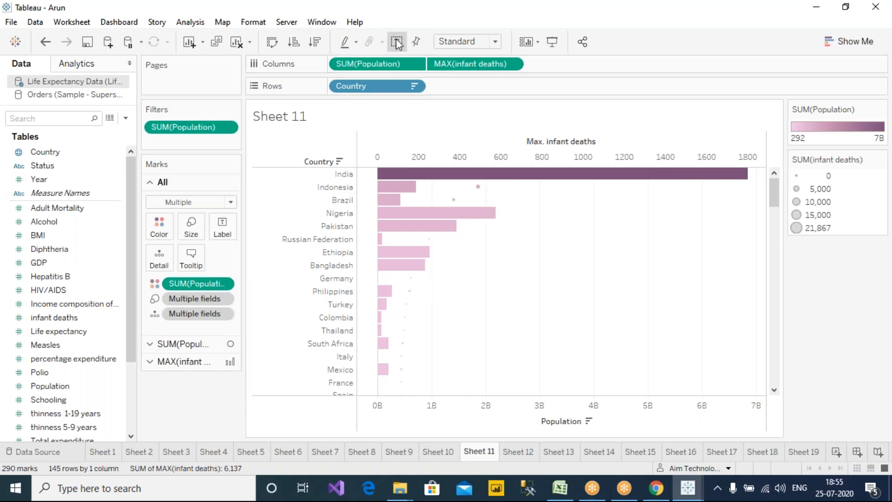
pyautogui.click(397, 41)
pyautogui.click(221, 230)
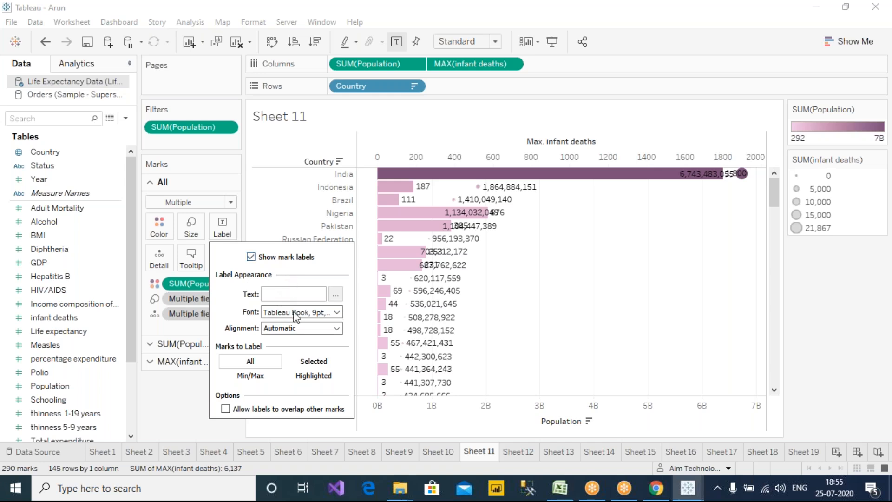
pyautogui.click(314, 364)
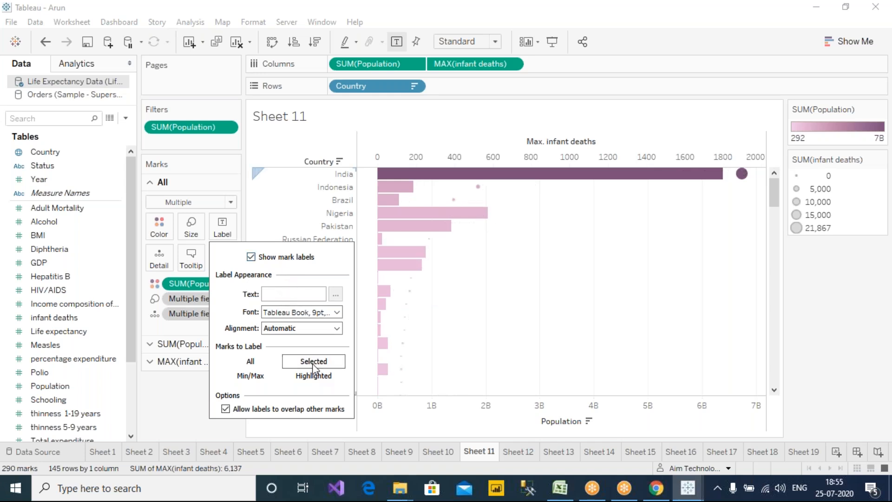
pyautogui.click(226, 409)
pyautogui.click(185, 409)
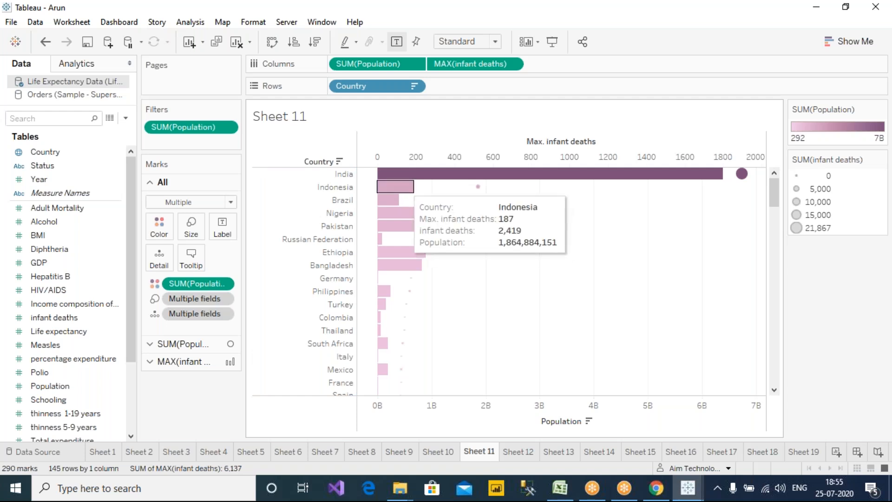
# Select the Indonesia bar and the Nigeria bar in turn to check their infant deaths labels.
pyautogui.click(395, 187)
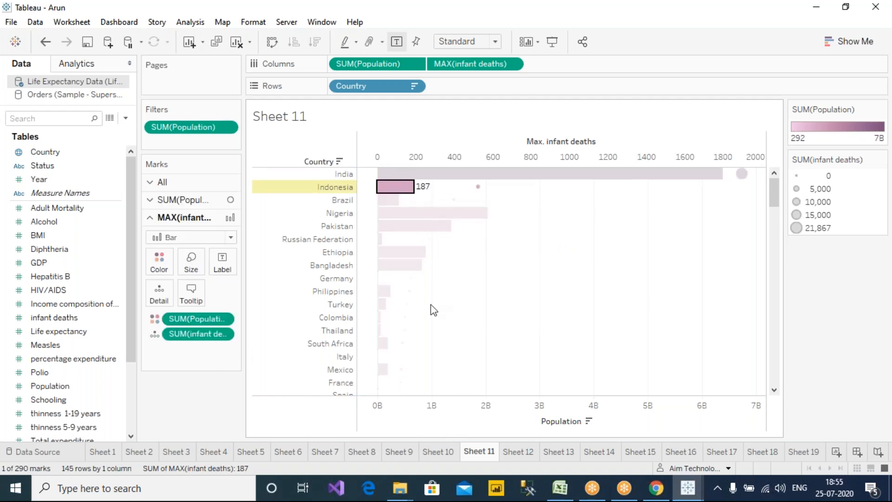
pyautogui.click(440, 214)
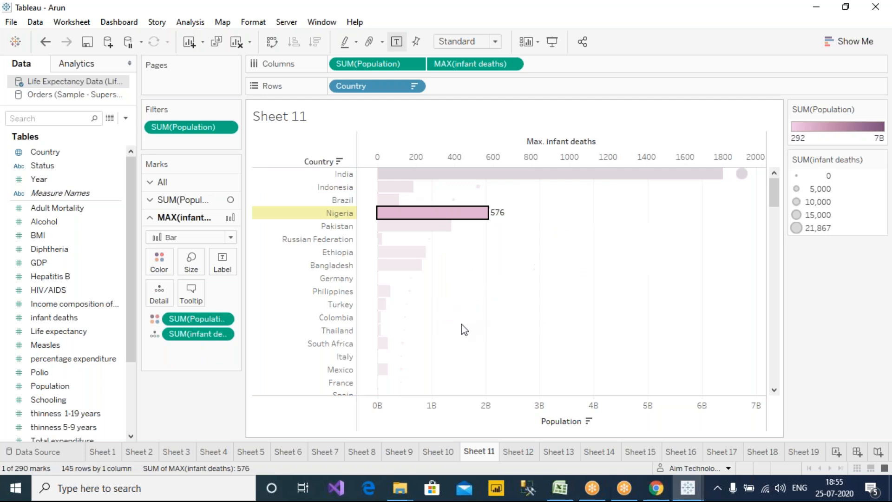
# Select the Indonesia and India bars in turn to compare their infant deaths labels, clear the selection, and reselect Indonesia.
pyautogui.click(395, 187)
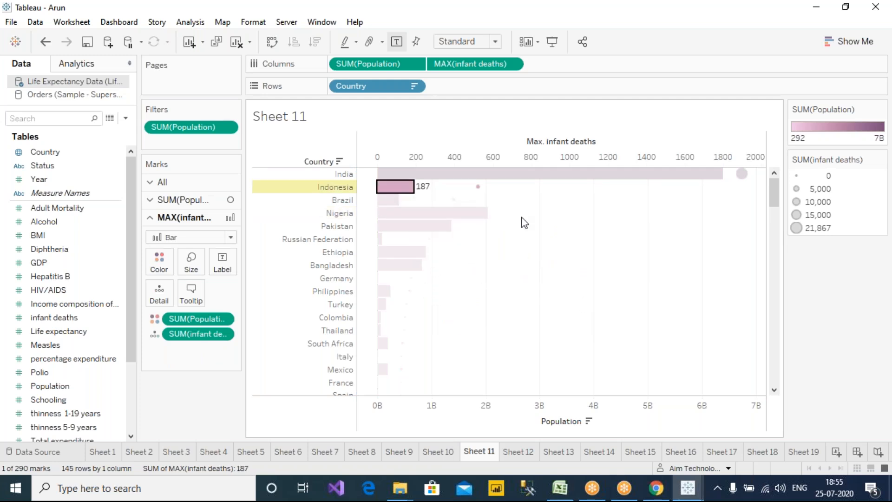
pyautogui.click(643, 174)
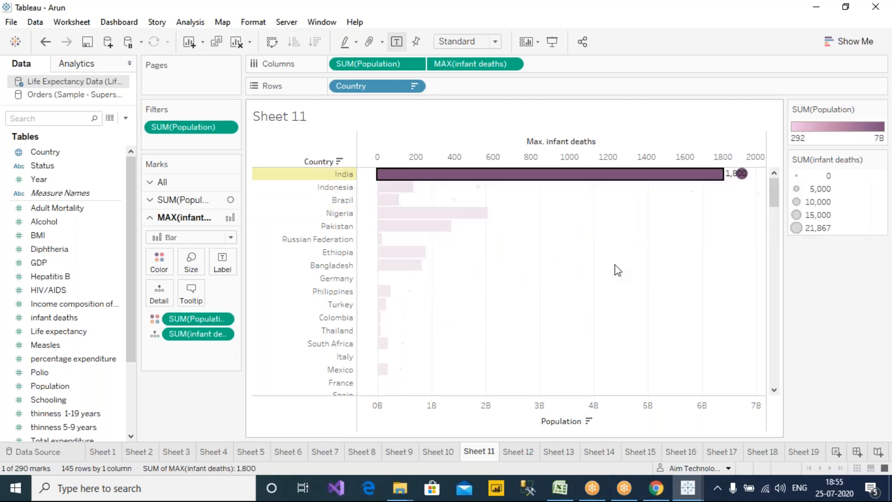
pyautogui.click(405, 187)
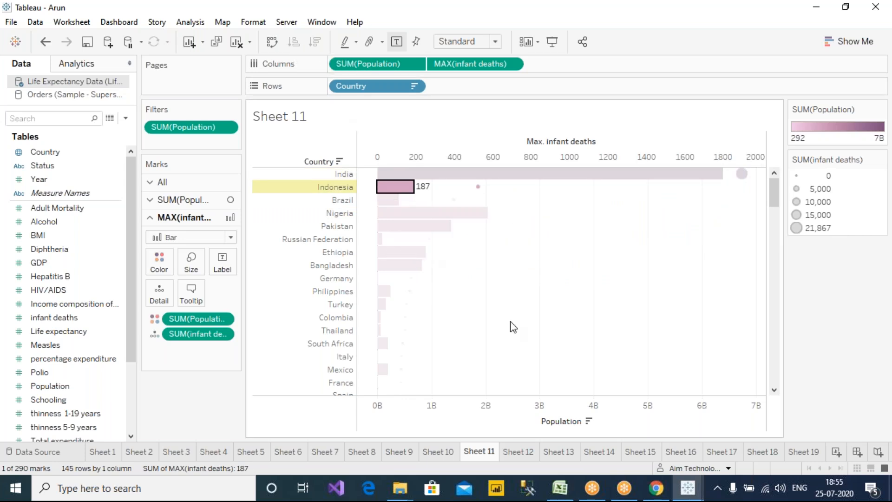
pyautogui.click(845, 316)
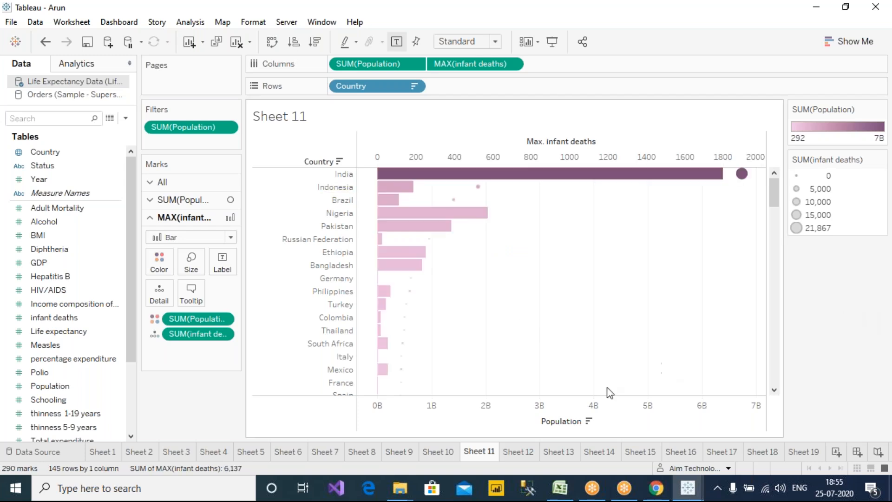
pyautogui.click(391, 186)
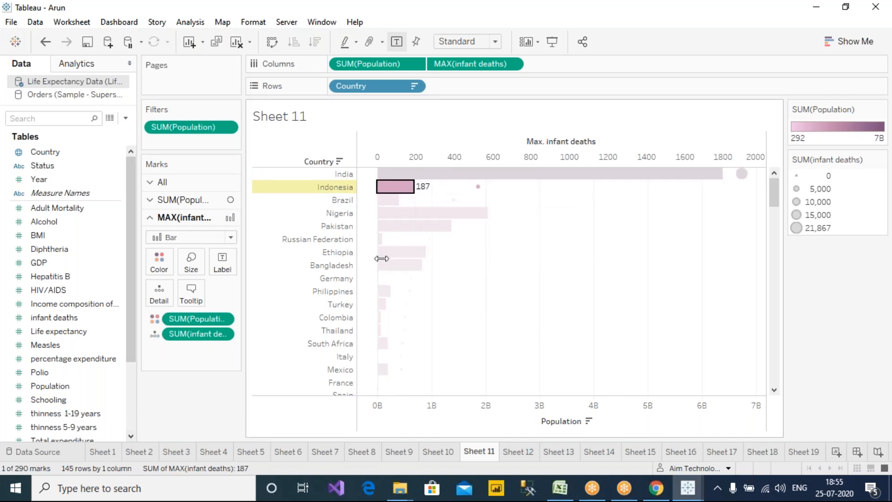
# Switch to the workbook with the dual axes map question, view Sheet 10, and examine the country marks on Sheet 11's map.
pyautogui.moveTo(688, 488)
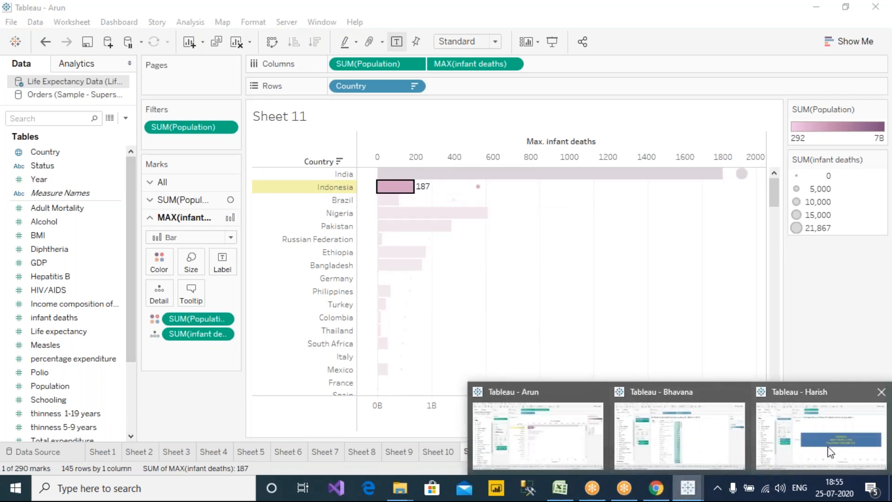
pyautogui.click(694, 436)
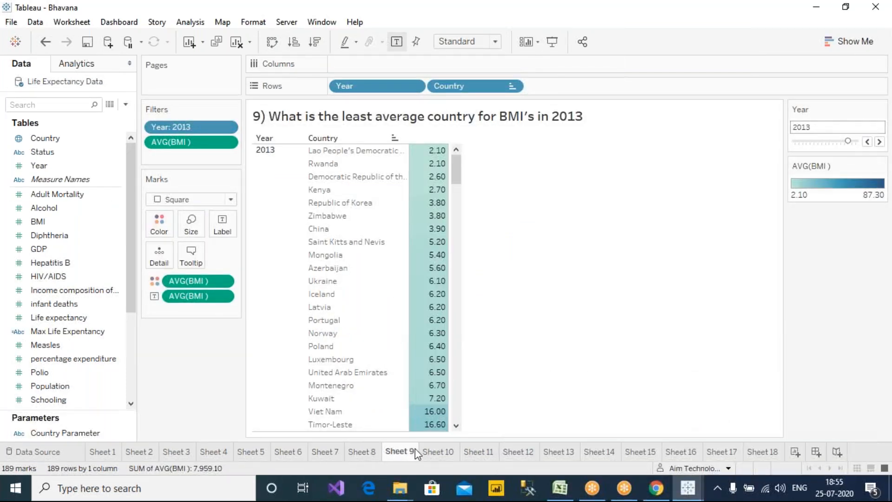
pyautogui.click(437, 452)
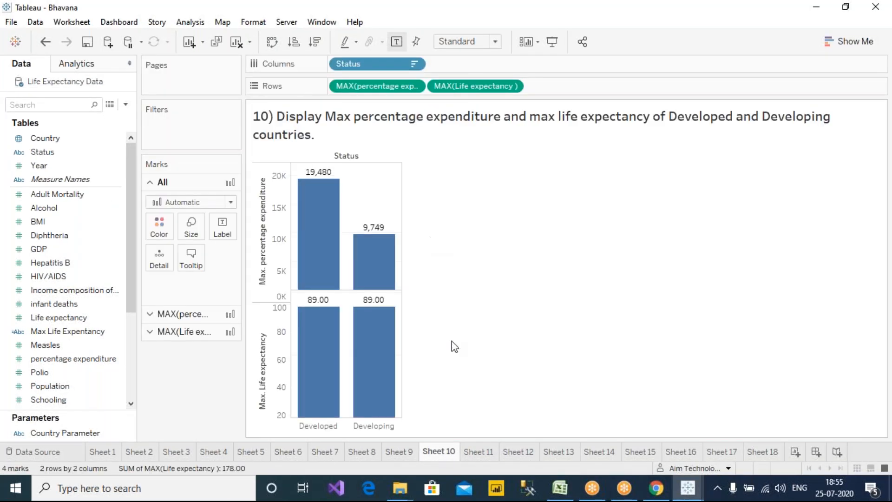
pyautogui.click(480, 453)
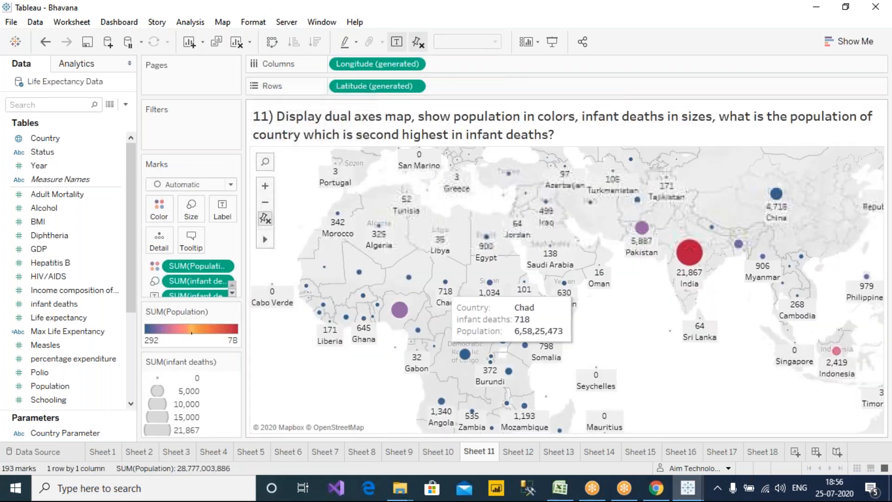
pyautogui.moveTo(561, 485)
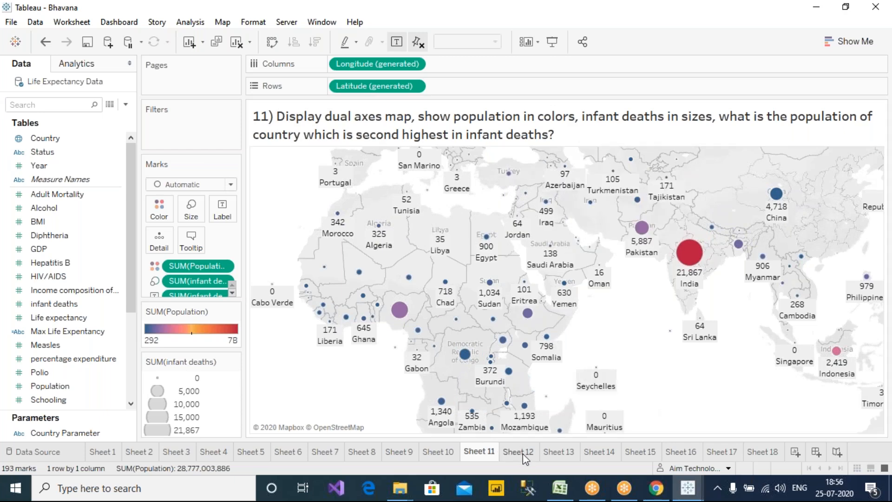
pyautogui.moveTo(642, 228)
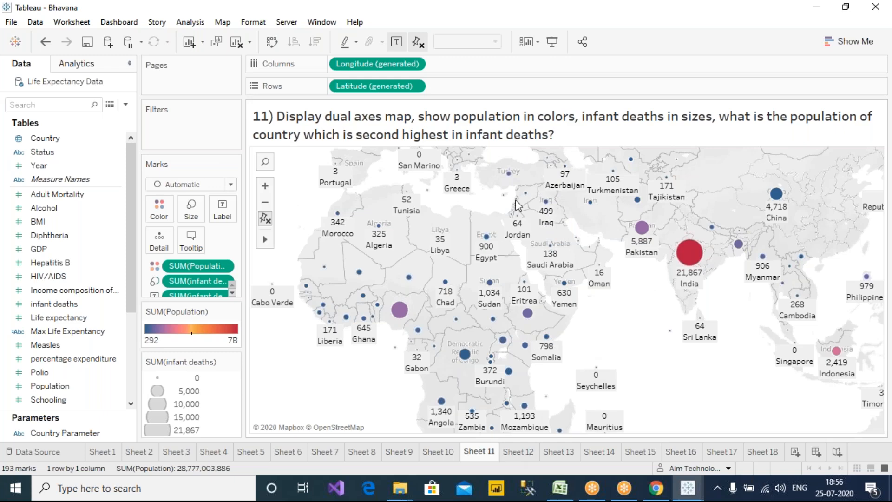
pyautogui.moveTo(564, 282)
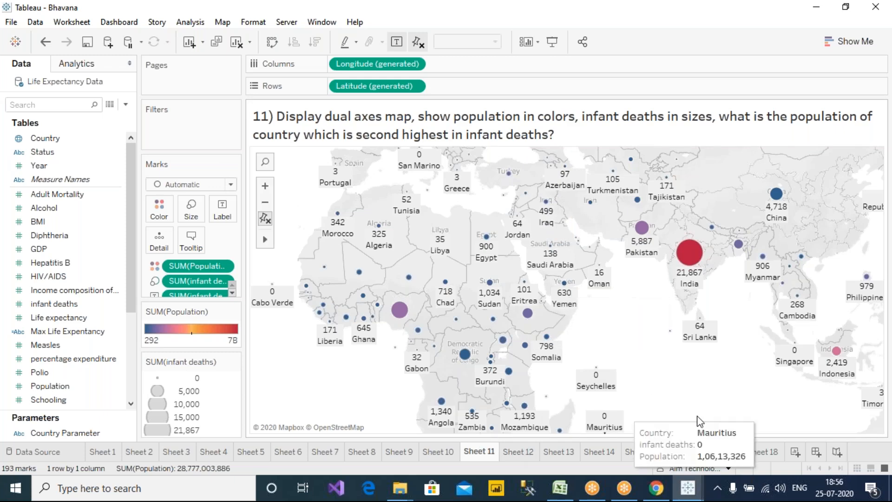
pyautogui.moveTo(399, 319)
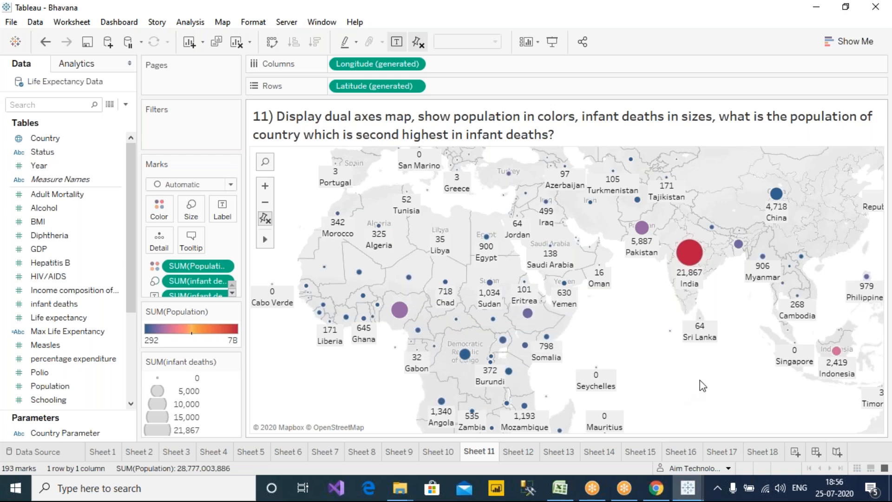
# Limit the map's mark labels to selected marks and select the Nigeria circle to check its label.
pyautogui.click(222, 209)
pyautogui.click(305, 346)
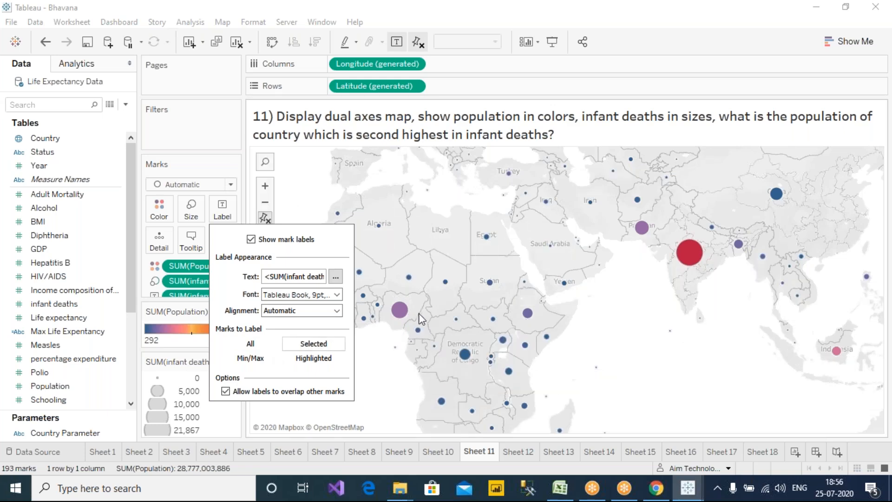
pyautogui.click(399, 309)
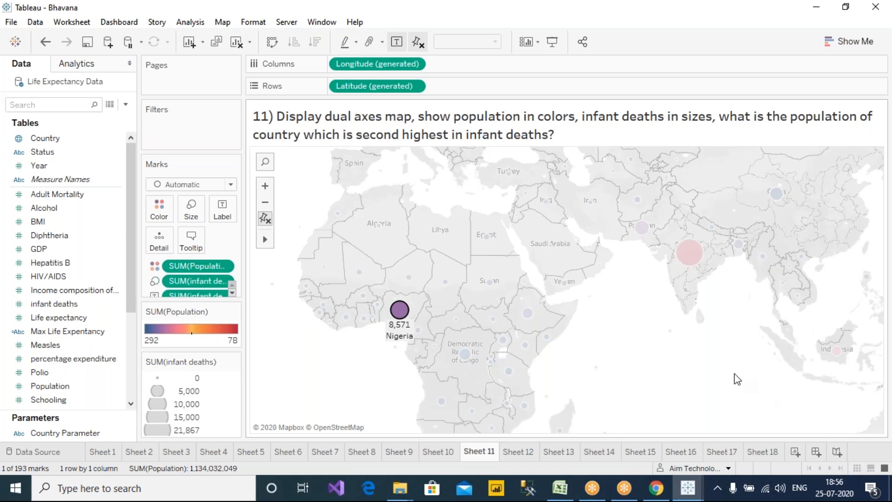
pyautogui.moveTo(399, 328)
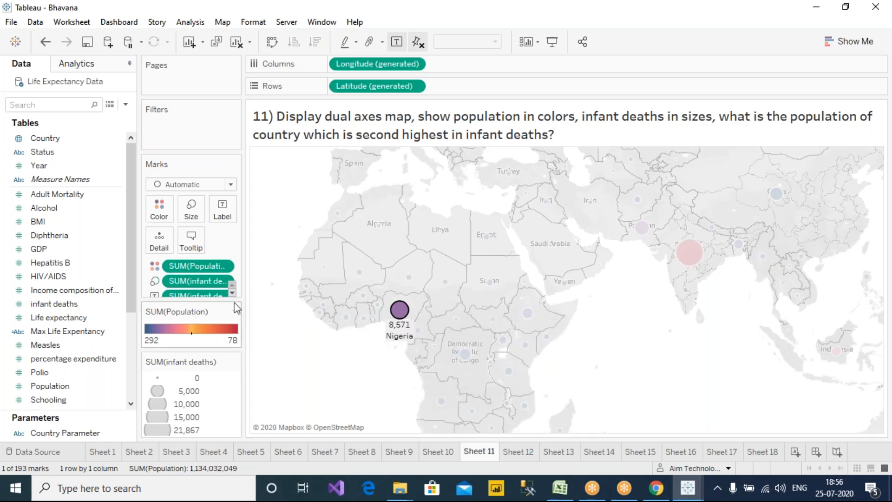
# Add SUM(Population) to the map's mark labels, check it on the Nigeria circle, and review the label settings.
pyautogui.click(98, 279)
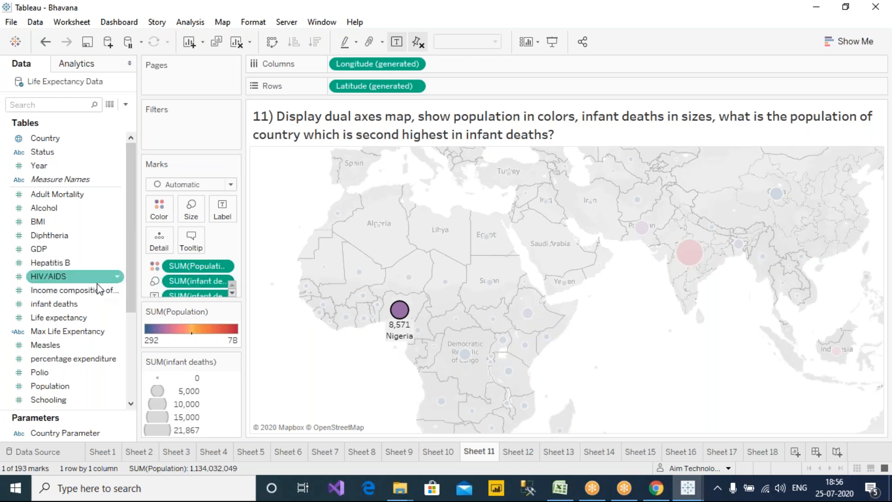
pyautogui.moveTo(202, 267); pyautogui.dragTo(225, 214)
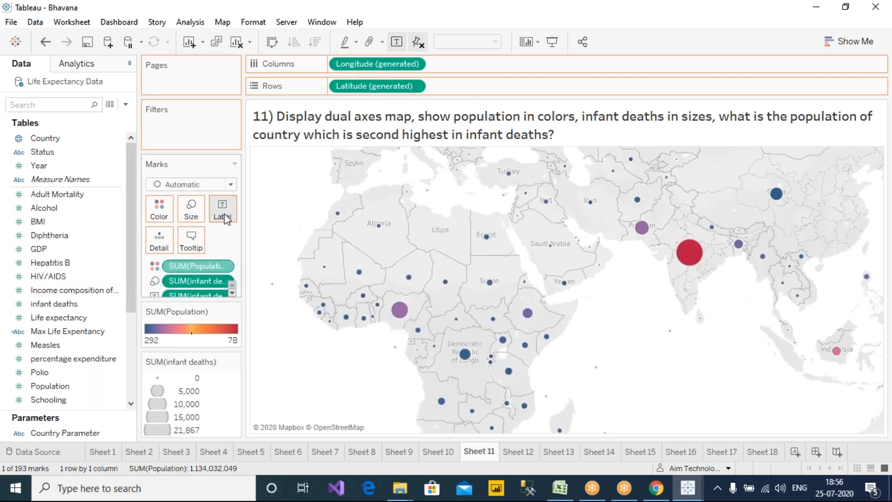
pyautogui.click(400, 310)
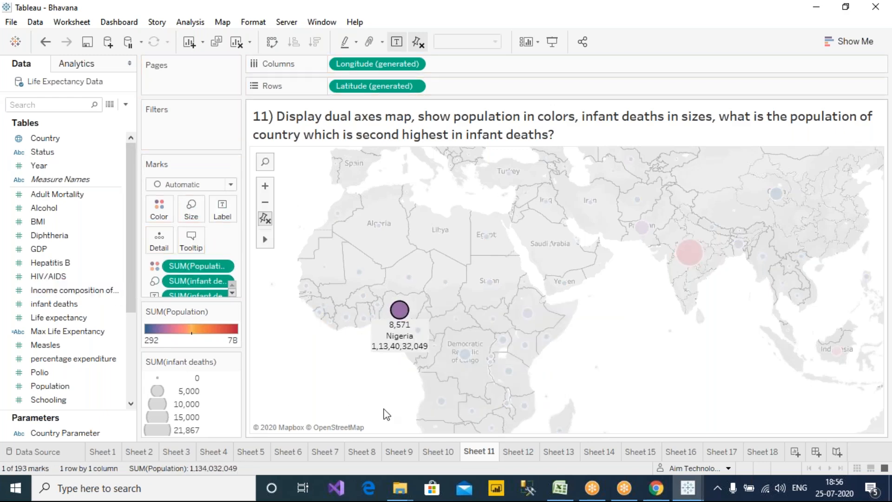
pyautogui.moveTo(401, 332)
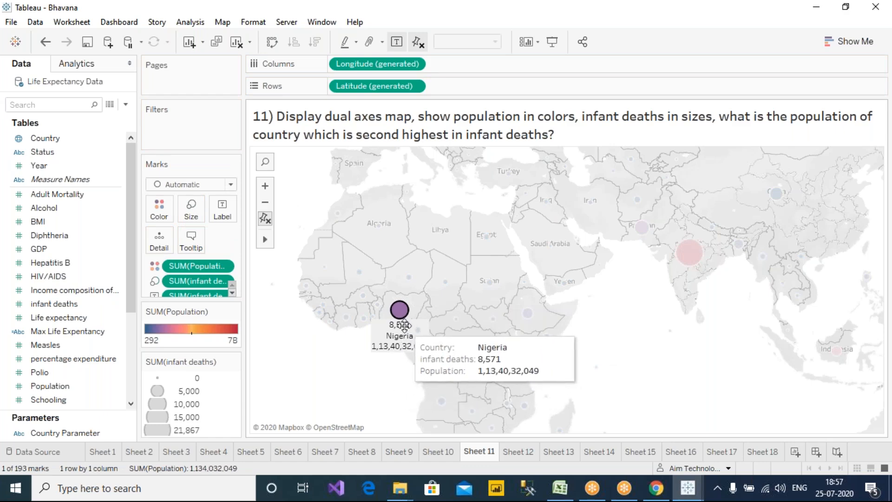
pyautogui.click(222, 210)
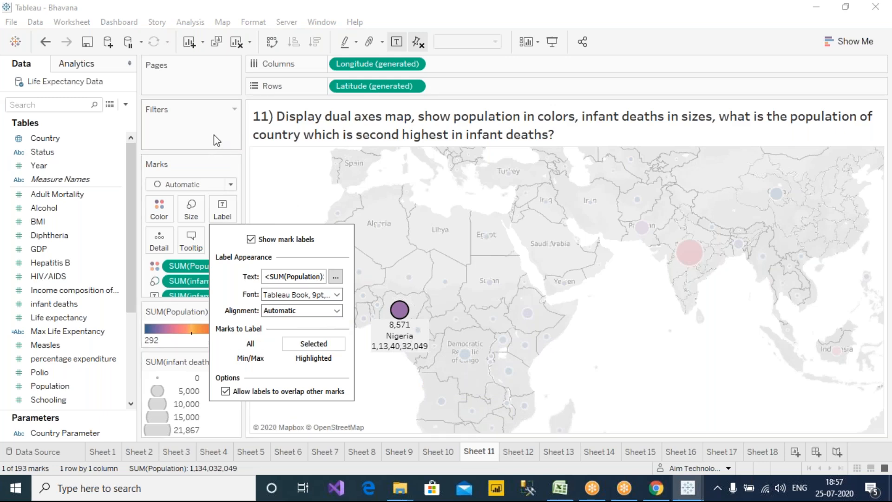
pyautogui.click(362, 314)
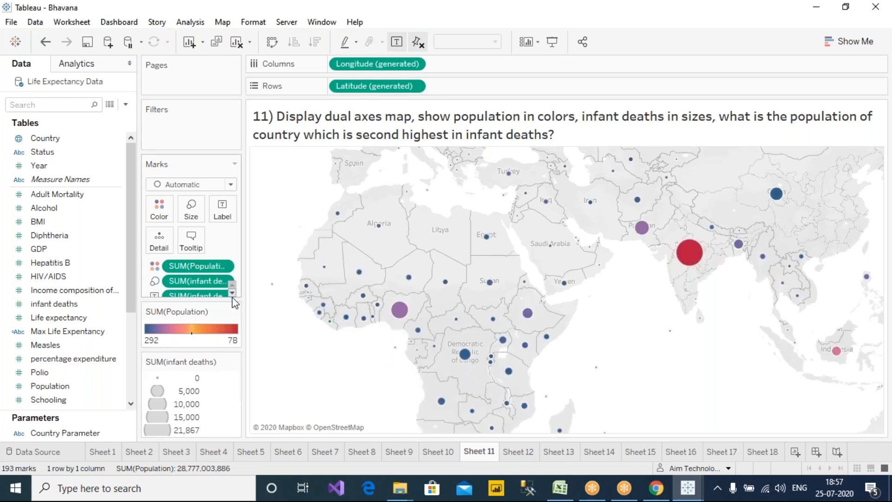
# Hide the SUM(Population) color legend to make room for the full list of fields assigned to the marks.
pyautogui.click(232, 293)
pyautogui.click(232, 293)
pyautogui.click(232, 293)
pyautogui.click(233, 292)
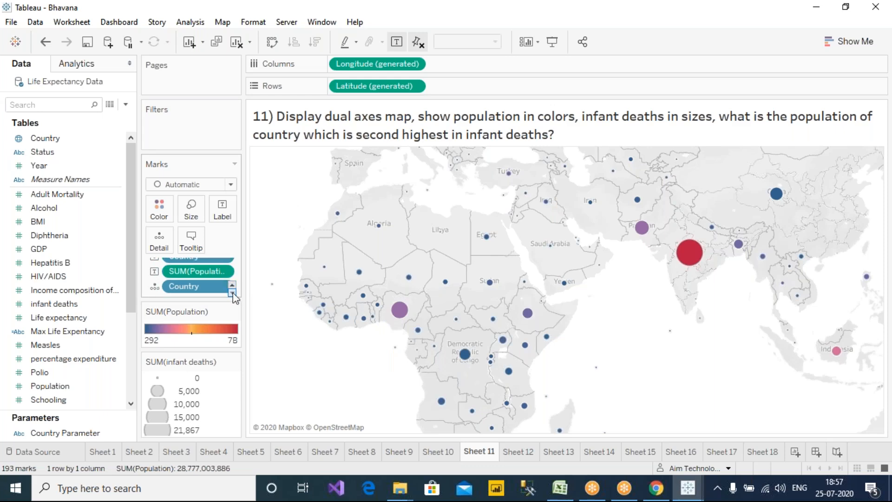
pyautogui.click(235, 311)
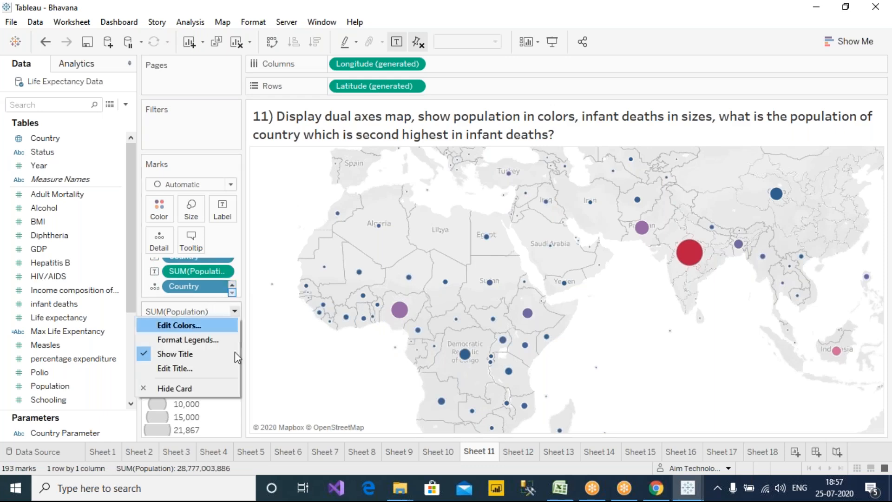
pyautogui.click(213, 389)
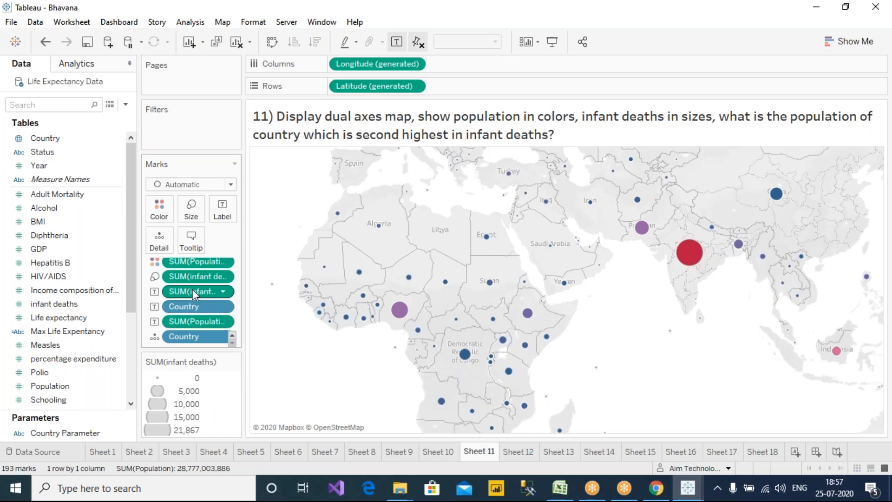
# Move the SUM(infant deaths) label field below SUM(Population) and select Nigeria to check the new label order.
pyautogui.moveTo(193, 290); pyautogui.dragTo(191, 328)
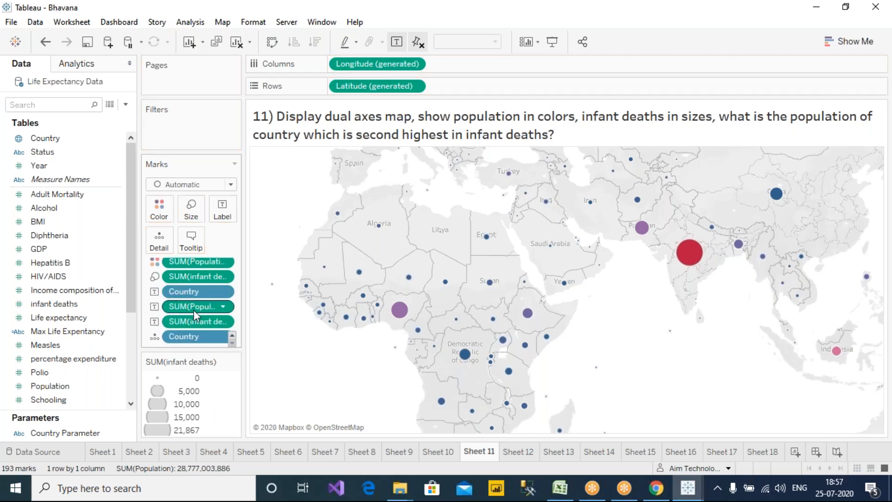
pyautogui.click(400, 310)
pyautogui.moveTo(412, 325)
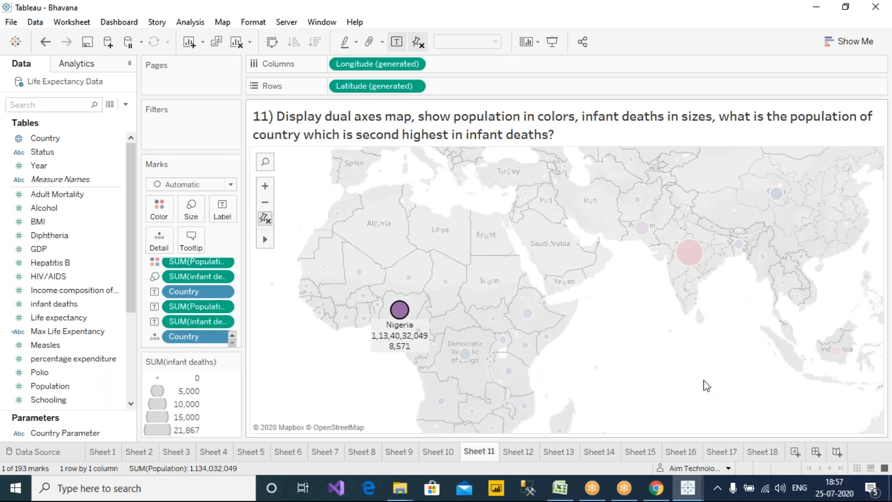
# View Sheet 12's life expectancy map, and compare it with Sheet 12 in the workbook showing the single Indonesia bar.
pyautogui.click(520, 454)
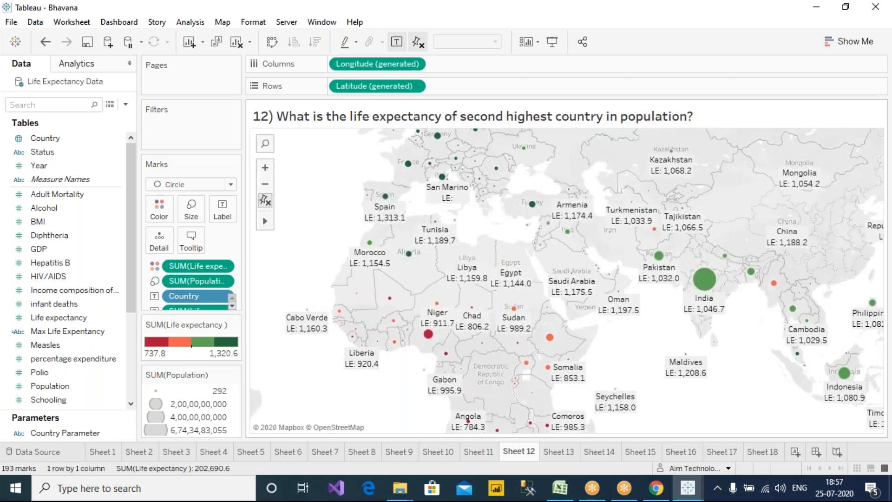
pyautogui.moveTo(624, 321)
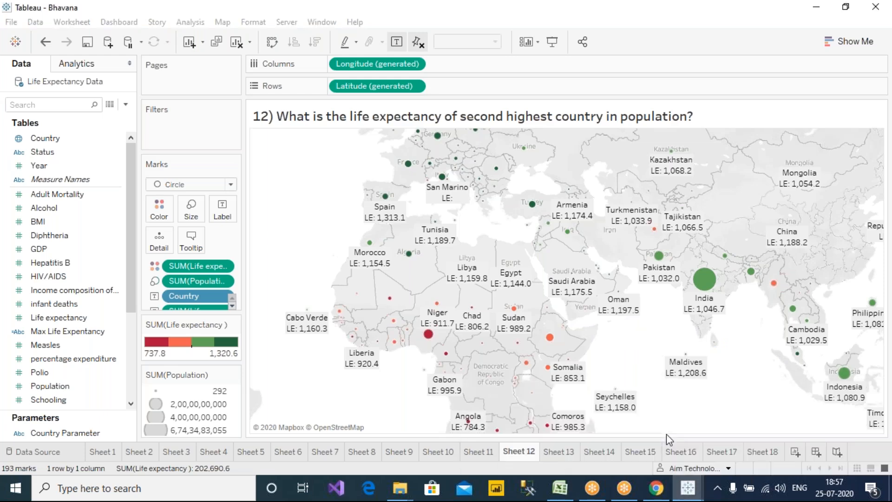
pyautogui.moveTo(687, 488)
pyautogui.click(821, 432)
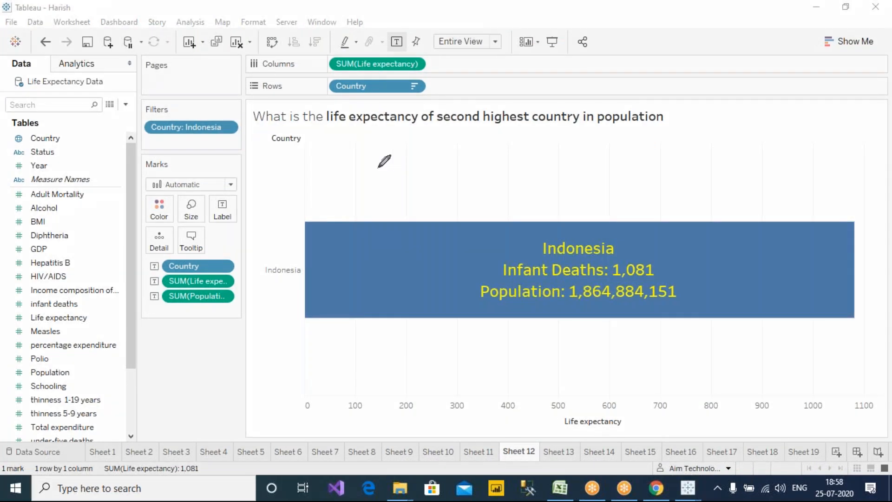
pyautogui.moveTo(329, 131)
pyautogui.mouseDown()
pyautogui.moveTo(548, 137)
pyautogui.moveTo(679, 126)
pyautogui.moveTo(481, 91)
pyautogui.moveTo(242, 108)
pyautogui.moveTo(337, 138)
pyautogui.mouseUp()
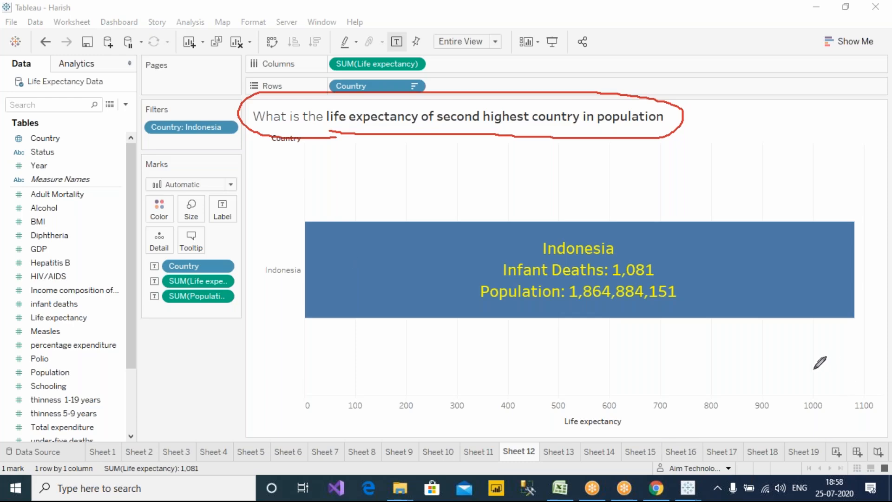
# Switch back to the workbook comparing population and infant deaths by country, and show its Sheet 12.
pyautogui.moveTo(688, 488)
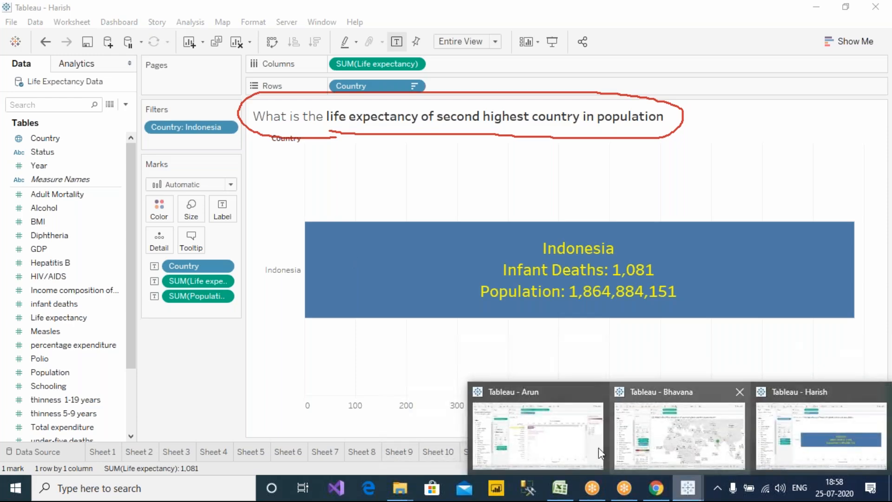
pyautogui.click(542, 442)
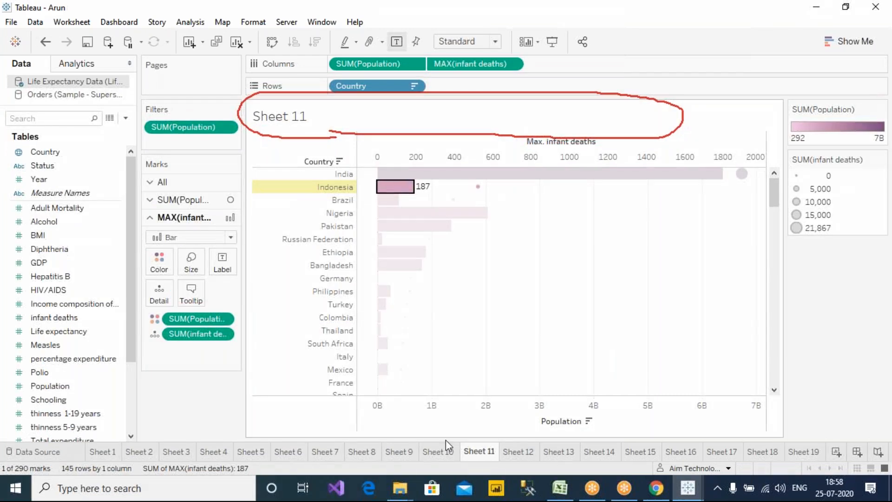
pyautogui.click(518, 452)
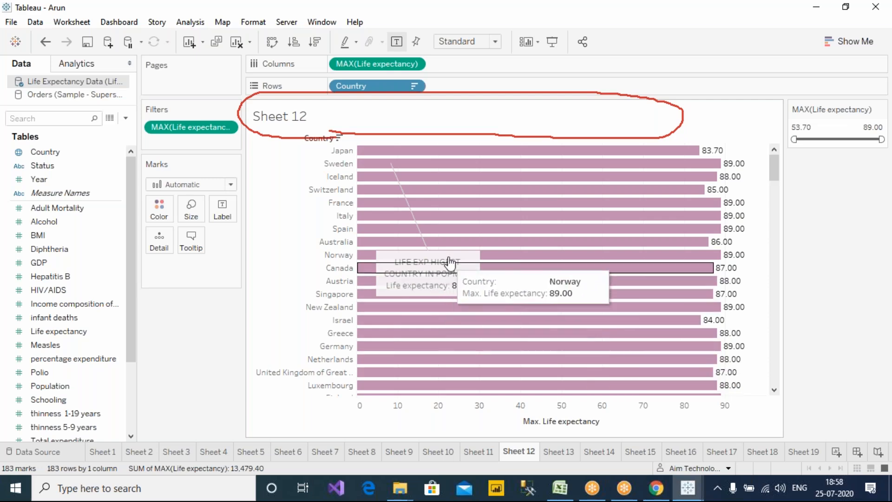
# Move the "LIFE EXP HIGEST COUNTRY IN POP" annotation slightly to the left on the life expectancy bar chart and deselect it.
pyautogui.click(425, 247)
pyautogui.moveTo(427, 254)
pyautogui.mouseDown()
pyautogui.moveTo(543, 219)
pyautogui.moveTo(542, 116)
pyautogui.moveTo(312, 215)
pyautogui.moveTo(314, 228)
pyautogui.moveTo(372, 254)
pyautogui.moveTo(411, 254)
pyautogui.mouseUp()
pyautogui.click(821, 313)
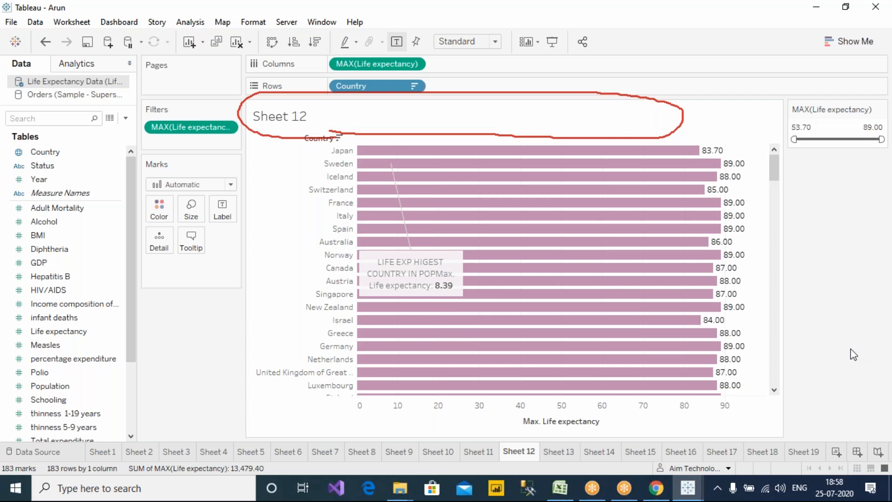
# Switch to the workbook with the life expectancy map and copy Sheet 12's title question without its number.
pyautogui.moveTo(687, 494)
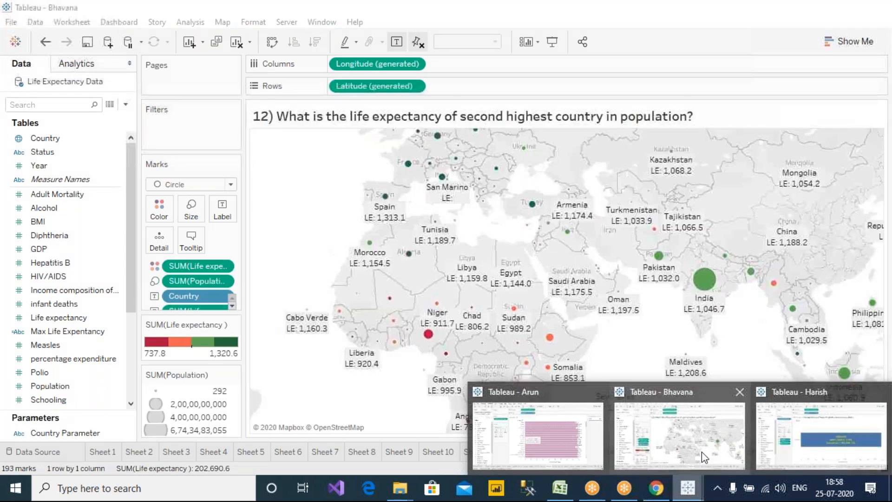
pyautogui.click(702, 452)
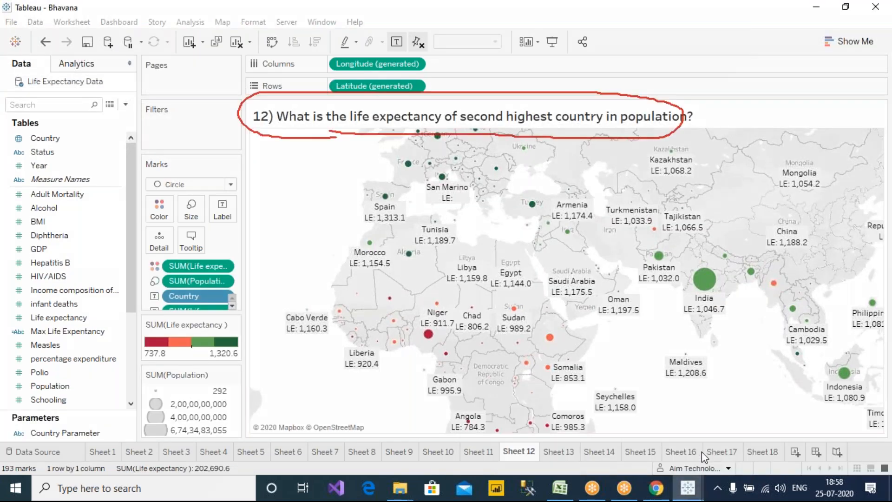
pyautogui.doubleClick(318, 116)
pyautogui.moveTo(203, 298); pyautogui.dragTo(146, 280)
pyautogui.hotkey('ctrl', 'c')
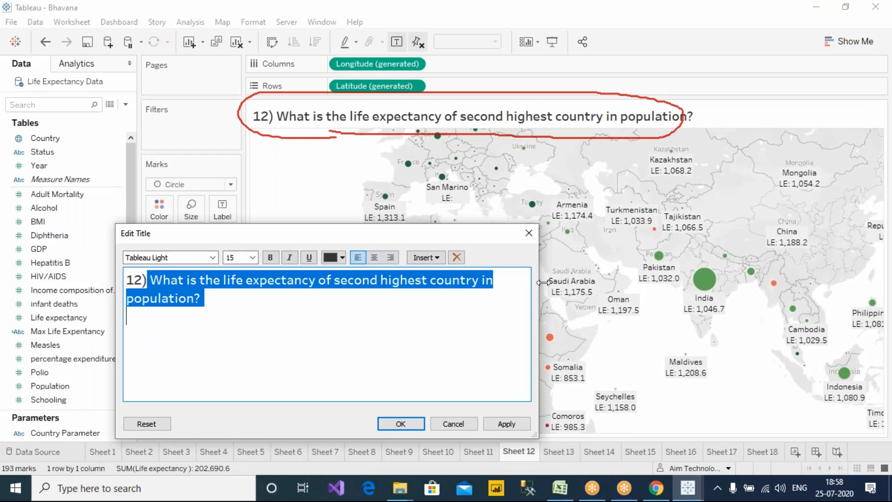
pyautogui.click(529, 233)
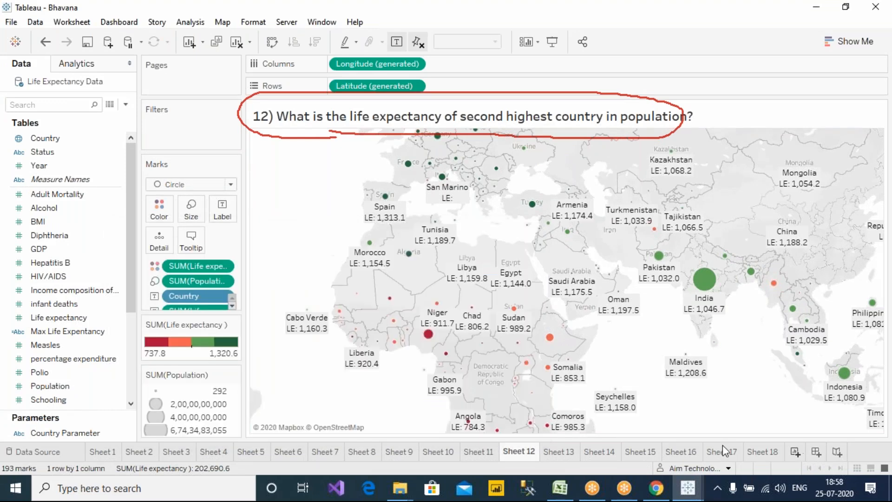
# Create a new worksheet and set its title to "What is the life expectancy of second highest country in population?".
pyautogui.hotkey('ctrl', 'm')
pyautogui.doubleClick(297, 116)
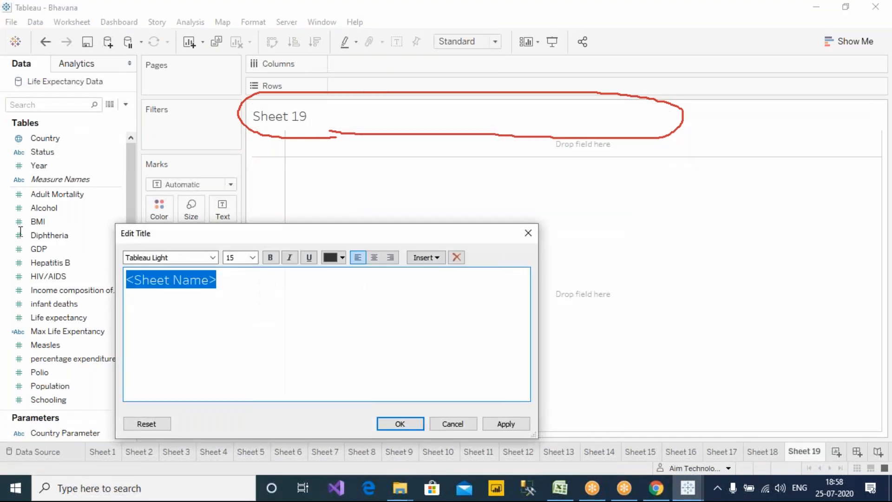
pyautogui.hotkey('ctrl', 'v')
pyautogui.click(499, 424)
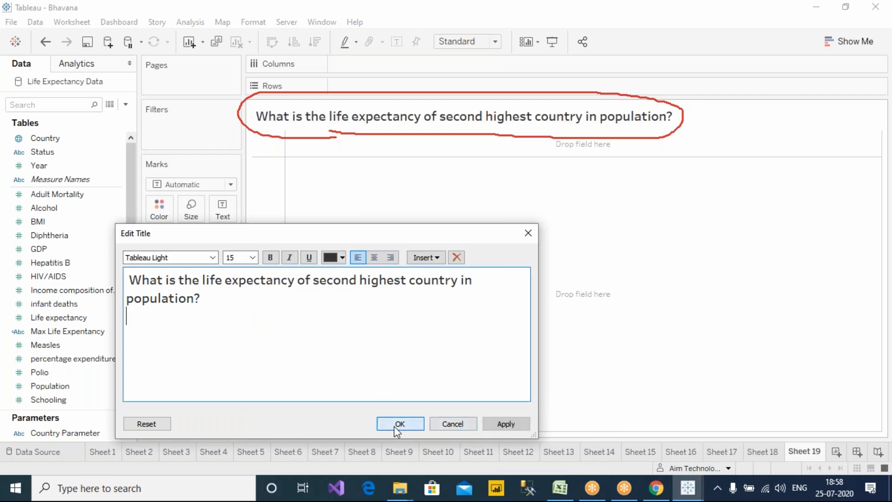
pyautogui.click(399, 424)
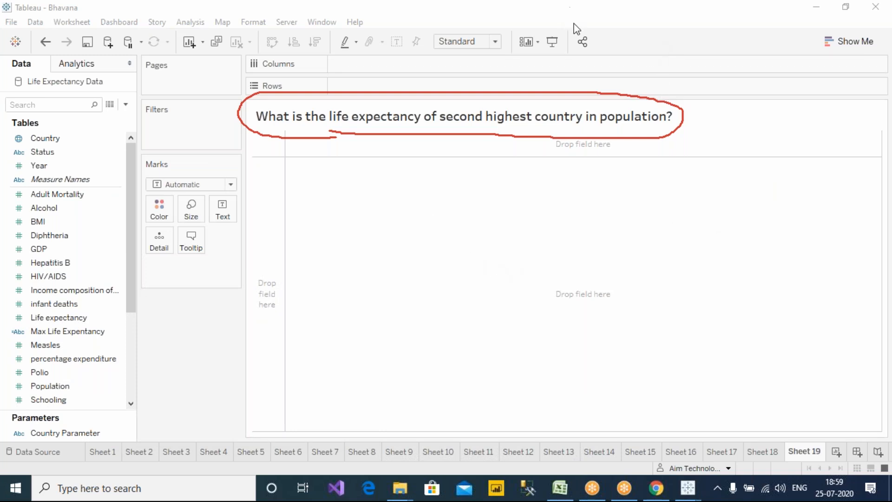
# Annotate "life expectancy" with a handwritten 0–100 range branching to 110 and 120, and circle the range and "second highest country in population".
pyautogui.moveTo(372, 132)
pyautogui.mouseDown()
pyautogui.moveTo(457, 228)
pyautogui.moveTo(473, 219)
pyautogui.moveTo(543, 239)
pyautogui.moveTo(553, 223)
pyautogui.moveTo(567, 237)
pyautogui.mouseUp()
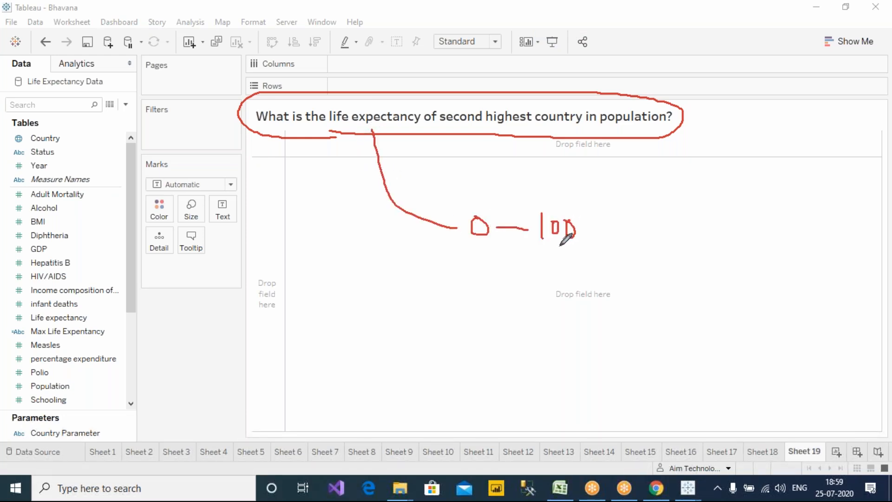
pyautogui.moveTo(489, 248); pyautogui.dragTo(567, 291)
pyautogui.moveTo(581, 269)
pyautogui.mouseDown()
pyautogui.moveTo(584, 292)
pyautogui.moveTo(600, 282)
pyautogui.mouseUp()
pyautogui.moveTo(516, 278); pyautogui.dragTo(564, 329)
pyautogui.moveTo(579, 320)
pyautogui.mouseDown()
pyautogui.moveTo(579, 331)
pyautogui.moveTo(606, 328)
pyautogui.moveTo(603, 322)
pyautogui.mouseUp()
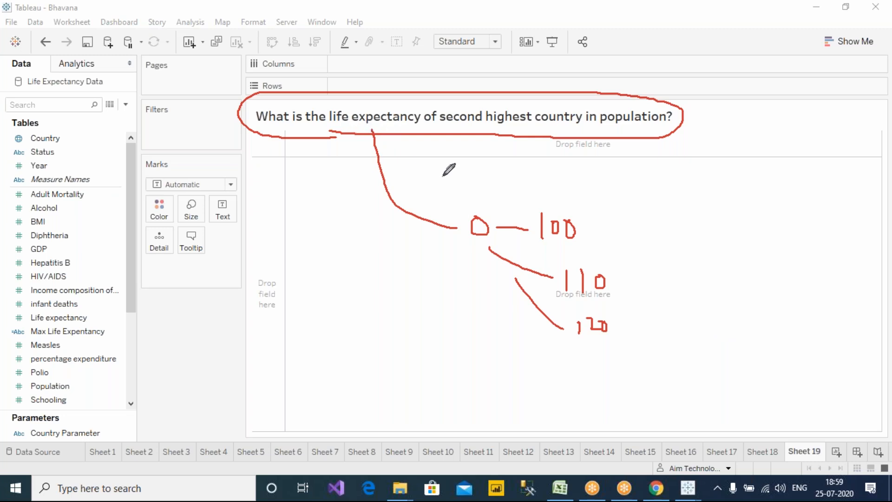
pyautogui.moveTo(443, 97)
pyautogui.mouseDown()
pyautogui.moveTo(440, 131)
pyautogui.moveTo(625, 160)
pyautogui.moveTo(635, 63)
pyautogui.moveTo(458, 83)
pyautogui.moveTo(444, 95)
pyautogui.mouseUp()
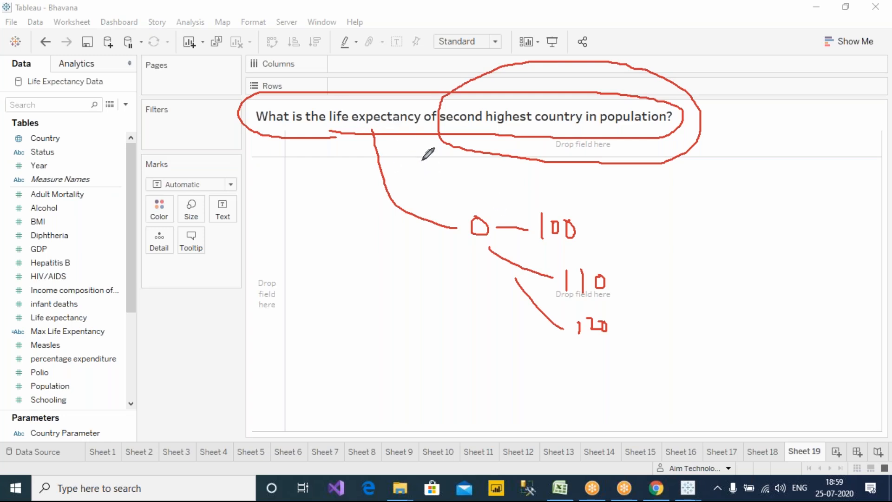
pyautogui.moveTo(576, 198)
pyautogui.mouseDown()
pyautogui.moveTo(511, 257)
pyautogui.moveTo(590, 216)
pyautogui.mouseUp()
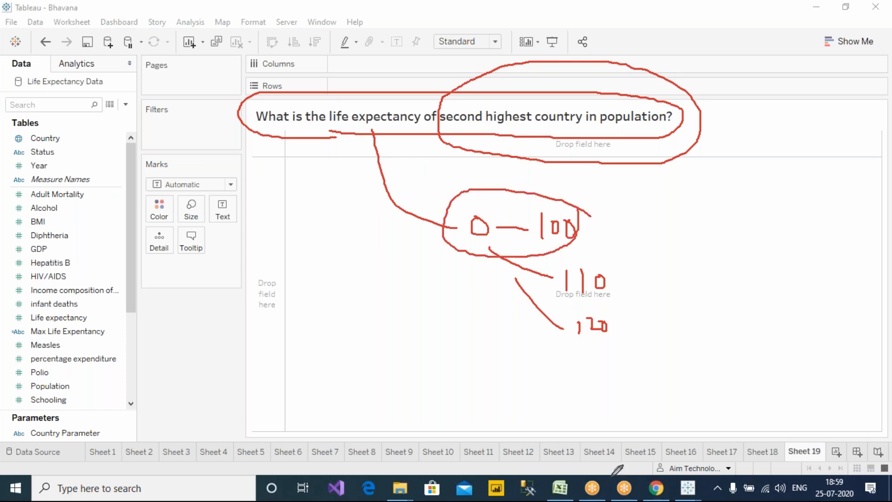
# Compare Sheet 12 in the workbook showing the single Indonesia bar with the Sheet 12 map in the other workbook.
pyautogui.moveTo(688, 488)
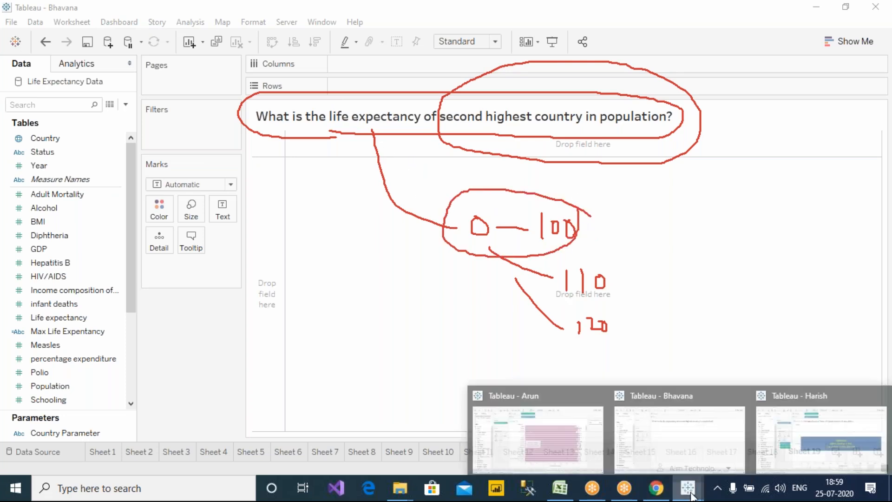
pyautogui.click(674, 436)
pyautogui.click(687, 488)
pyautogui.click(785, 439)
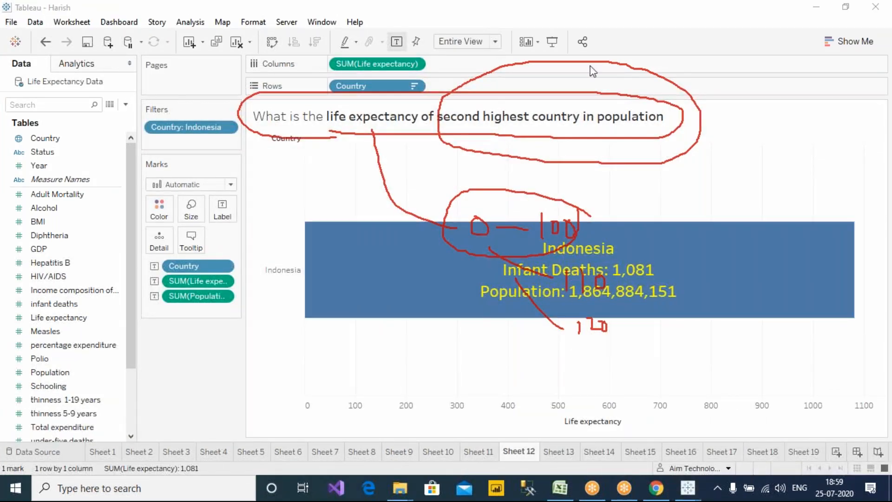
pyautogui.click(688, 488)
pyautogui.click(674, 425)
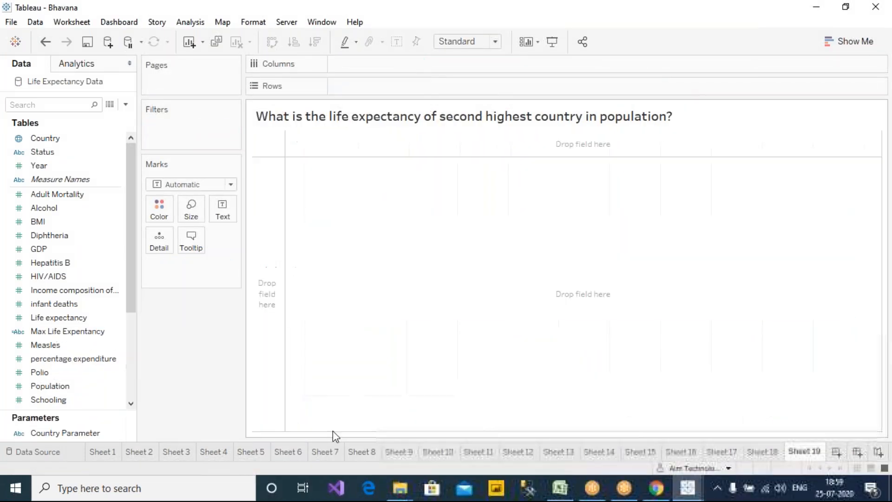
pyautogui.click(524, 456)
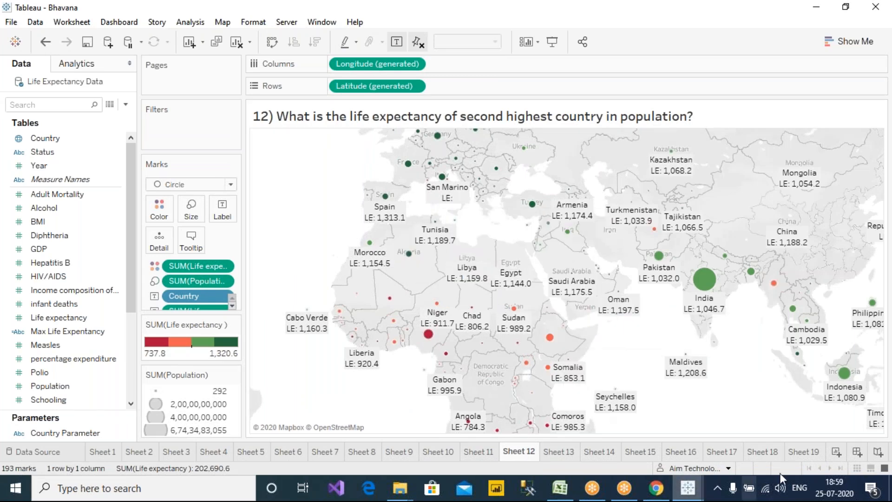
# On Sheet 19, list each country in rows with its Population as text, sorted in descending order.
pyautogui.click(806, 453)
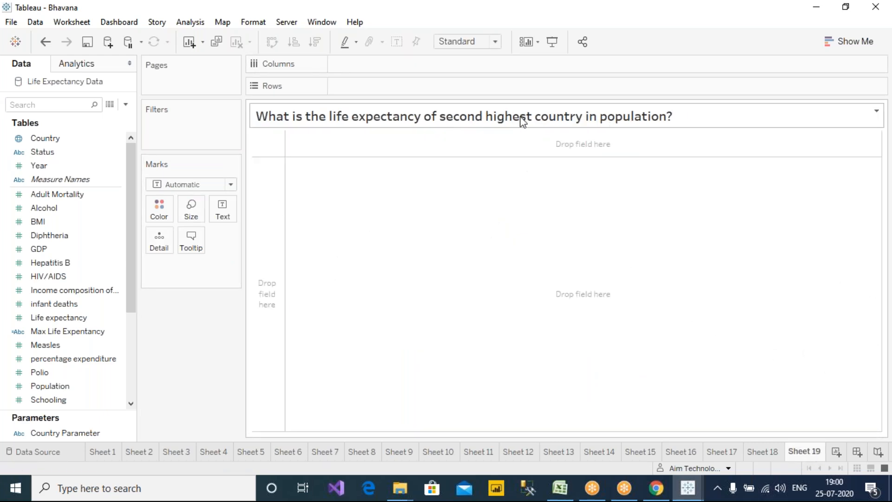
pyautogui.moveTo(51, 138); pyautogui.dragTo(411, 88)
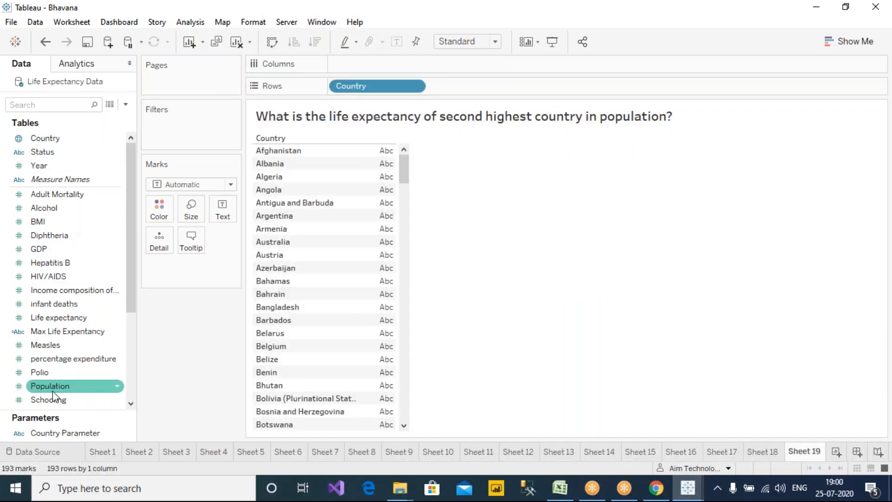
pyautogui.moveTo(70, 388); pyautogui.dragTo(230, 217)
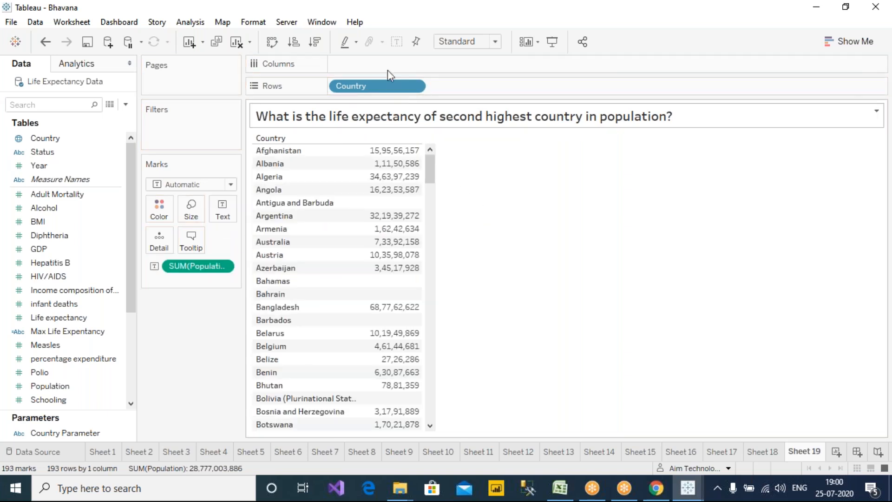
pyautogui.click(310, 42)
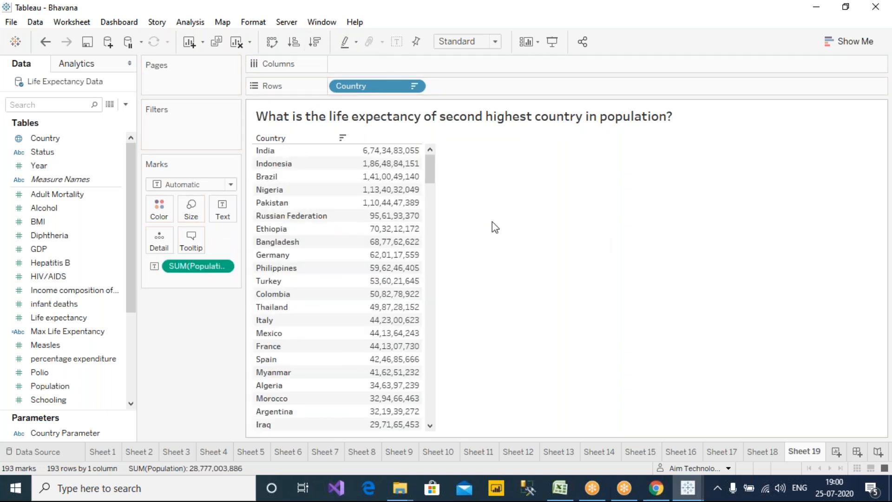
# Filter the country list to keep only Indonesia.
pyautogui.click(278, 163)
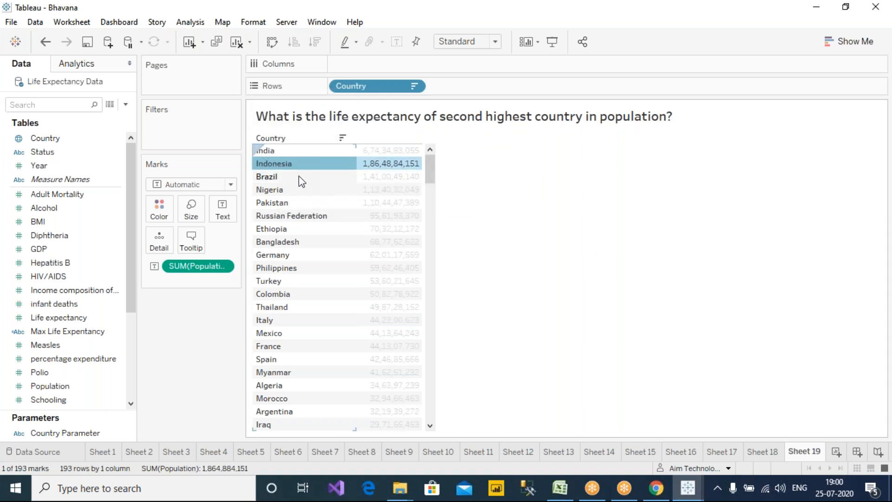
pyautogui.click(291, 163)
pyautogui.click(282, 163)
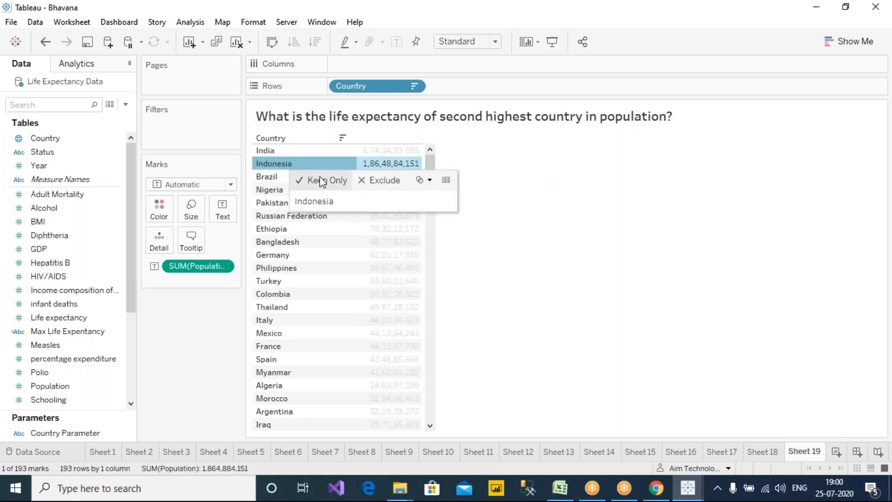
pyautogui.click(325, 180)
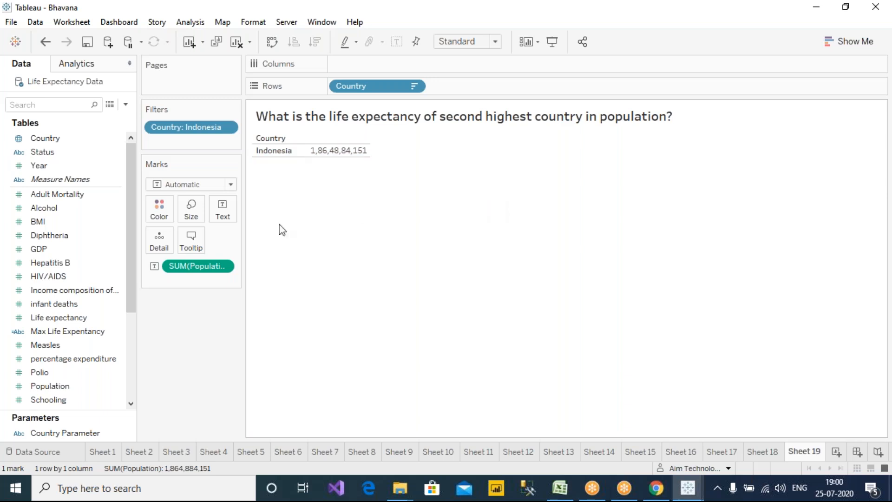
# Replace the Population text value with Life expectancy and change its aggregation to average.
pyautogui.moveTo(193, 267); pyautogui.dragTo(701, 302)
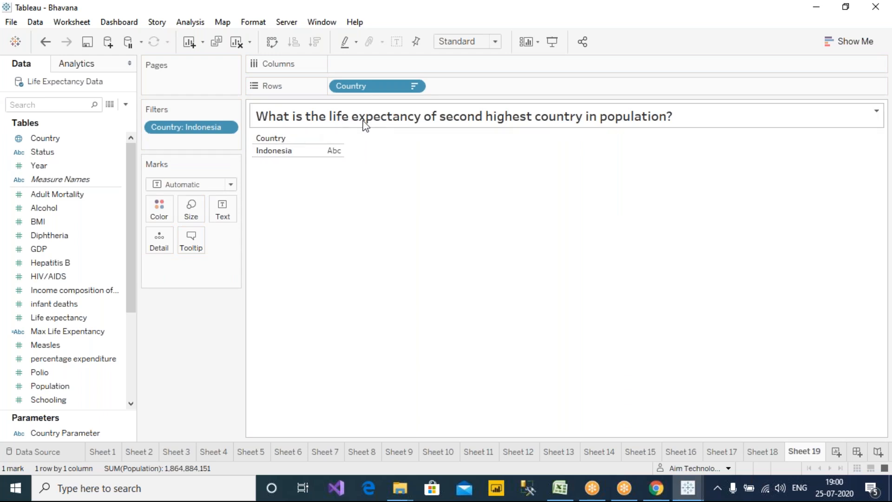
pyautogui.moveTo(59, 321); pyautogui.dragTo(386, 283)
pyautogui.moveTo(323, 153)
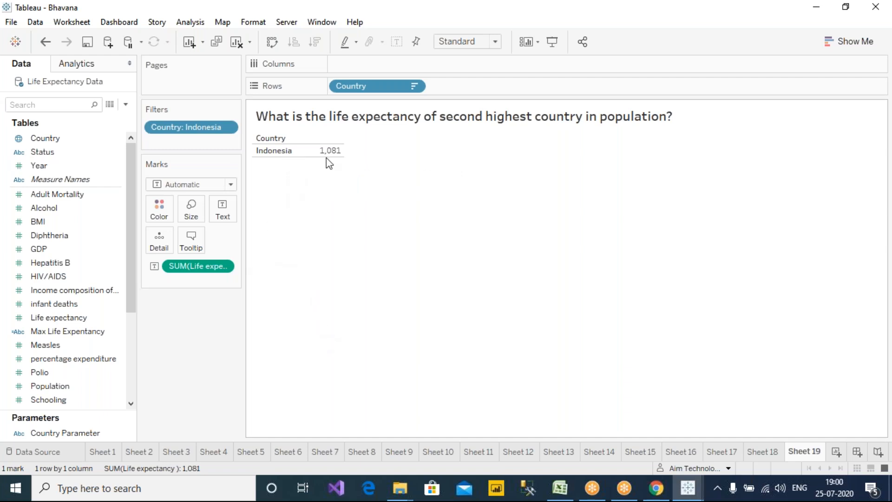
pyautogui.click(224, 266)
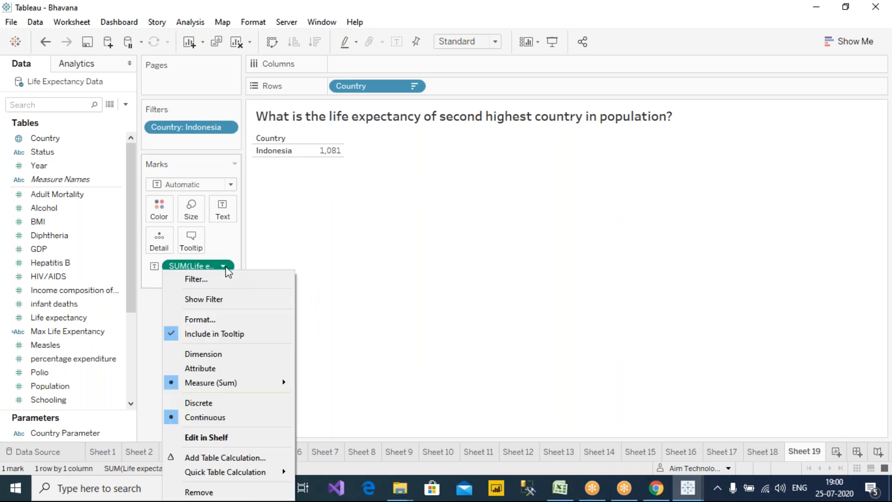
pyautogui.moveTo(239, 386)
pyautogui.click(350, 343)
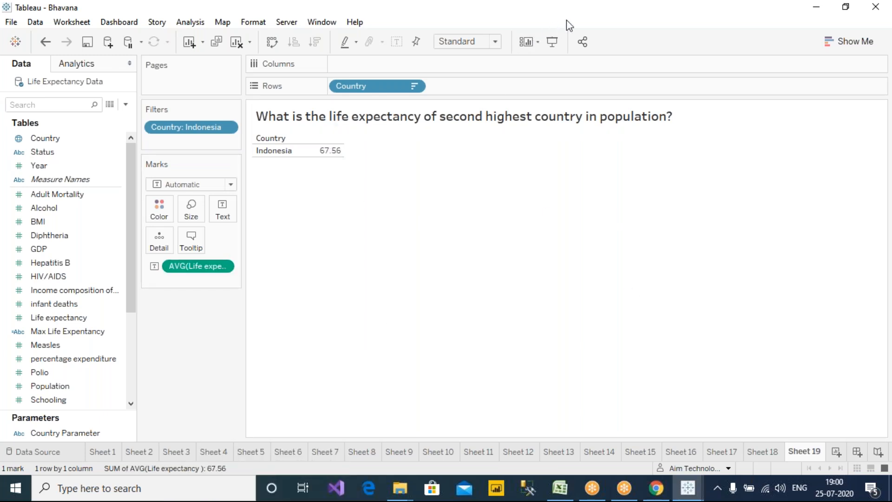
# Mark up Indonesia's value, the title's "life expectancy" and the AVG(Life expectancy) field with freehand ink, and clear the drawings.
pyautogui.moveTo(355, 142)
pyautogui.mouseDown()
pyautogui.moveTo(322, 136)
pyautogui.moveTo(362, 163)
pyautogui.moveTo(353, 140)
pyautogui.mouseUp()
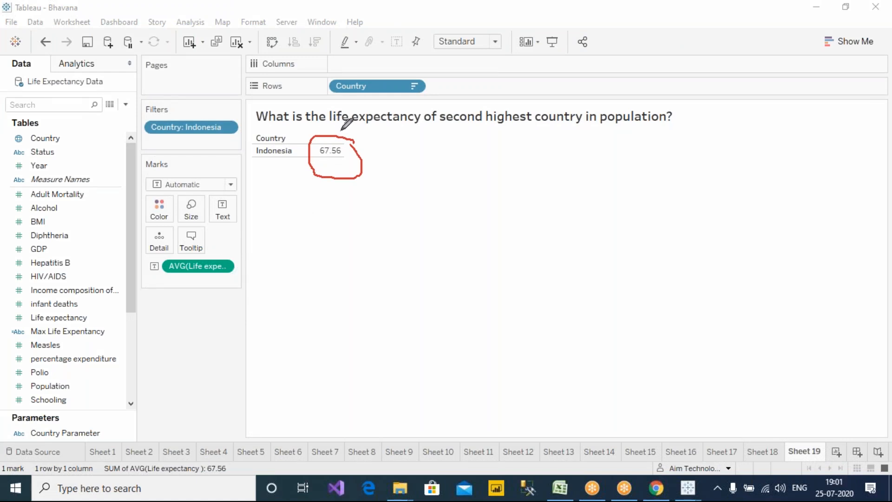
pyautogui.moveTo(331, 125); pyautogui.dragTo(425, 132)
pyautogui.moveTo(328, 125); pyautogui.dragTo(441, 140)
pyautogui.moveTo(245, 254)
pyautogui.mouseDown()
pyautogui.moveTo(147, 259)
pyautogui.moveTo(246, 311)
pyautogui.moveTo(237, 247)
pyautogui.mouseUp()
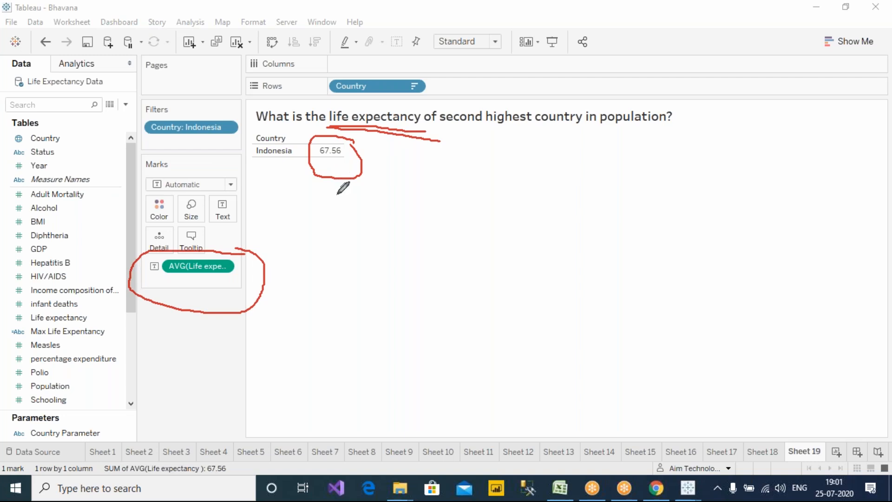
pyautogui.moveTo(376, 158)
pyautogui.mouseDown()
pyautogui.moveTo(385, 165)
pyautogui.moveTo(421, 152)
pyautogui.mouseUp()
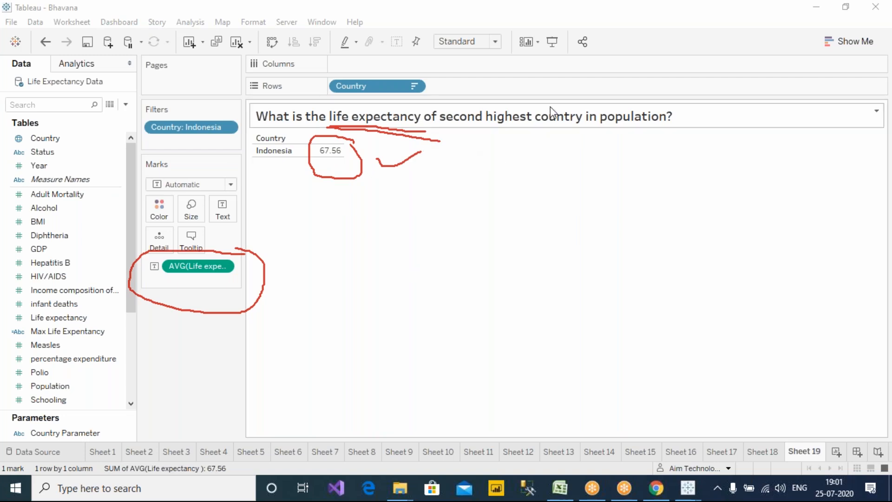
pyautogui.click(575, 92)
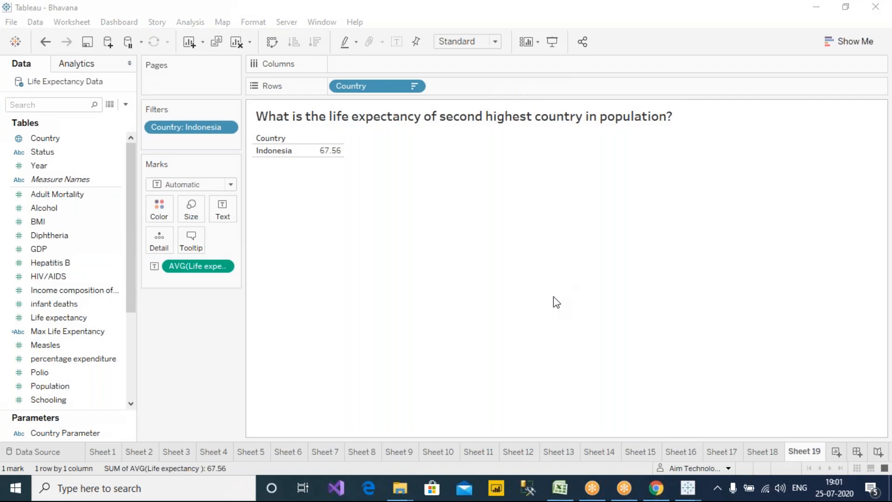
pyautogui.click(77, 223)
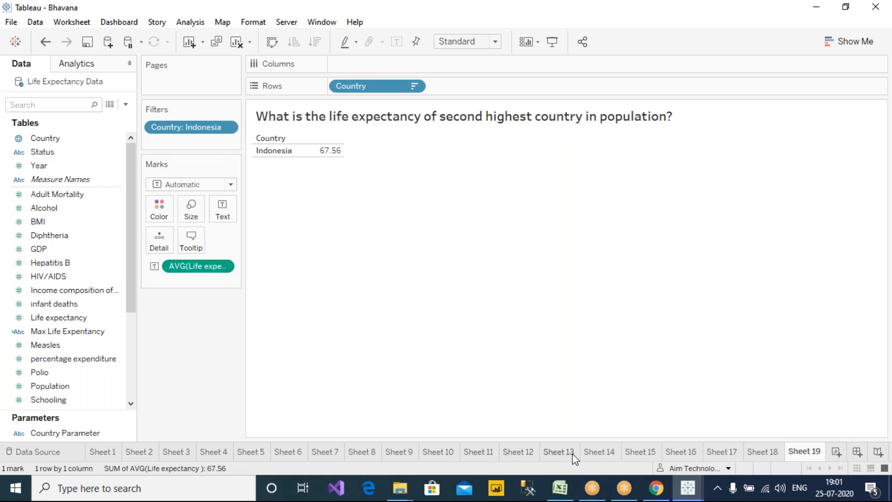
# Review the Year and Population table on Sheet 13, and switch to the third open workbook's Sheet 13.
pyautogui.click(558, 453)
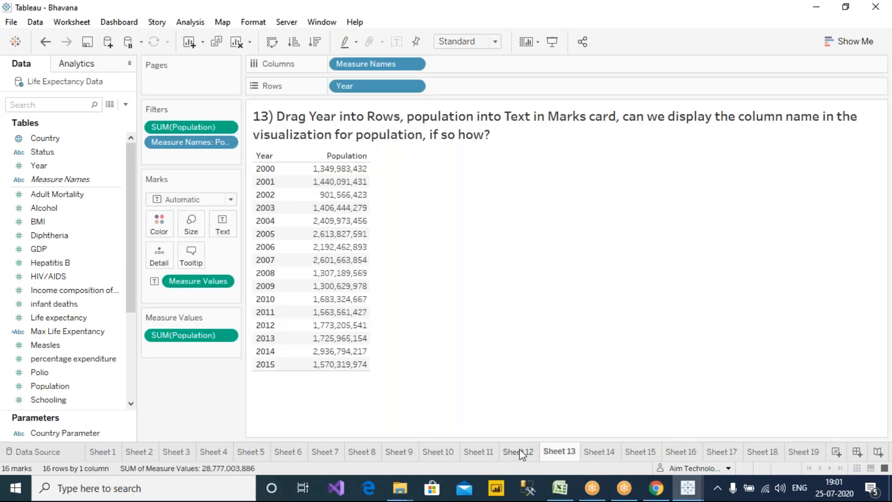
pyautogui.click(518, 451)
pyautogui.click(559, 452)
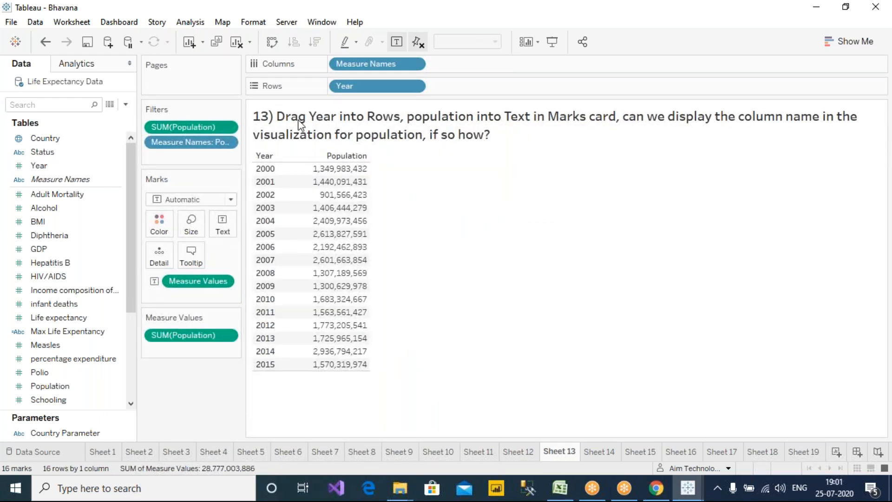
pyautogui.click(379, 126)
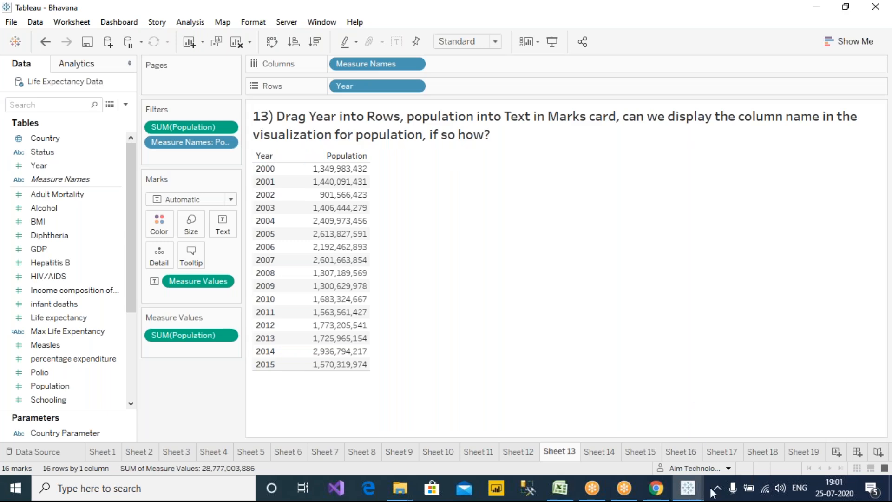
pyautogui.click(688, 488)
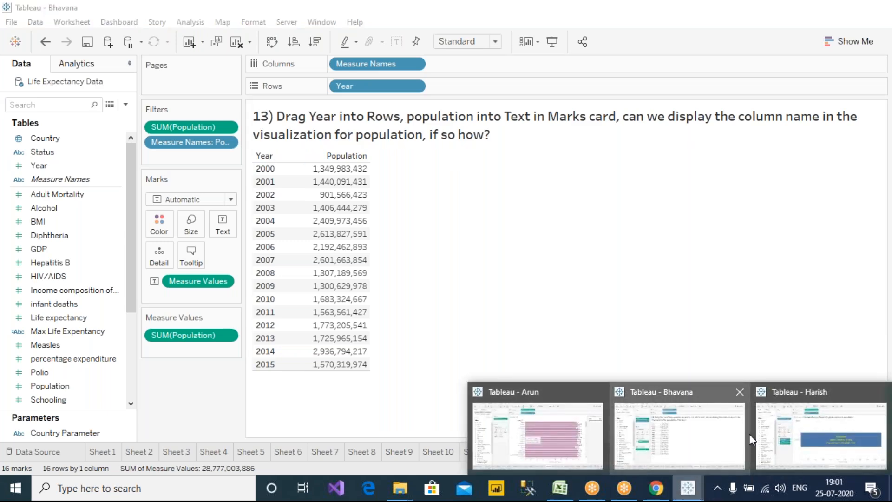
pyautogui.click(804, 434)
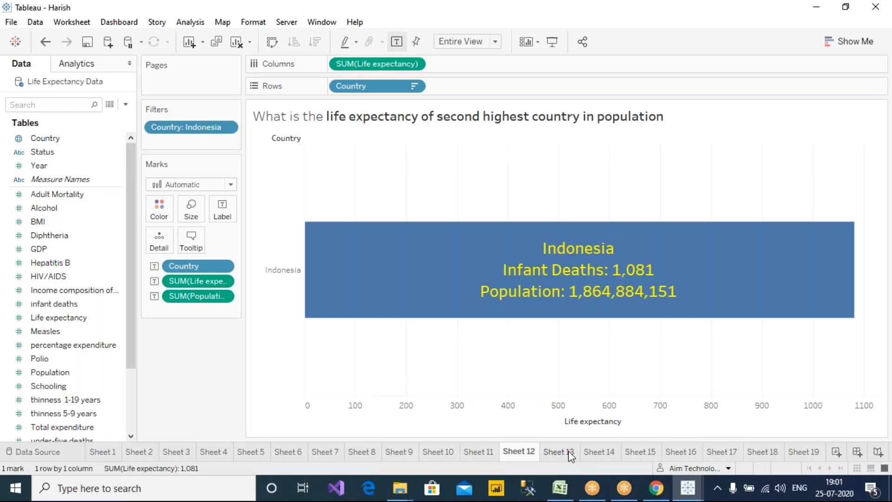
pyautogui.hotkey('ctrl', 'Tab')
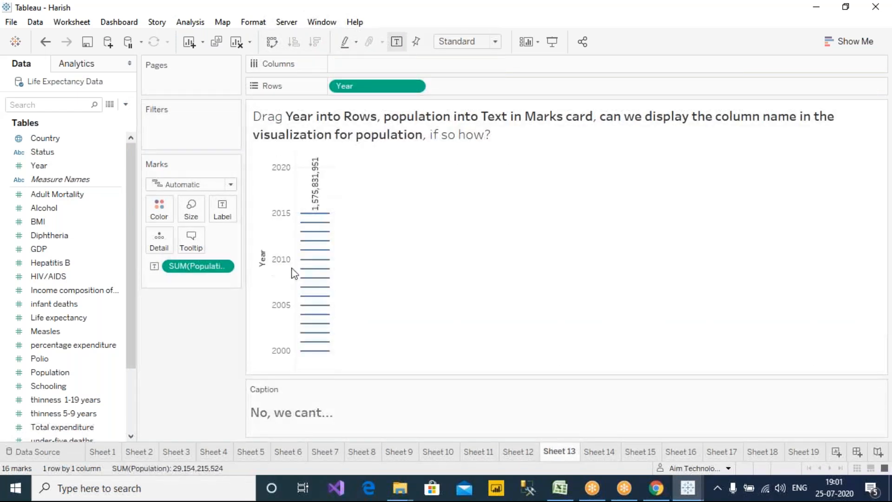
# Circle the caption "No, we cant..." on Sheet 13 with freehand ink.
pyautogui.click(571, 25)
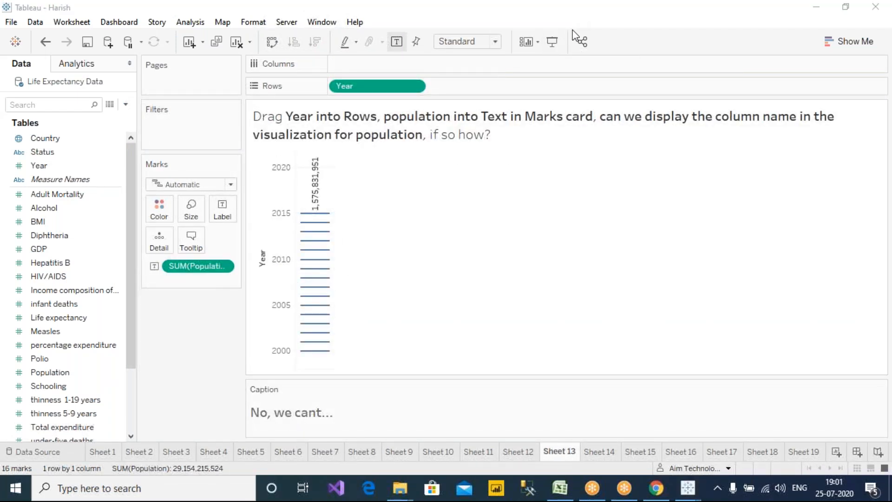
pyautogui.click(578, 37)
pyautogui.moveTo(357, 386)
pyautogui.mouseDown()
pyautogui.moveTo(231, 382)
pyautogui.moveTo(367, 434)
pyautogui.moveTo(349, 380)
pyautogui.mouseUp()
pyautogui.press('Escape')
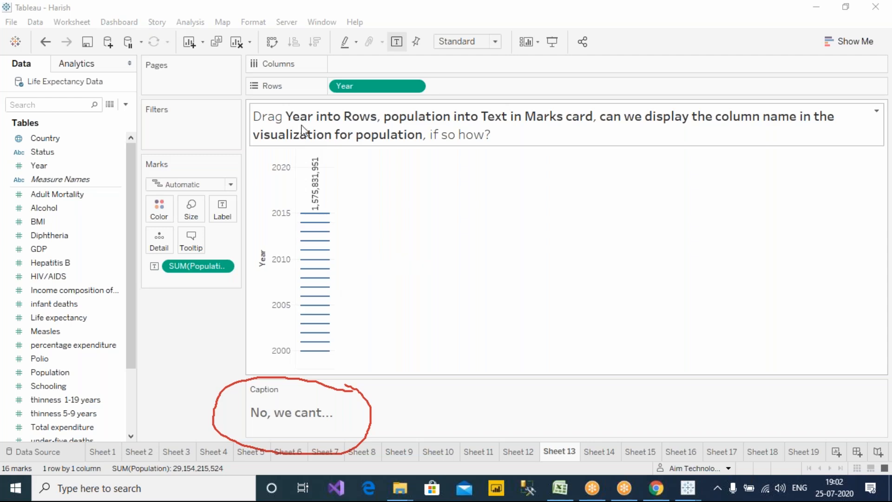
# Convert the Year field in Rows from continuous to discrete.
pyautogui.click(415, 87)
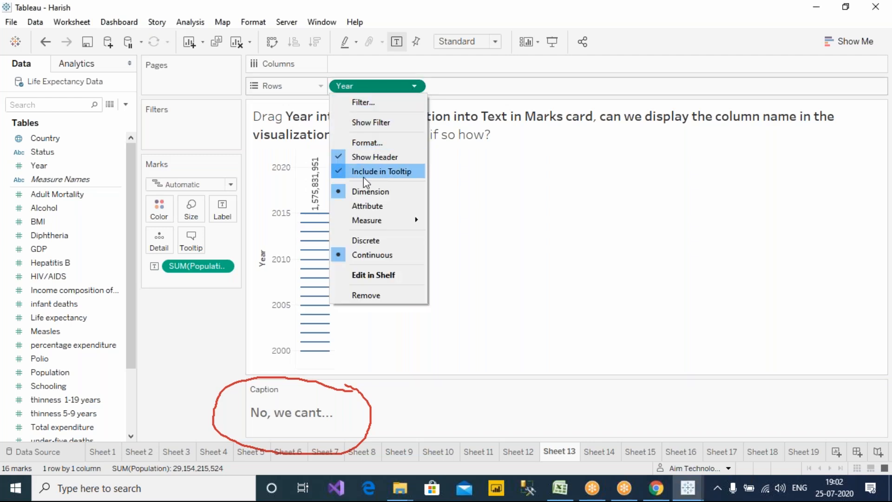
pyautogui.click(361, 234)
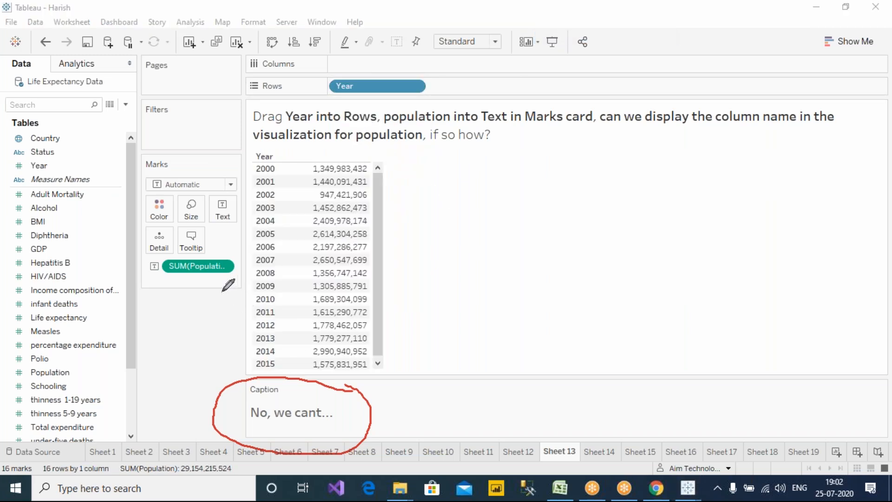
# Mark the blank header above the population values with an ink circle and arrow, and clear all drawings.
pyautogui.moveTo(380, 149)
pyautogui.mouseDown()
pyautogui.moveTo(298, 151)
pyautogui.moveTo(339, 164)
pyautogui.moveTo(395, 156)
pyautogui.moveTo(384, 145)
pyautogui.mouseUp()
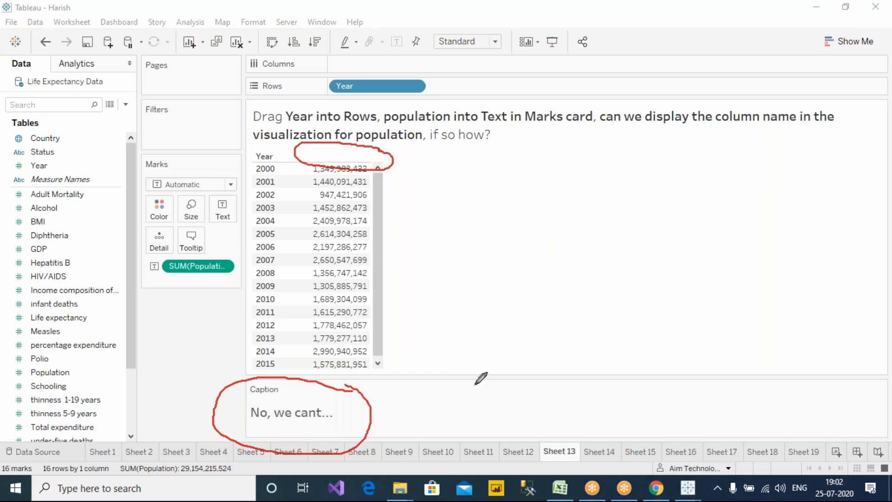
pyautogui.moveTo(383, 148)
pyautogui.mouseDown()
pyautogui.moveTo(370, 155)
pyautogui.moveTo(378, 163)
pyautogui.mouseUp()
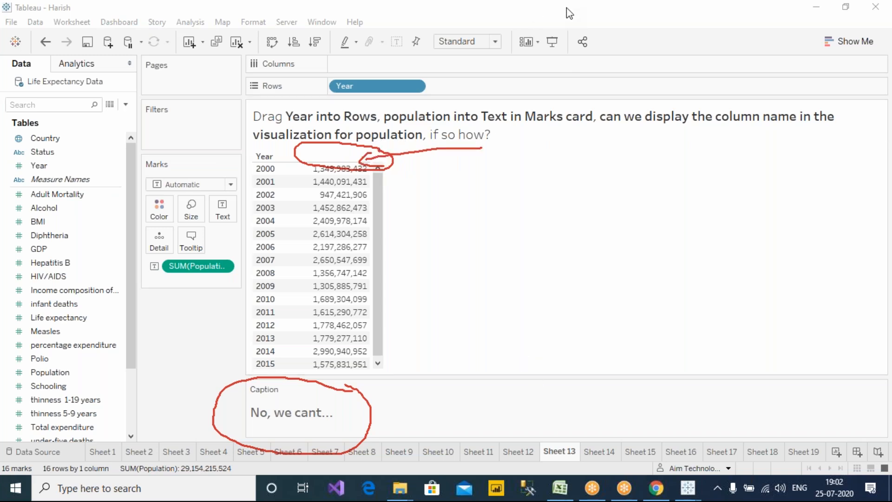
pyautogui.press('Escape')
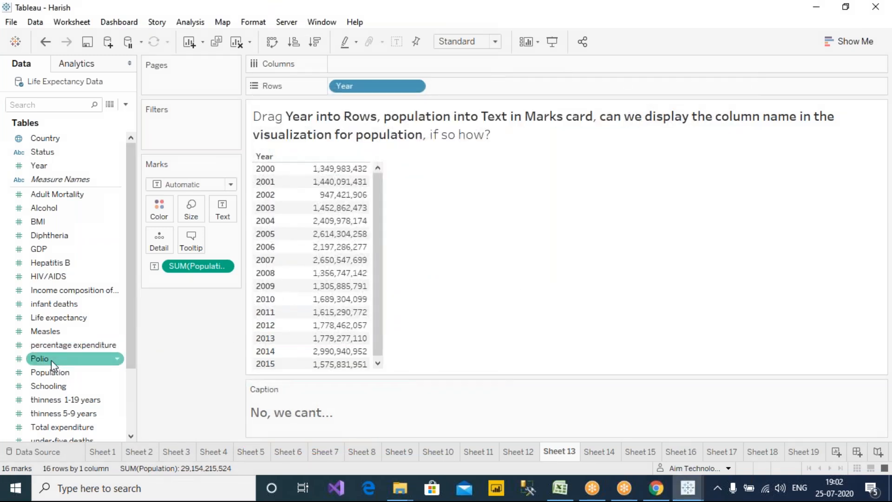
# Add Schooling as a second measure beside Population in the table, and remove it again.
pyautogui.moveTo(47, 382); pyautogui.dragTo(547, 314)
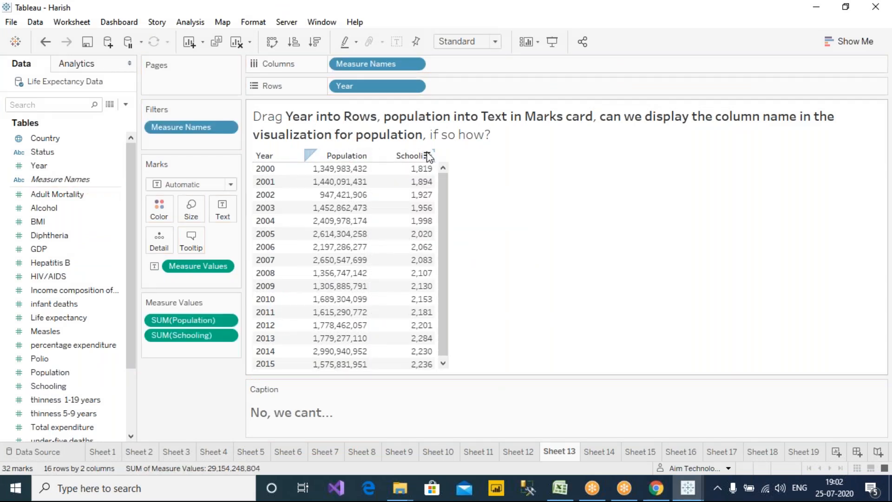
pyautogui.moveTo(180, 336); pyautogui.dragTo(344, 379)
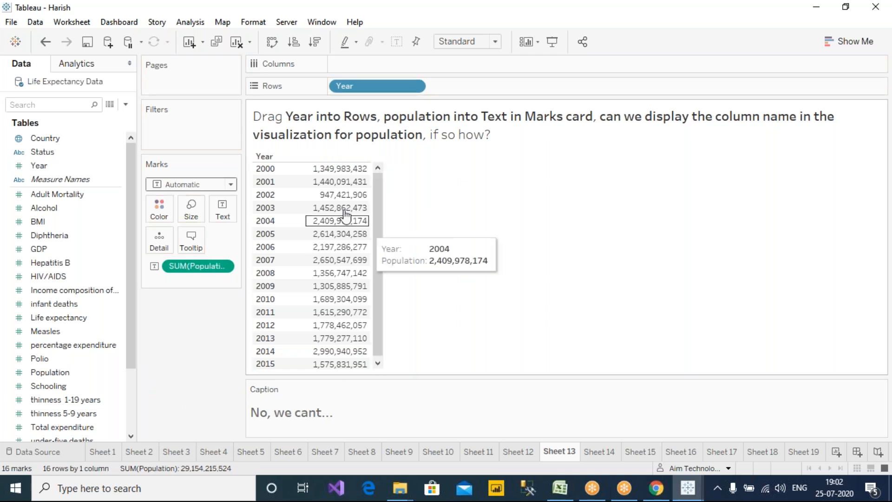
pyautogui.click(320, 168)
pyautogui.press('Escape')
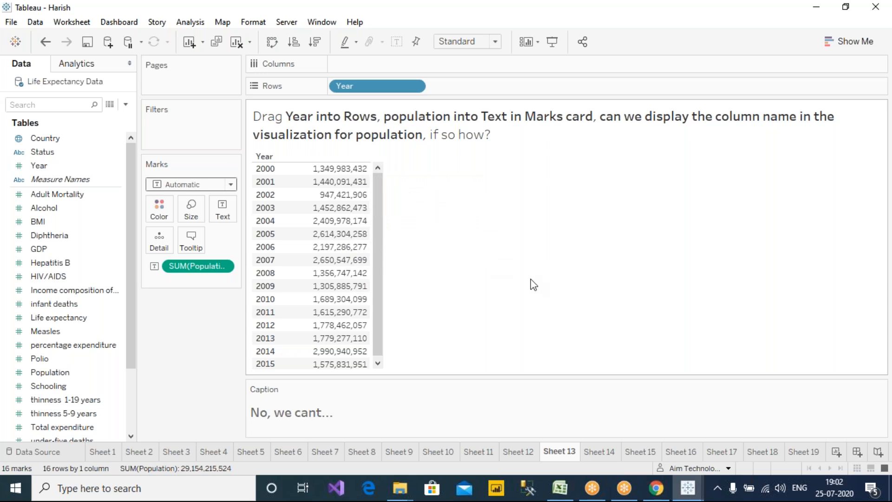
# Add the generated Measure Values field to the yearly table to give the population values a column header.
pyautogui.click(366, 293)
pyautogui.scroll(-2, 130, 275)
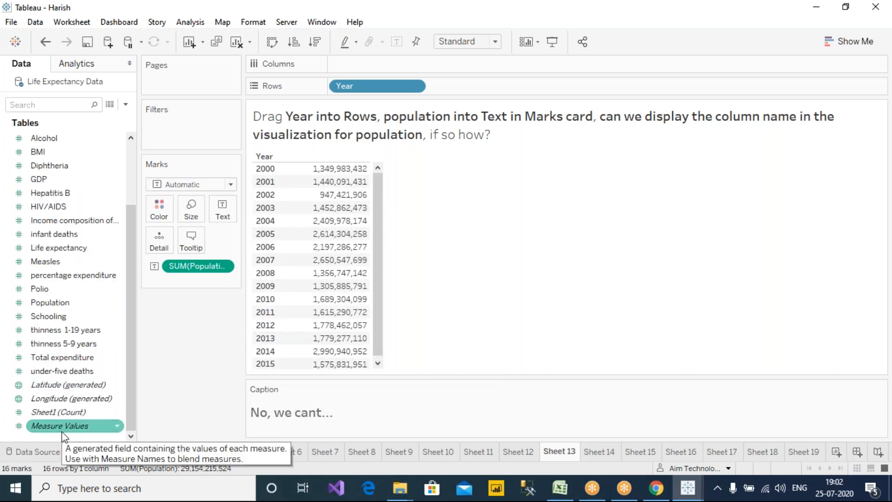
pyautogui.moveTo(66, 428); pyautogui.dragTo(354, 235)
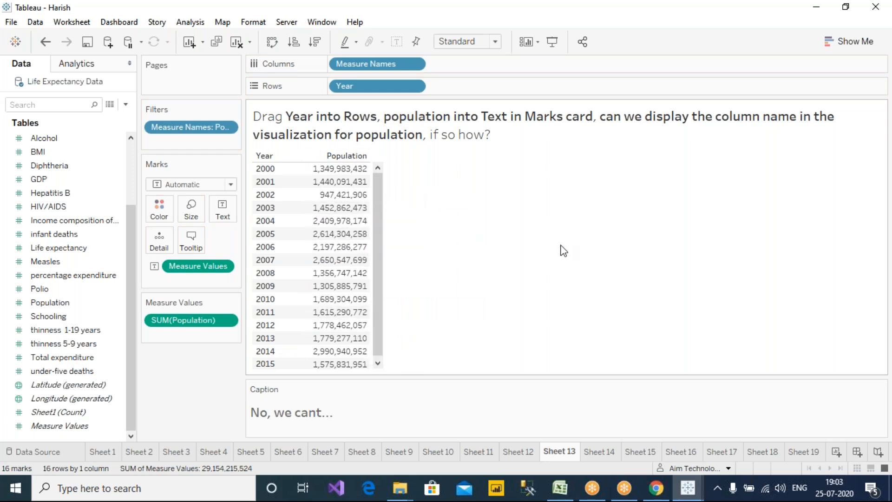
# Draw ink arrows from Measure Values to the table and the Measure Names fields in Filters and Columns, circling Measure Values in Marks.
pyautogui.click(562, 6)
pyautogui.click(571, 36)
pyautogui.moveTo(91, 426)
pyautogui.mouseDown()
pyautogui.moveTo(299, 308)
pyautogui.moveTo(306, 325)
pyautogui.mouseUp()
pyautogui.moveTo(245, 264)
pyautogui.mouseDown()
pyautogui.moveTo(128, 260)
pyautogui.moveTo(254, 268)
pyautogui.mouseUp()
pyautogui.moveTo(134, 250)
pyautogui.mouseDown()
pyautogui.moveTo(171, 79)
pyautogui.moveTo(196, 115)
pyautogui.mouseUp()
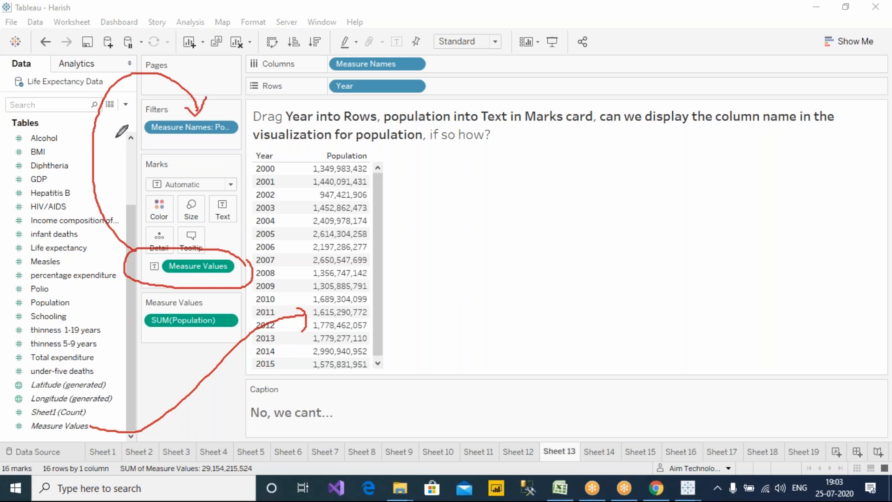
pyautogui.moveTo(134, 245)
pyautogui.mouseDown()
pyautogui.moveTo(260, 33)
pyautogui.moveTo(334, 59)
pyautogui.moveTo(307, 78)
pyautogui.mouseUp()
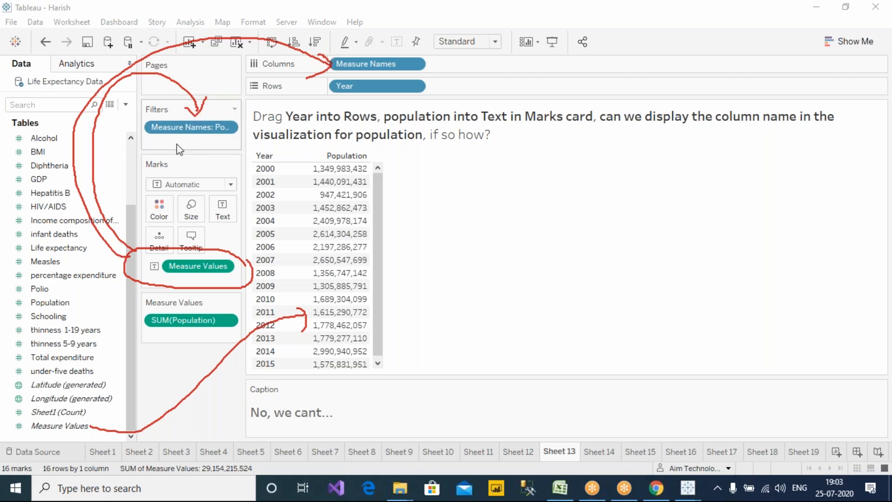
# Examine the Measure Names filter against the data source's measure fields, circling those fields in ink, and cancel the filter and clear the drawings.
pyautogui.rightClick(207, 129)
pyautogui.click(252, 141)
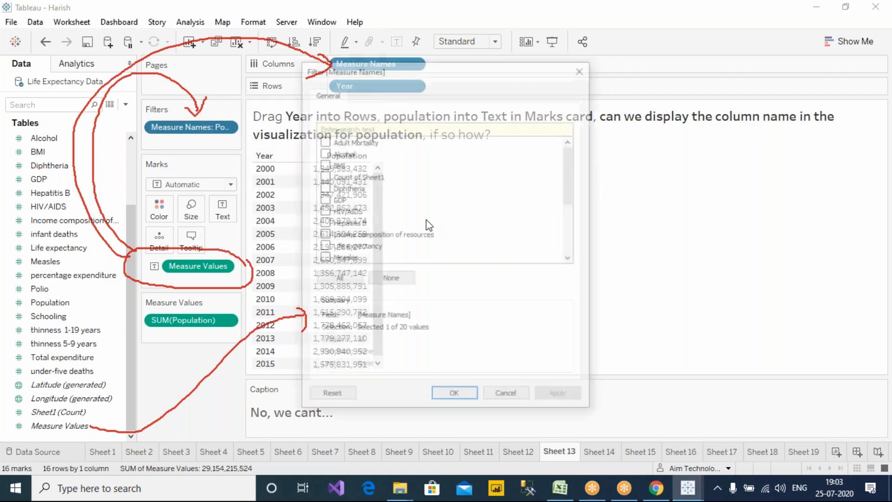
pyautogui.moveTo(351, 142); pyautogui.dragTo(343, 166)
pyautogui.click(60, 280)
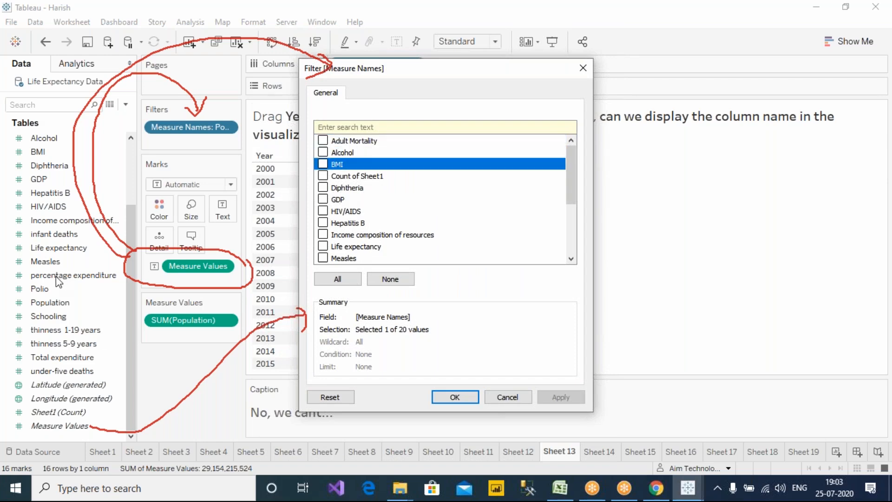
pyautogui.click(568, 24)
pyautogui.click(584, 38)
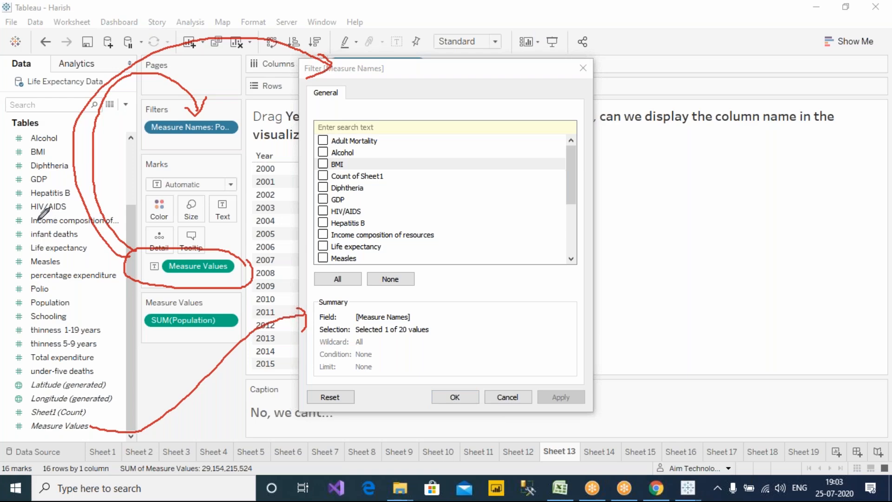
pyautogui.moveTo(31, 138)
pyautogui.mouseDown()
pyautogui.moveTo(14, 444)
pyautogui.moveTo(123, 284)
pyautogui.moveTo(58, 175)
pyautogui.mouseUp()
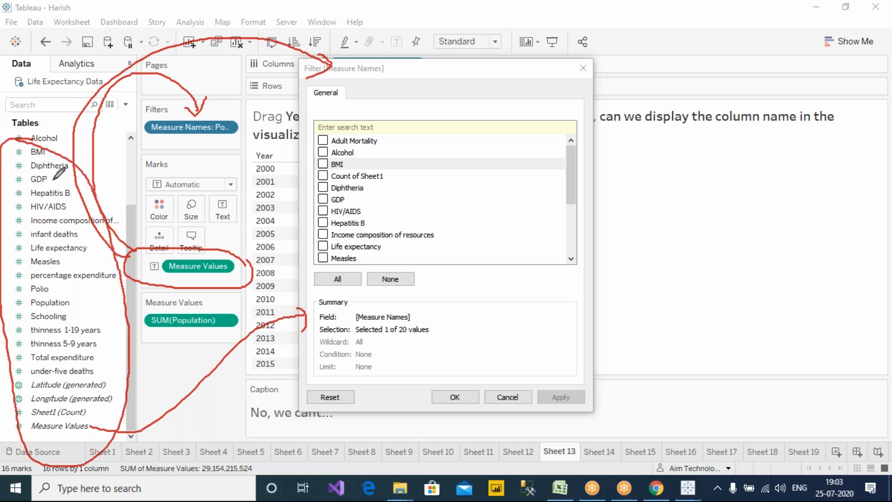
pyautogui.moveTo(570, 165); pyautogui.dragTo(569, 213)
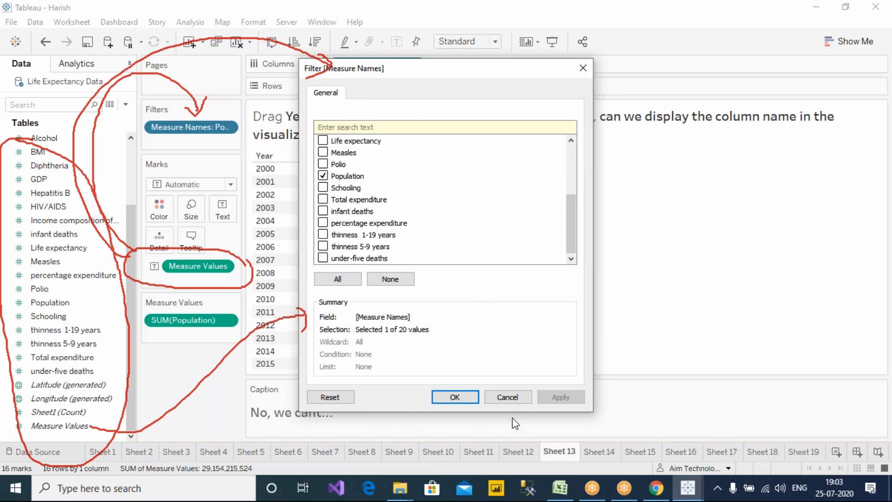
pyautogui.click(516, 398)
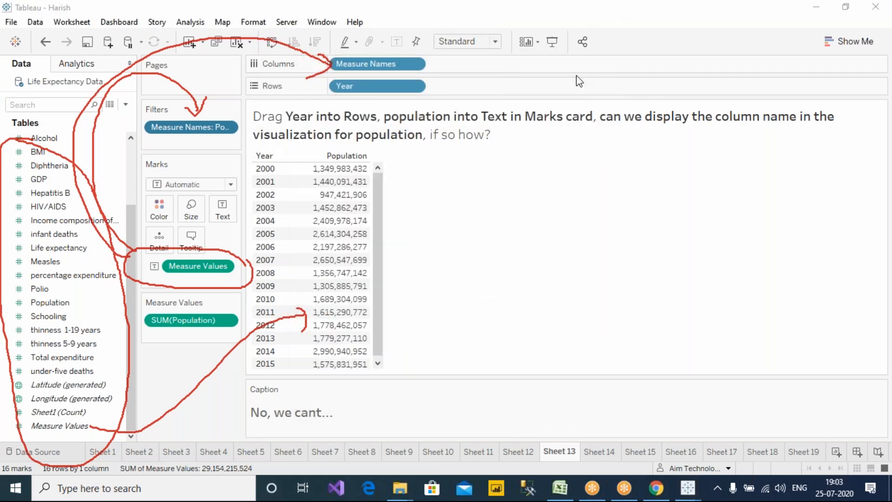
pyautogui.press('Escape')
pyautogui.click(69, 385)
pyautogui.click(70, 425)
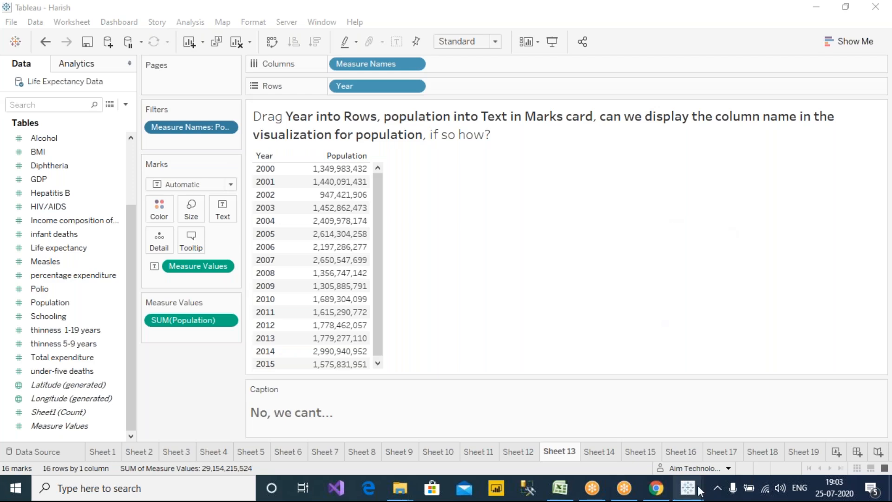
# Switch to the first open workbook and review the answers on Sheets 12, 13 and 14.
pyautogui.moveTo(688, 489)
pyautogui.click(537, 453)
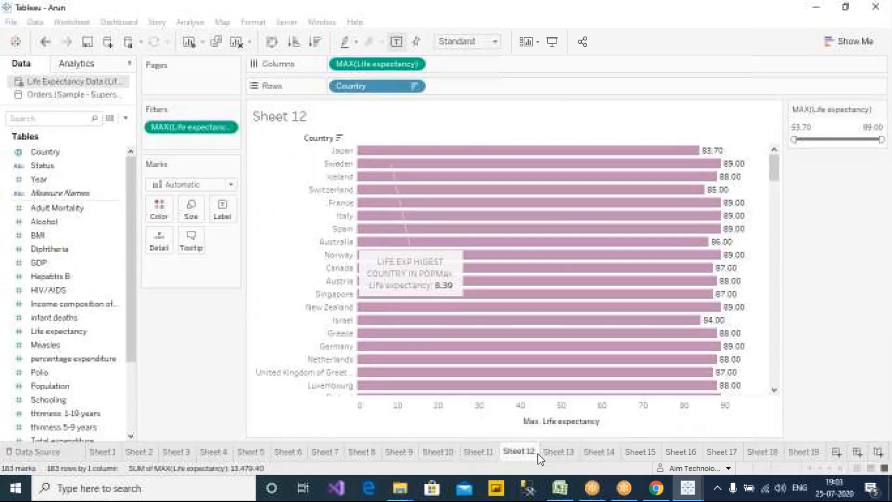
pyautogui.click(571, 454)
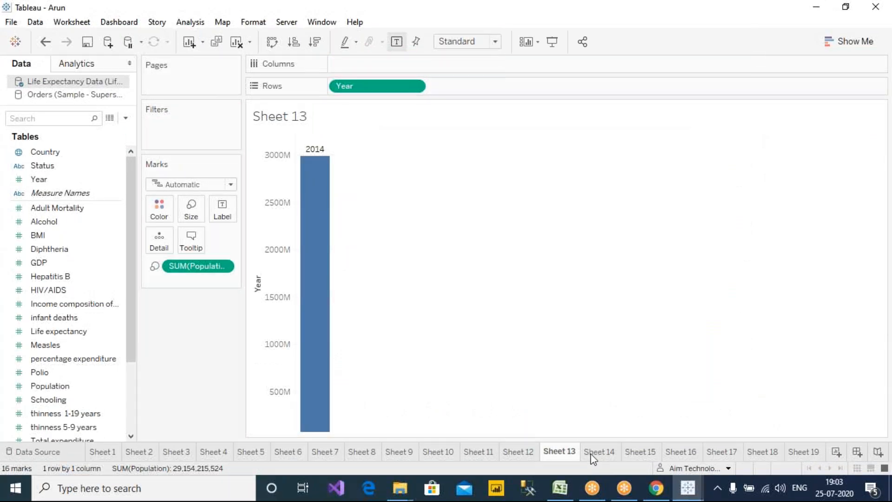
pyautogui.click(591, 453)
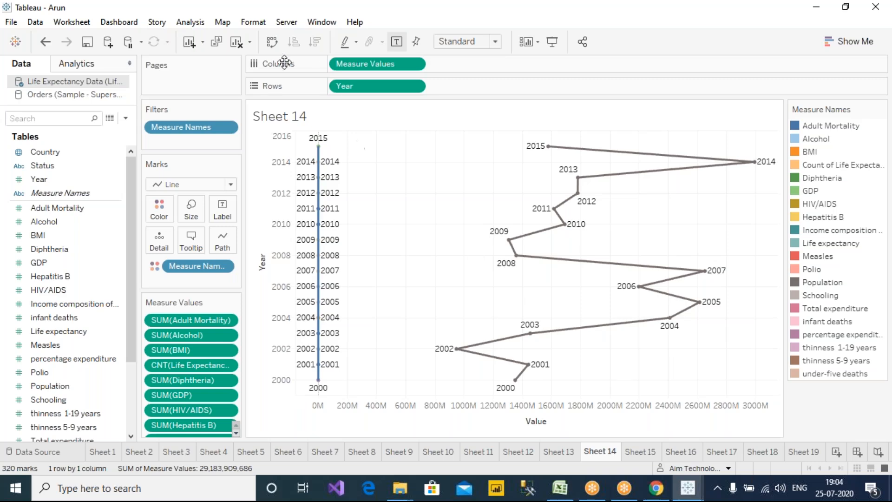
# Make Sheet 14's Year field discrete, swapping rows and columns before and after the change so Year stays in Rows.
pyautogui.click(273, 43)
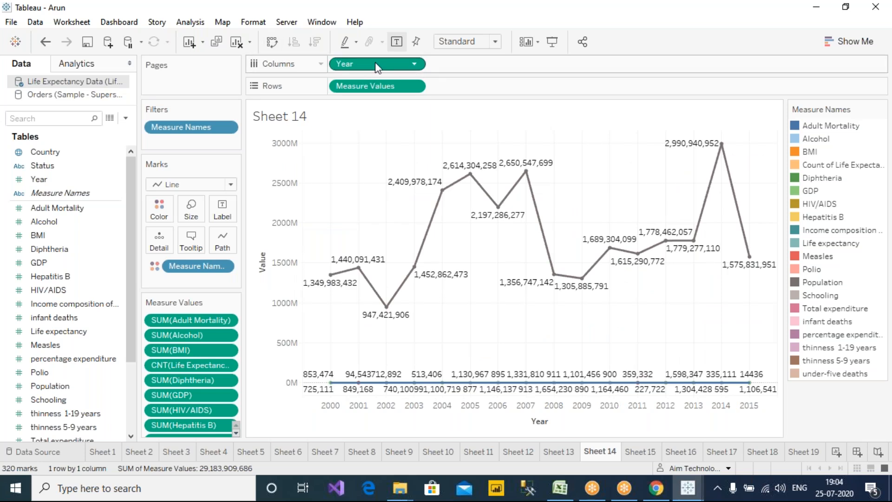
pyautogui.click(414, 64)
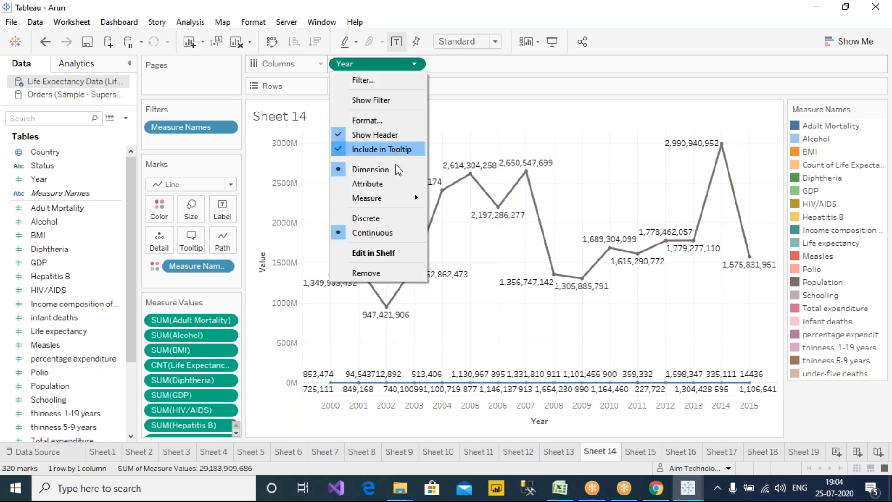
pyautogui.click(365, 218)
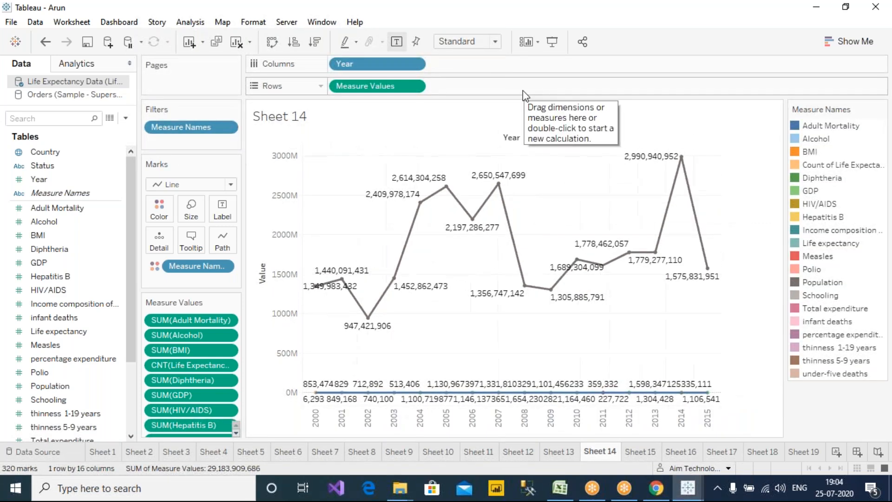
pyautogui.click(272, 42)
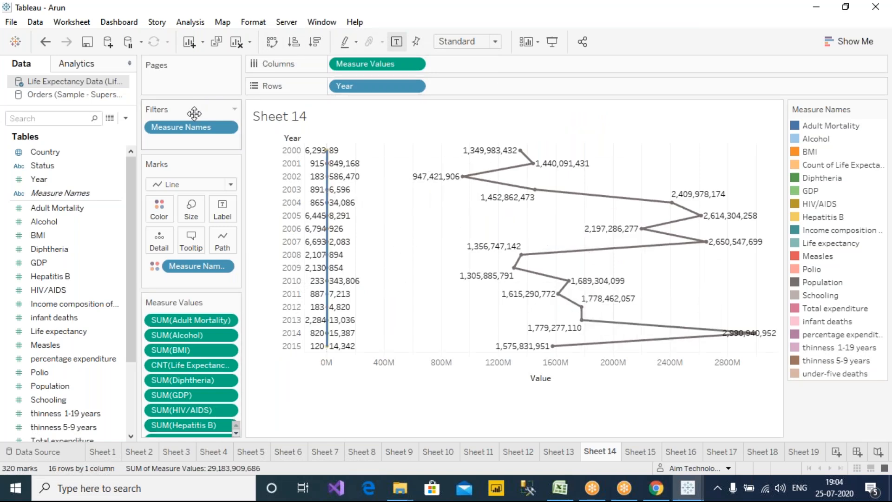
# Restrict Sheet 14's Measure Names filter to the Population measure only.
pyautogui.rightClick(194, 132)
pyautogui.click(210, 134)
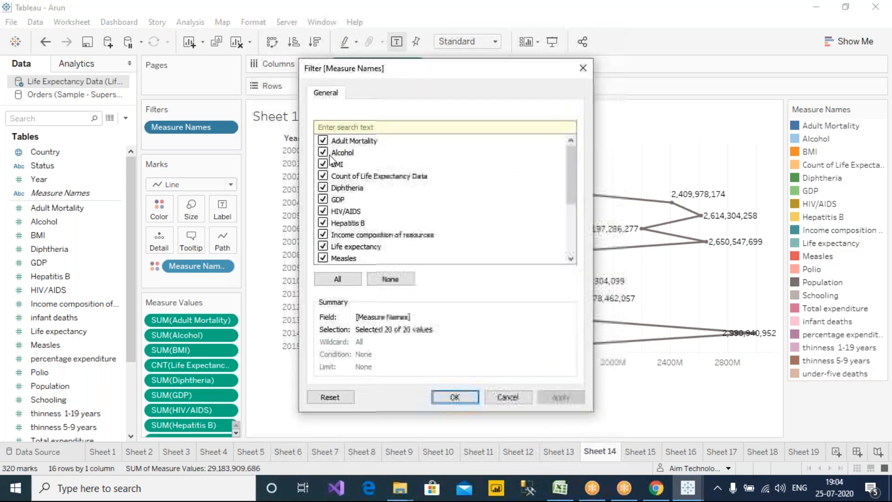
pyautogui.click(389, 278)
pyautogui.scroll(-3, 344, 209)
pyautogui.click(323, 175)
pyautogui.click(562, 397)
pyautogui.click(455, 397)
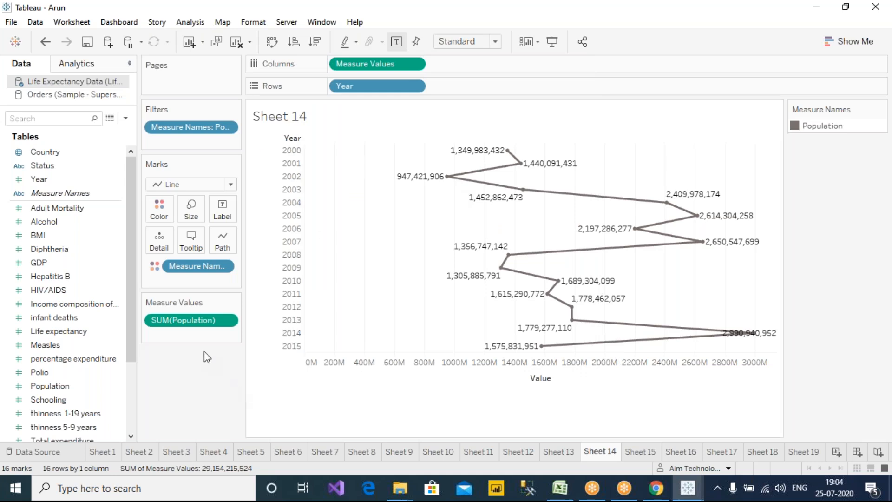
# Try moving Measure Values from Columns onto the marks as a label, and undo that together with the Population filter.
pyautogui.moveTo(195, 320); pyautogui.dragTo(222, 210)
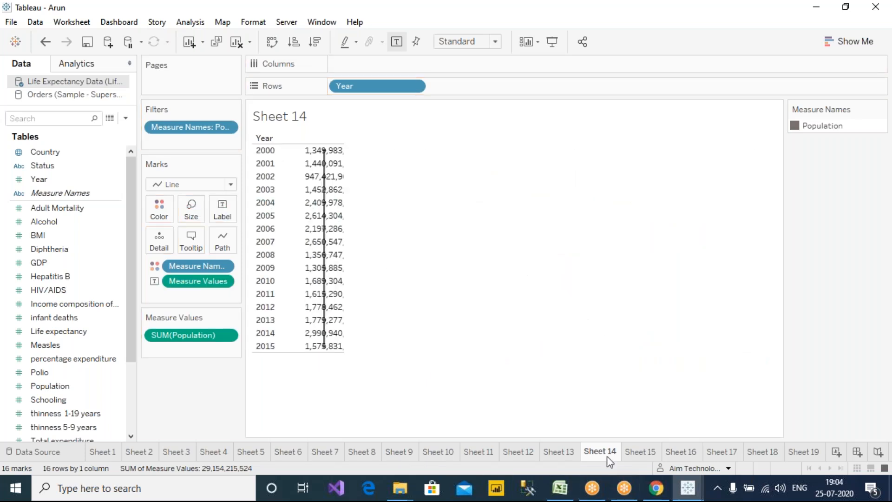
pyautogui.hotkey('ctrl', 'z')
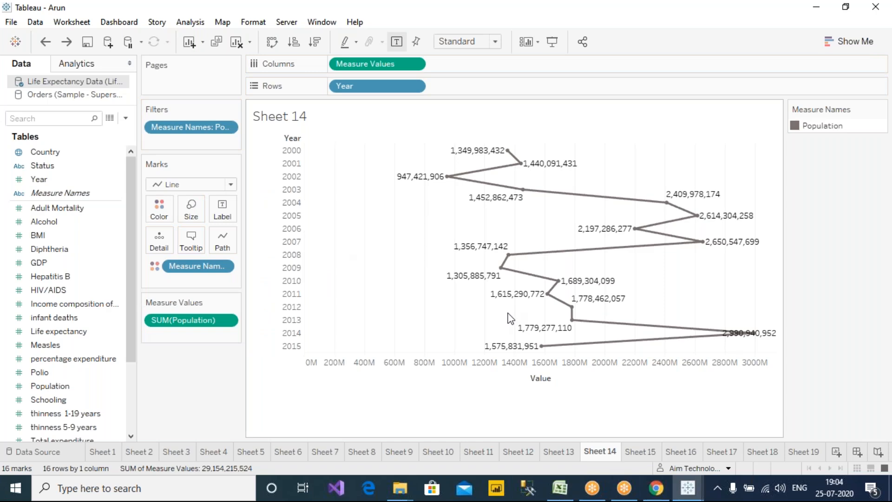
pyautogui.hotkey('ctrl', 'z')
# Check Sheet 13 in the first workbook, and circle the Population column header in ink on Sheet 13 of the second workbook.
pyautogui.click(567, 451)
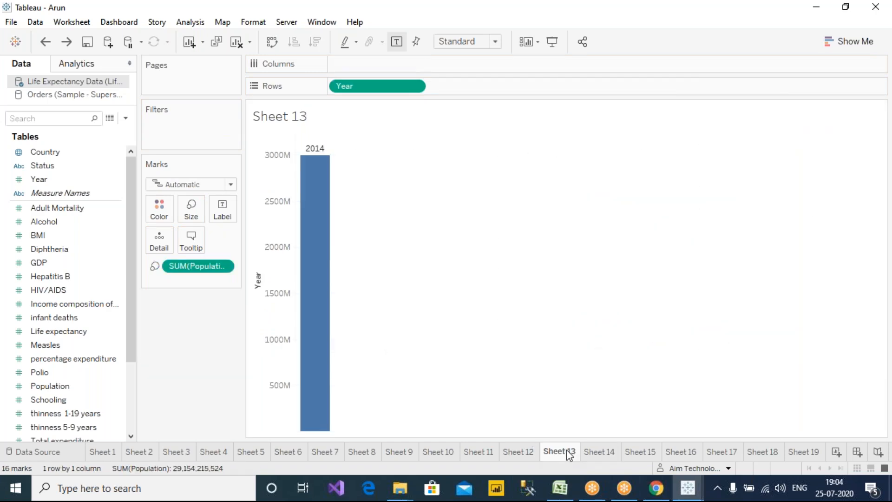
pyautogui.click(606, 452)
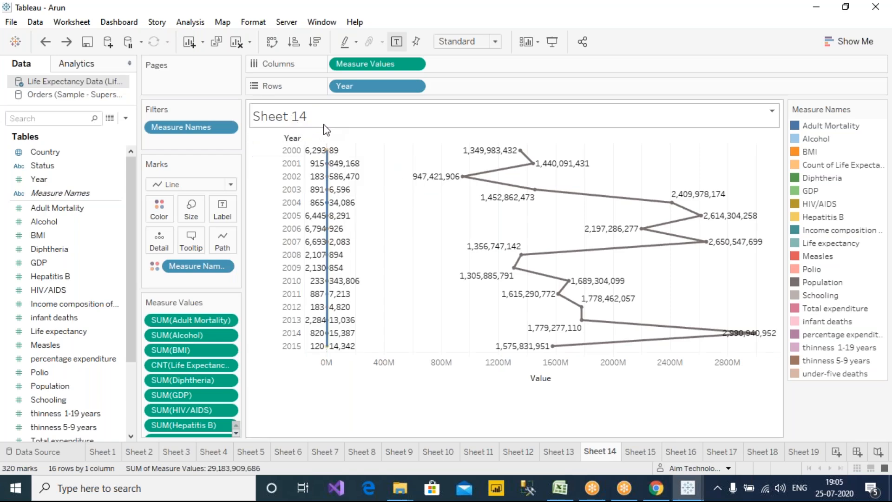
pyautogui.click(681, 489)
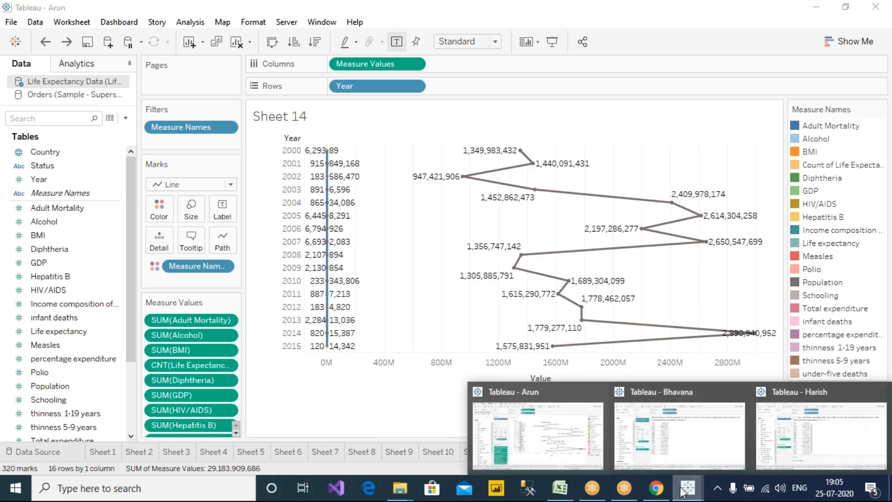
pyautogui.click(669, 437)
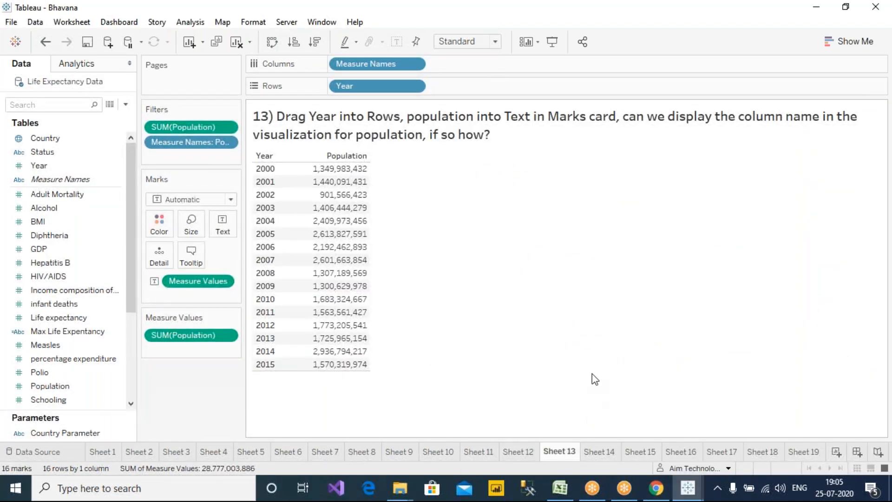
pyautogui.click(571, 29)
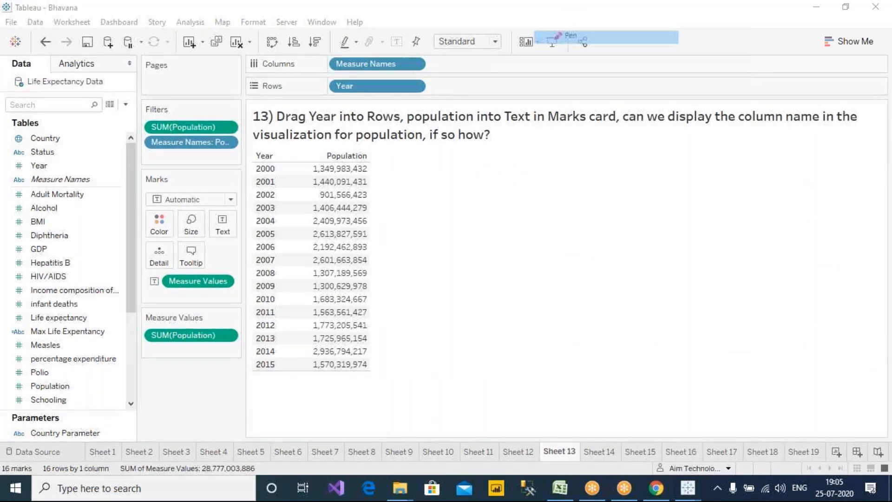
pyautogui.moveTo(390, 143)
pyautogui.mouseDown()
pyautogui.moveTo(342, 136)
pyautogui.moveTo(358, 161)
pyautogui.moveTo(387, 143)
pyautogui.mouseUp()
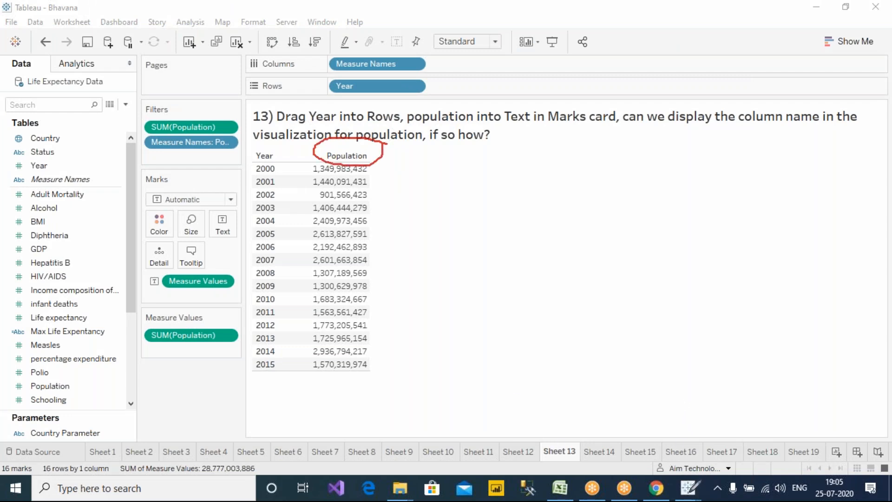
# Compare the third workbook's Sheet 13 answer with the chart on the first workbook's Sheet 13.
pyautogui.moveTo(688, 489)
pyautogui.click(833, 450)
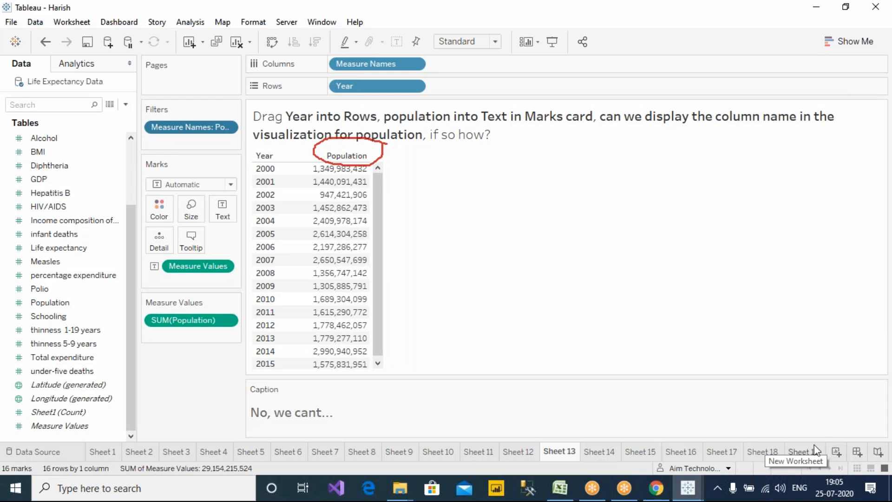
pyautogui.moveTo(684, 489)
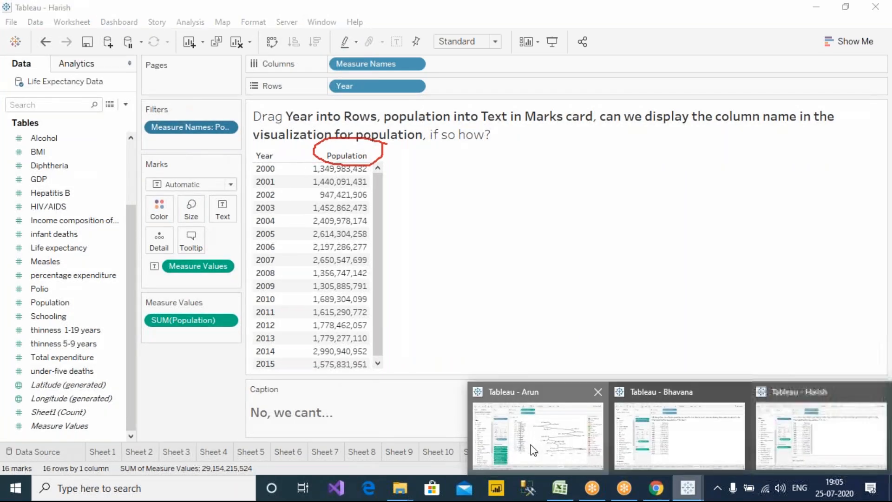
pyautogui.click(531, 445)
pyautogui.click(558, 452)
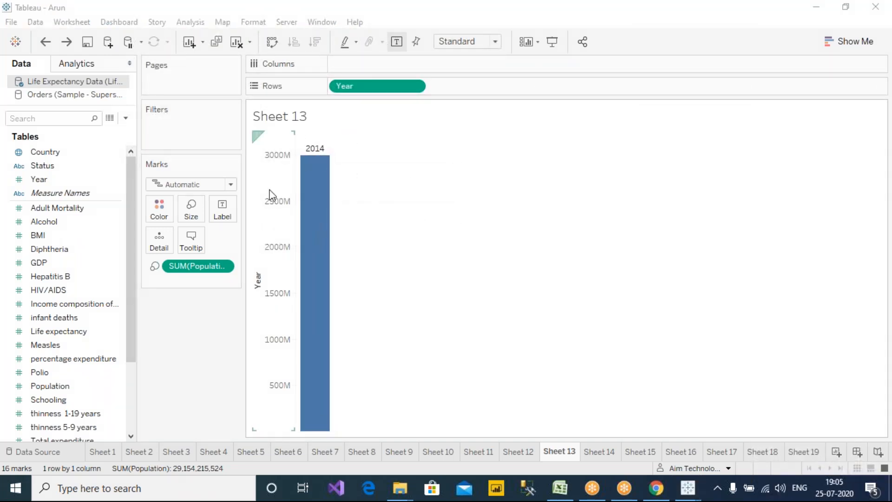
pyautogui.moveTo(317, 159)
pyautogui.moveTo(692, 488)
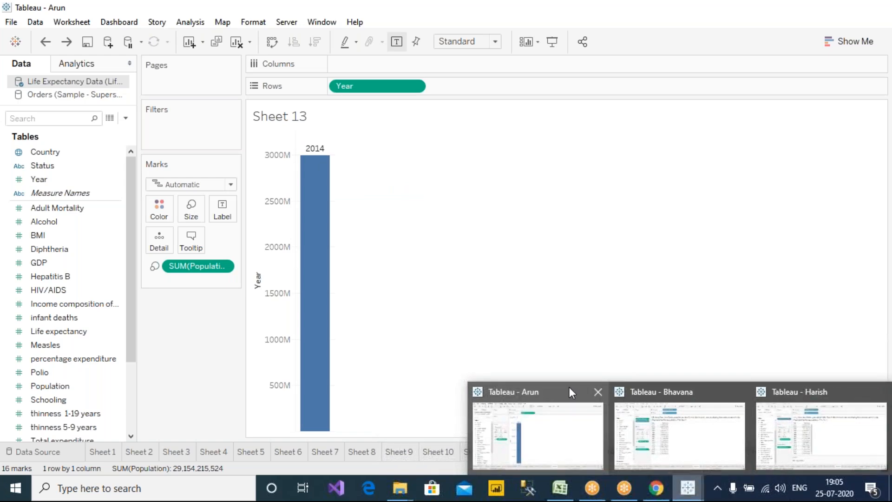
pyautogui.click(576, 404)
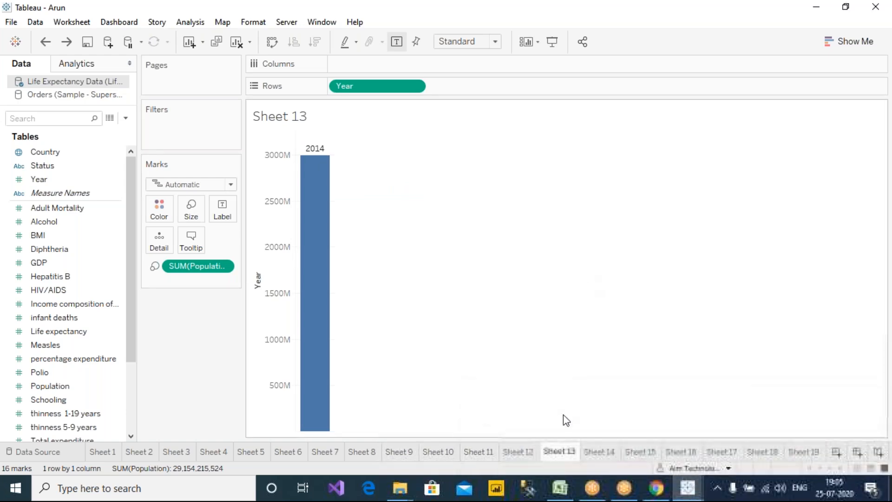
# Review Sheets 14 and 15 in the first workbook and examine the all-measures text table on the second workbook's Sheet 14.
pyautogui.click(602, 458)
pyautogui.click(641, 453)
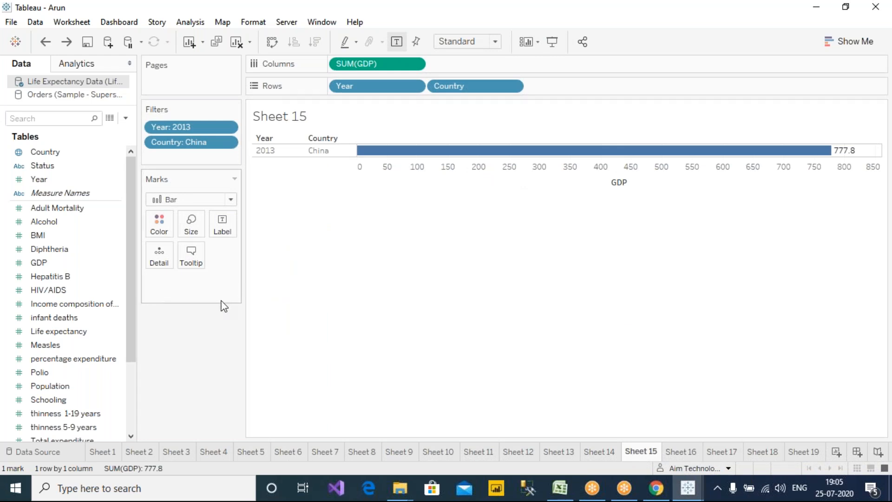
pyautogui.click(688, 488)
pyautogui.click(647, 446)
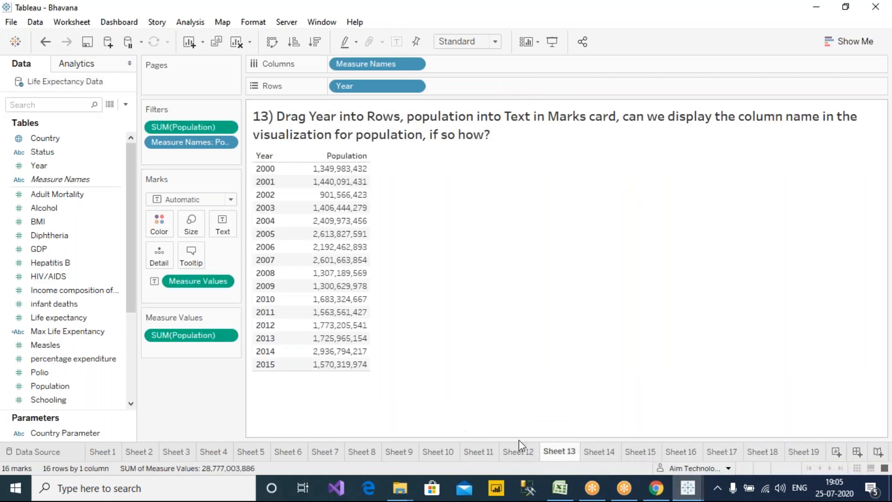
pyautogui.click(599, 453)
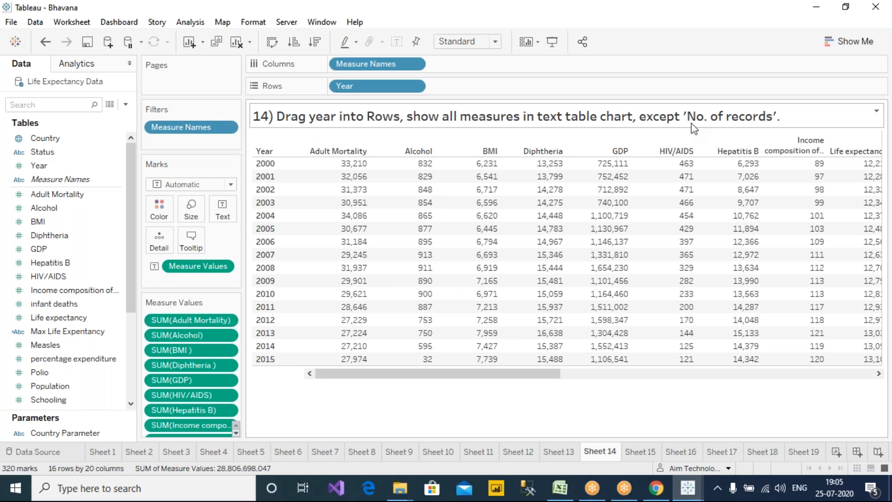
pyautogui.moveTo(456, 284)
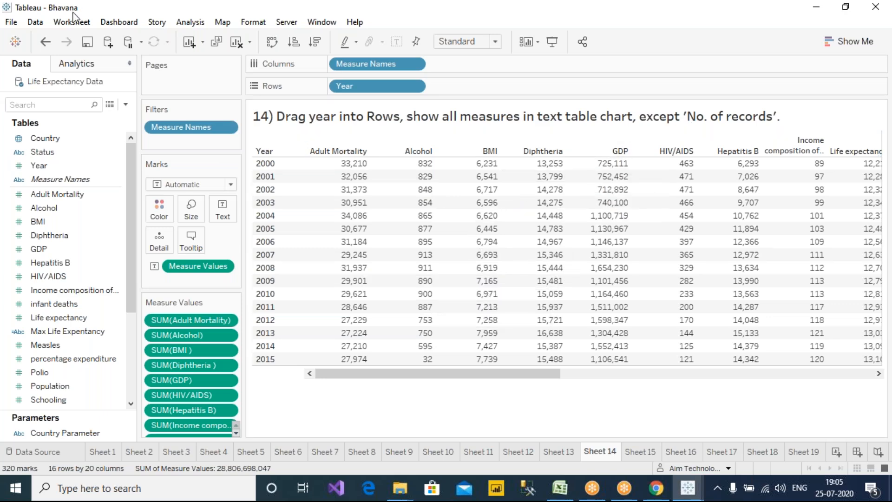
pyautogui.moveTo(416, 375); pyautogui.dragTo(324, 375)
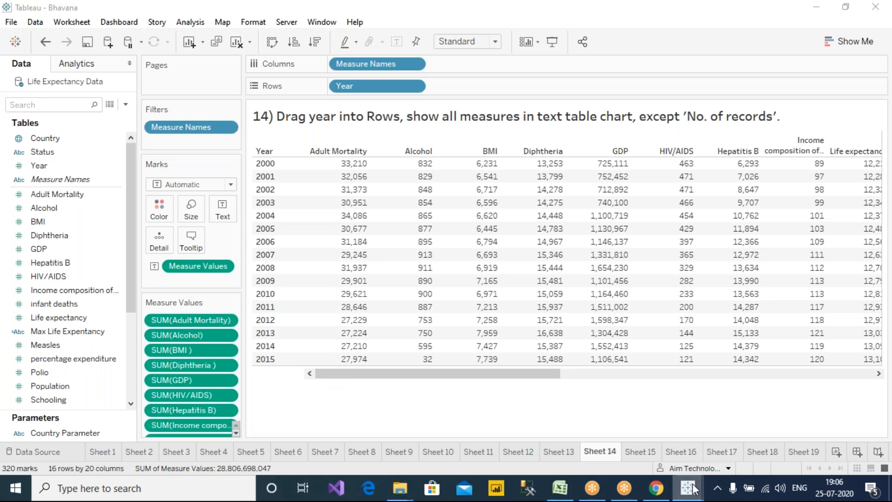
# Switch to the third open workbook and review the answer on its Sheet 14.
pyautogui.moveTo(688, 488)
pyautogui.click(767, 430)
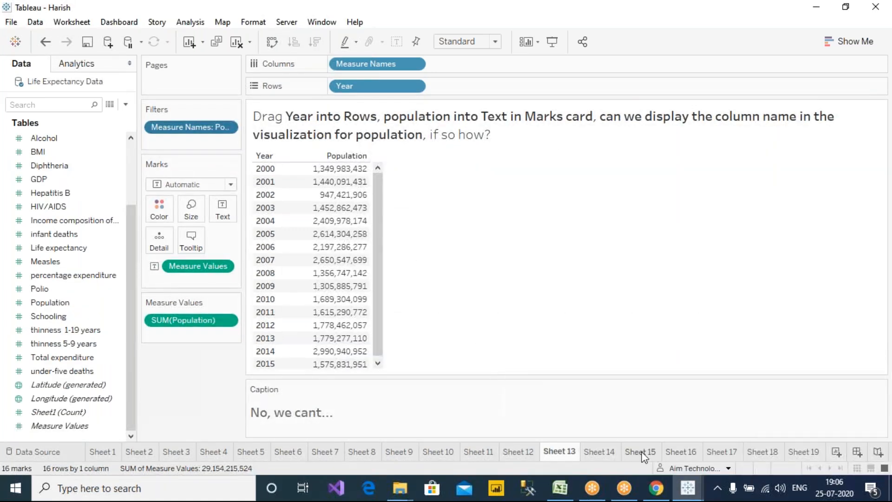
pyautogui.click(598, 451)
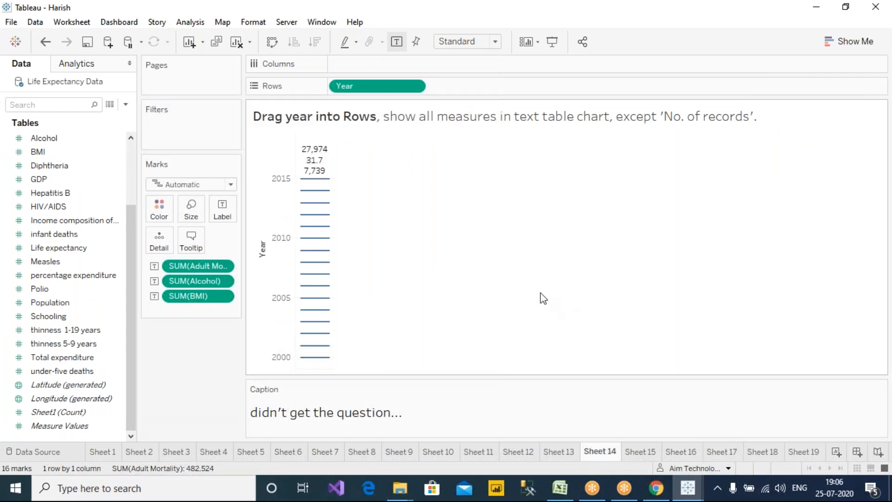
# Make Sheet 14's Year field discrete to inspect the existing answer, and clear the sheet.
pyautogui.click(414, 86)
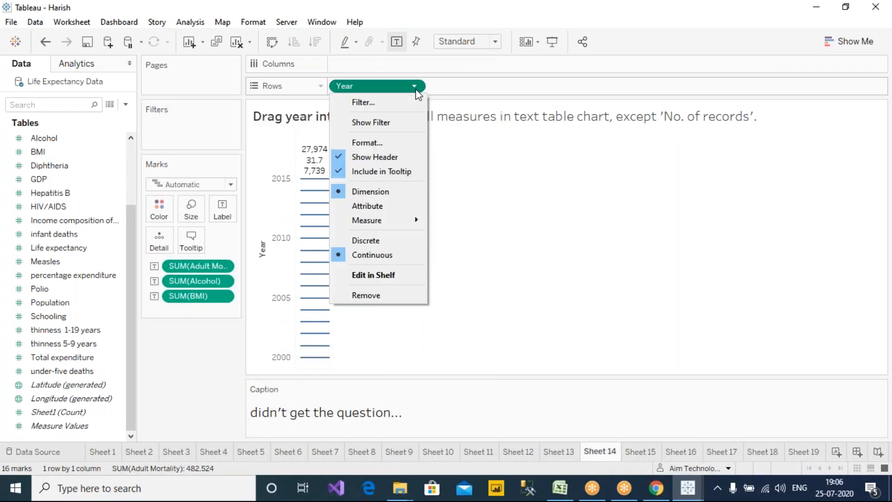
pyautogui.click(382, 240)
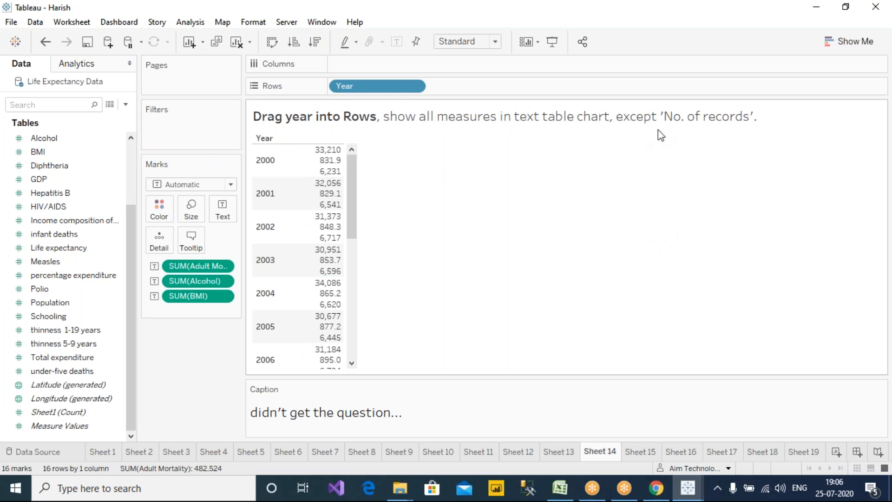
pyautogui.click(236, 42)
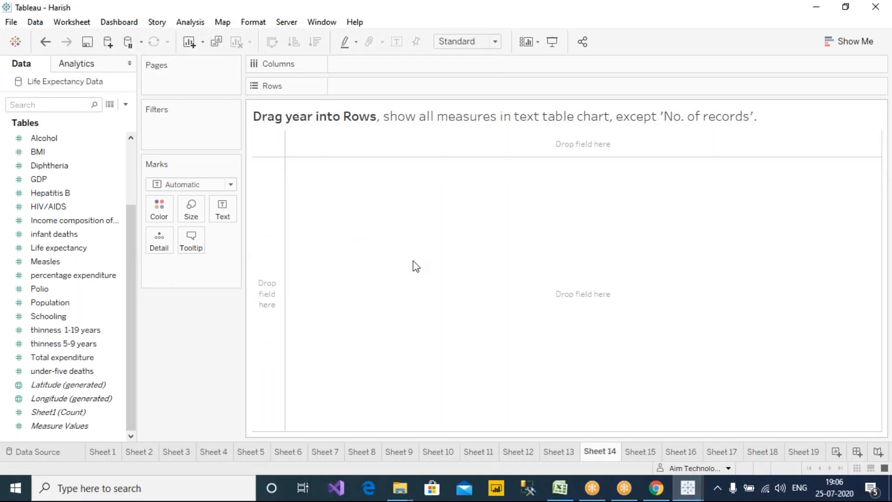
# Add Year to Rows on the empty Sheet 14 and make it discrete.
pyautogui.scroll(3, 72, 301)
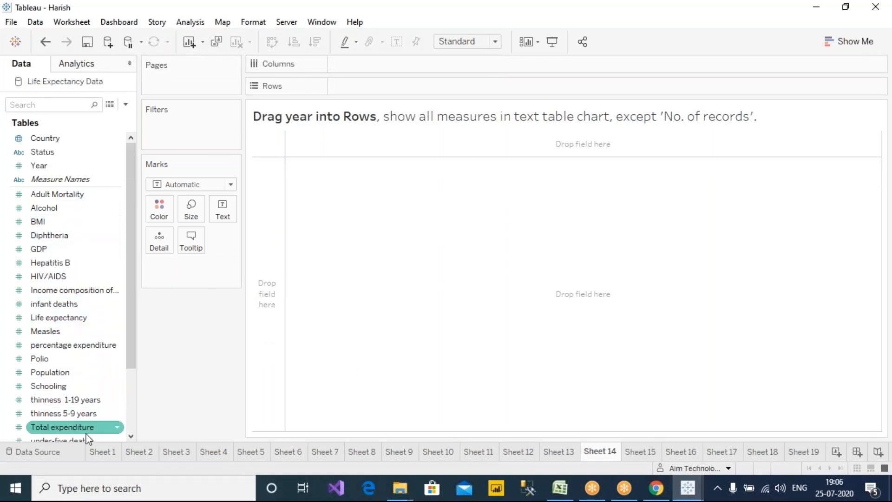
pyautogui.moveTo(70, 167); pyautogui.dragTo(406, 90)
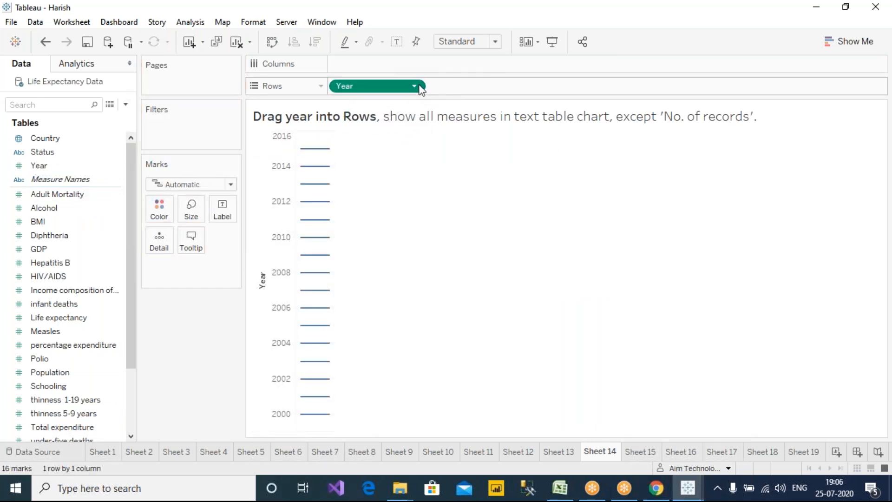
pyautogui.click(414, 86)
pyautogui.click(375, 243)
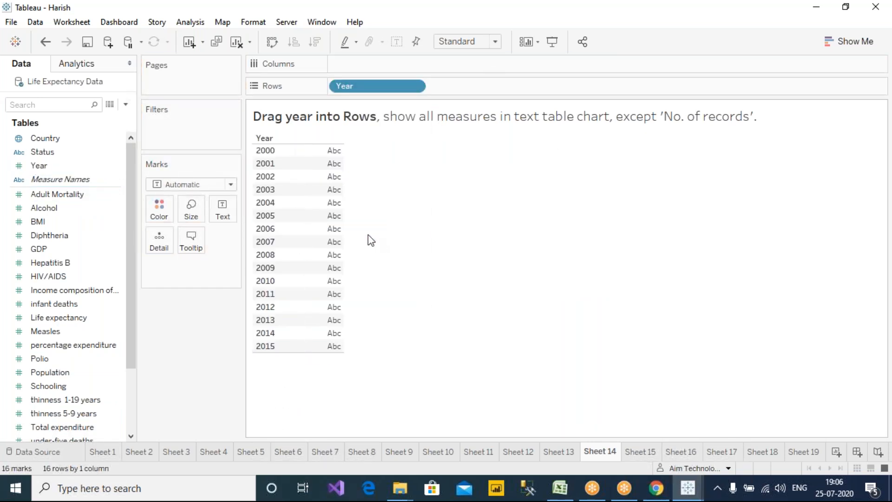
# Try adding Adult Mortality, Alcohol, BMI and Diphtheria to Columns, and undo the last three additions.
pyautogui.moveTo(49, 195); pyautogui.dragTo(356, 65)
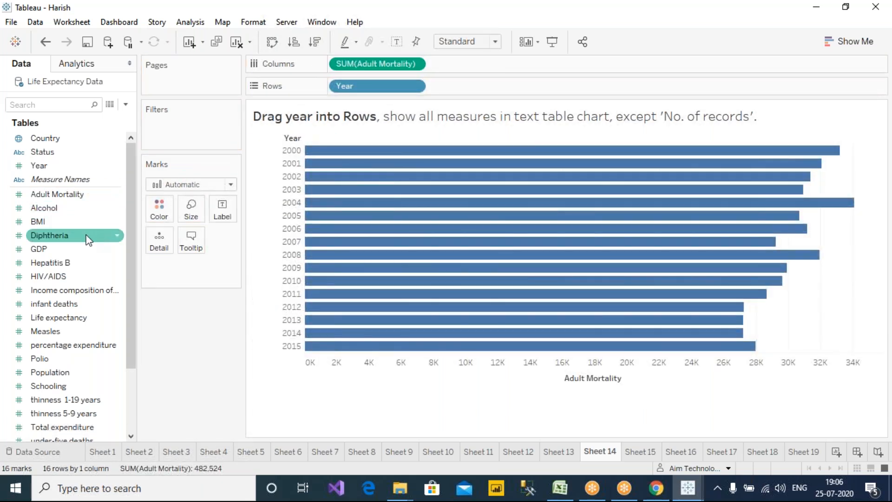
pyautogui.moveTo(82, 221)
pyautogui.mouseDown()
pyautogui.moveTo(181, 210)
pyautogui.moveTo(493, 70)
pyautogui.mouseUp()
pyautogui.moveTo(62, 221); pyautogui.dragTo(590, 66)
pyautogui.moveTo(74, 235); pyautogui.dragTo(631, 74)
pyautogui.moveTo(584, 177)
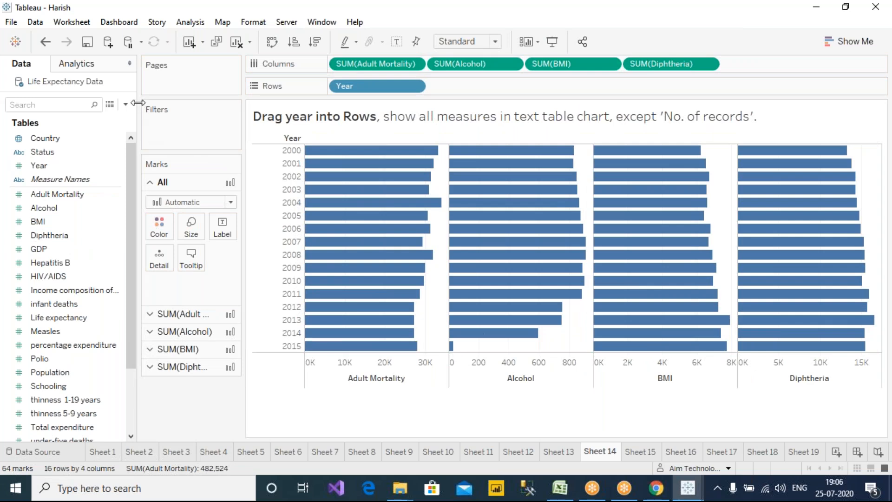
pyautogui.click(46, 42)
pyautogui.click(46, 42)
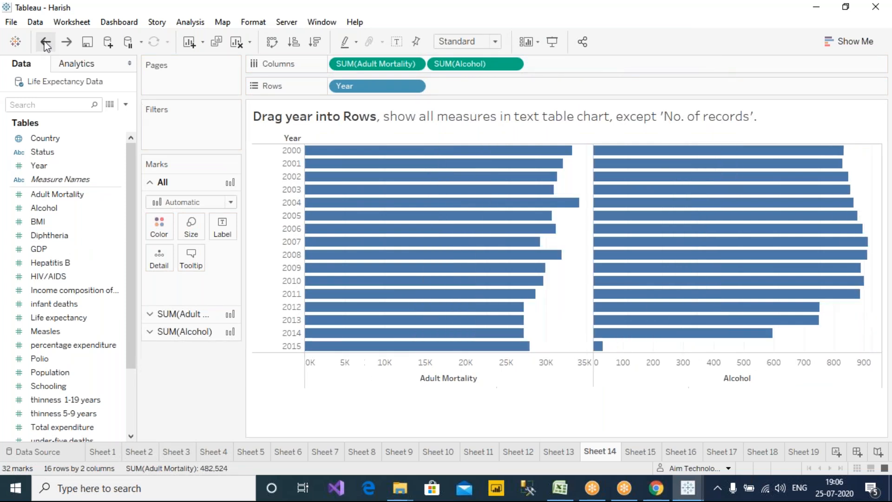
pyautogui.click(45, 42)
# Move Adult Mortality from Columns to Text, and add Alcohol, BMI, Diphtheria and GDP to the Year table as measure columns.
pyautogui.moveTo(358, 63); pyautogui.dragTo(217, 202)
pyautogui.moveTo(51, 209); pyautogui.dragTo(347, 242)
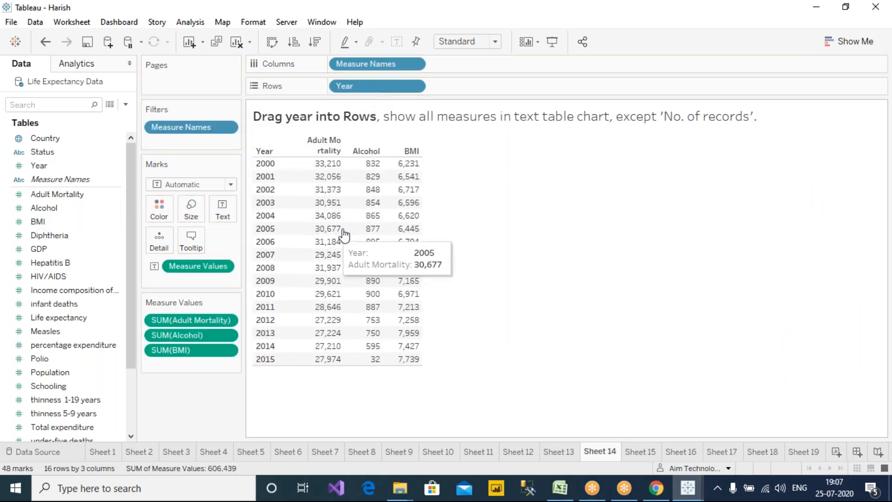
pyautogui.moveTo(51, 235); pyautogui.dragTo(400, 251)
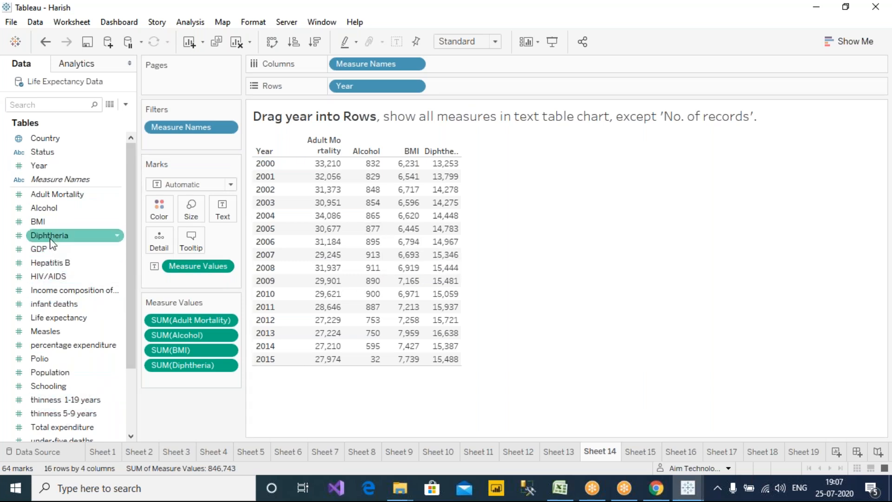
pyautogui.moveTo(48, 248); pyautogui.dragTo(399, 247)
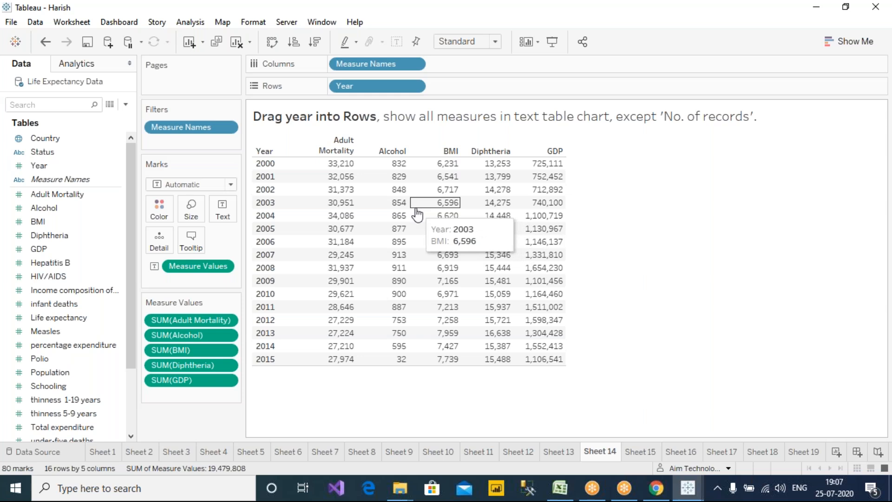
# Clear the multi-measure text table from Sheet 14.
pyautogui.click(236, 42)
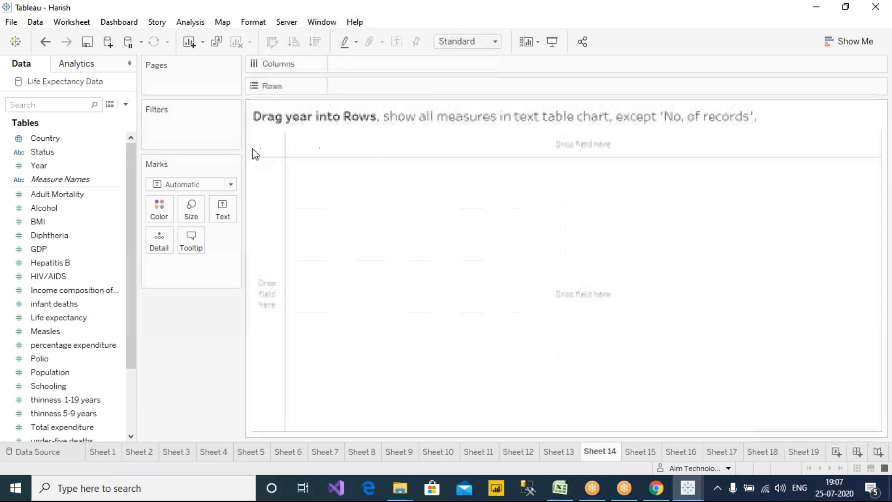
# Add Year to Rows on the cleared Sheet 14 as a discrete field.
pyautogui.moveTo(39, 165); pyautogui.dragTo(388, 89)
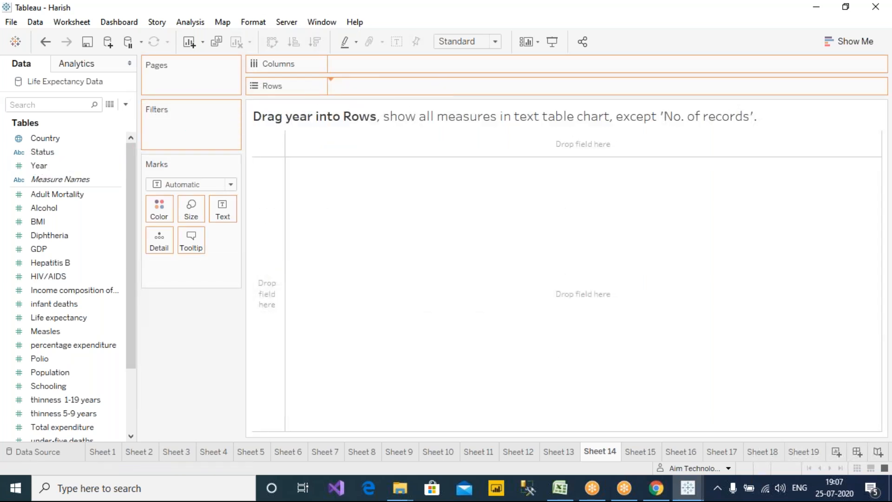
pyautogui.click(417, 86)
pyautogui.click(372, 241)
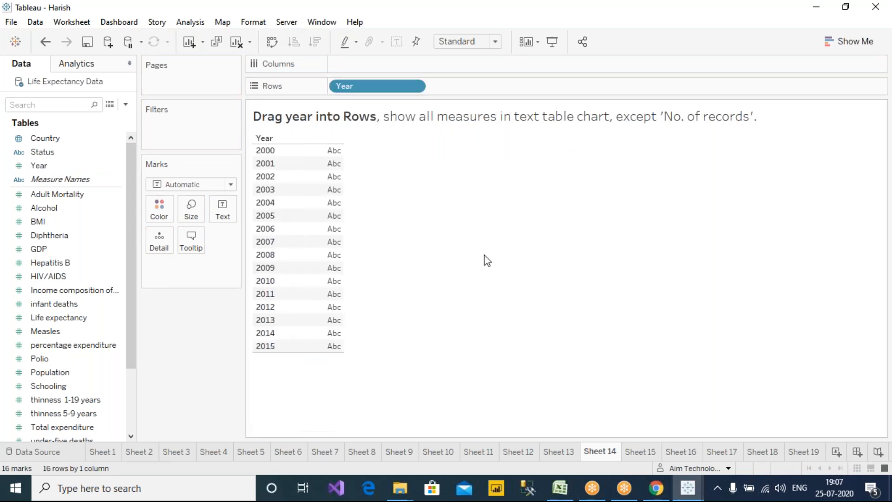
# Add Measure Names to Columns and place Measure Values in the Year table's cells to show all measures.
pyautogui.click(46, 181)
pyautogui.moveTo(50, 182); pyautogui.dragTo(356, 68)
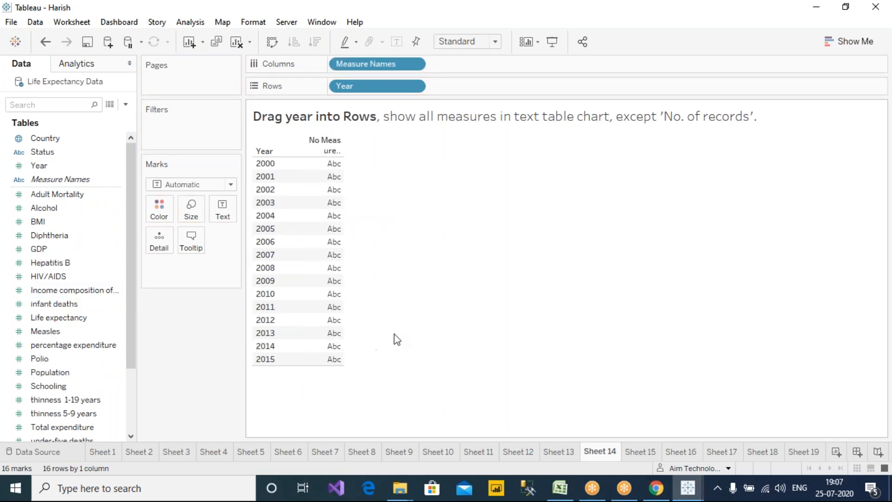
pyautogui.scroll(-2, 89, 325)
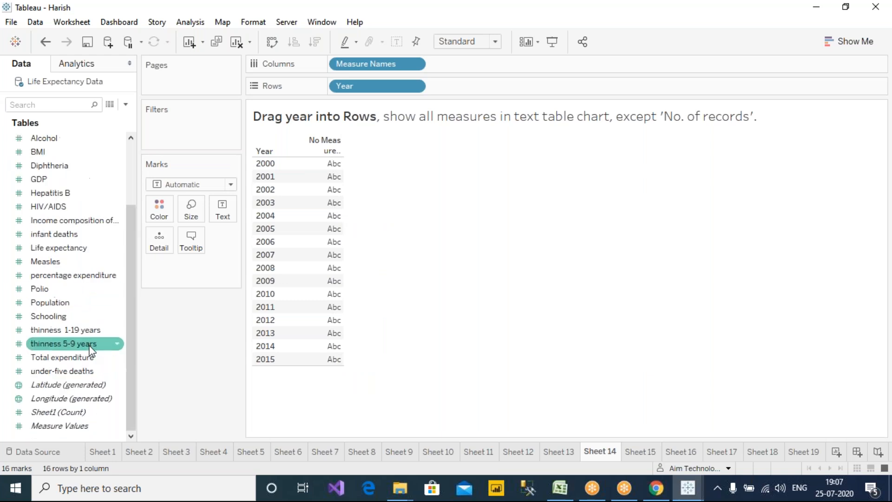
pyautogui.moveTo(61, 430); pyautogui.dragTo(335, 229)
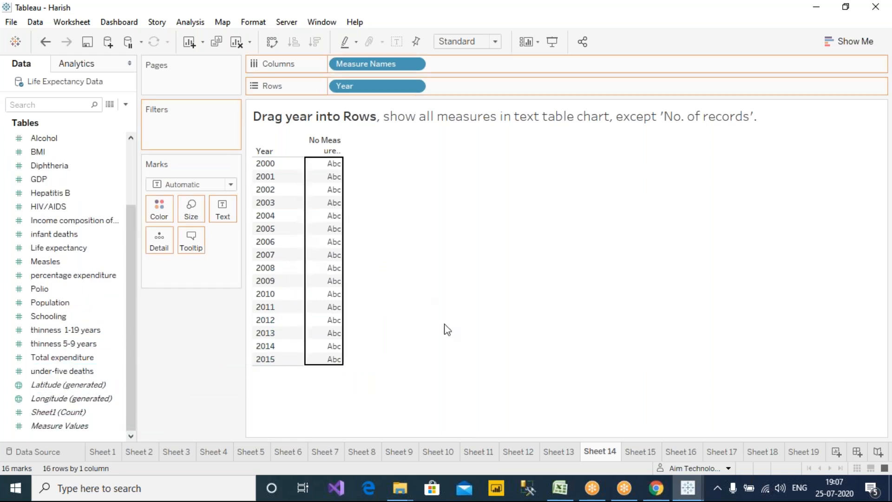
pyautogui.moveTo(342, 375); pyautogui.dragTo(725, 375)
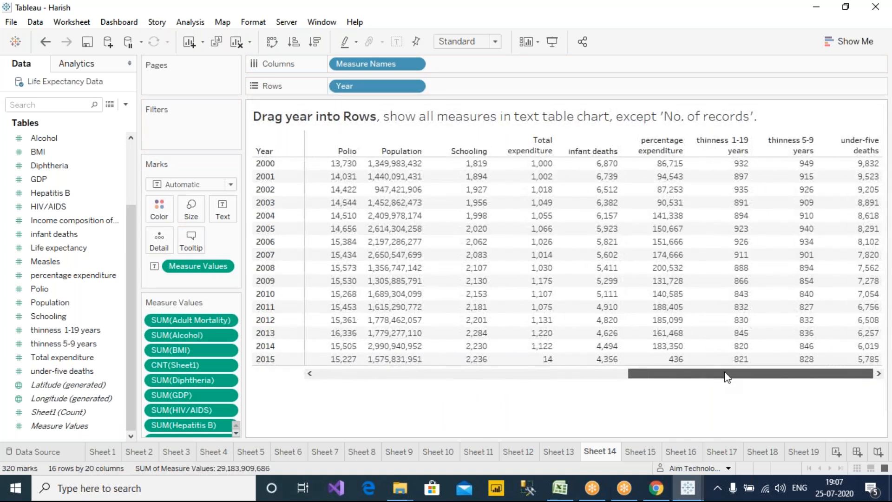
pyautogui.moveTo(665, 380); pyautogui.dragTo(320, 380)
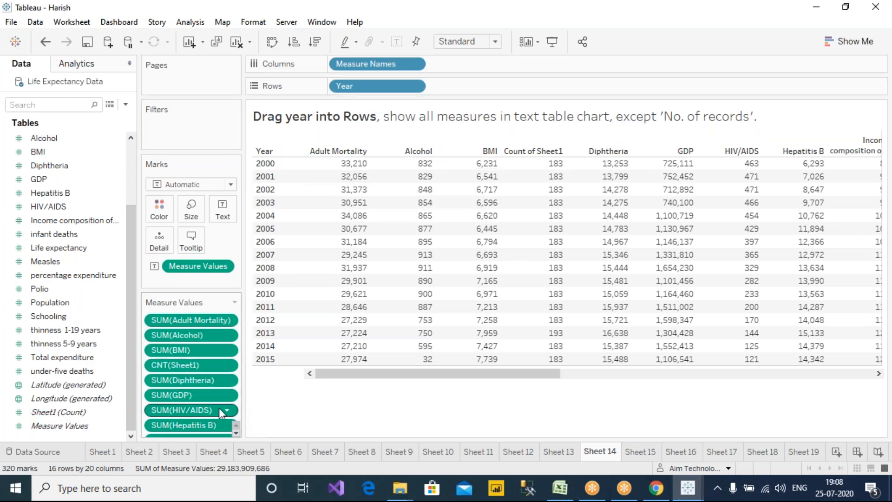
# Look through the Measure Values entries, then handwrite a number-of-records note and circle Sheet1 (Count) in the field list.
pyautogui.click(236, 433)
pyautogui.click(236, 433)
pyautogui.click(236, 433)
pyautogui.click(237, 433)
pyautogui.click(236, 433)
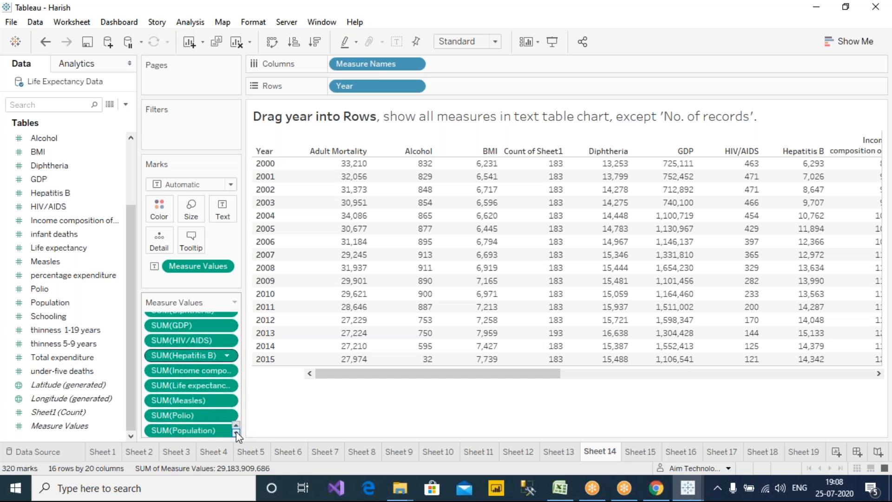
pyautogui.click(563, 4)
pyautogui.click(568, 37)
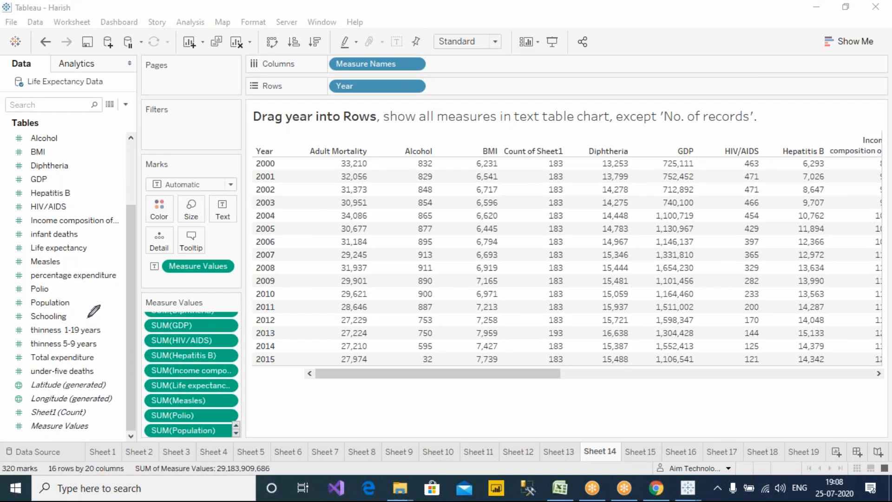
pyautogui.moveTo(33, 444)
pyautogui.mouseDown()
pyautogui.moveTo(78, 446)
pyautogui.moveTo(91, 433)
pyautogui.moveTo(89, 445)
pyautogui.moveTo(100, 446)
pyautogui.mouseUp()
pyautogui.click(107, 443)
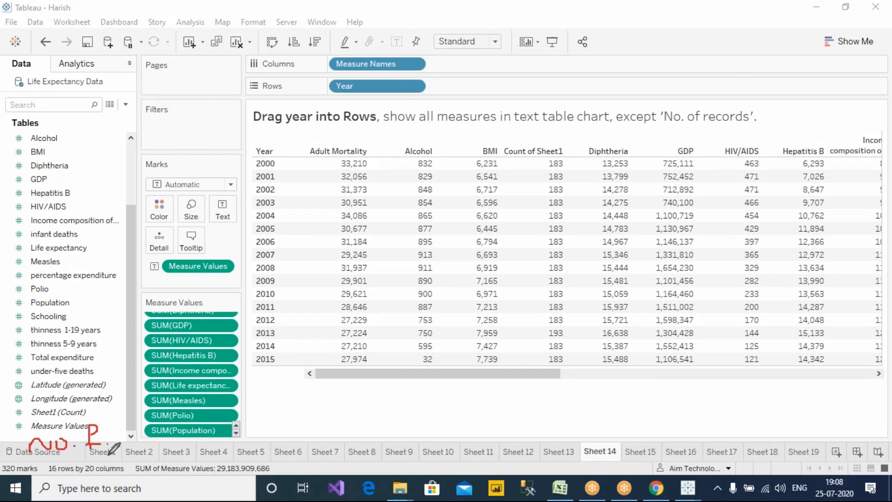
pyautogui.moveTo(96, 409)
pyautogui.mouseDown()
pyautogui.moveTo(42, 403)
pyautogui.moveTo(12, 419)
pyautogui.moveTo(86, 423)
pyautogui.moveTo(95, 408)
pyautogui.mouseUp()
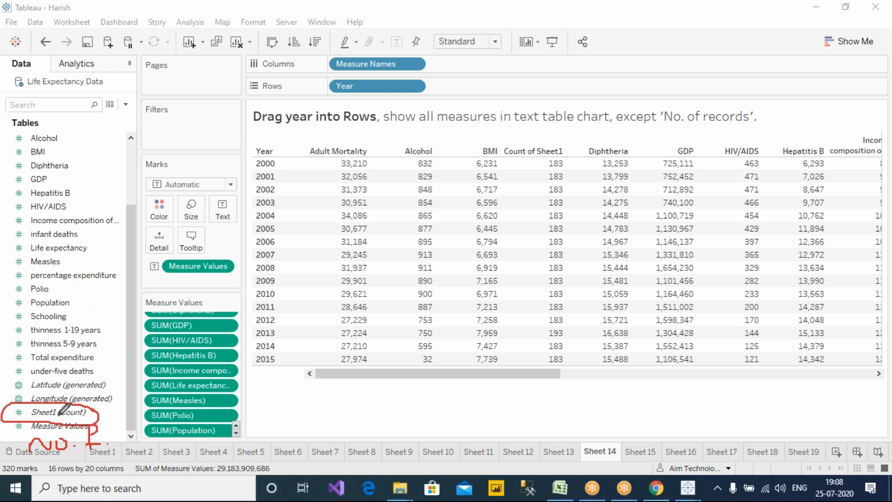
# Remove CNT(Sheet1) from the Measure Values of the Sheet 14 table.
pyautogui.click(237, 433)
pyautogui.click(237, 432)
pyautogui.click(236, 433)
pyautogui.click(236, 433)
pyautogui.click(236, 433)
pyautogui.click(236, 433)
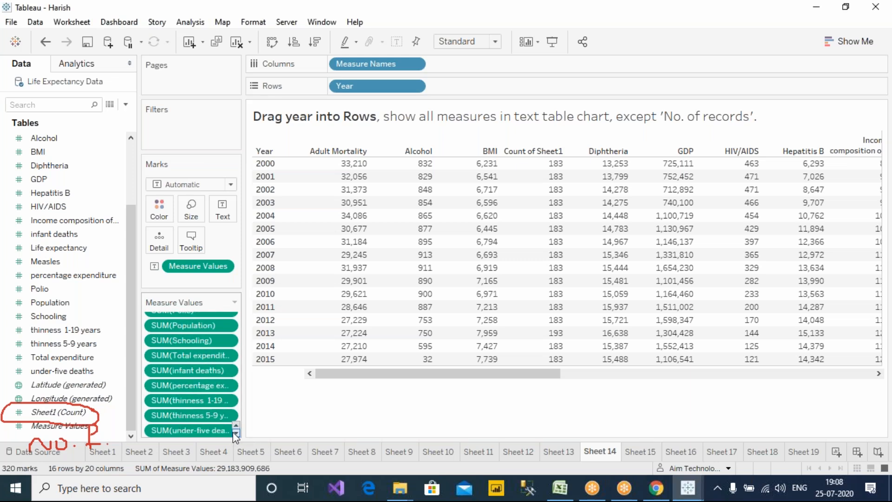
pyautogui.click(236, 433)
pyautogui.click(236, 426)
pyautogui.click(236, 426)
pyautogui.click(236, 426)
pyautogui.click(236, 426)
pyautogui.click(236, 427)
pyautogui.click(236, 426)
pyautogui.click(236, 426)
pyautogui.click(236, 426)
pyautogui.click(236, 426)
pyautogui.click(236, 426)
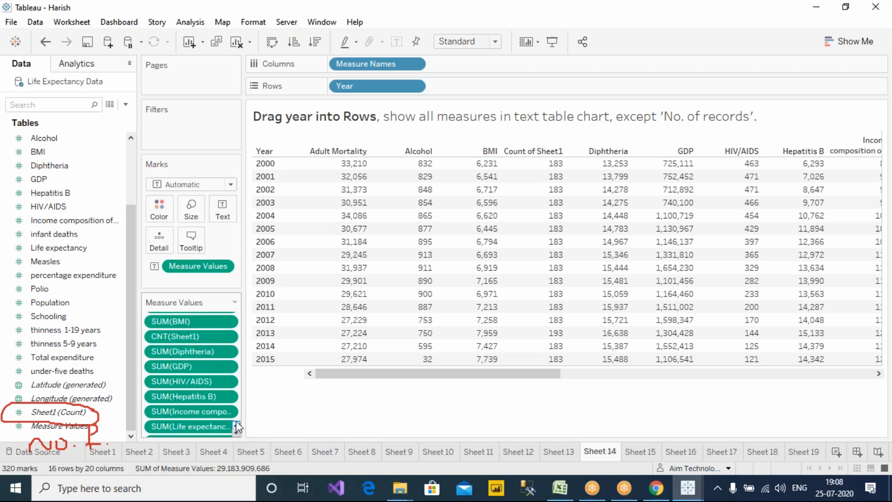
pyautogui.click(230, 335)
pyautogui.click(228, 335)
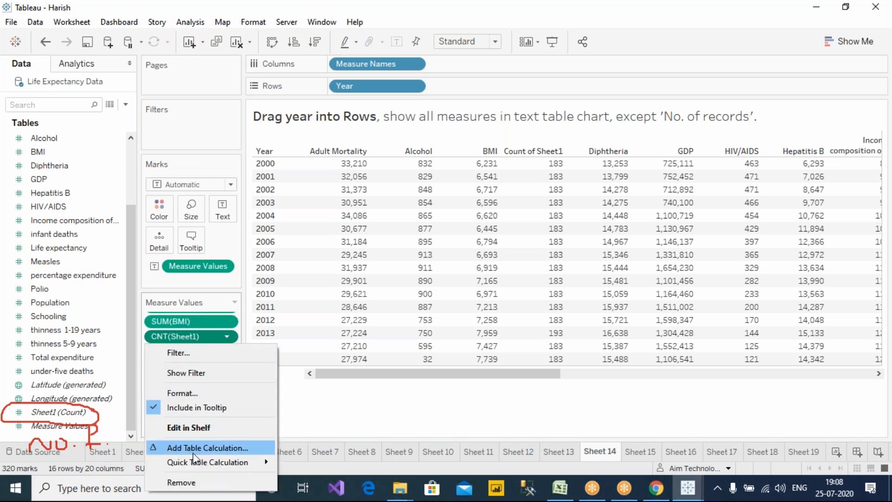
pyautogui.click(181, 480)
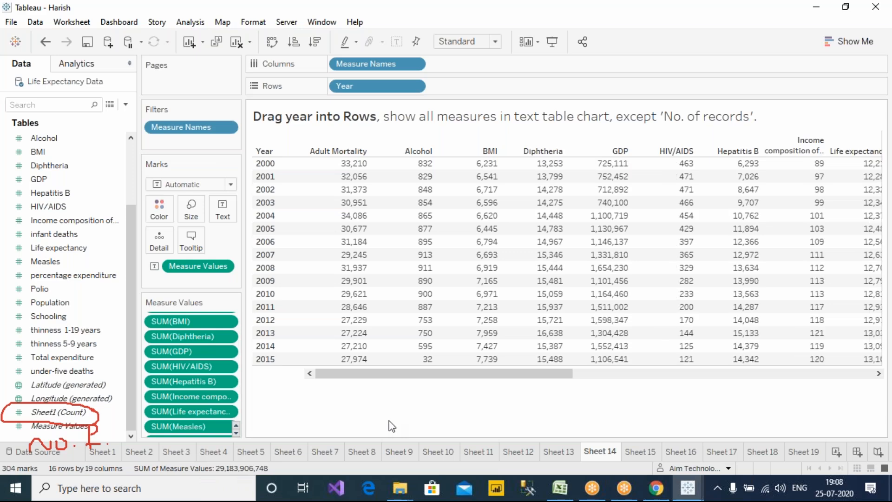
pyautogui.moveTo(418, 375); pyautogui.dragTo(289, 384)
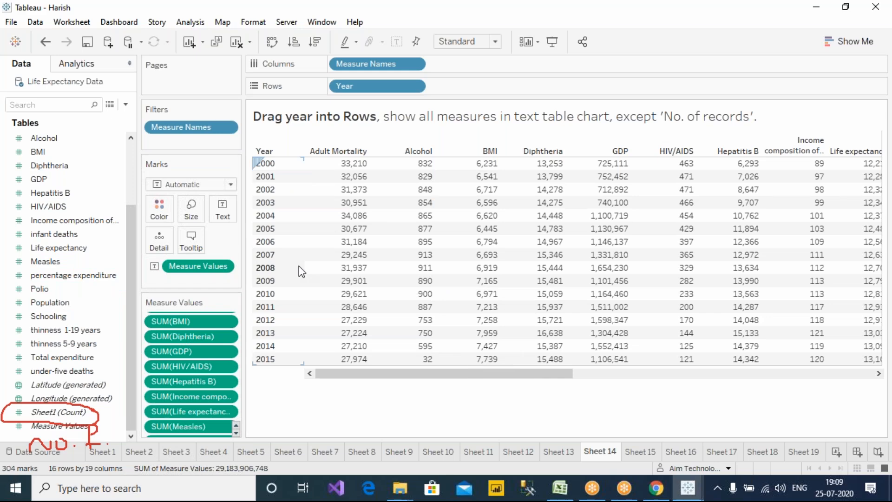
# Review the China GDP chart on Sheet 15, underlining 2013 in the title, both filters, SUM(GDP) and the bar's value.
pyautogui.click(644, 453)
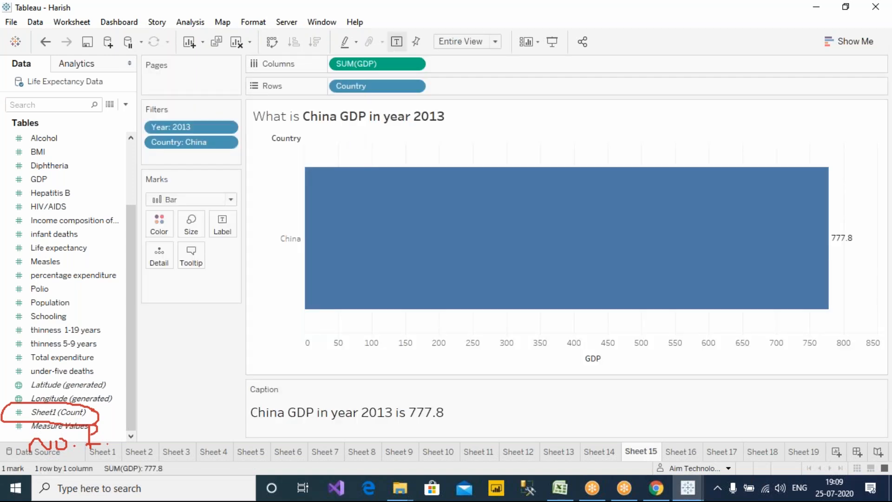
pyautogui.moveTo(415, 133); pyautogui.dragTo(464, 130)
pyautogui.moveTo(189, 121); pyautogui.dragTo(228, 107)
pyautogui.moveTo(186, 159); pyautogui.dragTo(236, 144)
pyautogui.moveTo(407, 65); pyautogui.dragTo(445, 50)
pyautogui.moveTo(829, 253); pyautogui.dragTo(890, 253)
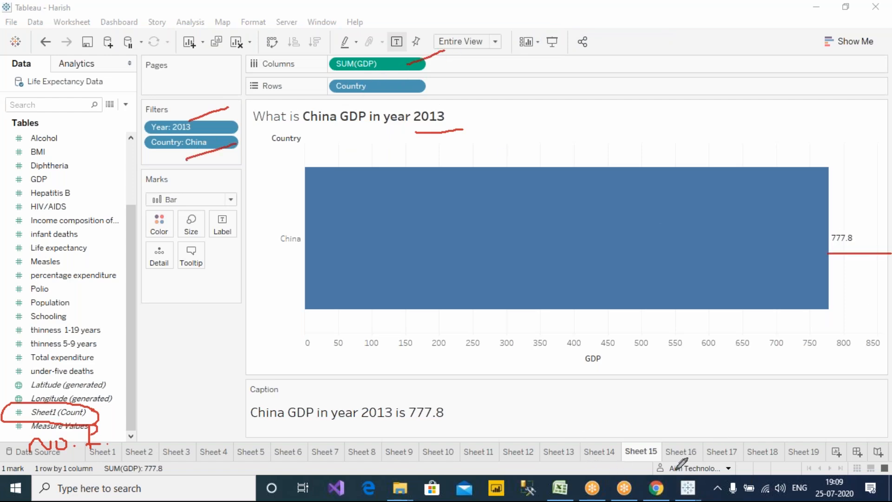
# Compare the China 2013 GDP answer on Sheet 15 in the other two open workbooks.
pyautogui.moveTo(688, 488)
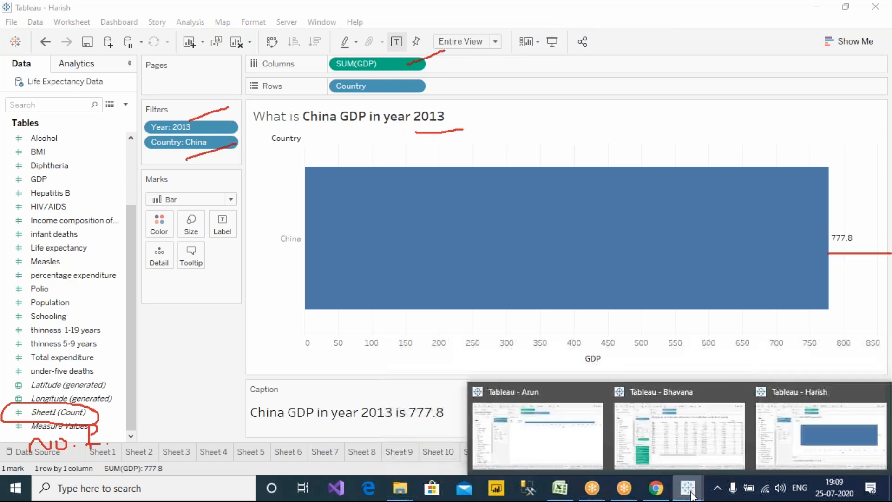
pyautogui.click(707, 437)
pyautogui.click(636, 451)
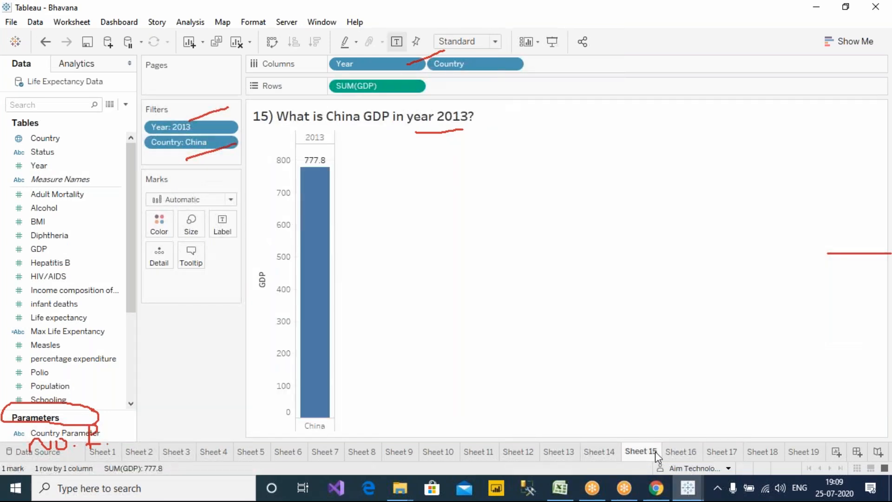
pyautogui.moveTo(688, 488)
pyautogui.click(558, 437)
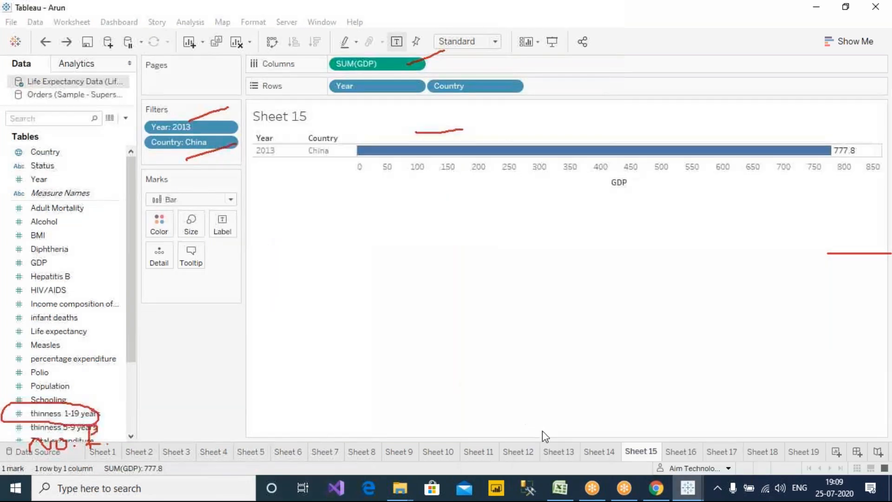
# Examine the BMI and Schooling by country chart on Sheet 16 of this workbook and clear its mark selection.
pyautogui.click(681, 452)
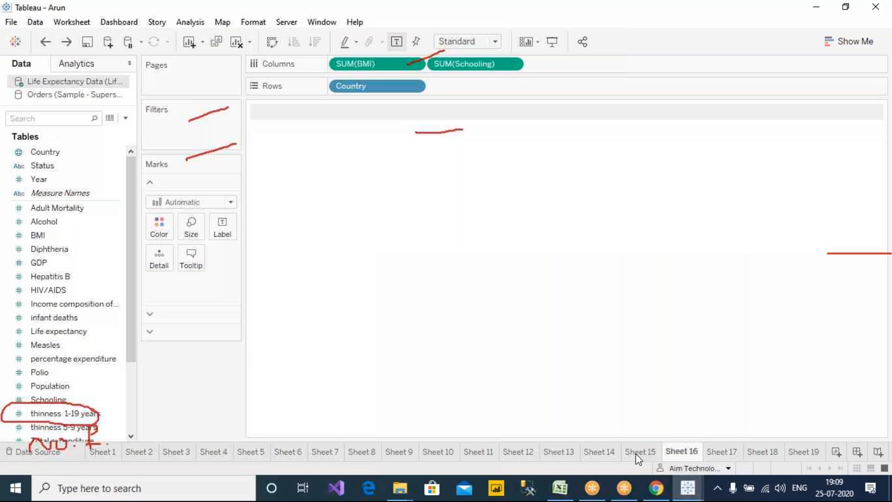
pyautogui.click(636, 453)
pyautogui.click(677, 452)
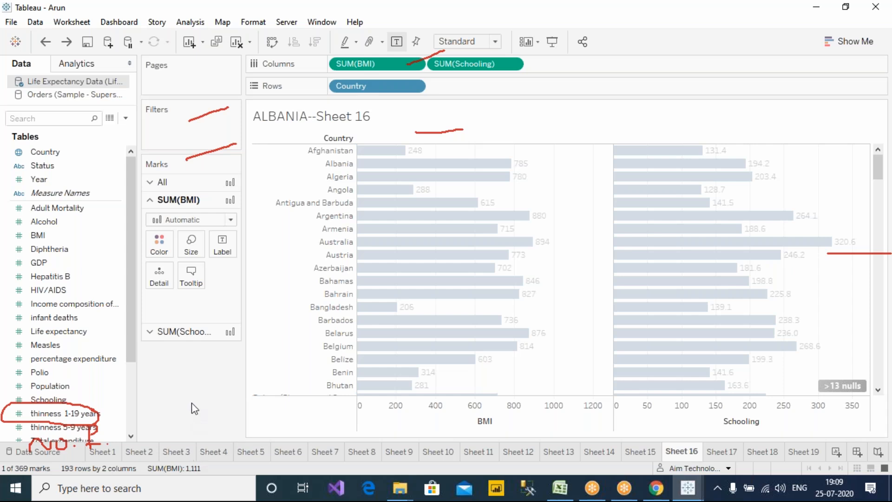
pyautogui.click(302, 425)
# Switch to the workbook with numbered question titles, open Sheet 16, clear the handwritten annotations and read the sorting question.
pyautogui.click(687, 488)
pyautogui.click(705, 445)
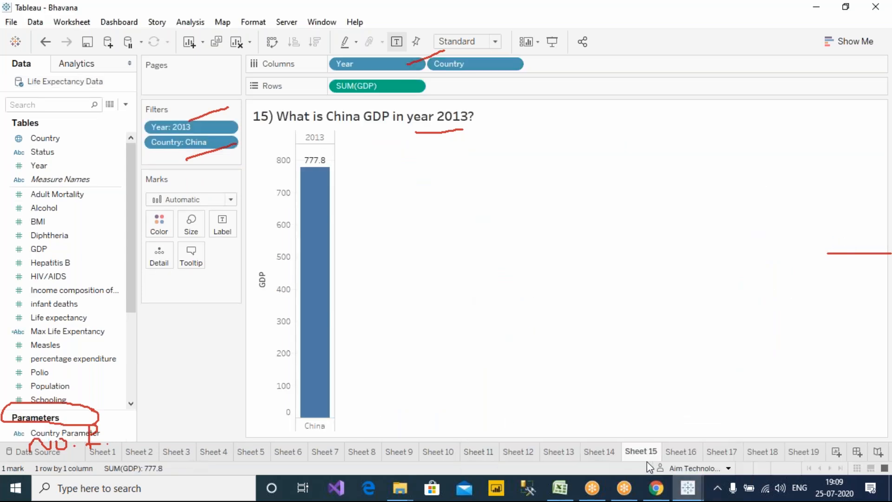
pyautogui.click(688, 455)
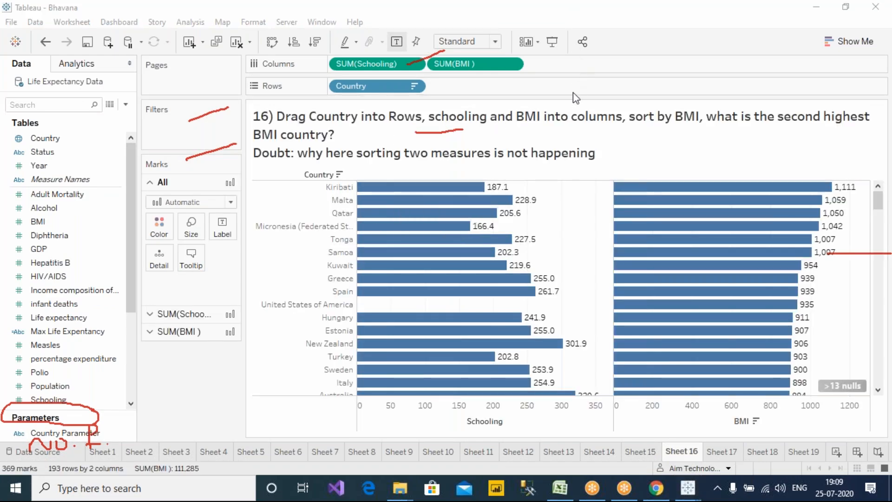
pyautogui.click(307, 158)
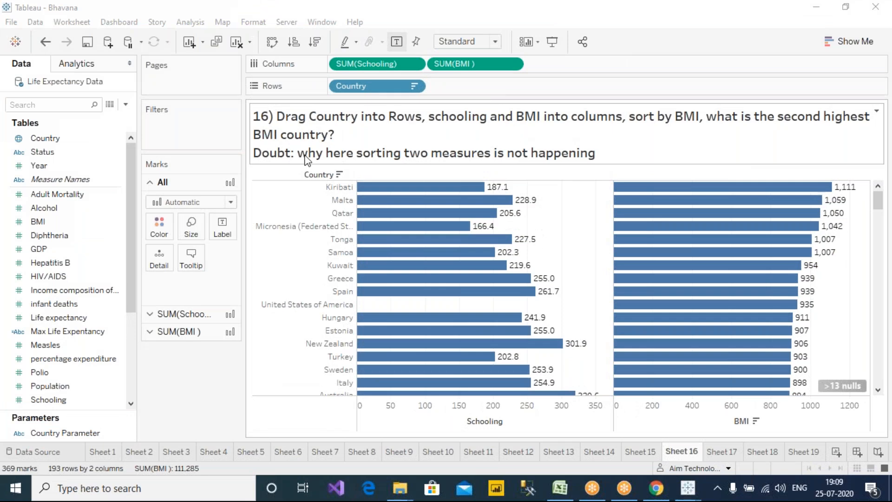
pyautogui.click(545, 166)
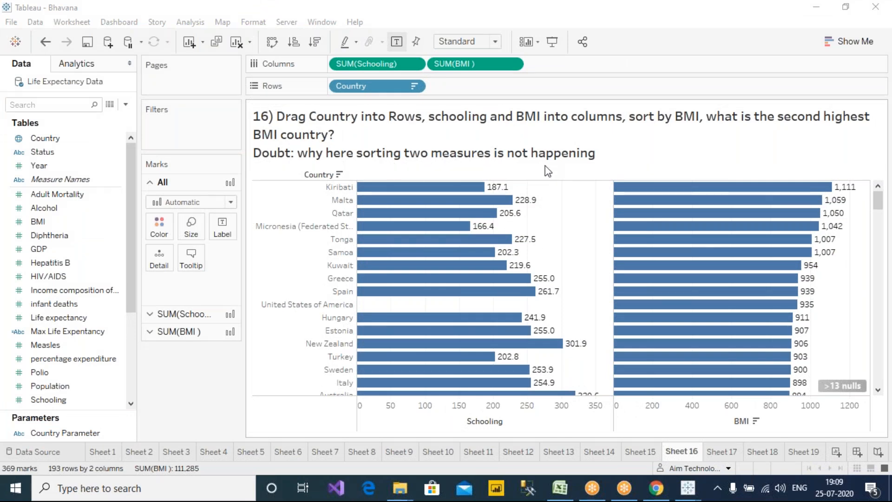
pyautogui.click(548, 158)
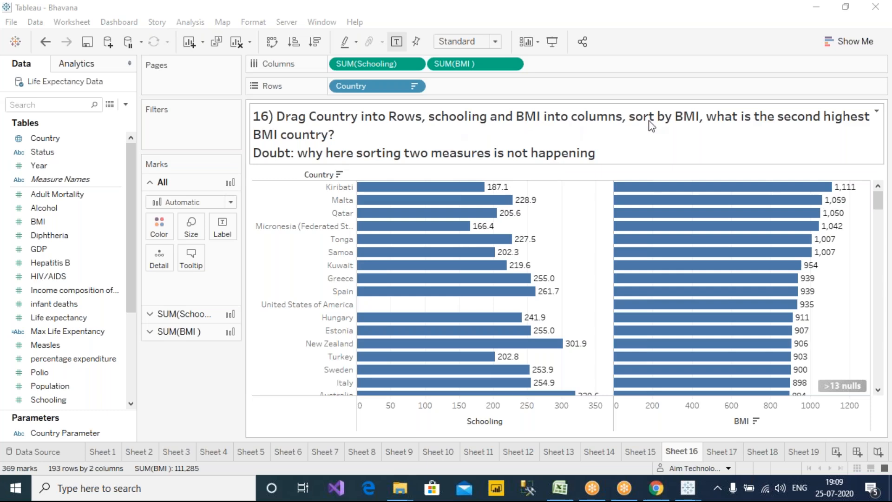
# Sort the countries by BMI in descending order and highlight Malta in the chart.
pyautogui.click(478, 64)
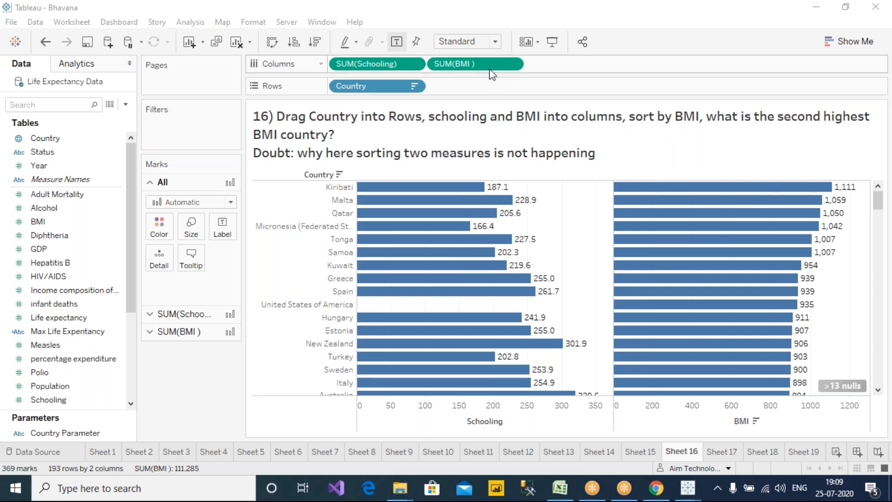
pyautogui.click(315, 43)
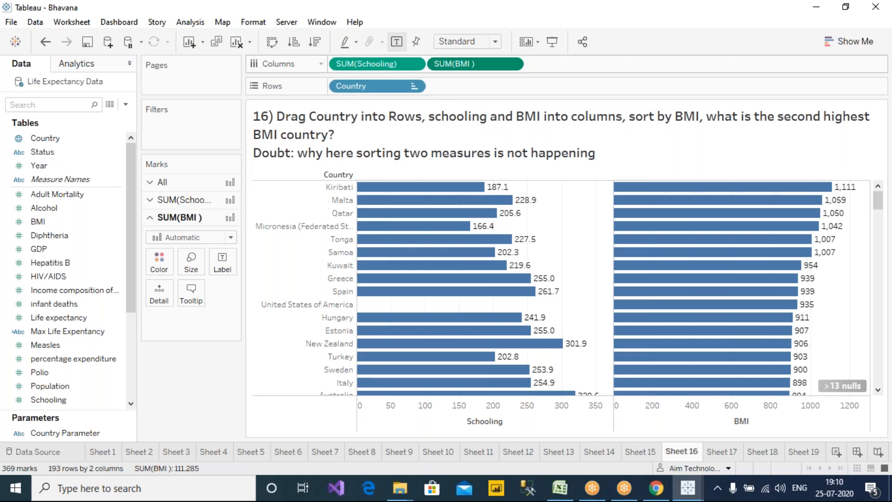
pyautogui.moveTo(748, 201)
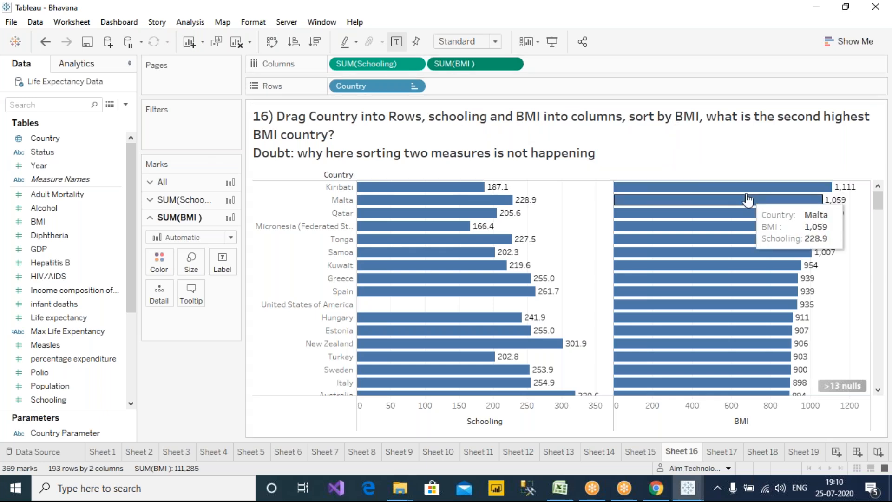
pyautogui.click(342, 200)
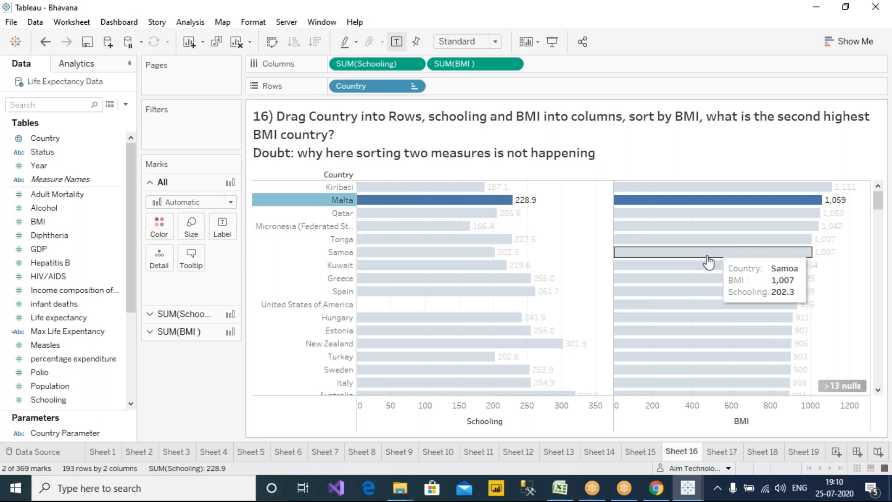
# Review the second-highest BMI answer on Sheet 16 of the workbook with captioned answers, highlighting Malta.
pyautogui.moveTo(687, 494)
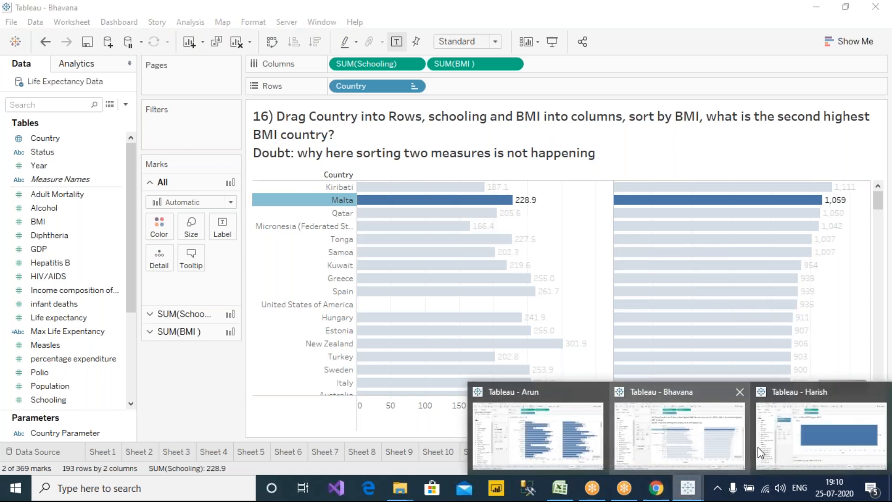
pyautogui.click(776, 448)
pyautogui.click(680, 452)
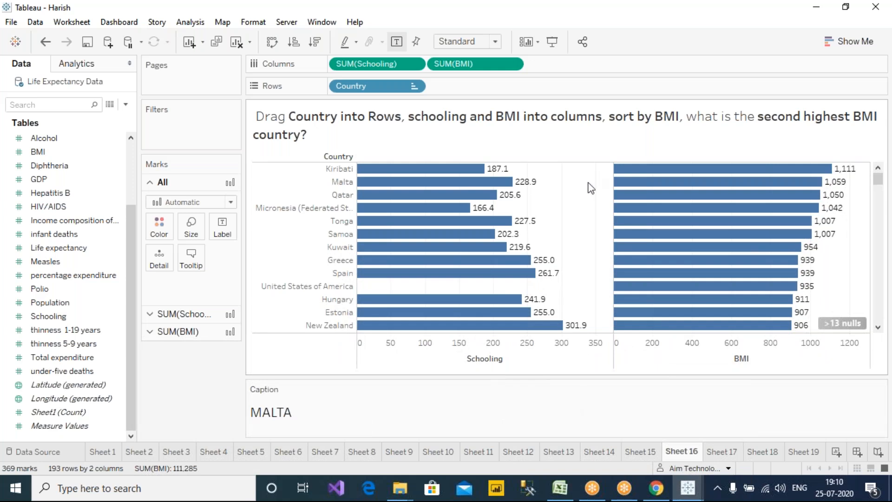
pyautogui.click(338, 182)
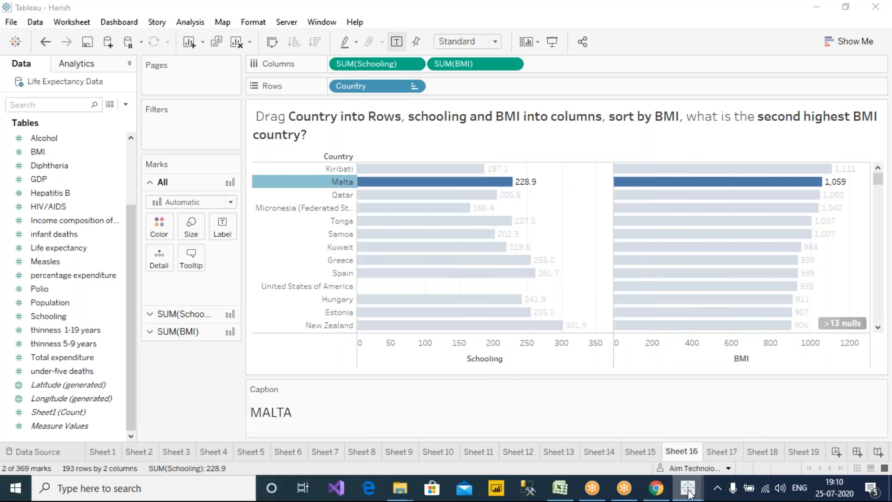
# Switch to the workbook with the ALBANIA--Sheet 16 title and swap the chart's rows and columns, restoring the original orientation.
pyautogui.moveTo(688, 488)
pyautogui.click(533, 429)
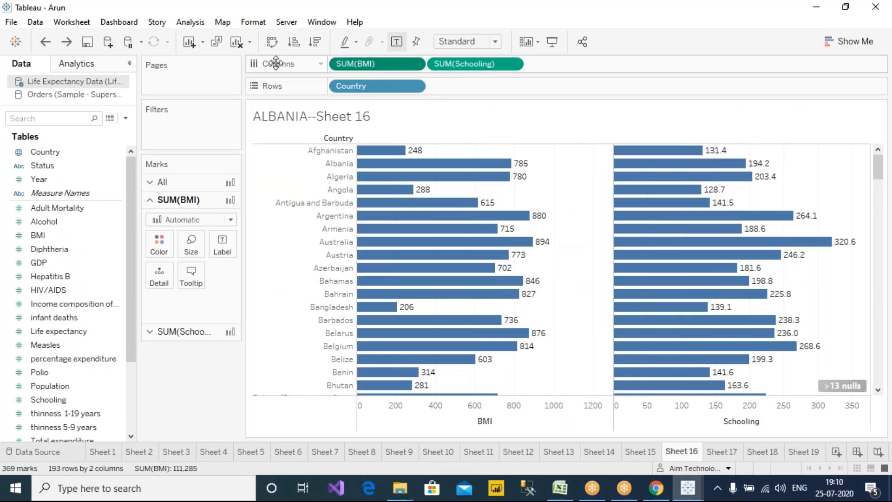
pyautogui.click(278, 43)
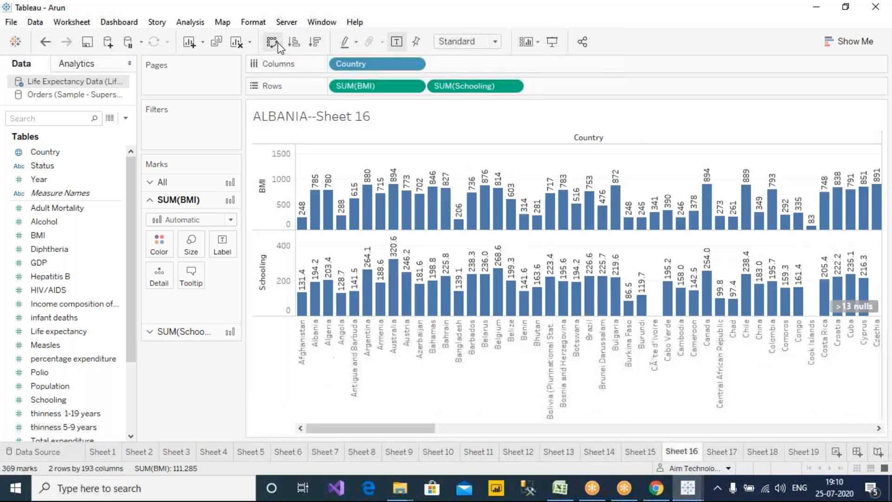
pyautogui.click(278, 43)
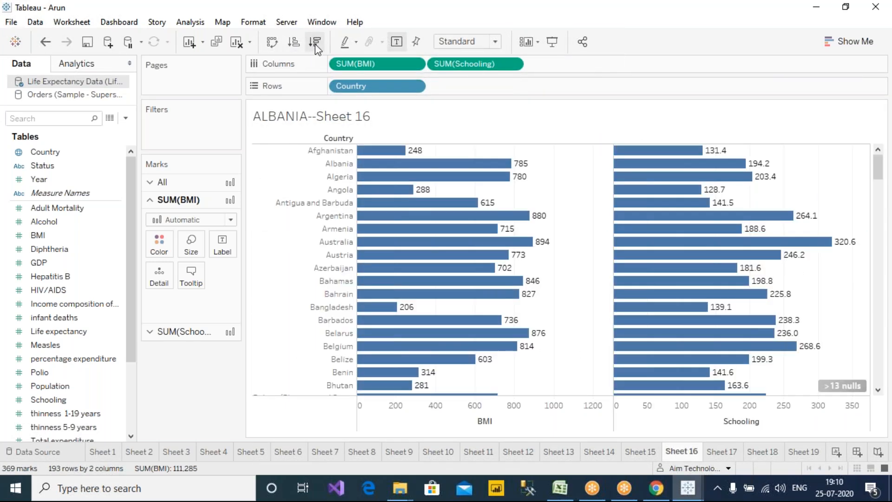
# Sort the countries in the ALBANIA--Sheet 16 chart by descending BMI and highlight Malta, clearing the highlight once it is checked.
pyautogui.click(316, 43)
pyautogui.click(349, 61)
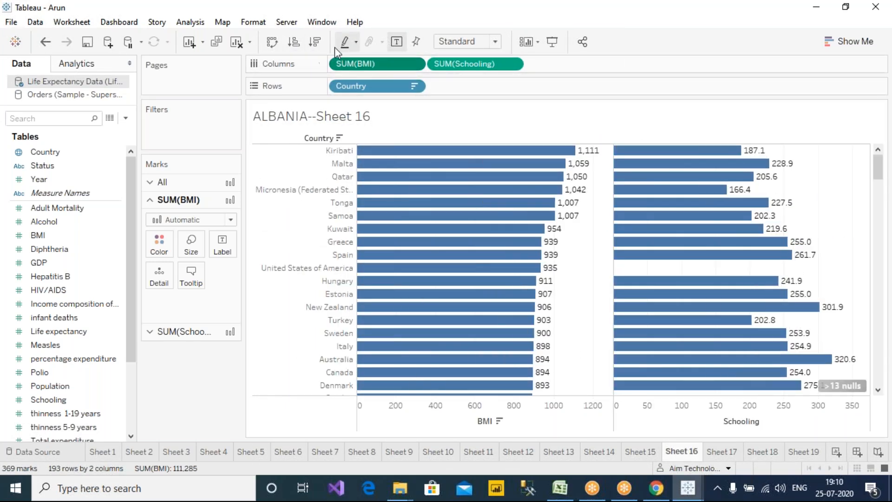
pyautogui.click(295, 42)
pyautogui.click(341, 164)
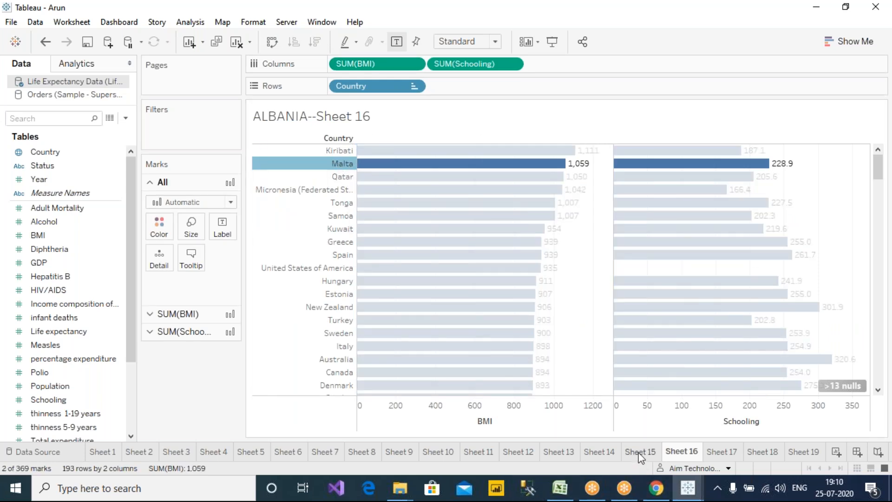
pyautogui.click(689, 487)
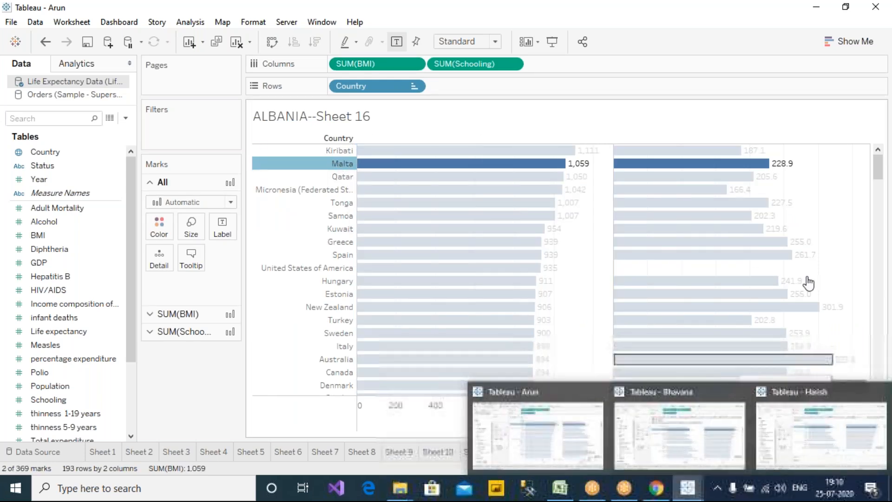
pyautogui.press('Escape')
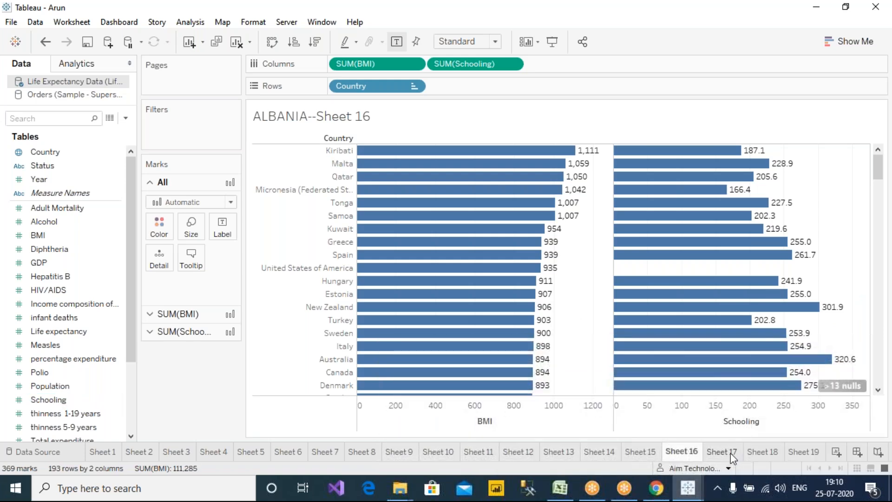
# Compare Sheet 17 in this workbook and in the one with numbered questions, identifying the country right of Argentina on the map.
pyautogui.click(731, 453)
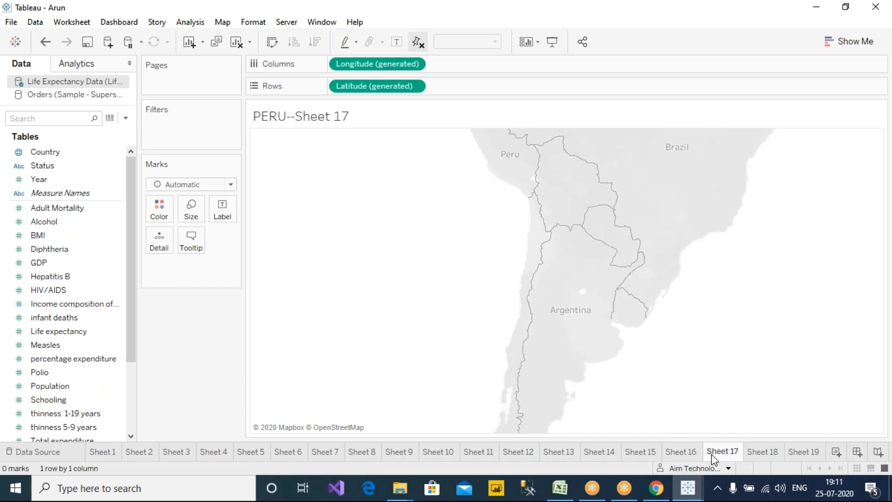
pyautogui.moveTo(712, 454)
pyautogui.click(687, 488)
pyautogui.click(677, 433)
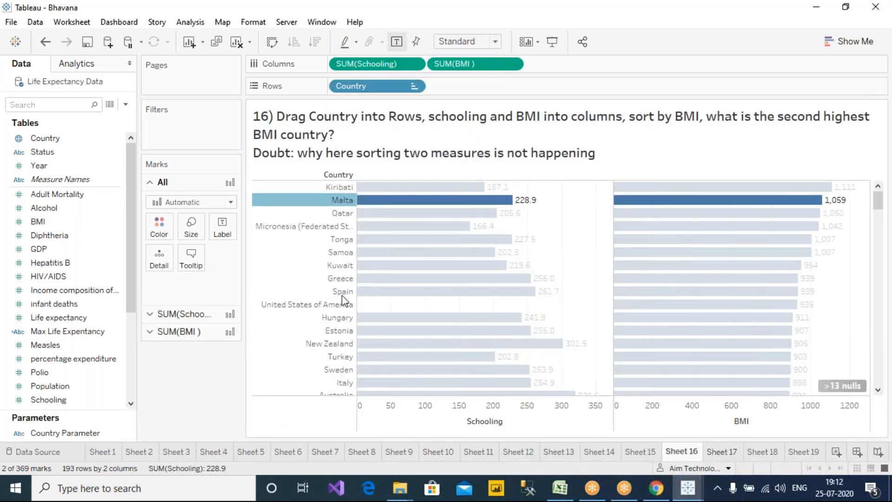
pyautogui.click(722, 451)
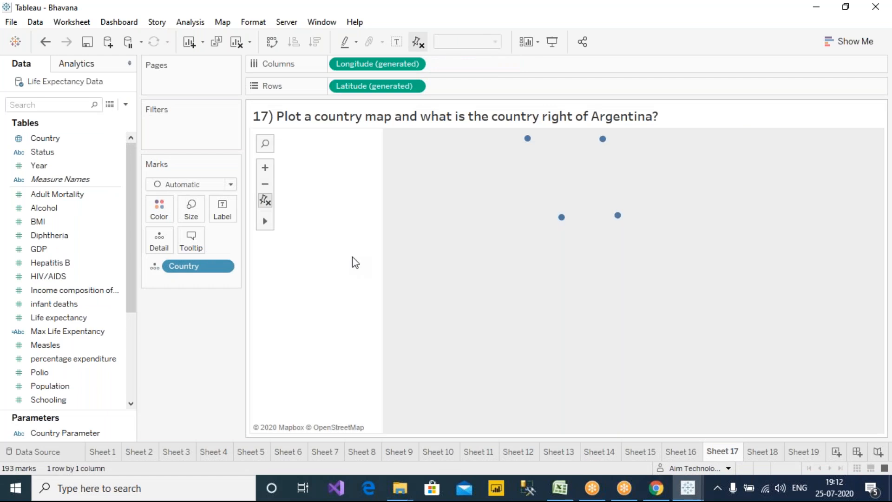
pyautogui.moveTo(620, 219)
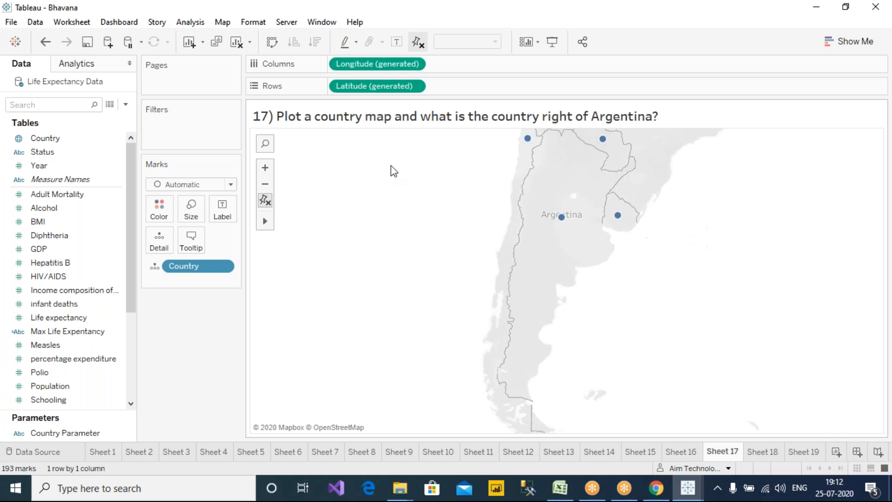
pyautogui.moveTo(562, 226)
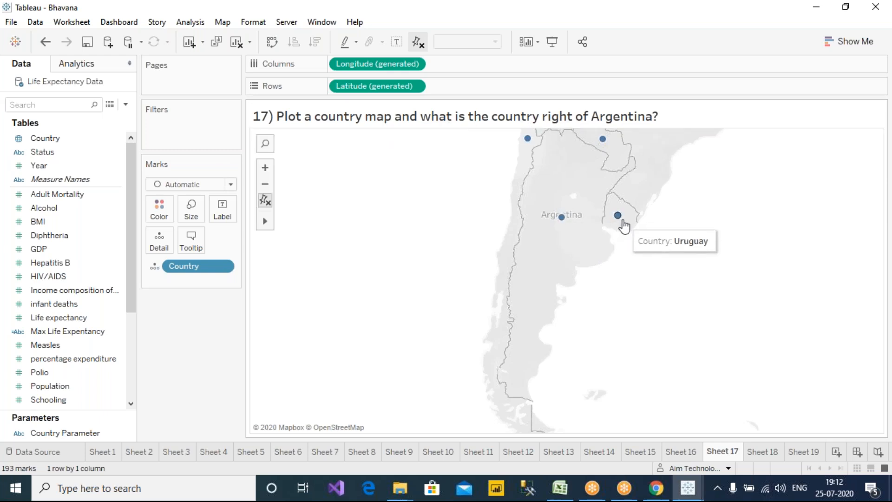
# Return to the workbook with the PERU--Sheet 17 title and examine the countries around Argentina on its map.
pyautogui.moveTo(688, 488)
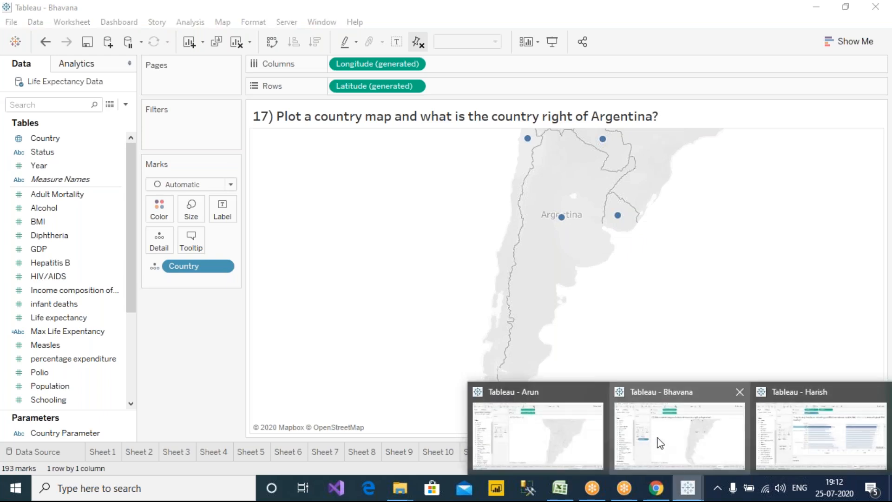
pyautogui.click(557, 426)
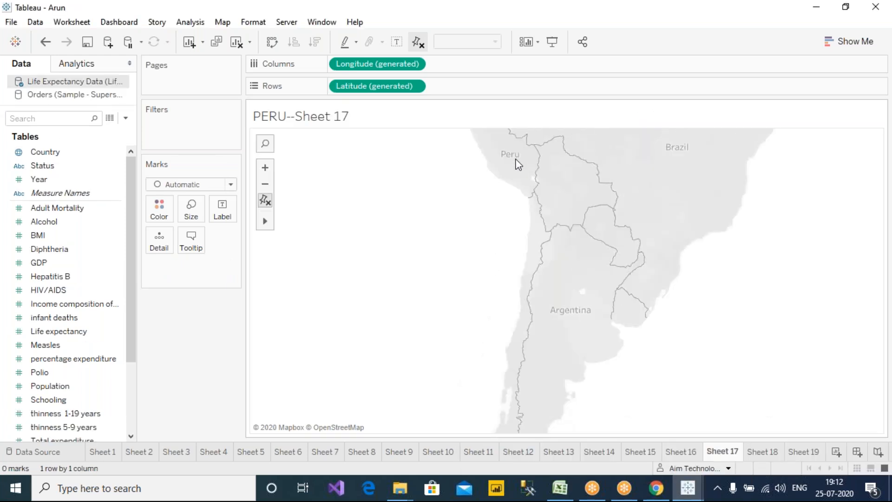
pyautogui.scroll(2, 561, 319)
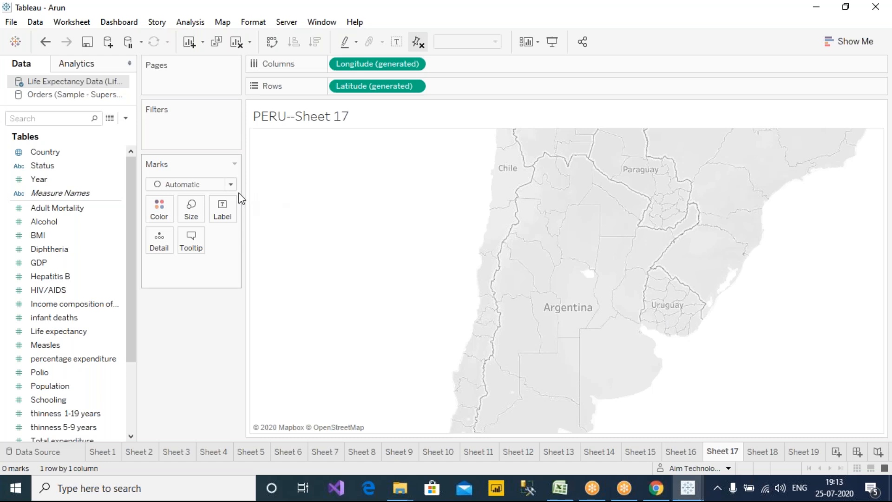
pyautogui.moveTo(299, 203)
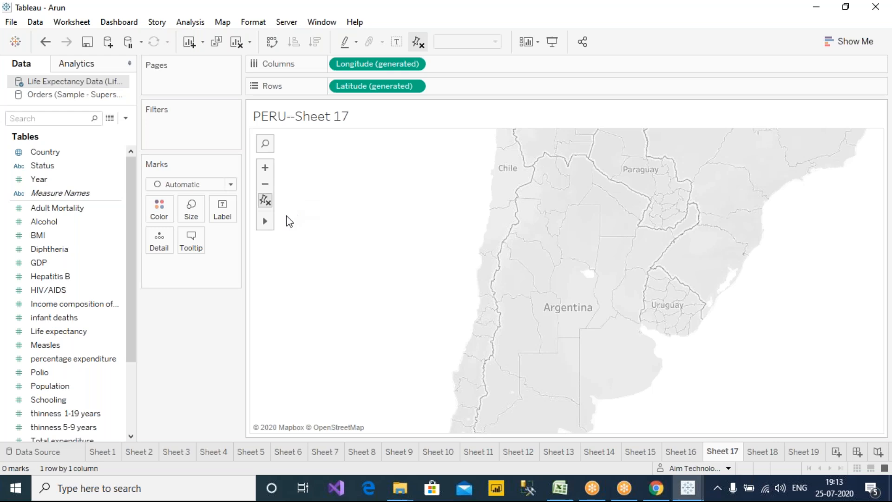
# Search the Sheet 17 map for Argentina, look closer at its eastern neighbour and plot Country on the map.
pyautogui.click(265, 143)
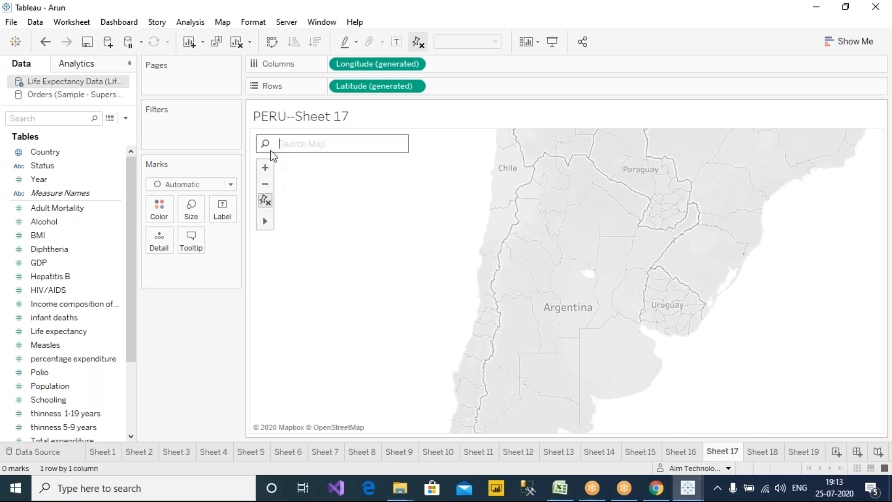
pyautogui.write('ar')
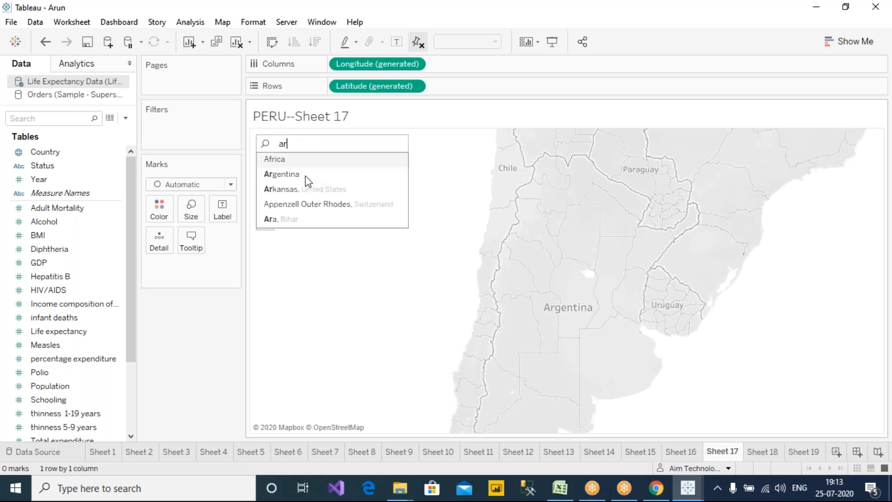
pyautogui.write('geni')
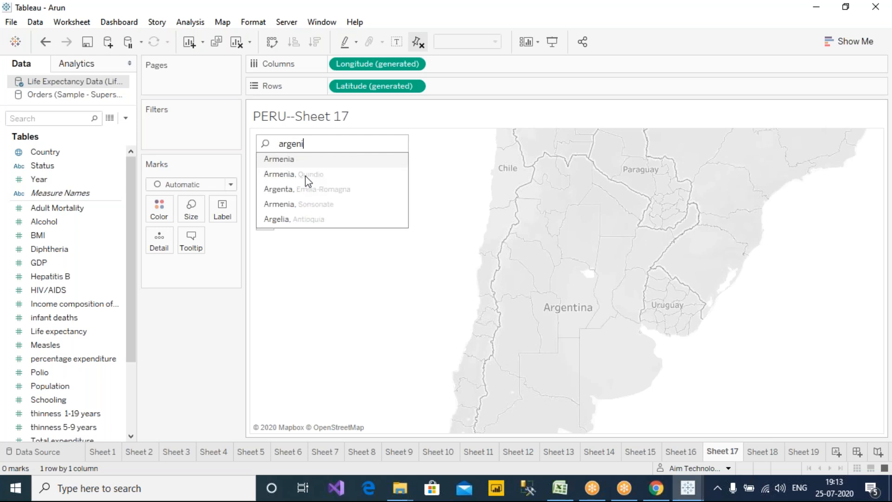
pyautogui.write('na')
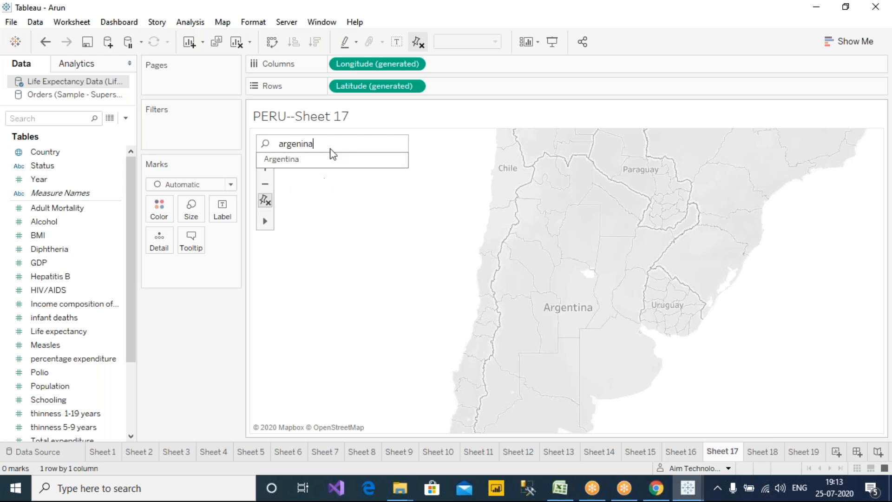
pyautogui.click(282, 161)
pyautogui.scroll(3, 618, 223)
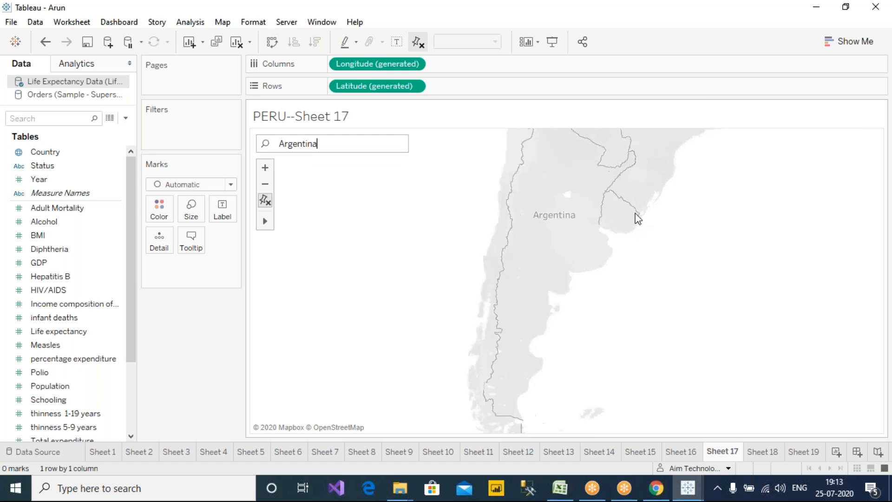
pyautogui.scroll(1, 568, 214)
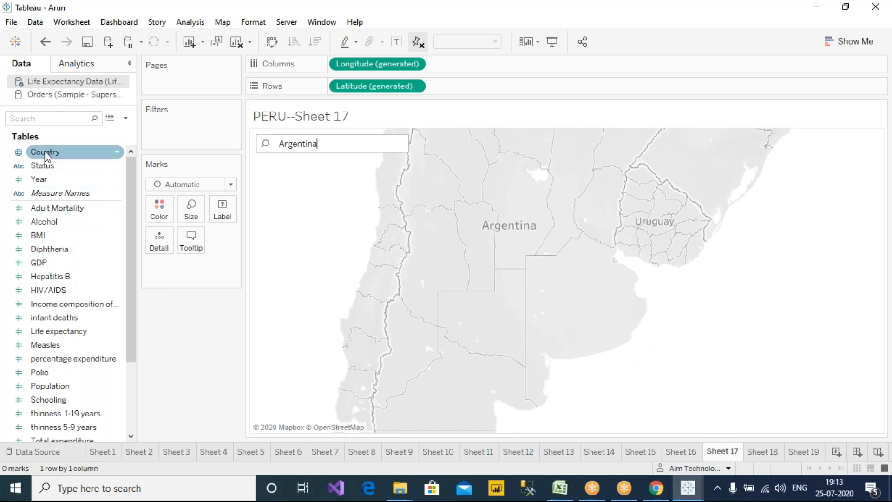
pyautogui.moveTo(45, 150); pyautogui.dragTo(480, 318)
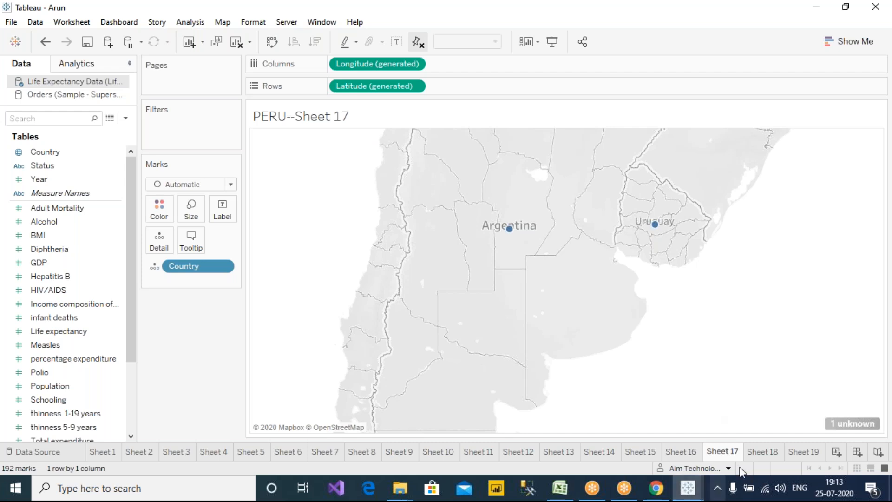
# Open Sheet 18 and Sheet 19 of this workbook and review the Postal Code map on Sheet 19.
pyautogui.click(755, 457)
pyautogui.click(810, 452)
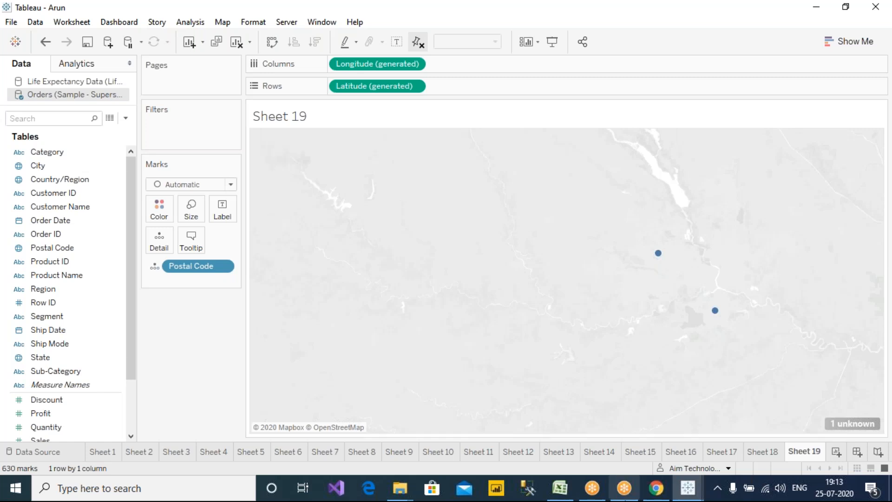
pyautogui.moveTo(795, 452)
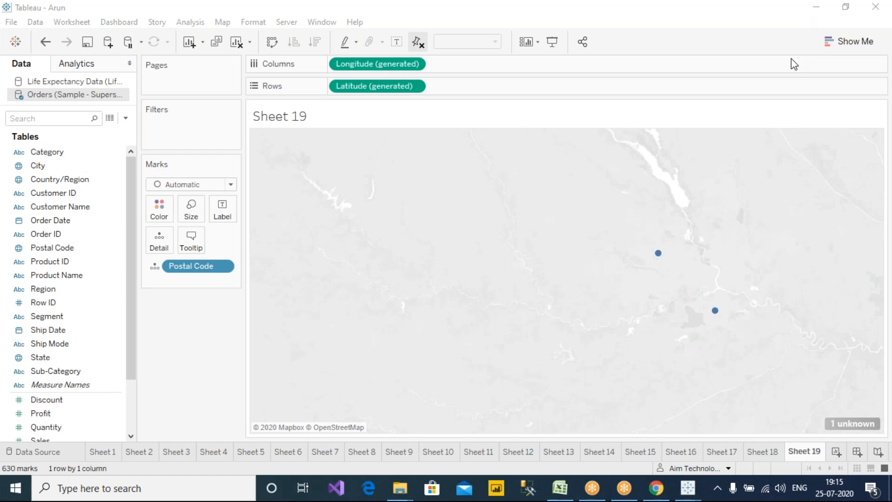
pyautogui.moveTo(442, 285)
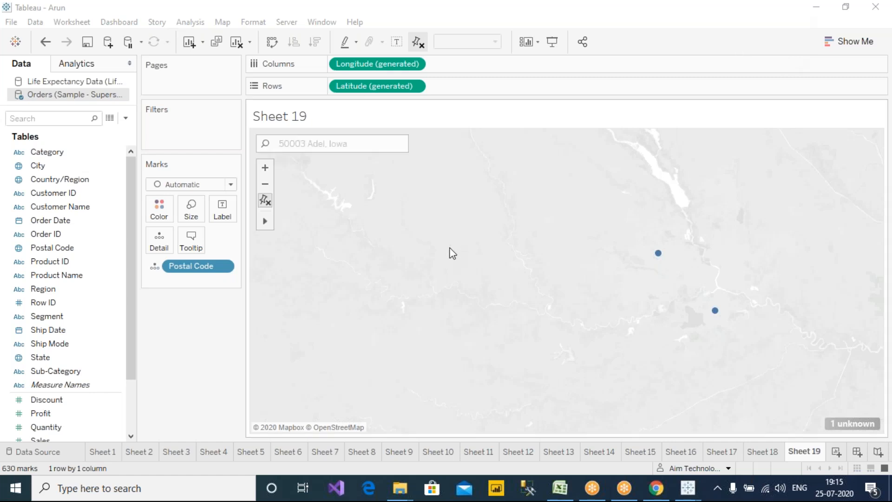